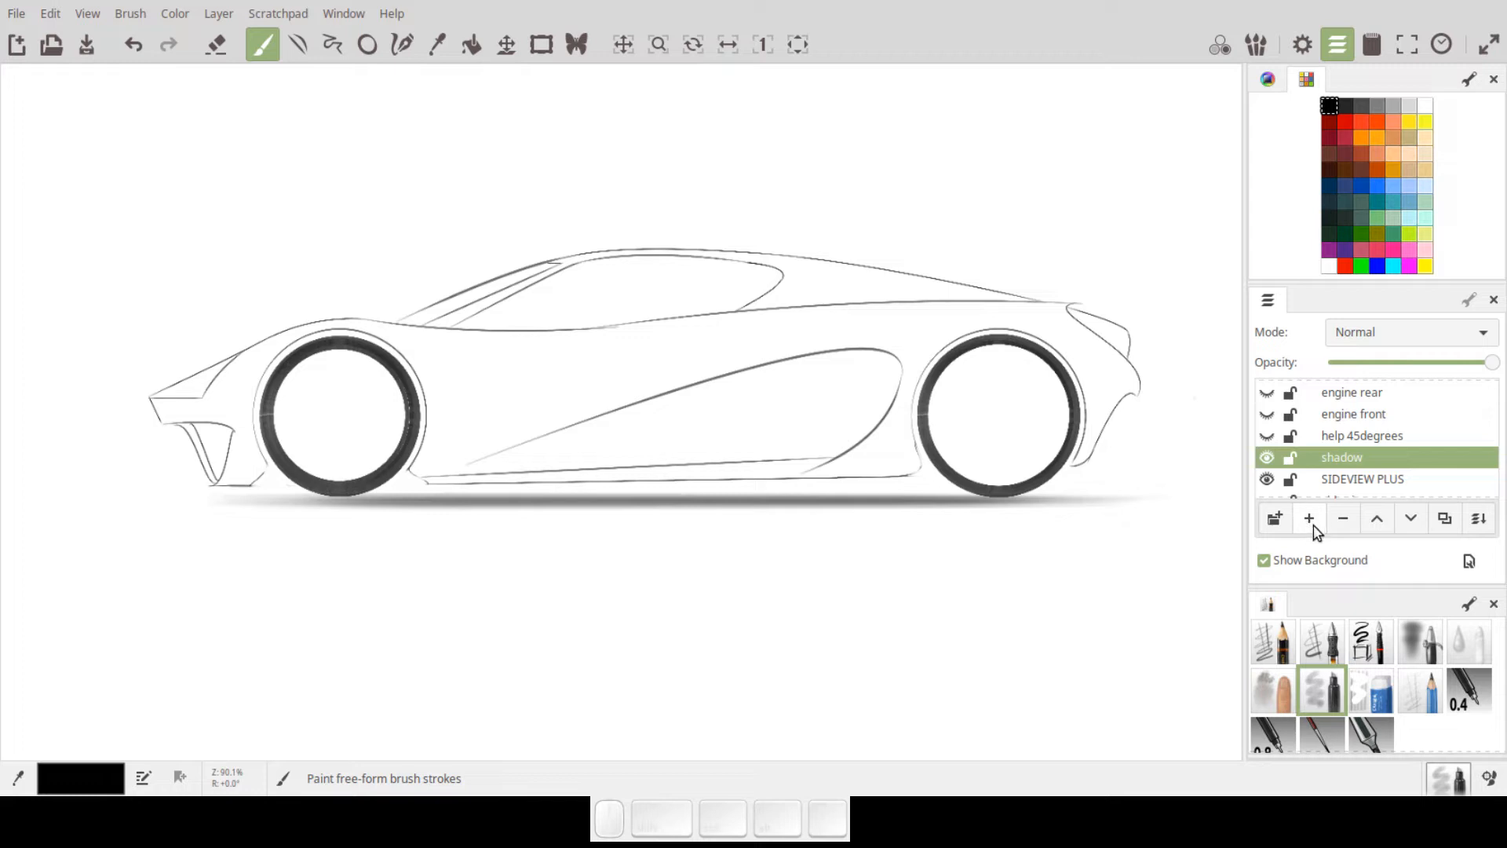
- Add a new layer directly above the shadow layer
{"action": "left_click", "coordinate": [1310, 519]}
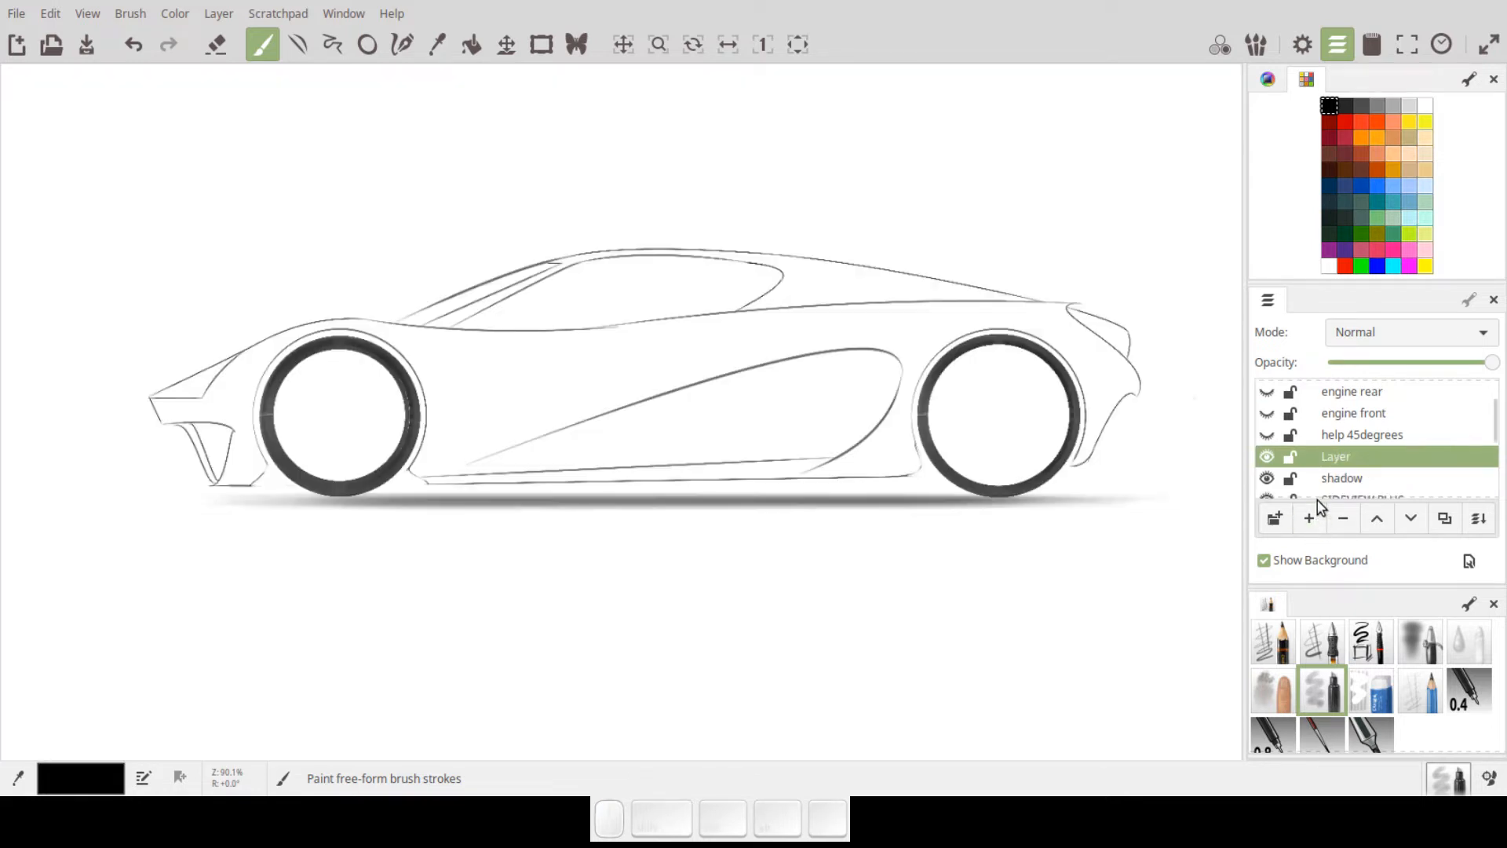
{"action": "key", "text": "q"}
{"action": "key", "text": "g"}
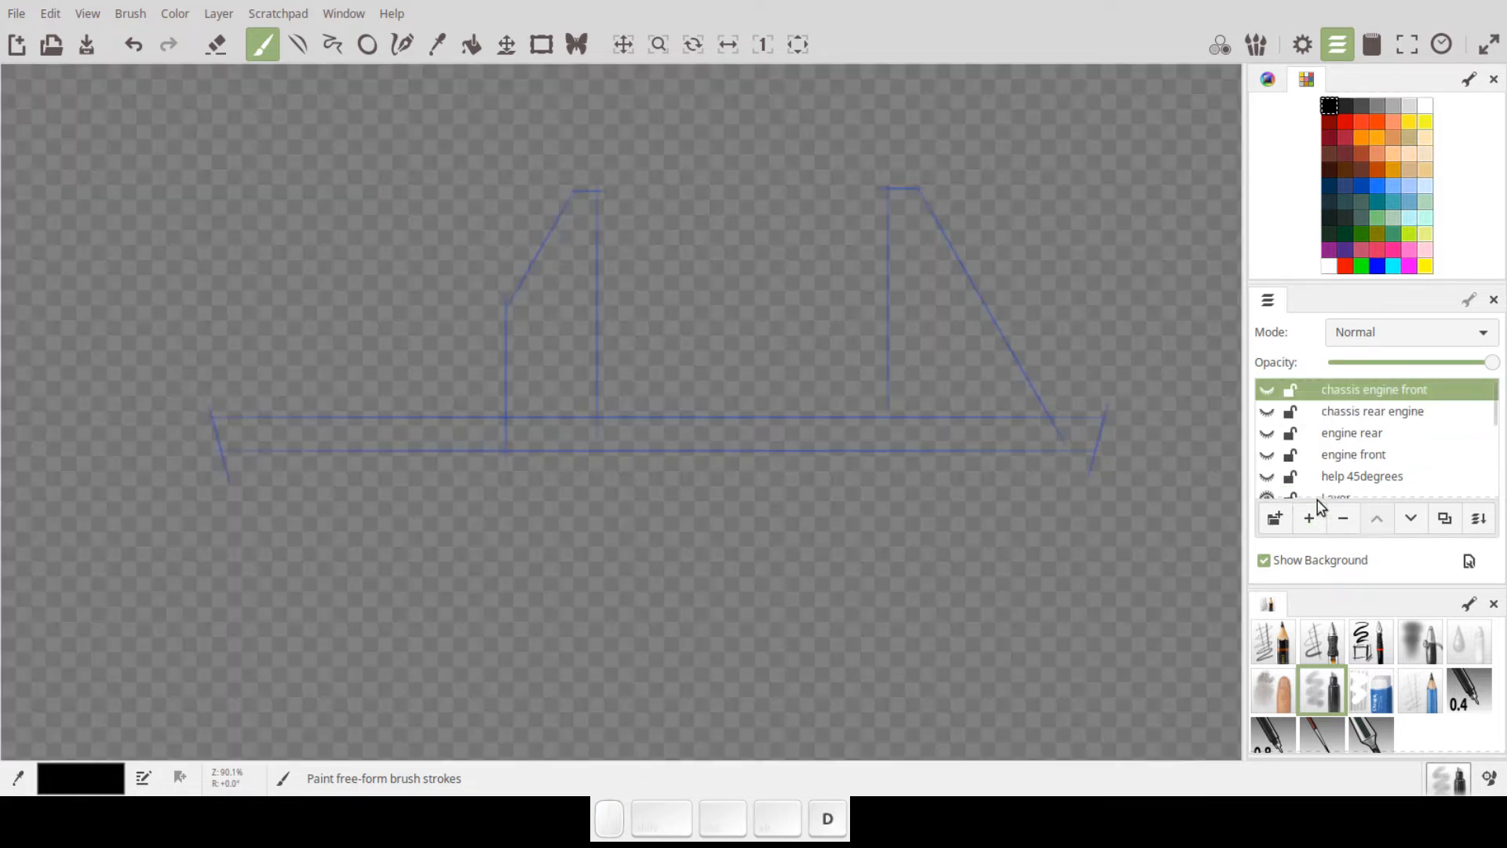
{"action": "key", "text": "g"}
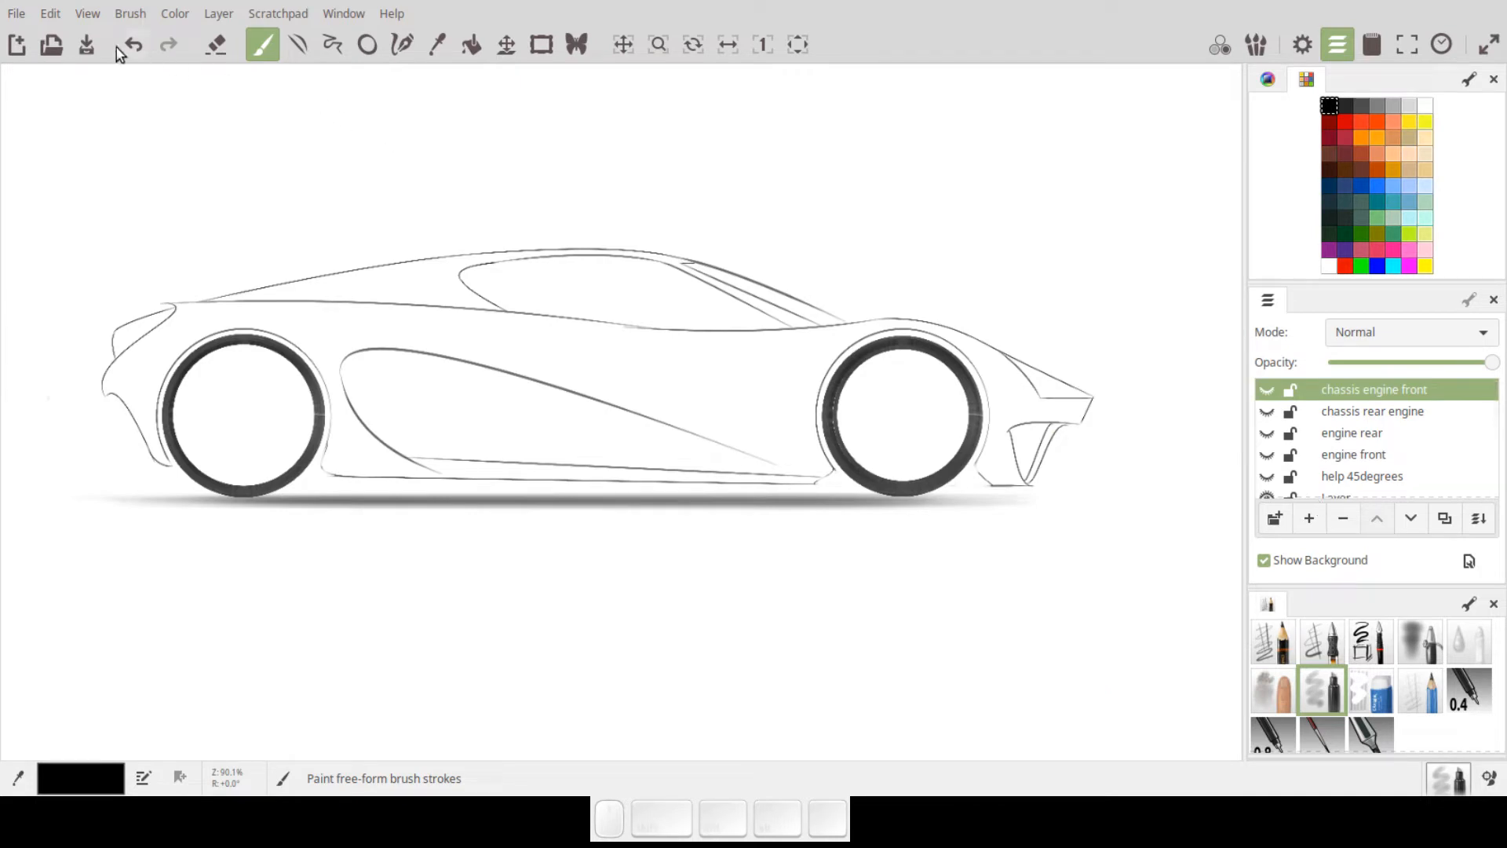
{"action": "left_click", "coordinate": [728, 44]}
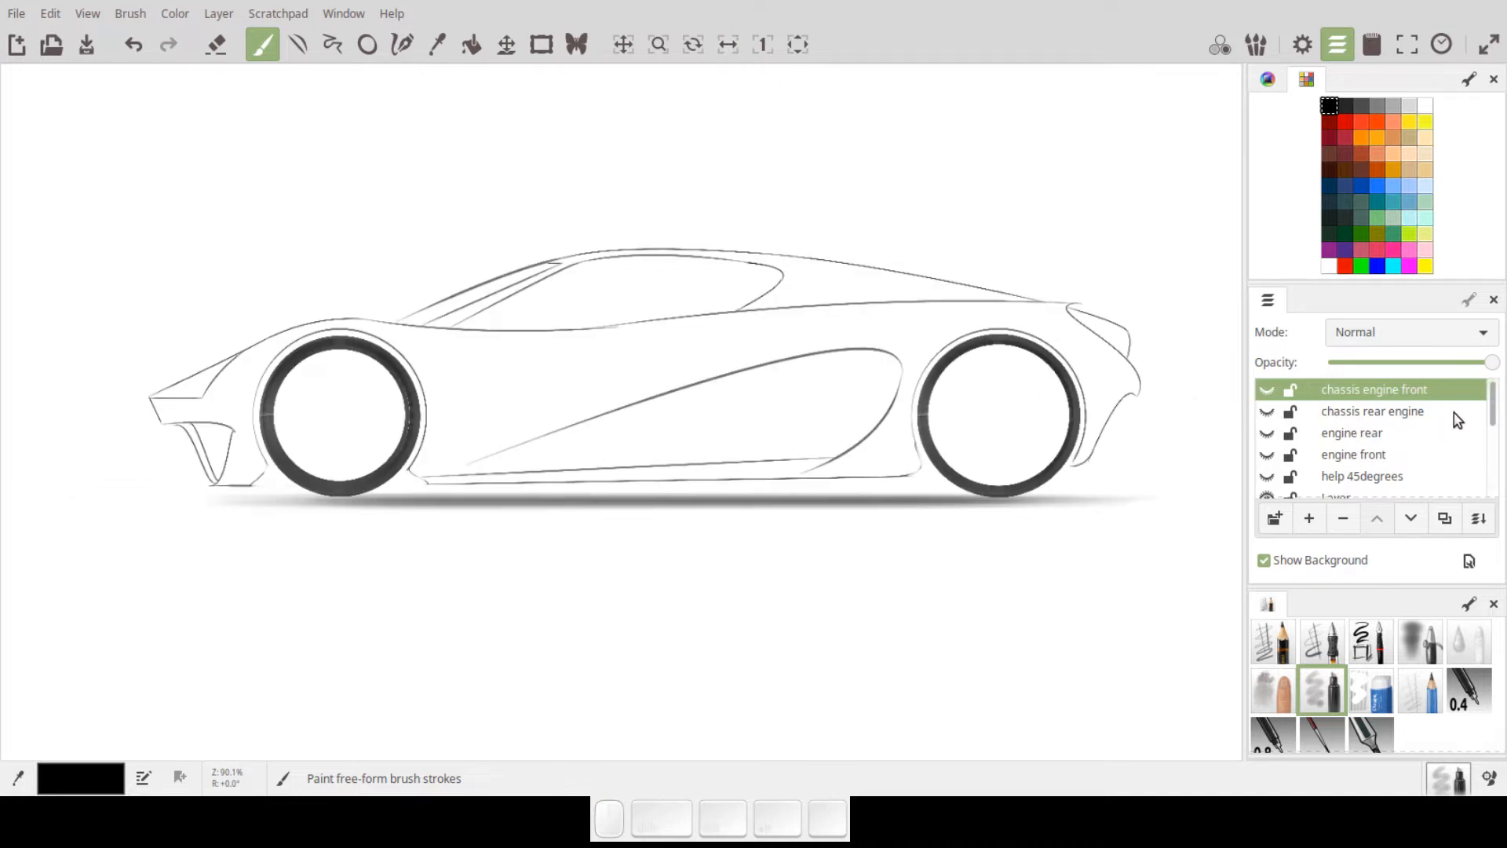
- Select the new unnamed layer above shadow and rename it as shading
{"action": "scroll", "coordinate": [1495, 414], "scroll_direction": "down", "scroll_amount": 5}
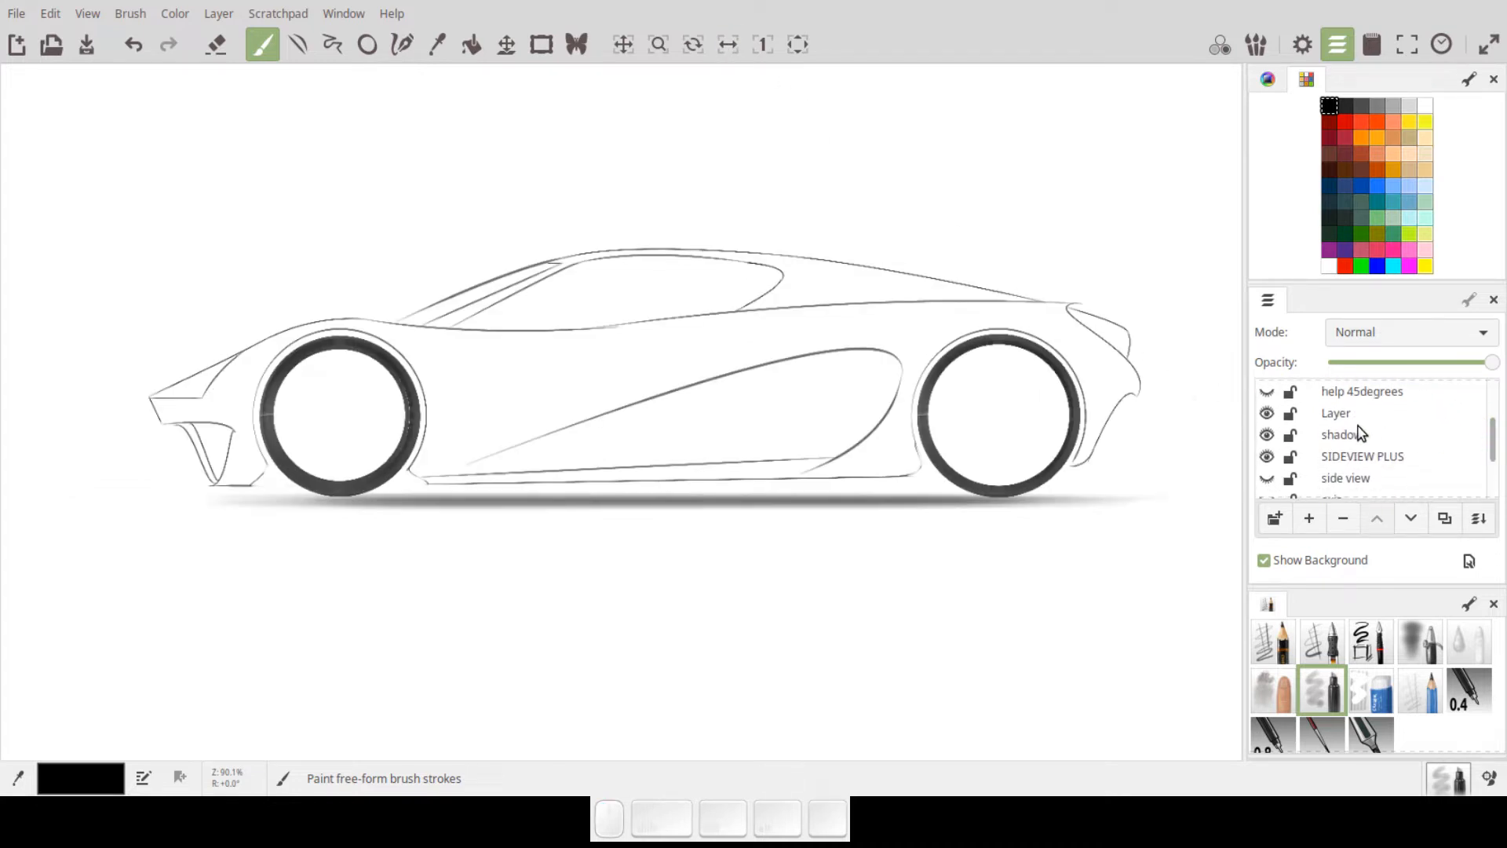
{"action": "left_click", "coordinate": [1338, 414]}
{"action": "left_click", "coordinate": [1266, 414]}
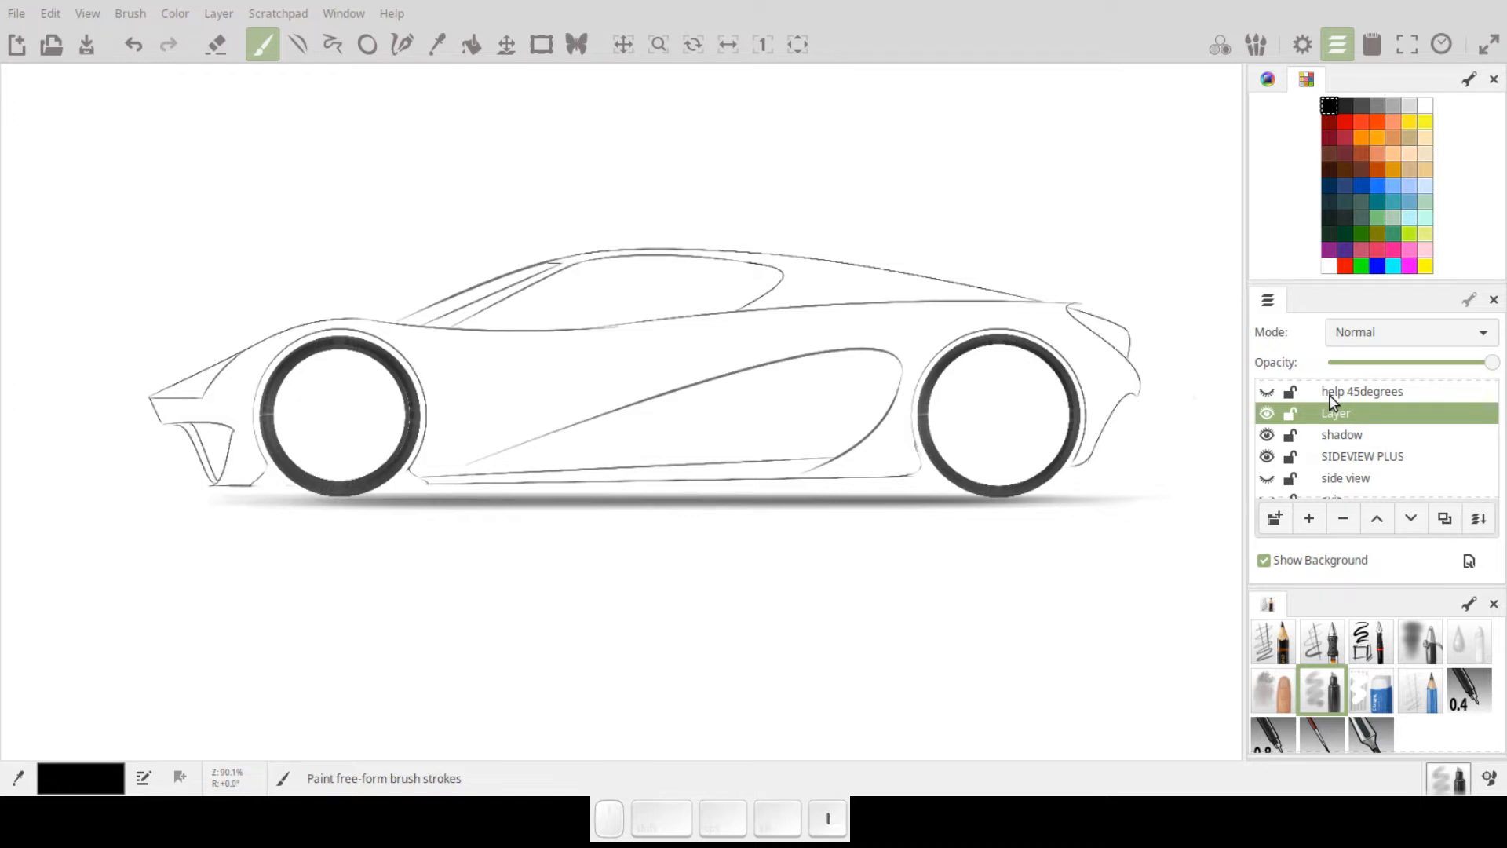
{"action": "key", "text": "Return"}
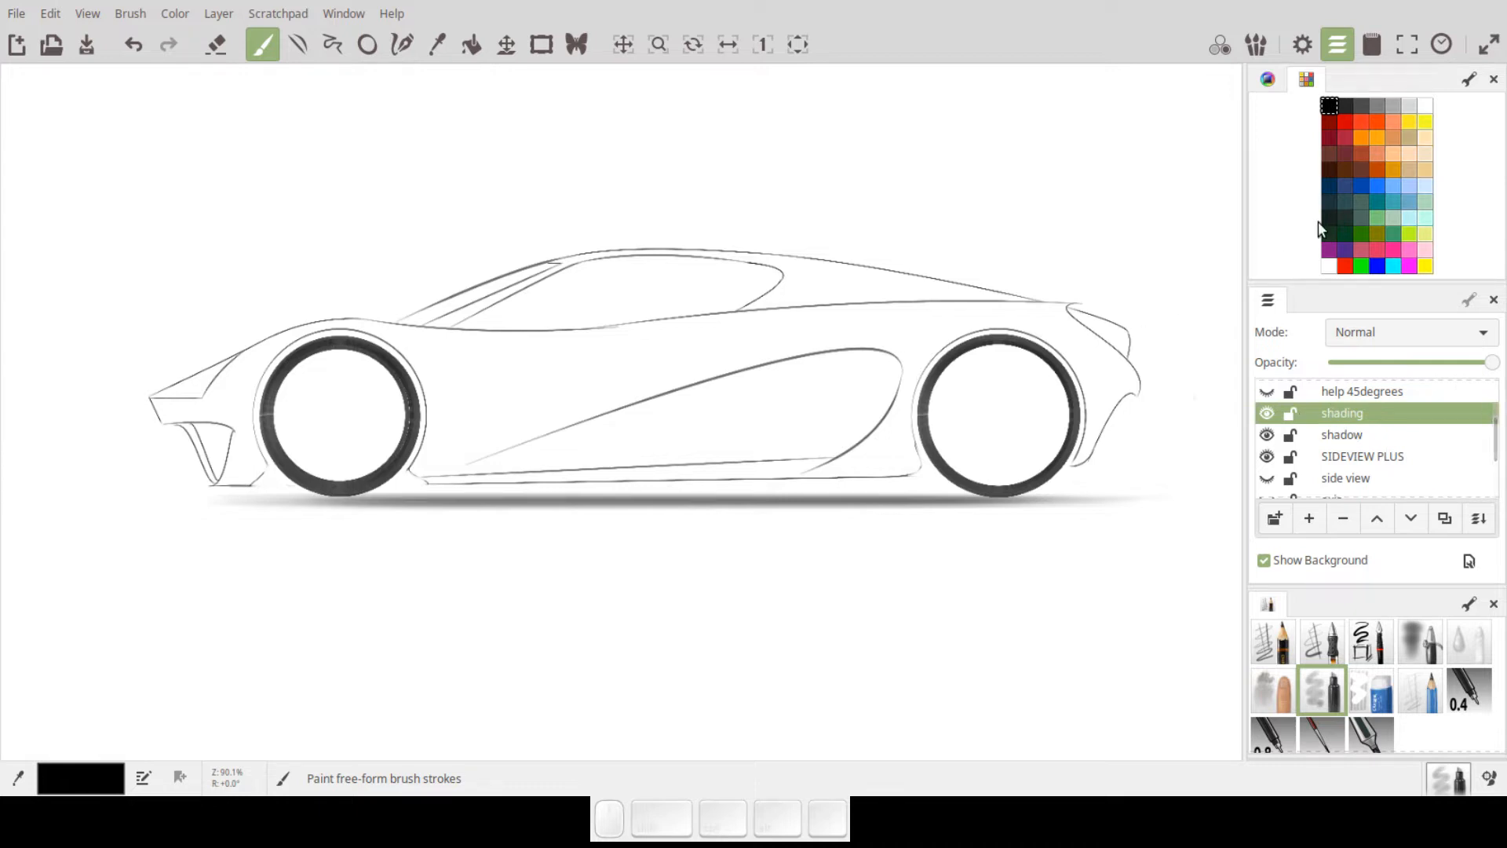
- Shade the side sill between the two wheels with straight marker lines in dark grey
{"action": "left_click", "coordinate": [1409, 105]}
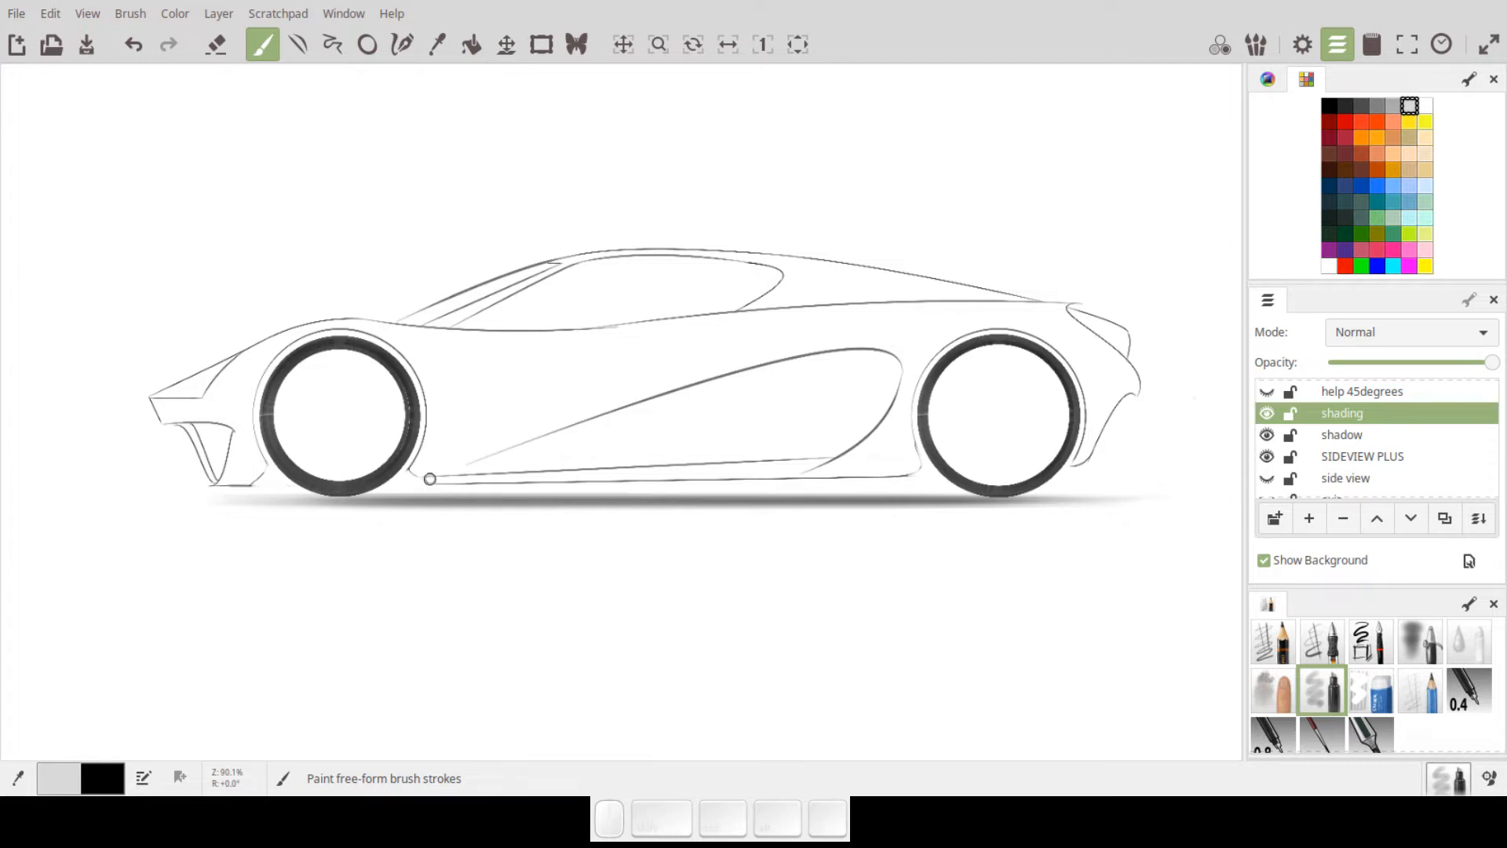
{"action": "key", "text": "k"}
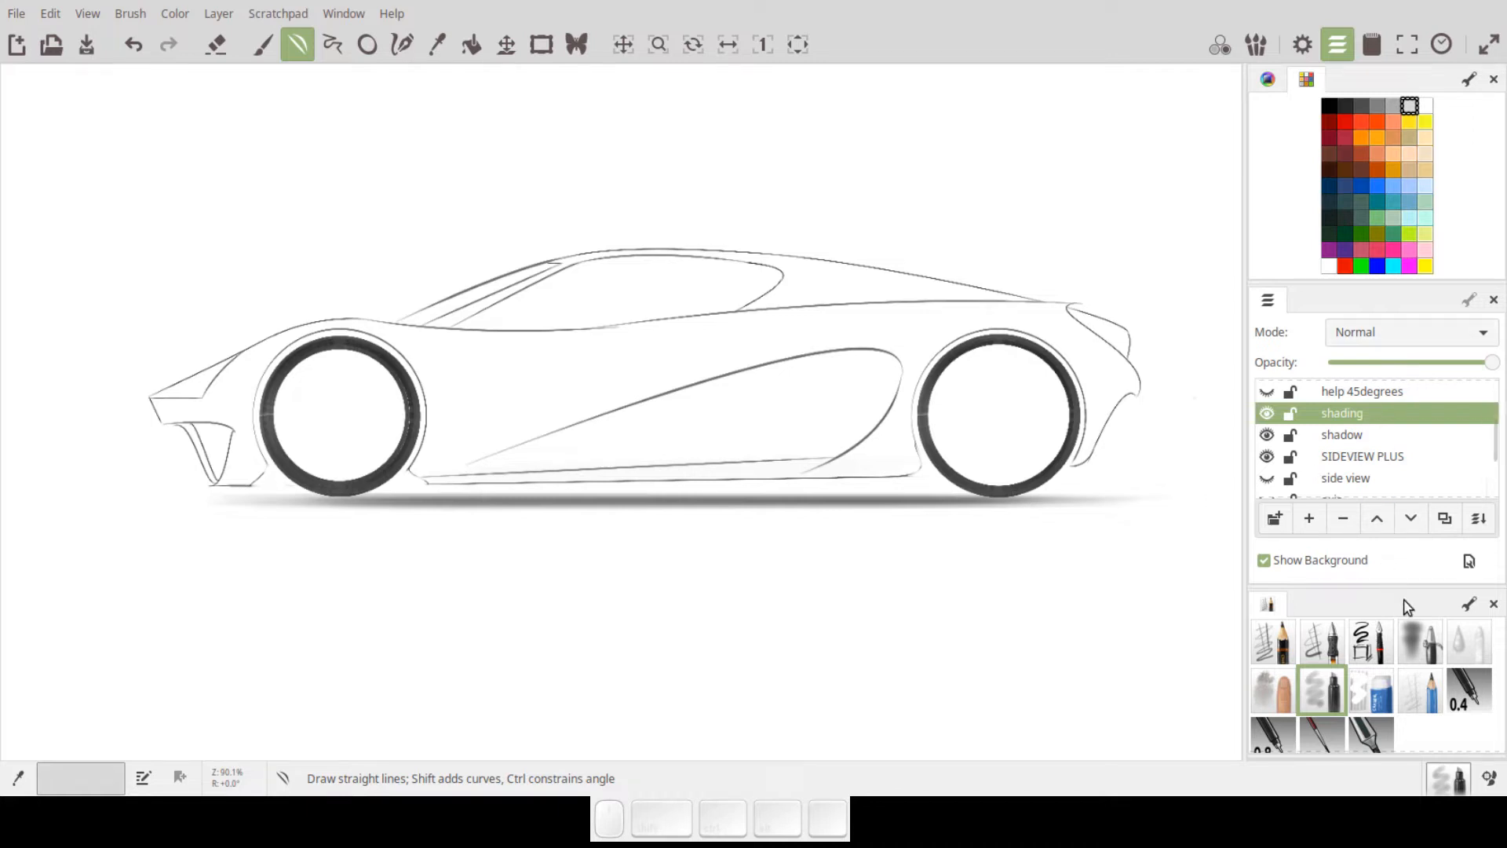
{"action": "left_click", "coordinate": [1359, 105]}
{"action": "left_click_drag", "start_coordinate": [434, 481], "coordinate": [920, 463]}
{"action": "left_click_drag", "start_coordinate": [423, 477], "coordinate": [921, 467]}
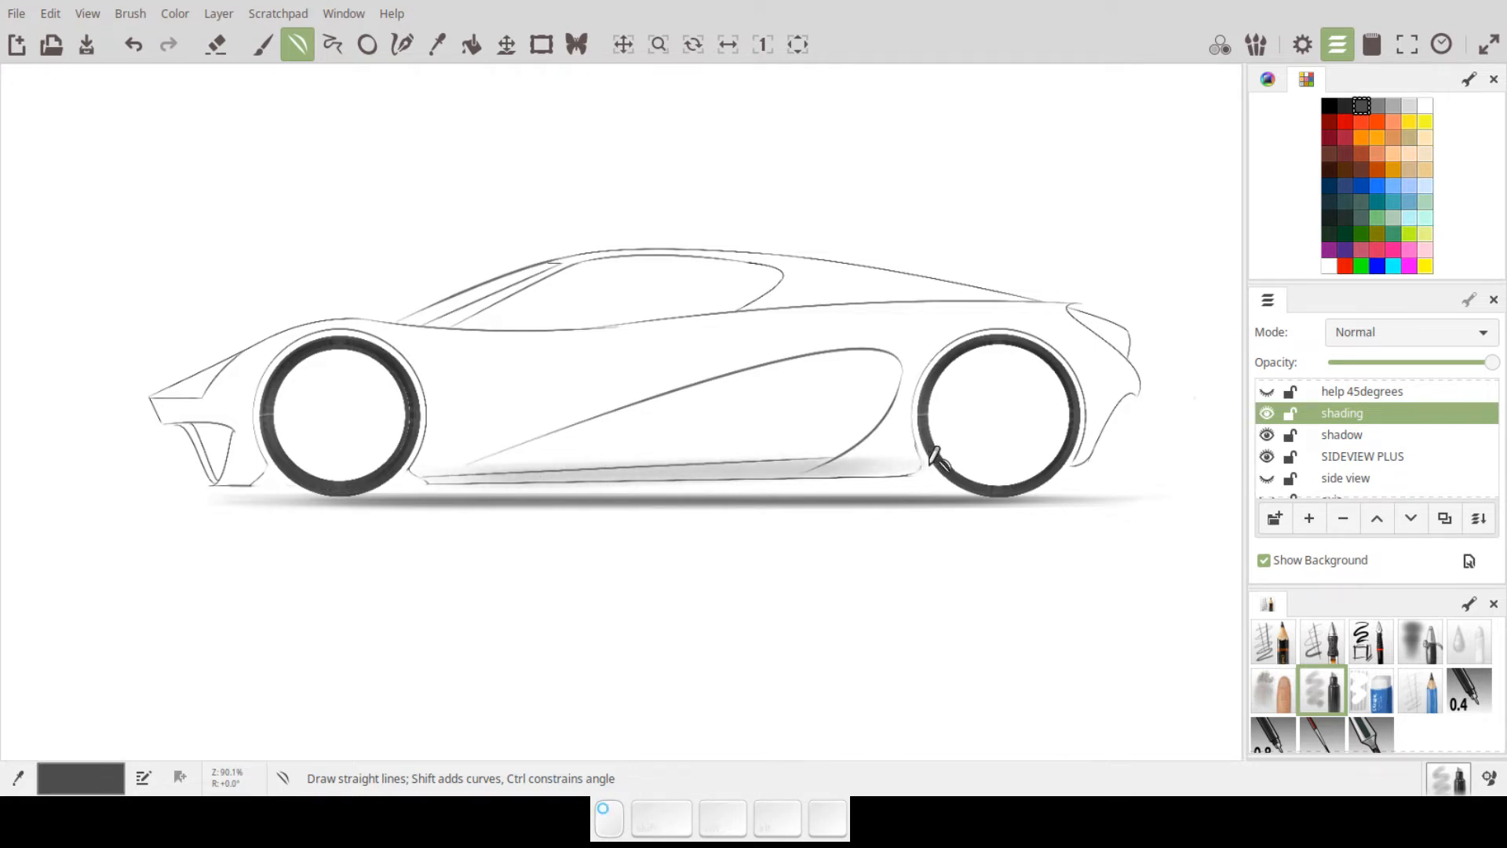
{"action": "left_click_drag", "start_coordinate": [427, 481], "coordinate": [922, 464]}
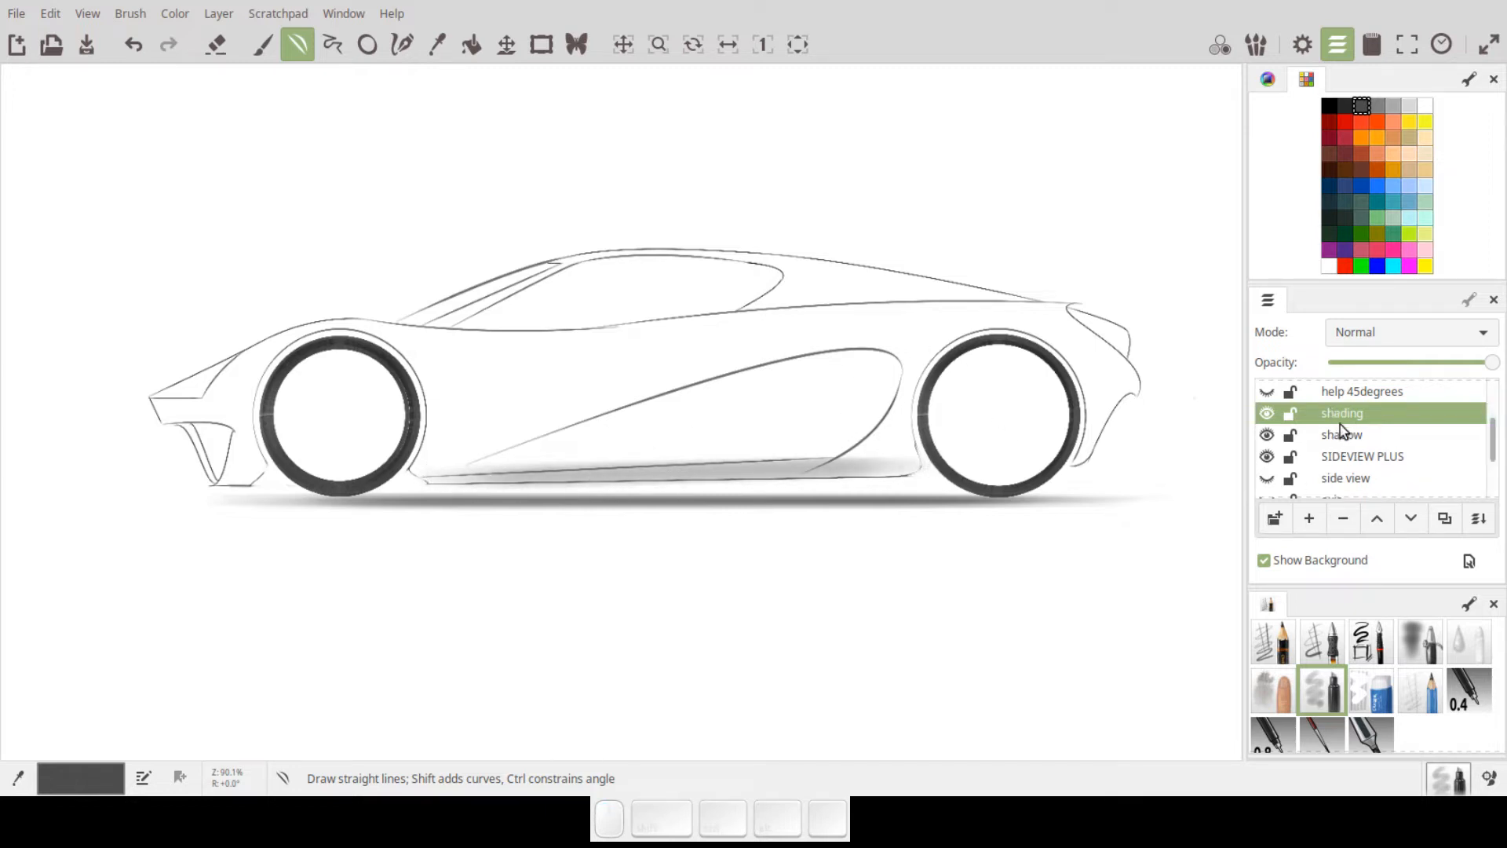
- Move the shading layer three places down, directly below the side view layer, and check it by briefly hiding SIDEVIEW PLUS
{"action": "left_click", "coordinate": [1410, 518]}
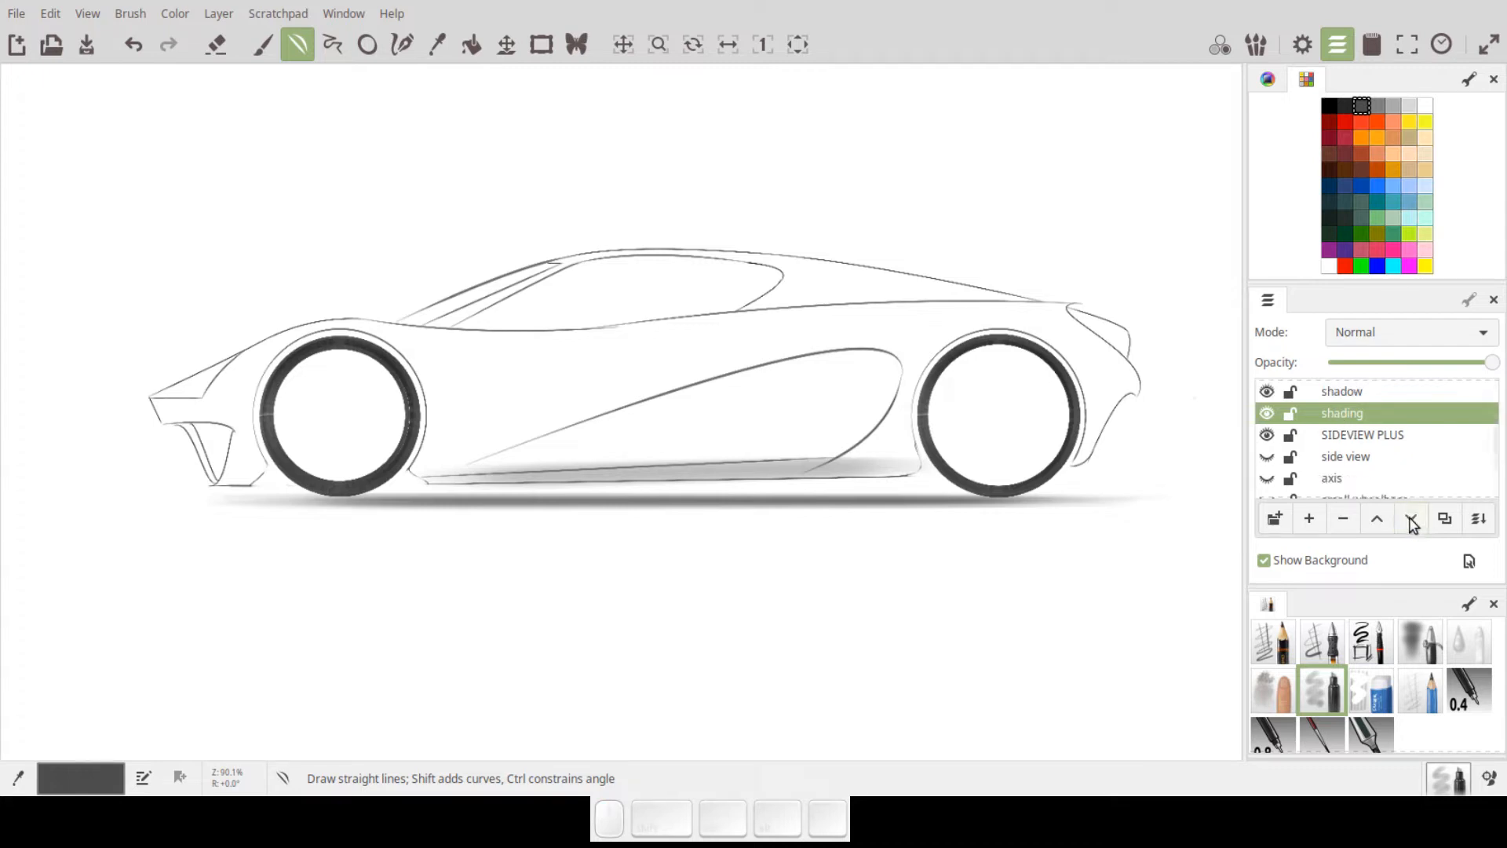
{"action": "left_click", "coordinate": [1411, 518]}
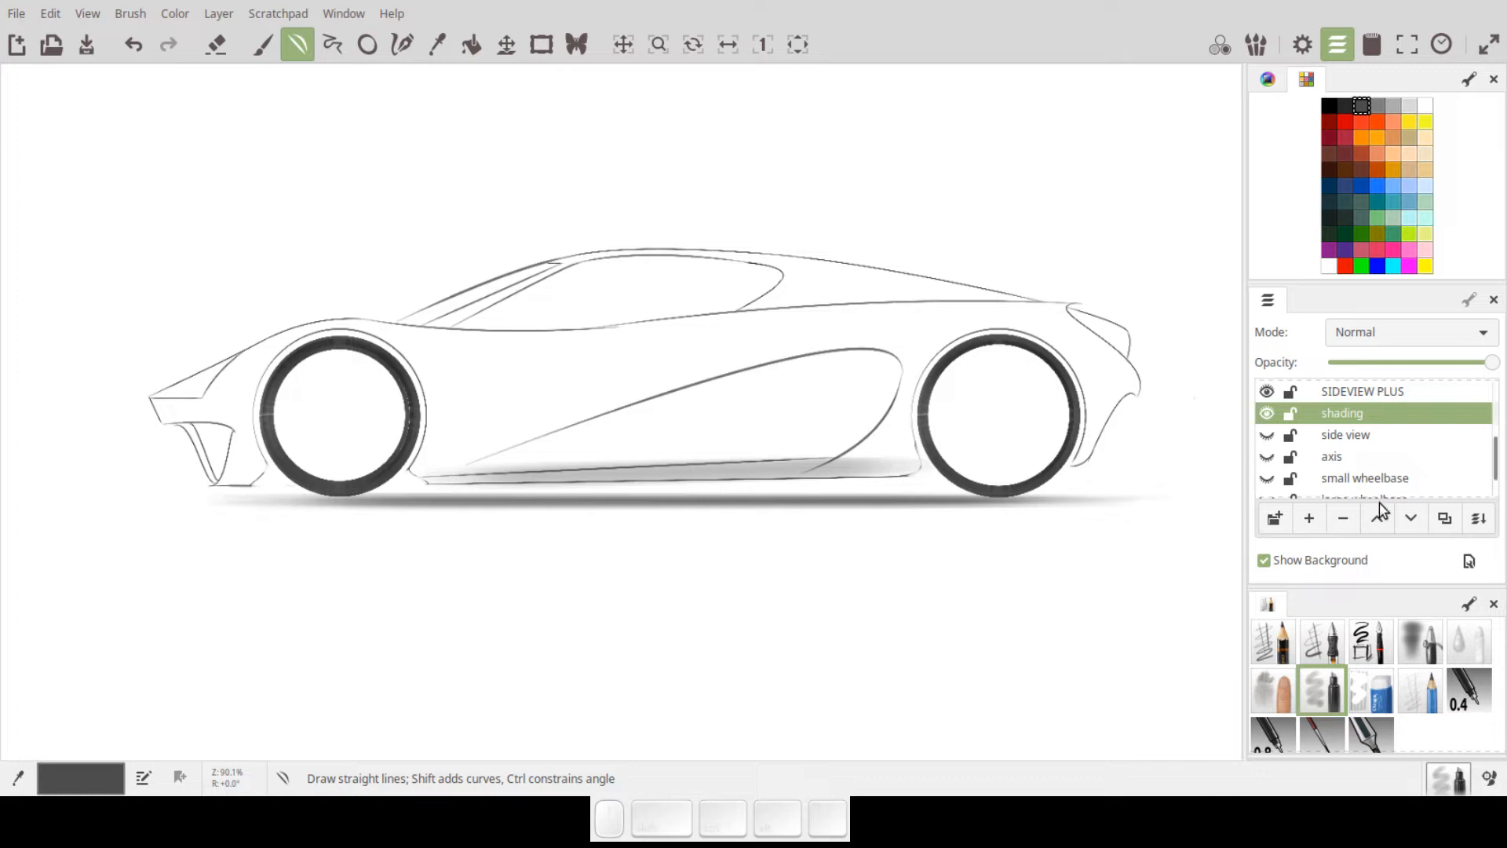
{"action": "left_click", "coordinate": [1408, 518]}
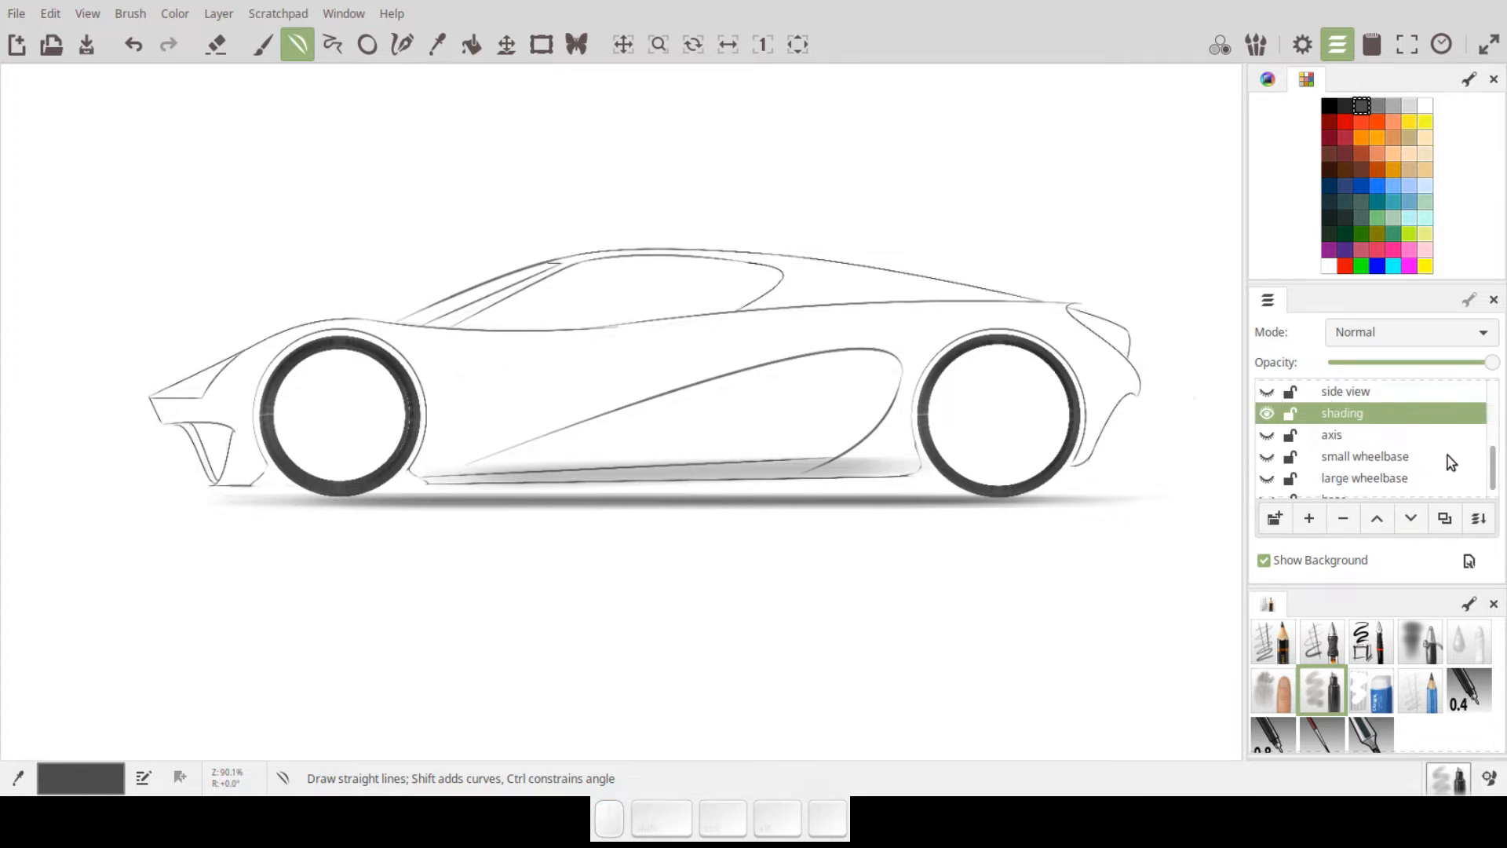
{"action": "scroll", "coordinate": [1493, 469], "scroll_direction": "up", "scroll_amount": 3}
{"action": "left_click", "coordinate": [1266, 440]}
{"action": "left_click", "coordinate": [1265, 439]}
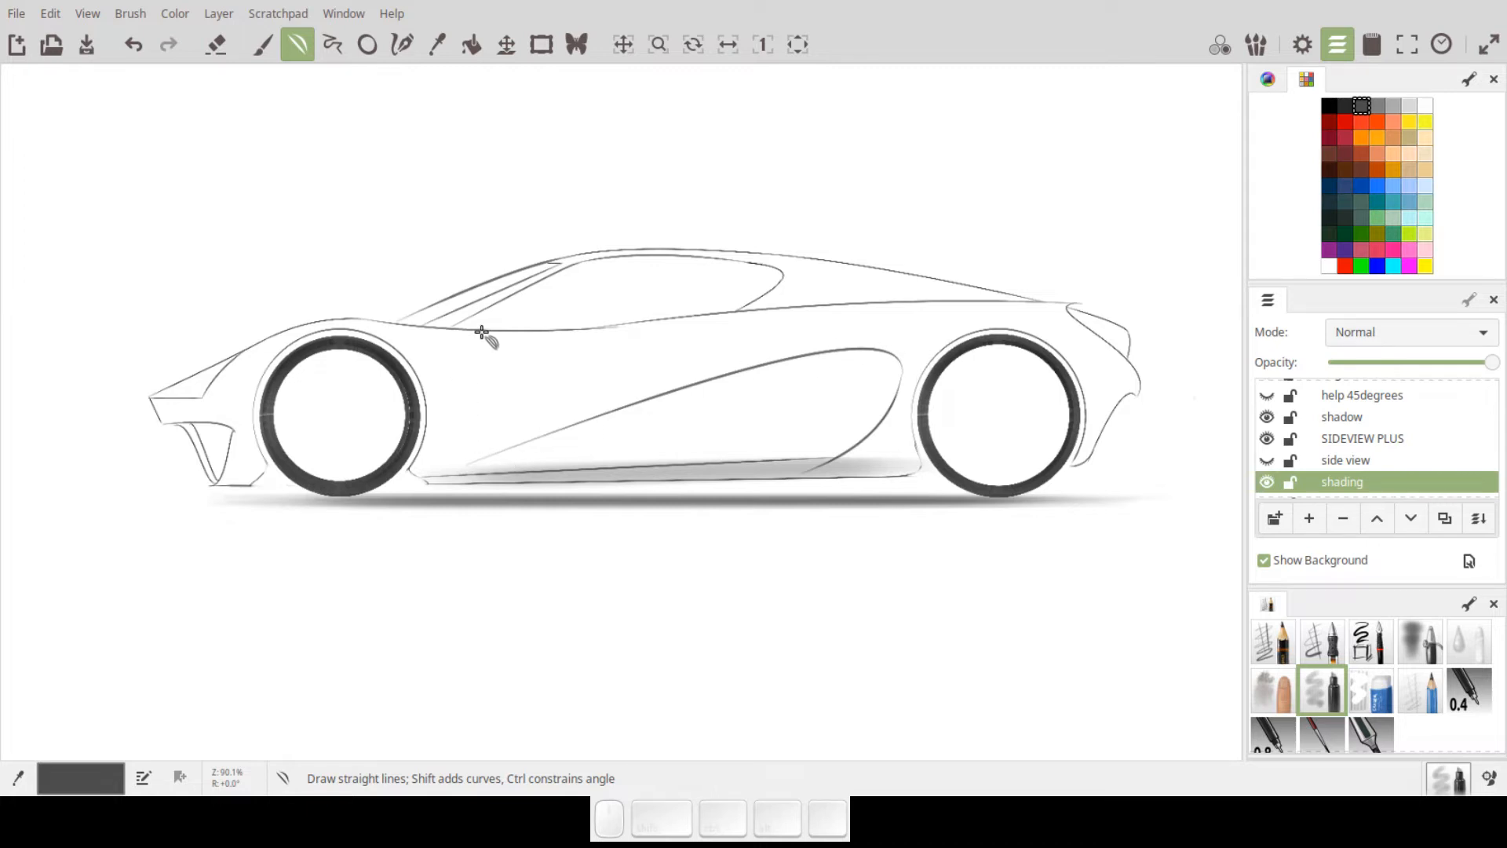
- Try curved pencil contour lines on the shading layer across the front door area, rear flank, rear pillar and front fender
{"action": "left_click", "coordinate": [1273, 641]}
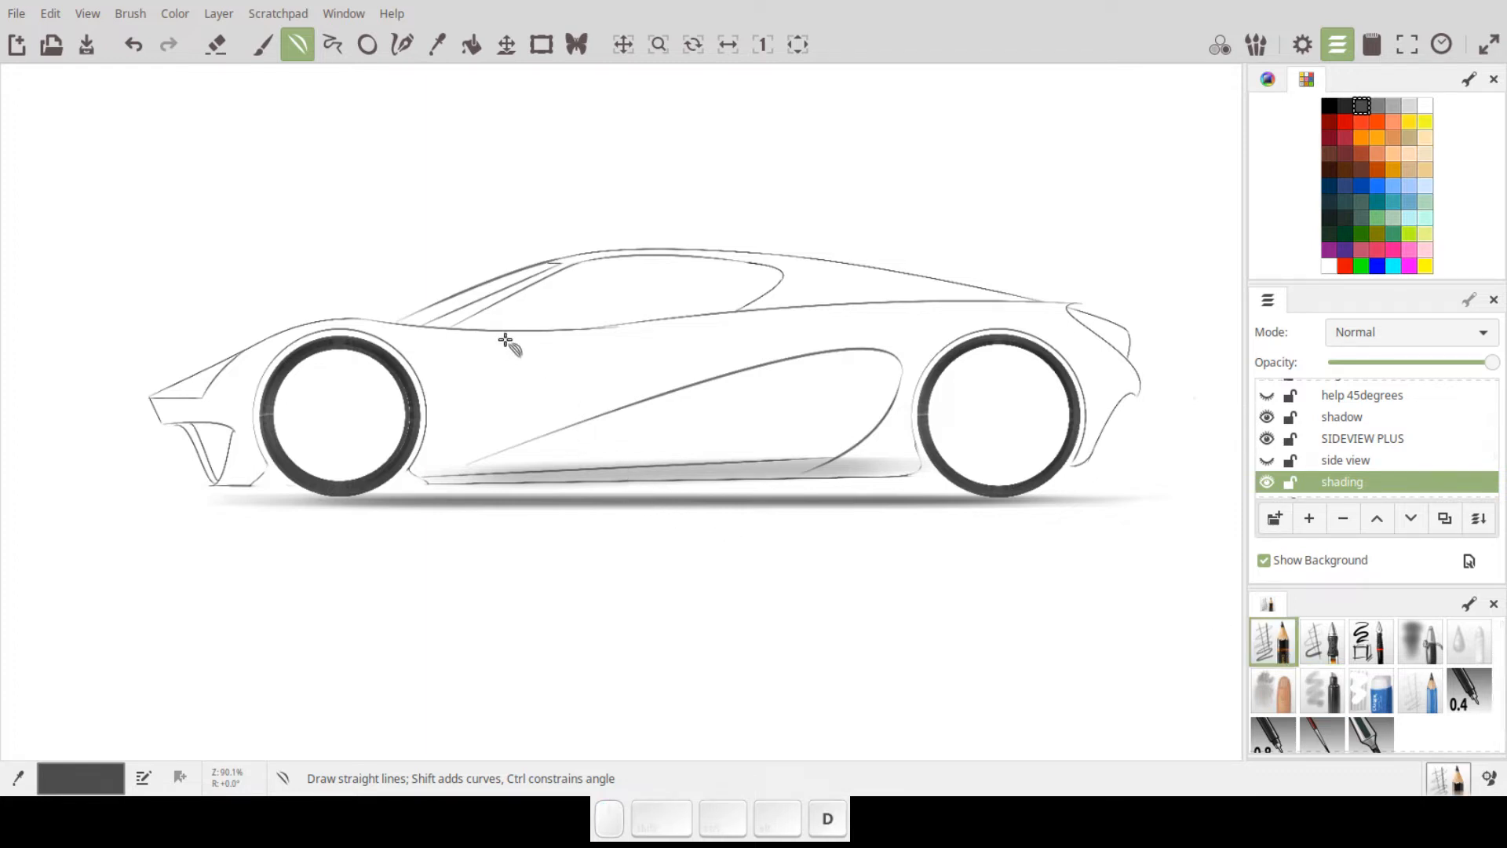
{"action": "left_click_drag", "start_coordinate": [491, 333], "coordinate": [541, 432]}
{"action": "key", "text": "shift"}
{"action": "left_click_drag", "start_coordinate": [507, 368], "coordinate": [521, 346]}
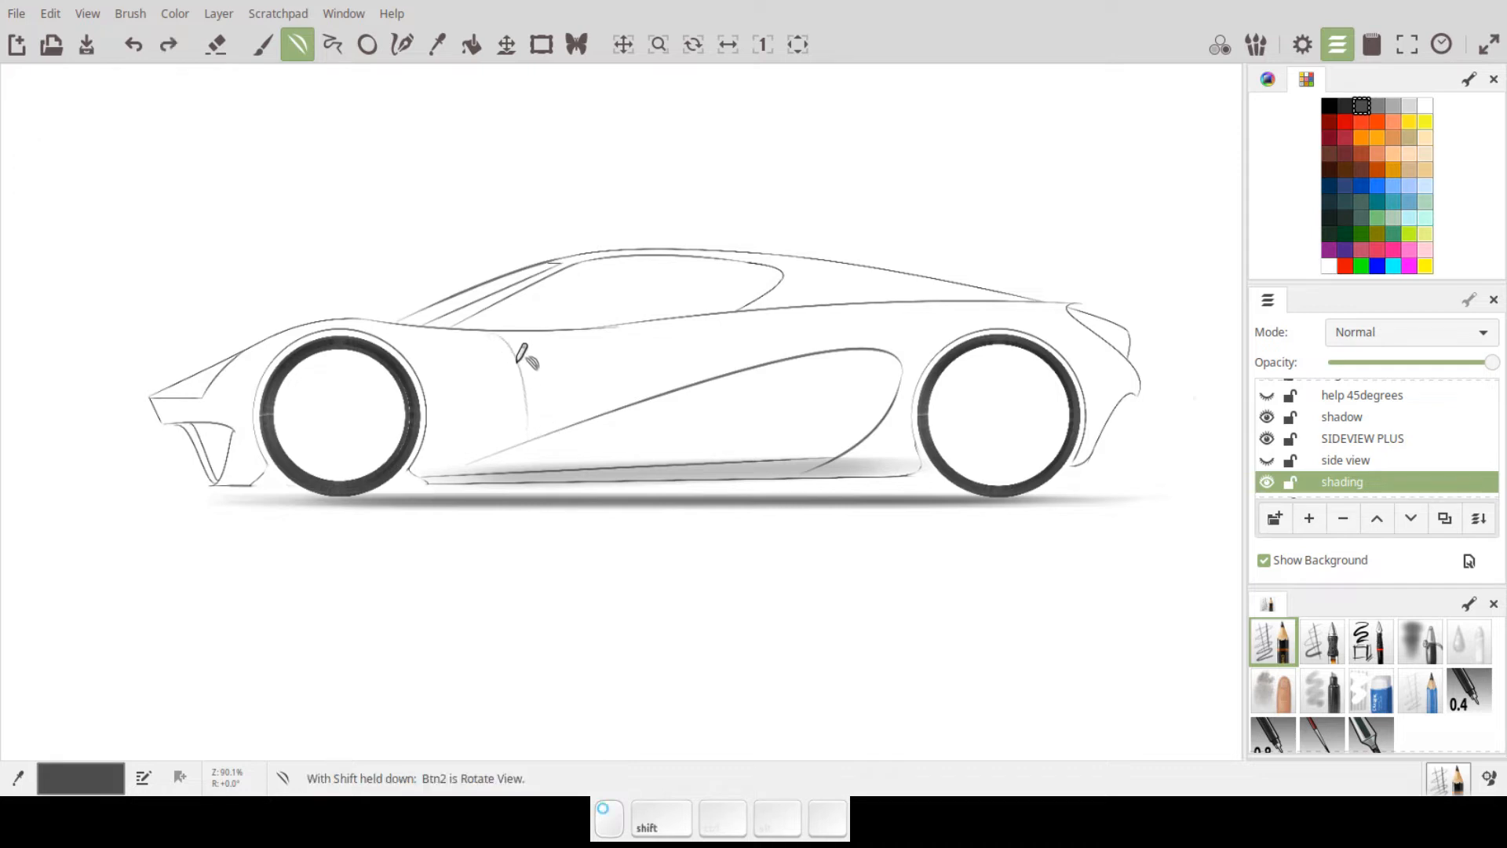
{"action": "mouse_move", "coordinate": [752, 313]}
{"action": "left_mouse_down"}
{"action": "mouse_move", "coordinate": [772, 358]}
{"action": "mouse_move", "coordinate": [773, 320]}
{"action": "left_mouse_up"}
{"action": "key", "text": "shift"}
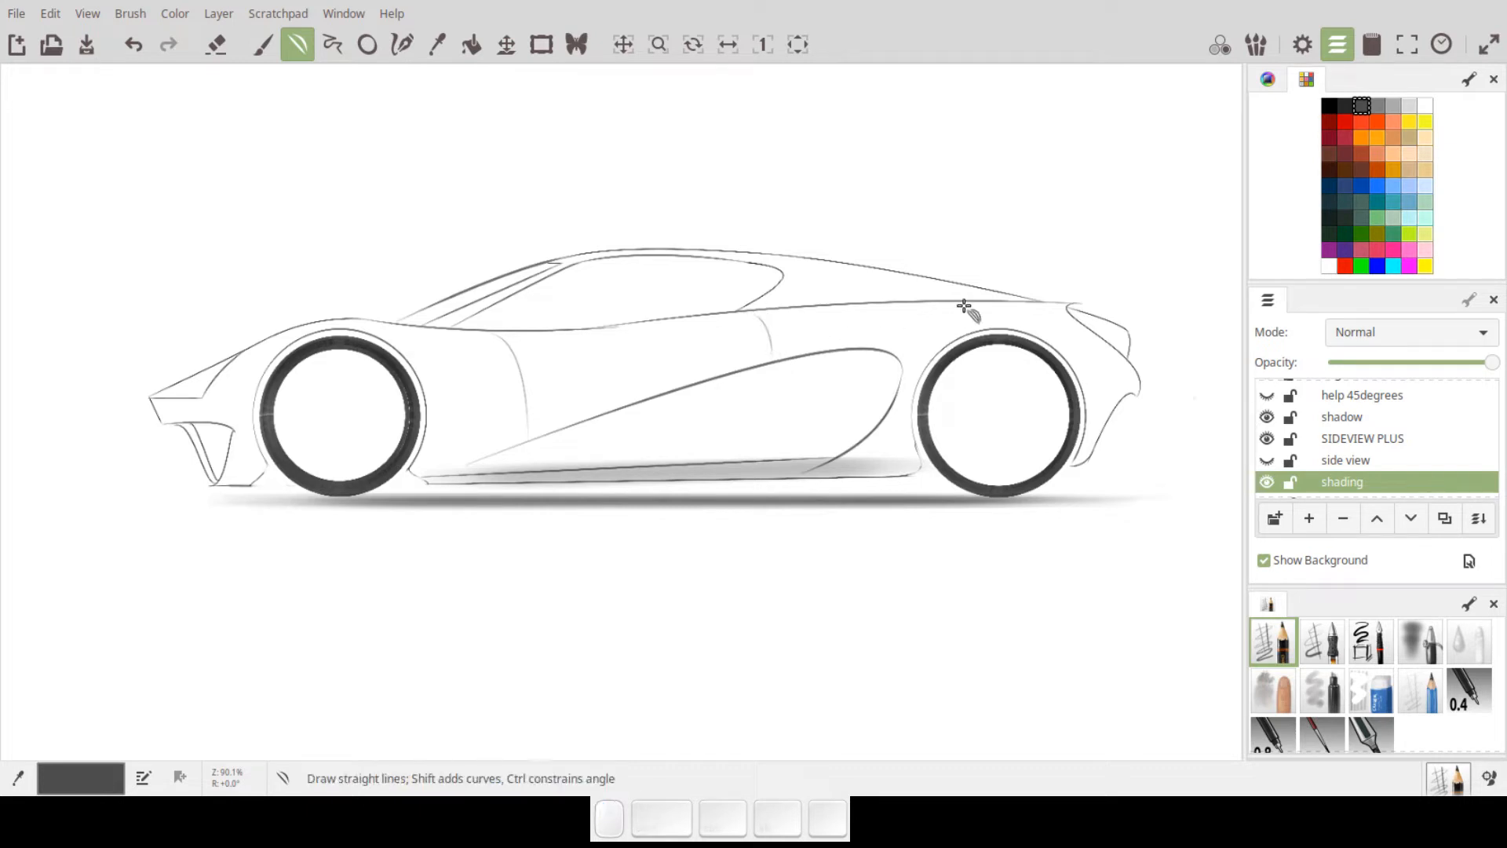
{"action": "key", "text": "shift"}
{"action": "key", "text": "shift"}
{"action": "key", "text": "shift"}
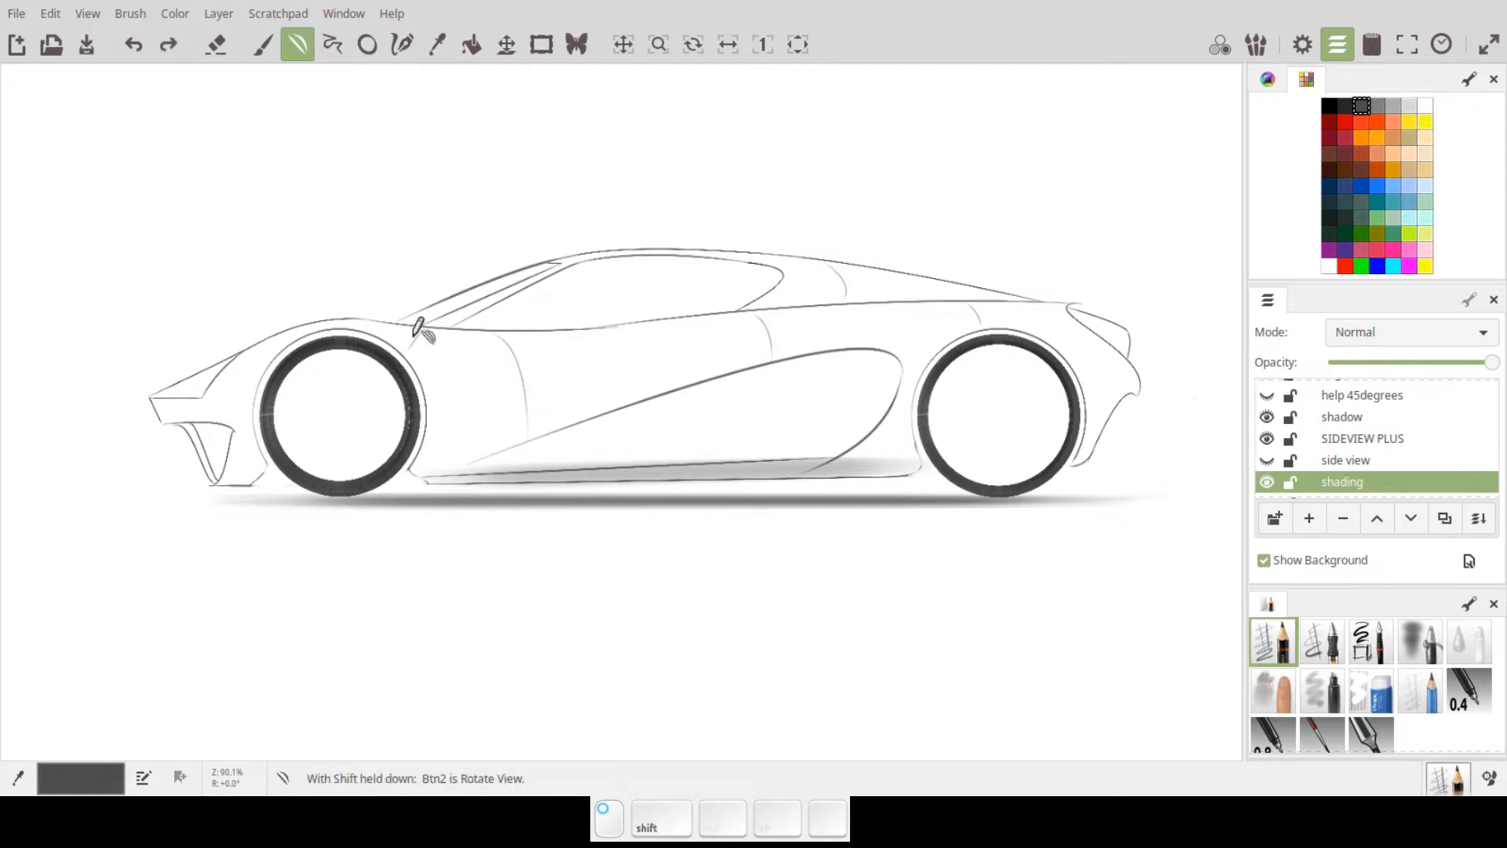
{"action": "left_click_drag", "start_coordinate": [410, 336], "coordinate": [409, 339]}
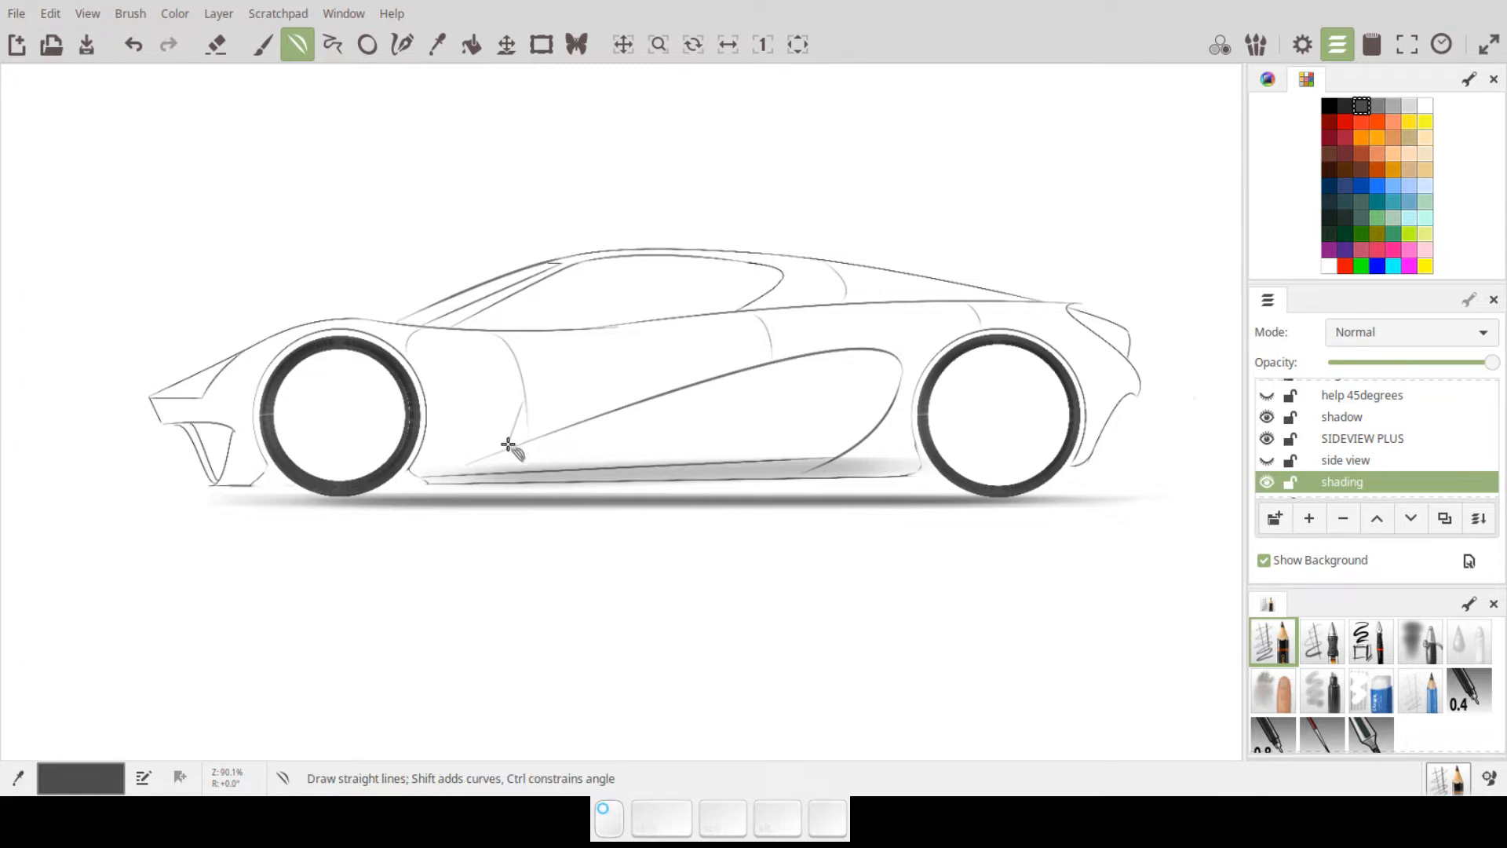
- Try further curved pencil contour lines across the middle of the door, the side scoop and the rear end
{"action": "key", "text": "shift"}
{"action": "left_click_drag", "start_coordinate": [653, 322], "coordinate": [653, 382]}
{"action": "key", "text": "shift"}
{"action": "key", "text": "shift"}
{"action": "key", "text": "shift"}
{"action": "left_click_drag", "start_coordinate": [596, 420], "coordinate": [817, 402]}
{"action": "key", "text": "shift"}
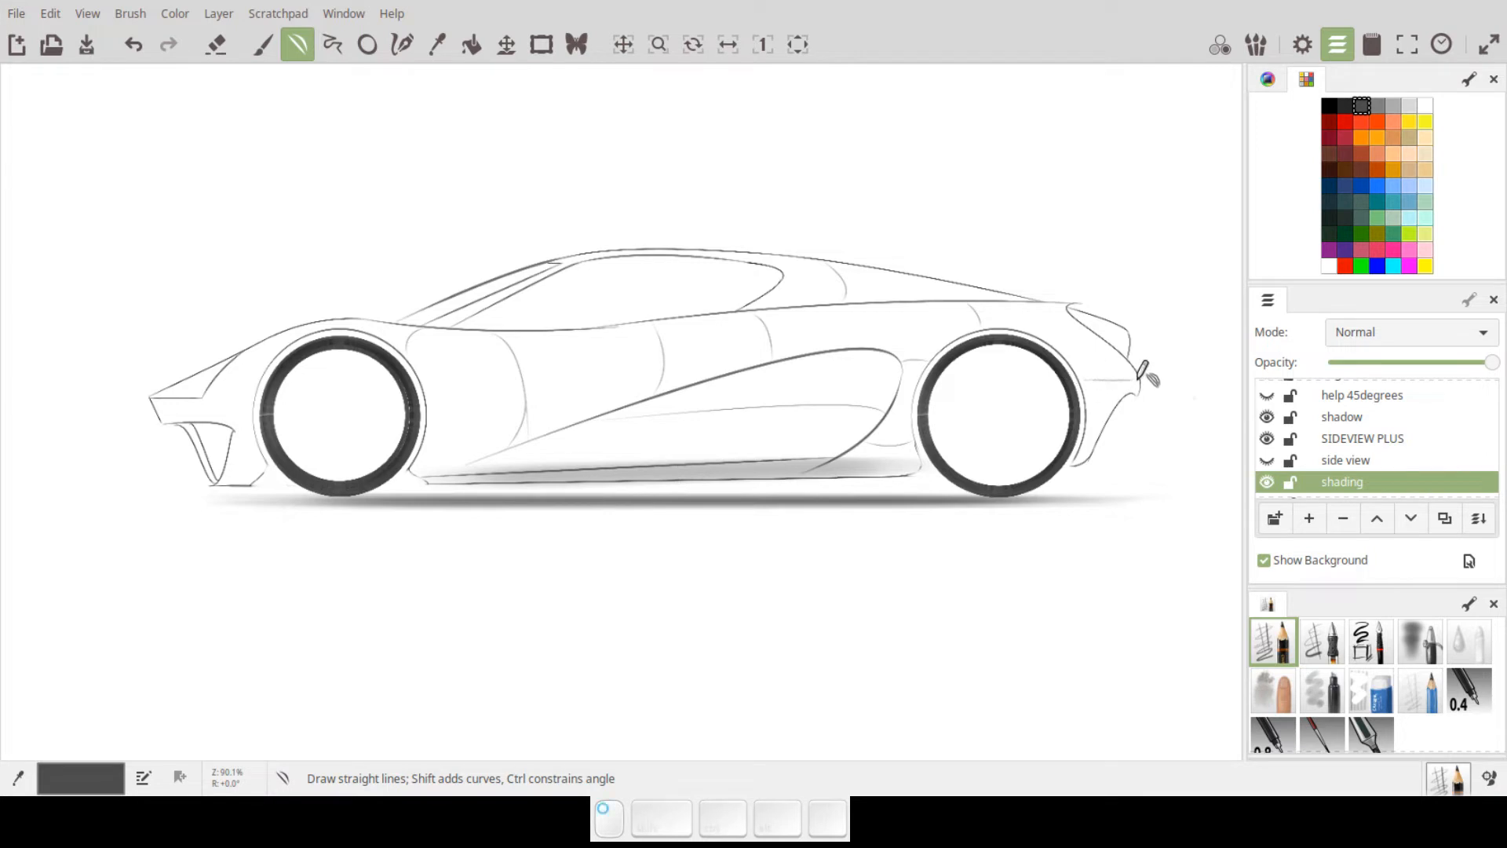
- Undo all the pencil contour lines drawn on the shading layer
{"action": "key", "text": "Caps_Lock"}
{"action": "key", "text": "ctrl+z"}
{"action": "key", "text": "ctrl+z"}
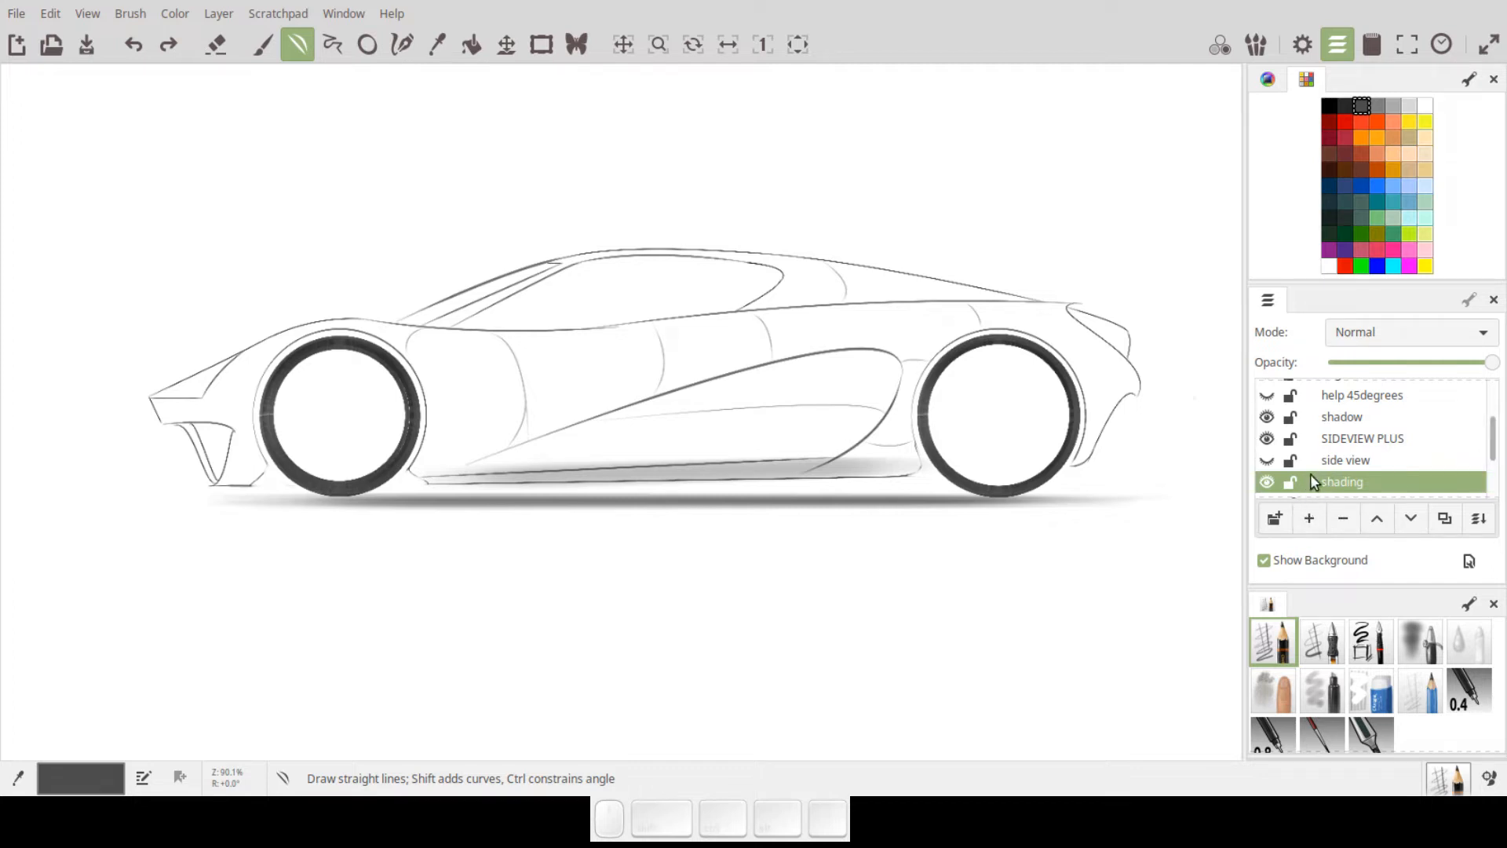
{"action": "key", "text": "ctrl+z"}
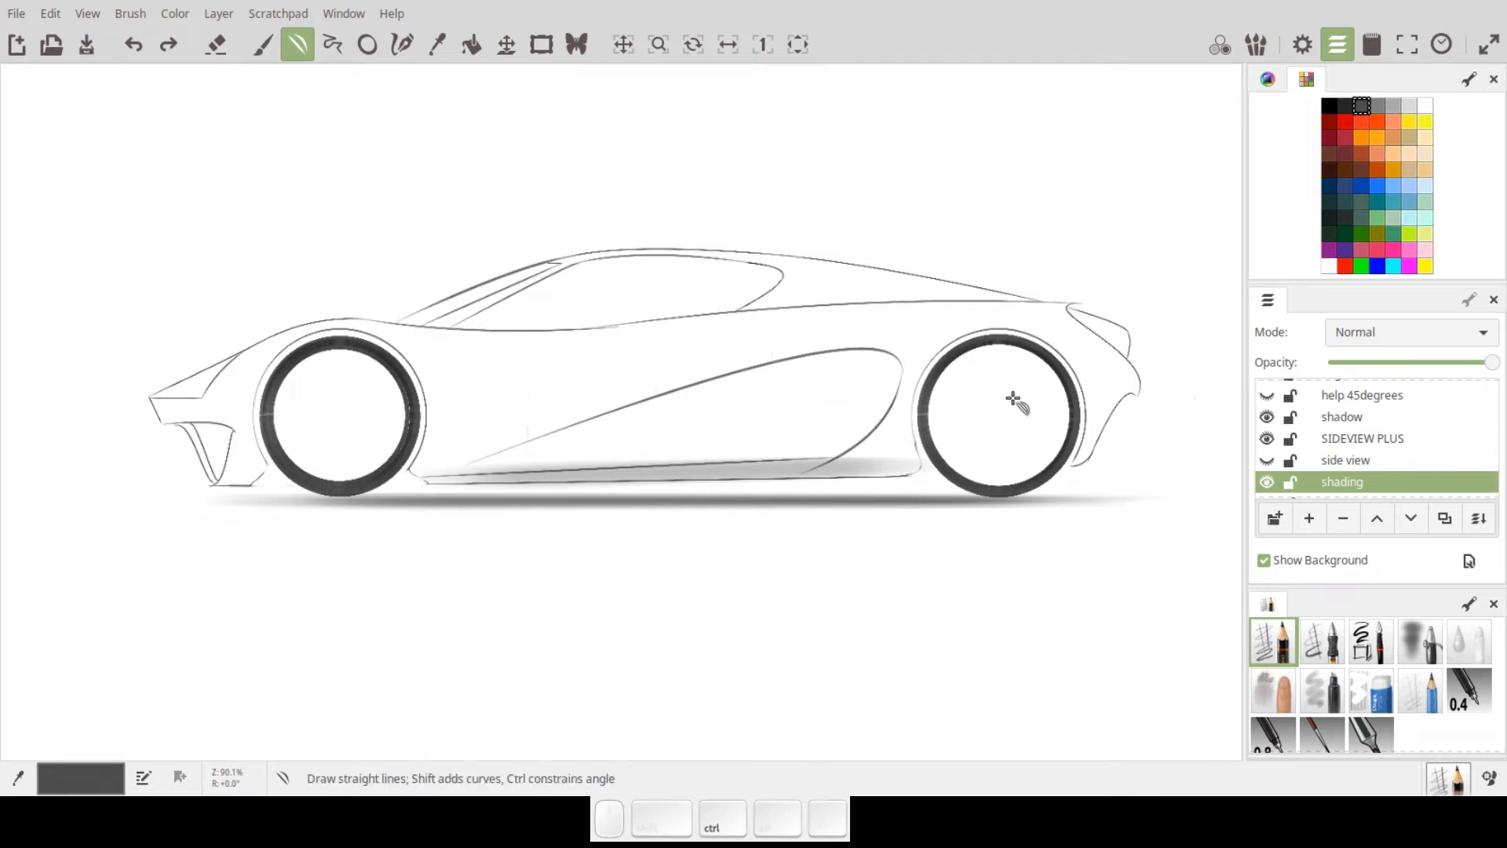
- Try curved contour lines on the SIDEVIEW PLUS layer across the door, the rear flank and above the rear wheel
{"action": "left_click", "coordinate": [1331, 439]}
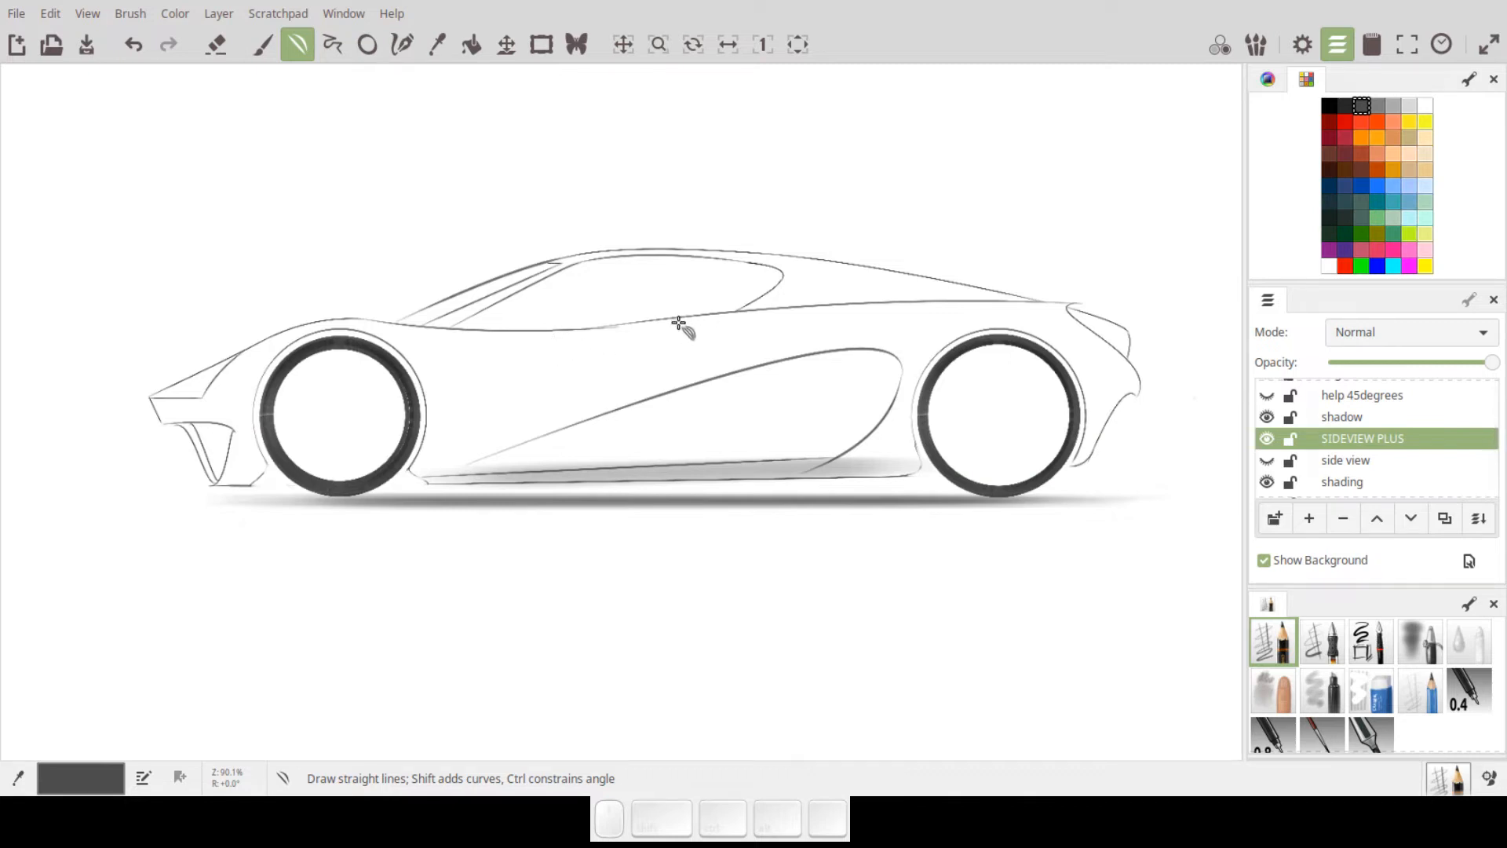
{"action": "mouse_move", "coordinate": [684, 328]}
{"action": "left_mouse_down"}
{"action": "mouse_move", "coordinate": [704, 376]}
{"action": "mouse_move", "coordinate": [698, 324]}
{"action": "left_mouse_up"}
{"action": "left_click_drag", "start_coordinate": [534, 339], "coordinate": [540, 428]}
{"action": "left_click_drag", "start_coordinate": [544, 390], "coordinate": [575, 393]}
{"action": "left_click_drag", "start_coordinate": [857, 306], "coordinate": [859, 329]}
{"action": "key", "text": "shift"}
{"action": "left_click_drag", "start_coordinate": [989, 310], "coordinate": [987, 327]}
{"action": "key", "text": "shift"}
- Try contour lines behind the front wheel arch, inside the side scoop and behind the side window
{"action": "left_click_drag", "start_coordinate": [404, 325], "coordinate": [401, 348]}
{"action": "left_click_drag", "start_coordinate": [610, 413], "coordinate": [838, 397]}
{"action": "key", "text": "shift"}
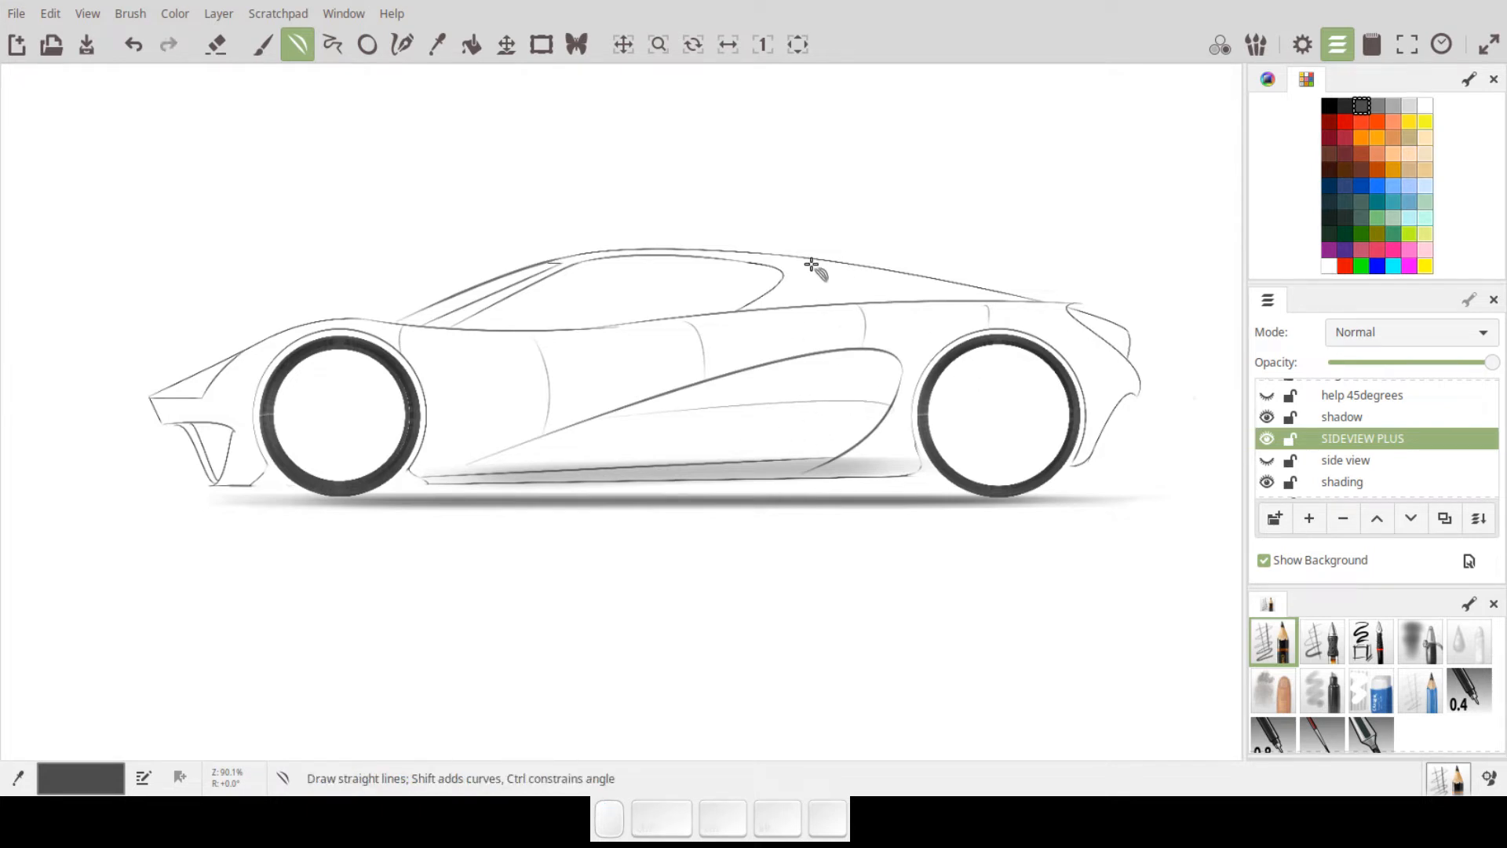
{"action": "mouse_move", "coordinate": [779, 280]}
{"action": "left_mouse_down"}
{"action": "mouse_move", "coordinate": [896, 272]}
{"action": "mouse_move", "coordinate": [830, 271]}
{"action": "left_mouse_up"}
{"action": "key", "text": "shift"}
{"action": "key", "text": "shift"}
- Undo all the contour lines drawn on the SIDEVIEW PLUS layer
{"action": "key", "text": "ctrl+z"}
{"action": "key", "text": "ctrl+z"}
{"action": "key", "text": "ctrl+z"}
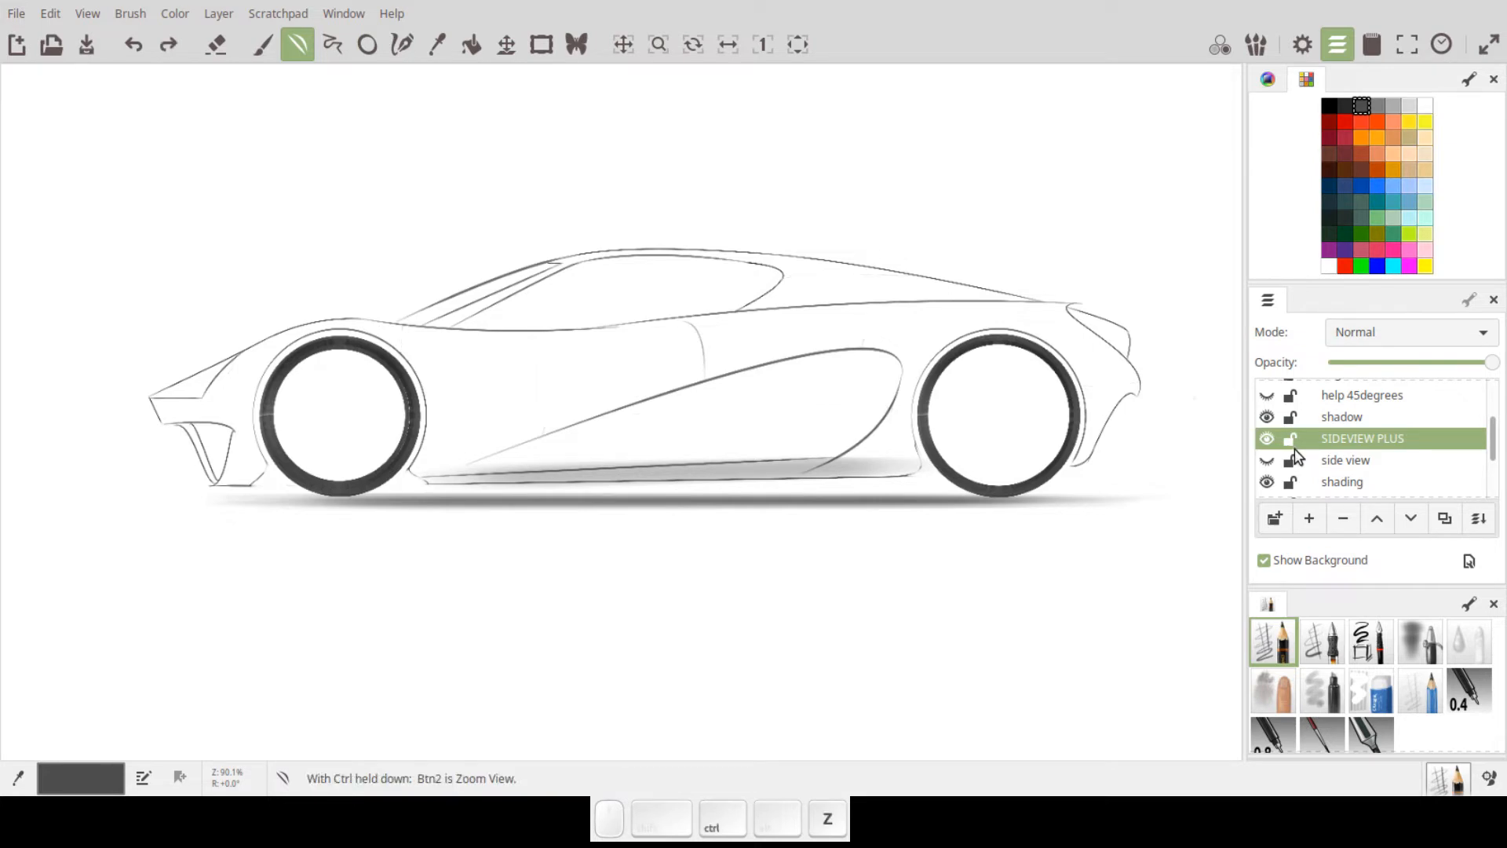
- Add a new layer above SIDEVIEW PLUS and name it CURVE
{"action": "left_click", "coordinate": [1309, 517]}
{"action": "double_click", "coordinate": [1337, 441]}
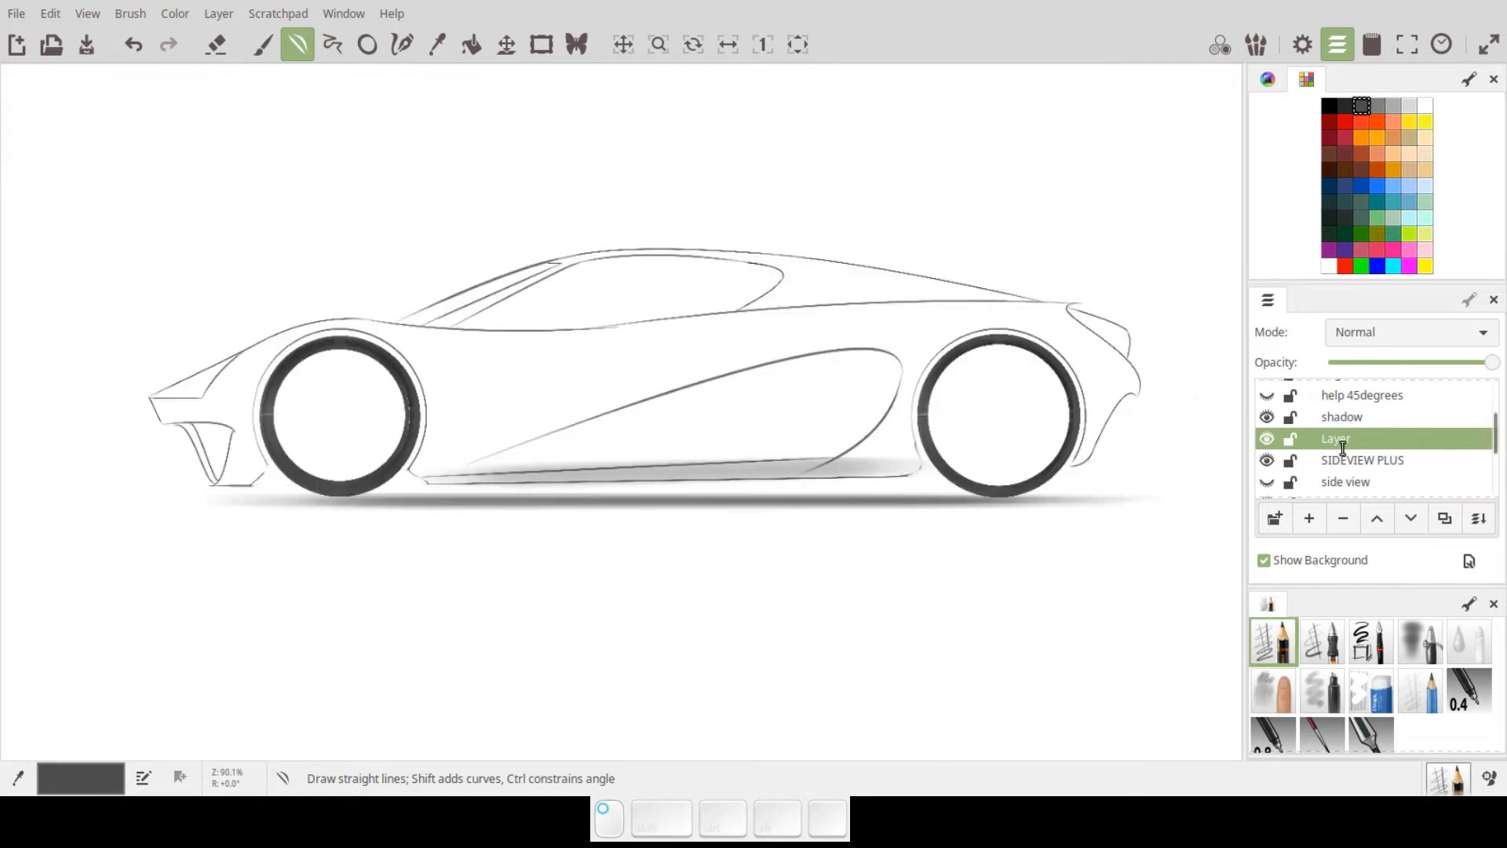
{"action": "key", "text": "c"}
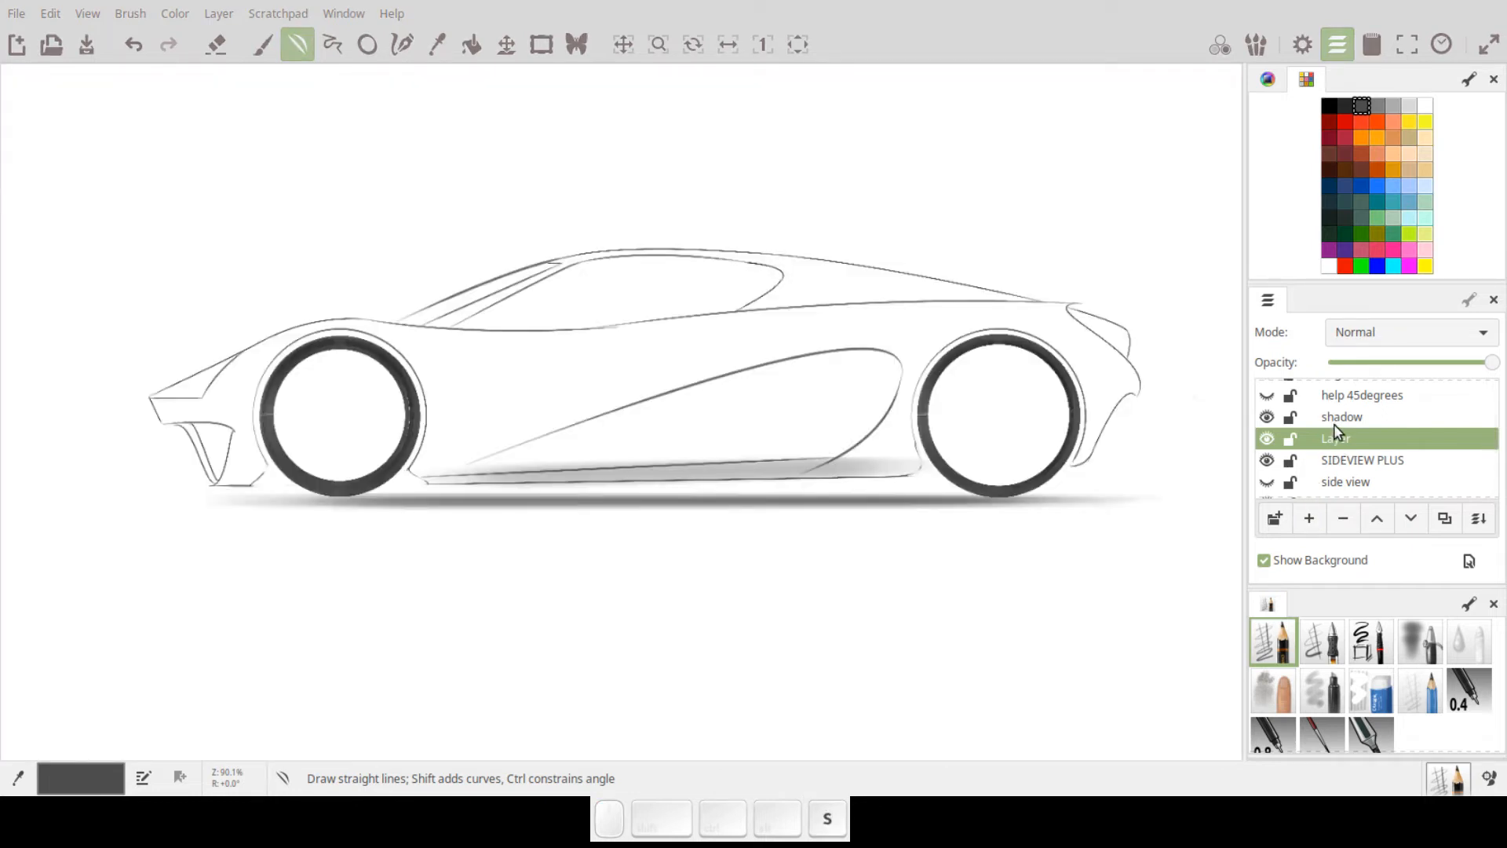
{"action": "key", "text": "Return"}
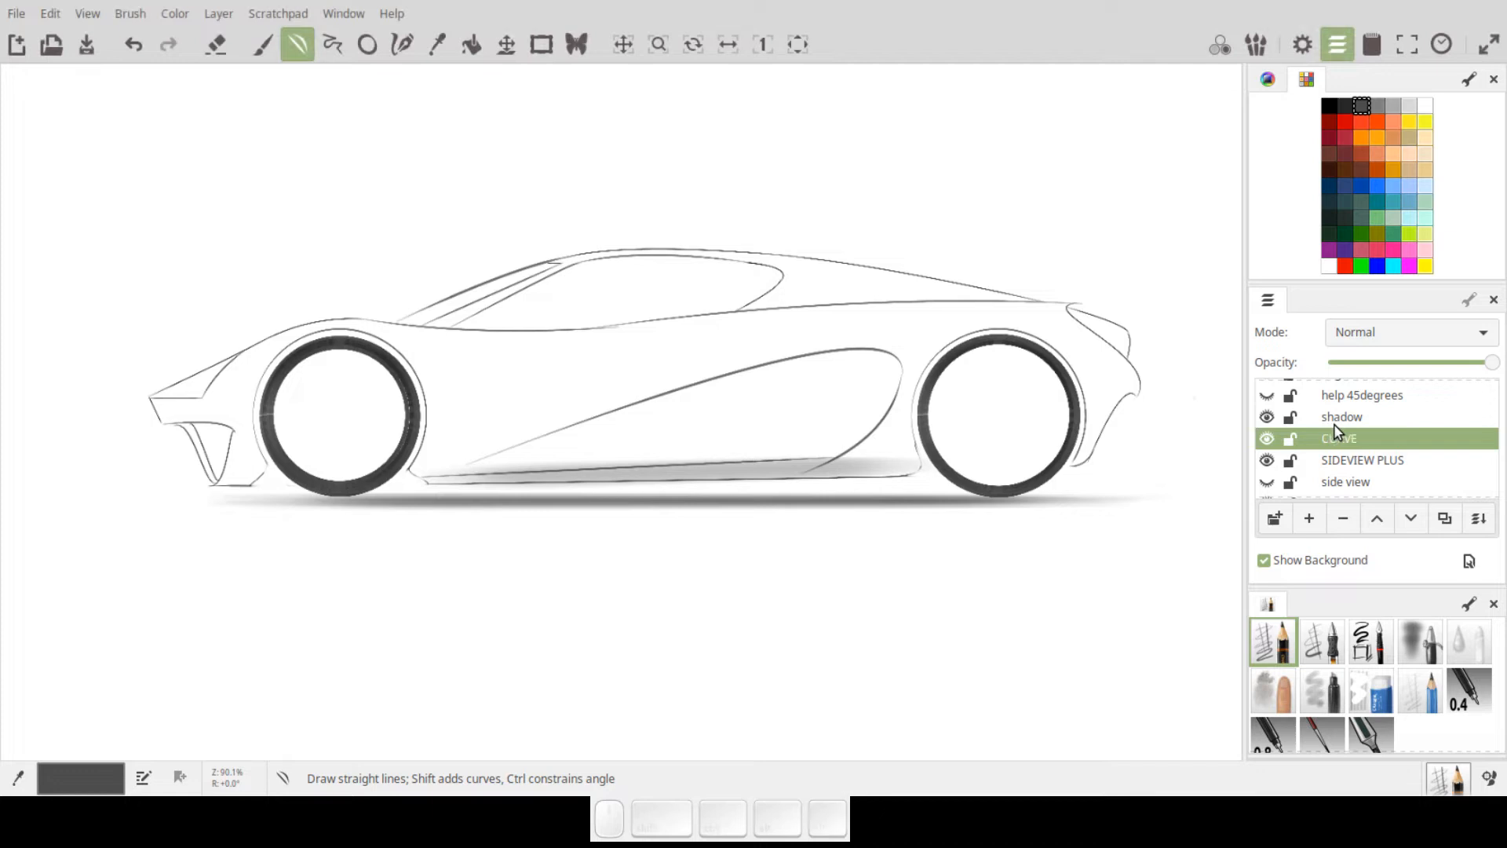
- Draw curved pencil contour lines on the CURVE layer across the door, the rear flank, behind the front wheel and inside the side scoop
{"action": "mouse_move", "coordinate": [639, 322]}
{"action": "left_mouse_down"}
{"action": "mouse_move", "coordinate": [645, 389]}
{"action": "mouse_move", "coordinate": [655, 353]}
{"action": "left_mouse_up"}
{"action": "key", "text": "shift"}
{"action": "left_click_drag", "start_coordinate": [813, 308], "coordinate": [818, 348]}
{"action": "left_click_drag", "start_coordinate": [816, 327], "coordinate": [825, 328]}
{"action": "left_click_drag", "start_coordinate": [496, 339], "coordinate": [507, 447]}
{"action": "left_click_drag", "start_coordinate": [503, 391], "coordinate": [510, 389]}
{"action": "mouse_move", "coordinate": [613, 413]}
{"action": "left_mouse_down"}
{"action": "mouse_move", "coordinate": [911, 405]}
{"action": "mouse_move", "coordinate": [854, 393]}
{"action": "left_mouse_up"}
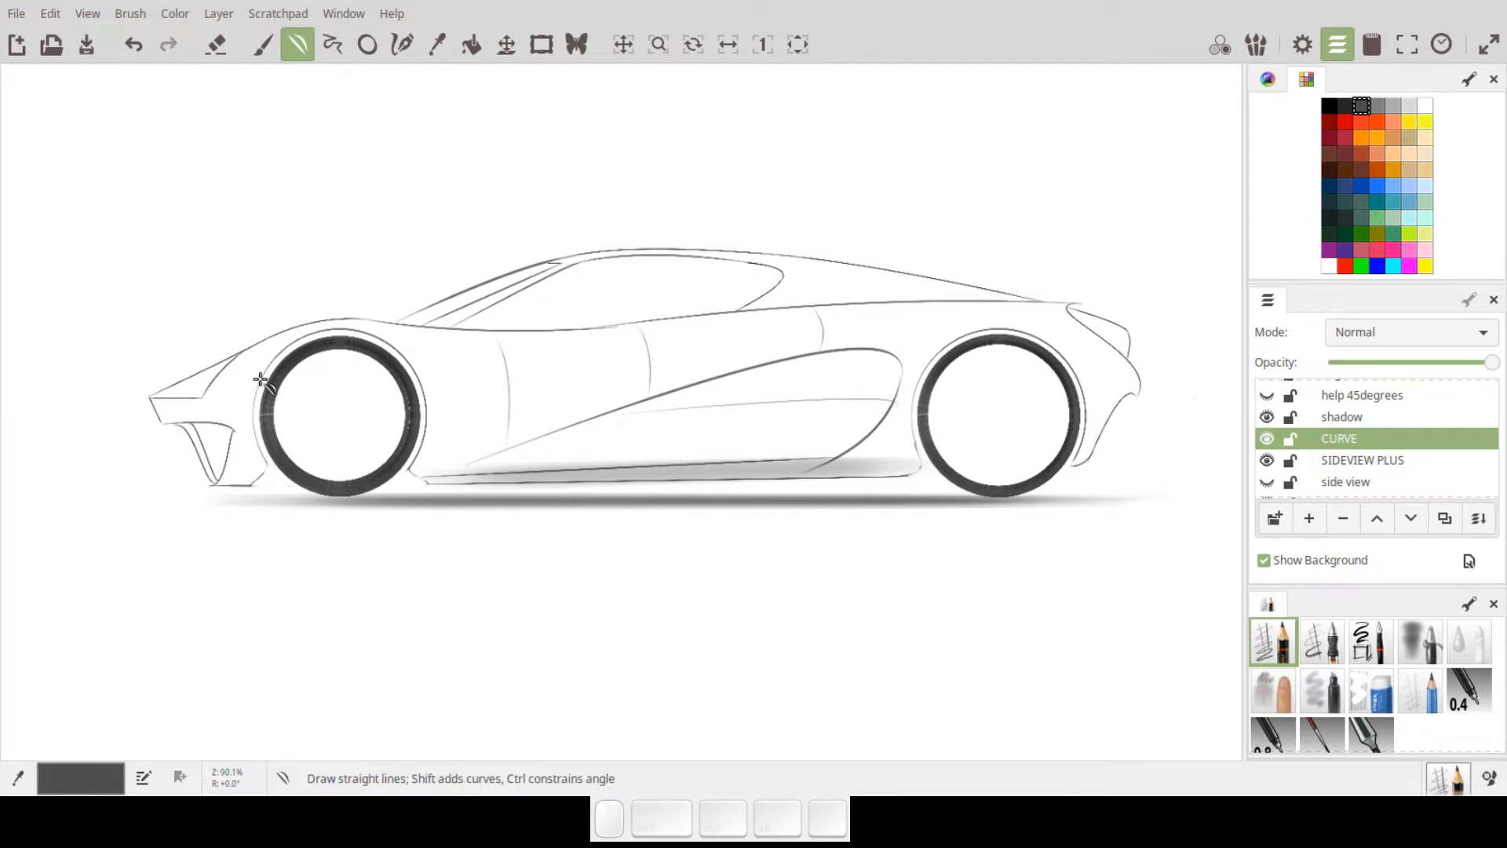
- Add contour lines on the nose, tail, rear fender and rear pillar, and lower the CURVE layer's opacity to about a third
{"action": "left_click_drag", "start_coordinate": [160, 404], "coordinate": [256, 401]}
{"action": "key", "text": "shift"}
{"action": "left_click_drag", "start_coordinate": [1126, 377], "coordinate": [1126, 392]}
{"action": "mouse_move", "coordinate": [995, 306]}
{"action": "left_mouse_down"}
{"action": "mouse_move", "coordinate": [1004, 324]}
{"action": "mouse_move", "coordinate": [1010, 311]}
{"action": "left_mouse_up"}
{"action": "key", "text": "shift"}
{"action": "mouse_move", "coordinate": [824, 260]}
{"action": "left_mouse_down"}
{"action": "mouse_move", "coordinate": [833, 297]}
{"action": "mouse_move", "coordinate": [837, 282]}
{"action": "left_mouse_up"}
{"action": "key", "text": "shift"}
{"action": "left_click_drag", "start_coordinate": [1401, 368], "coordinate": [1393, 366]}
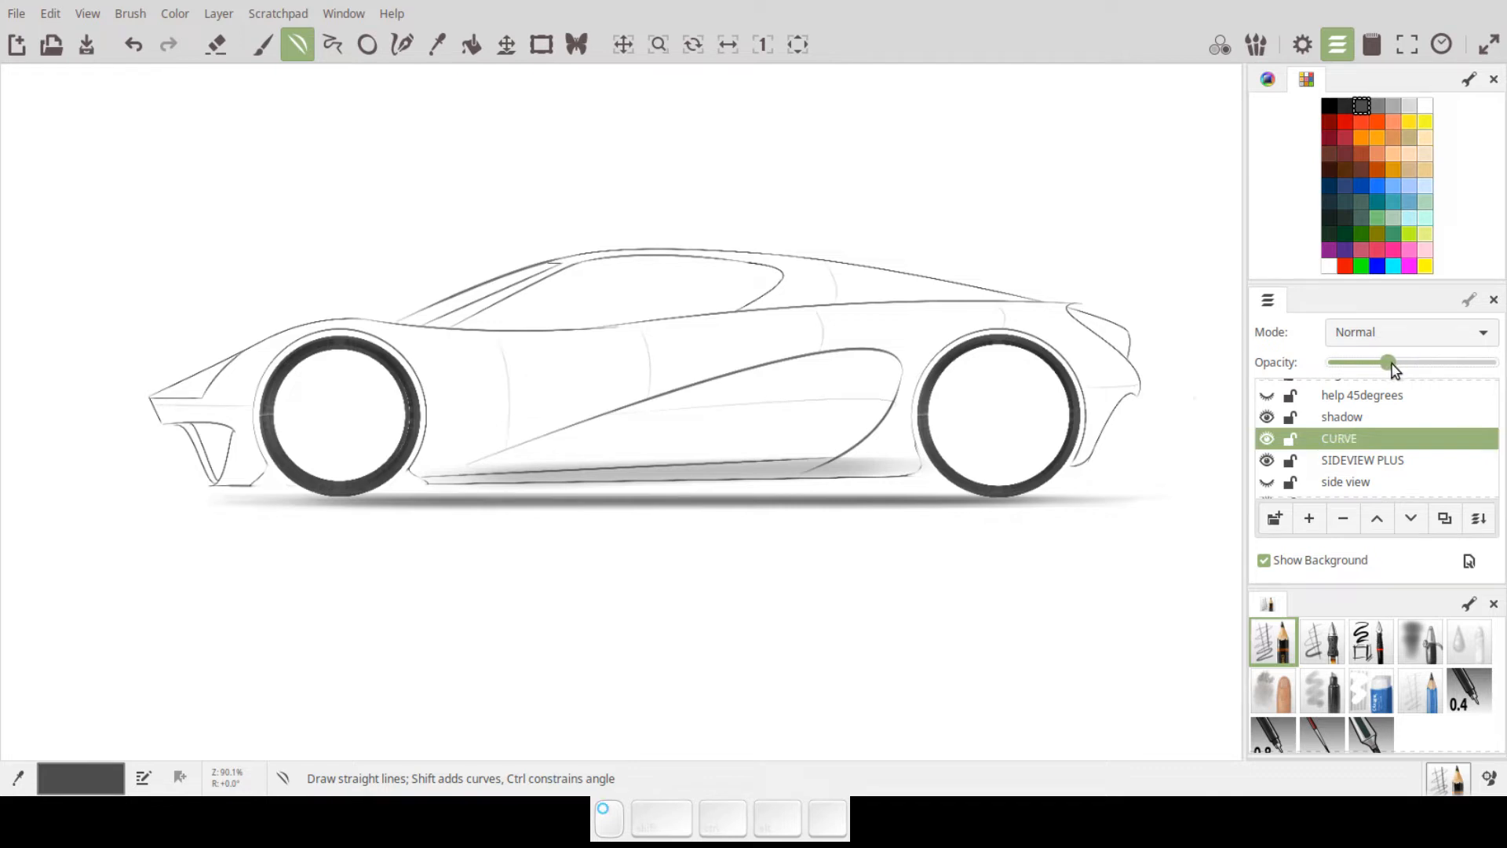
- Darken the side sill on the shading layer with two more long straight strokes of the marker brush
{"action": "left_click_drag", "start_coordinate": [1492, 439], "coordinate": [1492, 455]}
{"action": "left_click", "coordinate": [1345, 469]}
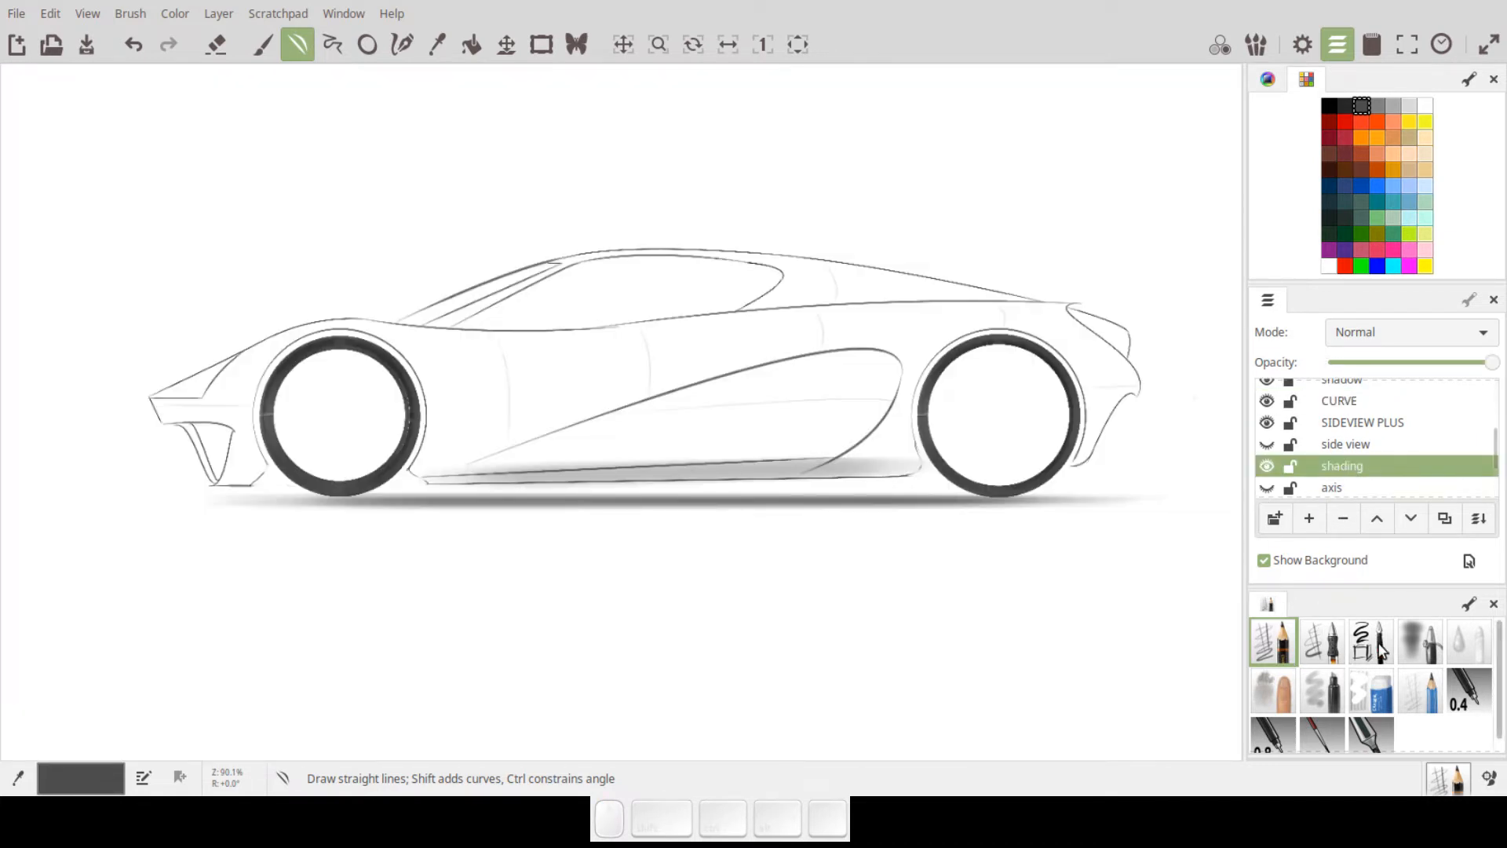
{"action": "left_click", "coordinate": [1324, 688]}
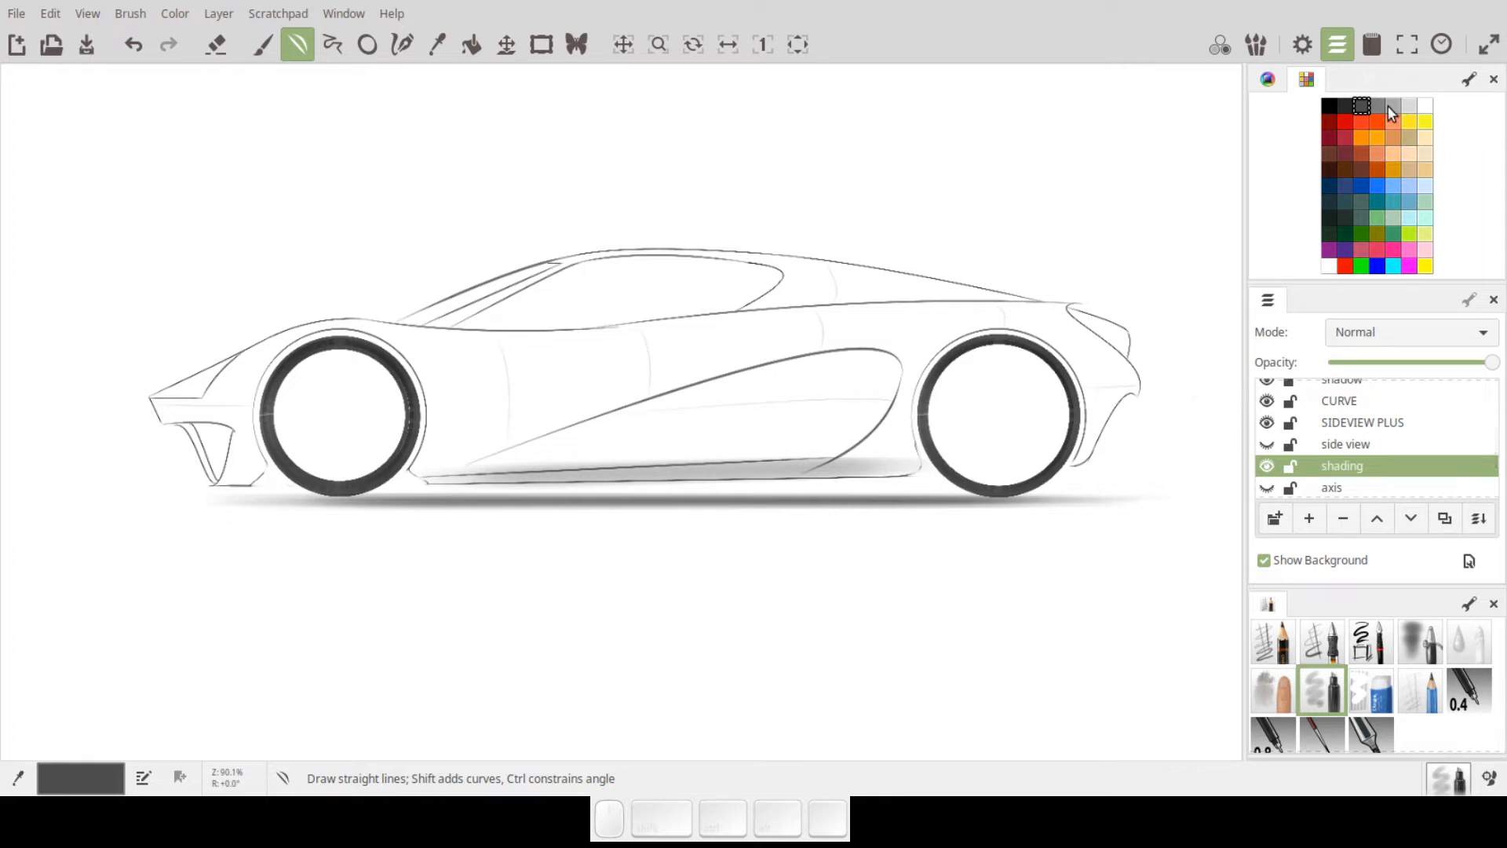
{"action": "left_click_drag", "start_coordinate": [421, 477], "coordinate": [945, 469]}
{"action": "mouse_move", "coordinate": [436, 480]}
{"action": "left_mouse_down"}
{"action": "mouse_move", "coordinate": [674, 486]}
{"action": "mouse_move", "coordinate": [949, 462]}
{"action": "left_mouse_up"}
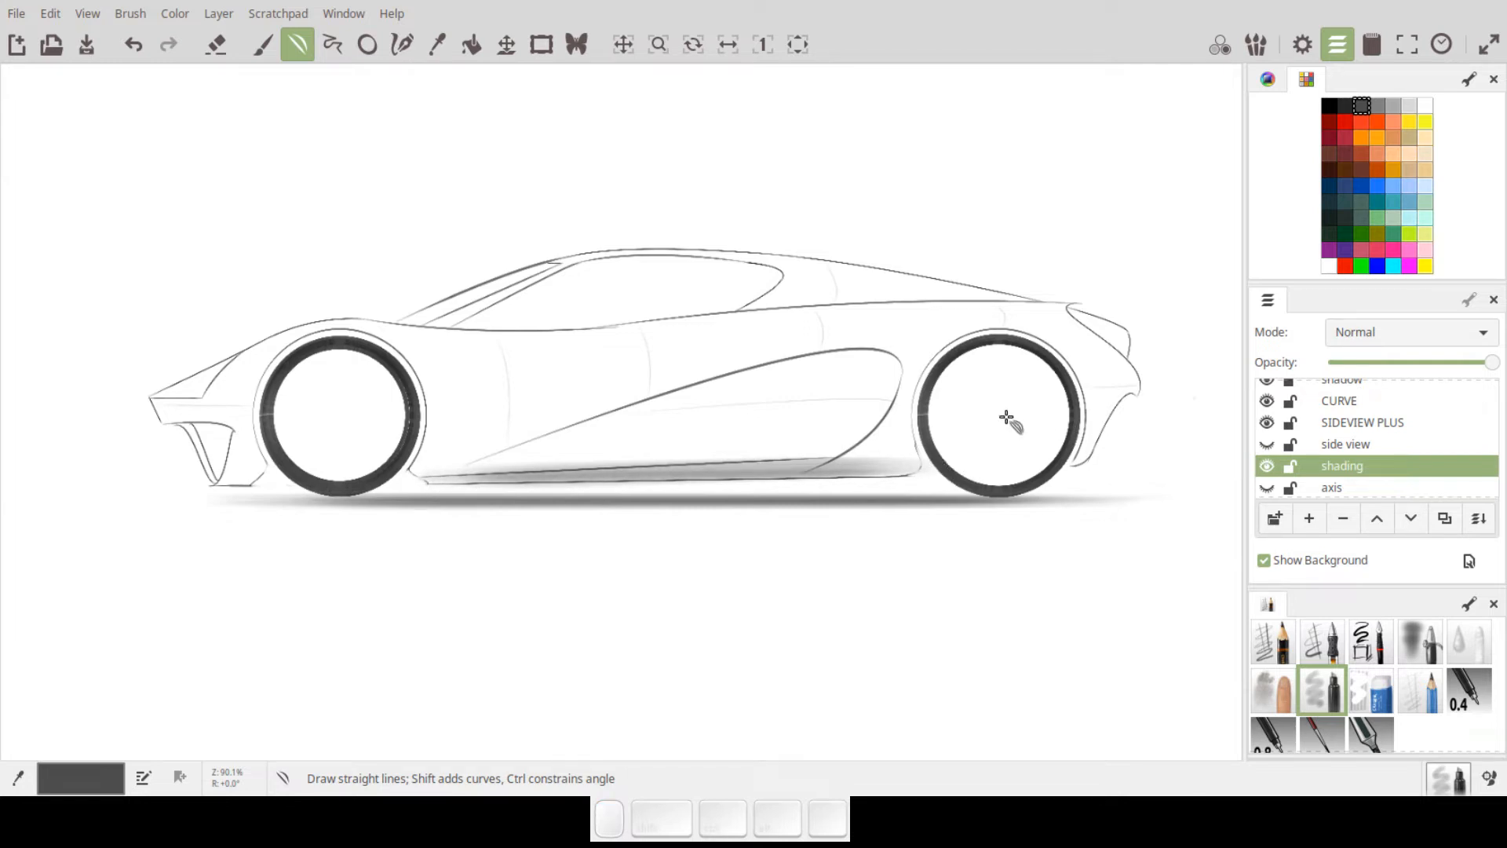
- Shade the lower front bumper ahead of the front wheel and the lower rear bumper behind the rear wheel with marker strokes
{"action": "mouse_move", "coordinate": [215, 477]}
{"action": "left_mouse_down"}
{"action": "mouse_move", "coordinate": [262, 468]}
{"action": "mouse_move", "coordinate": [262, 481]}
{"action": "left_mouse_up"}
{"action": "left_click_drag", "start_coordinate": [221, 472], "coordinate": [267, 471]}
{"action": "left_click_drag", "start_coordinate": [219, 482], "coordinate": [275, 479]}
{"action": "left_click_drag", "start_coordinate": [216, 471], "coordinate": [290, 484]}
{"action": "mouse_move", "coordinate": [1077, 457]}
{"action": "left_mouse_down"}
{"action": "mouse_move", "coordinate": [1120, 423]}
{"action": "mouse_move", "coordinate": [1099, 426]}
{"action": "mouse_move", "coordinate": [1131, 378]}
{"action": "mouse_move", "coordinate": [1110, 409]}
{"action": "left_mouse_up"}
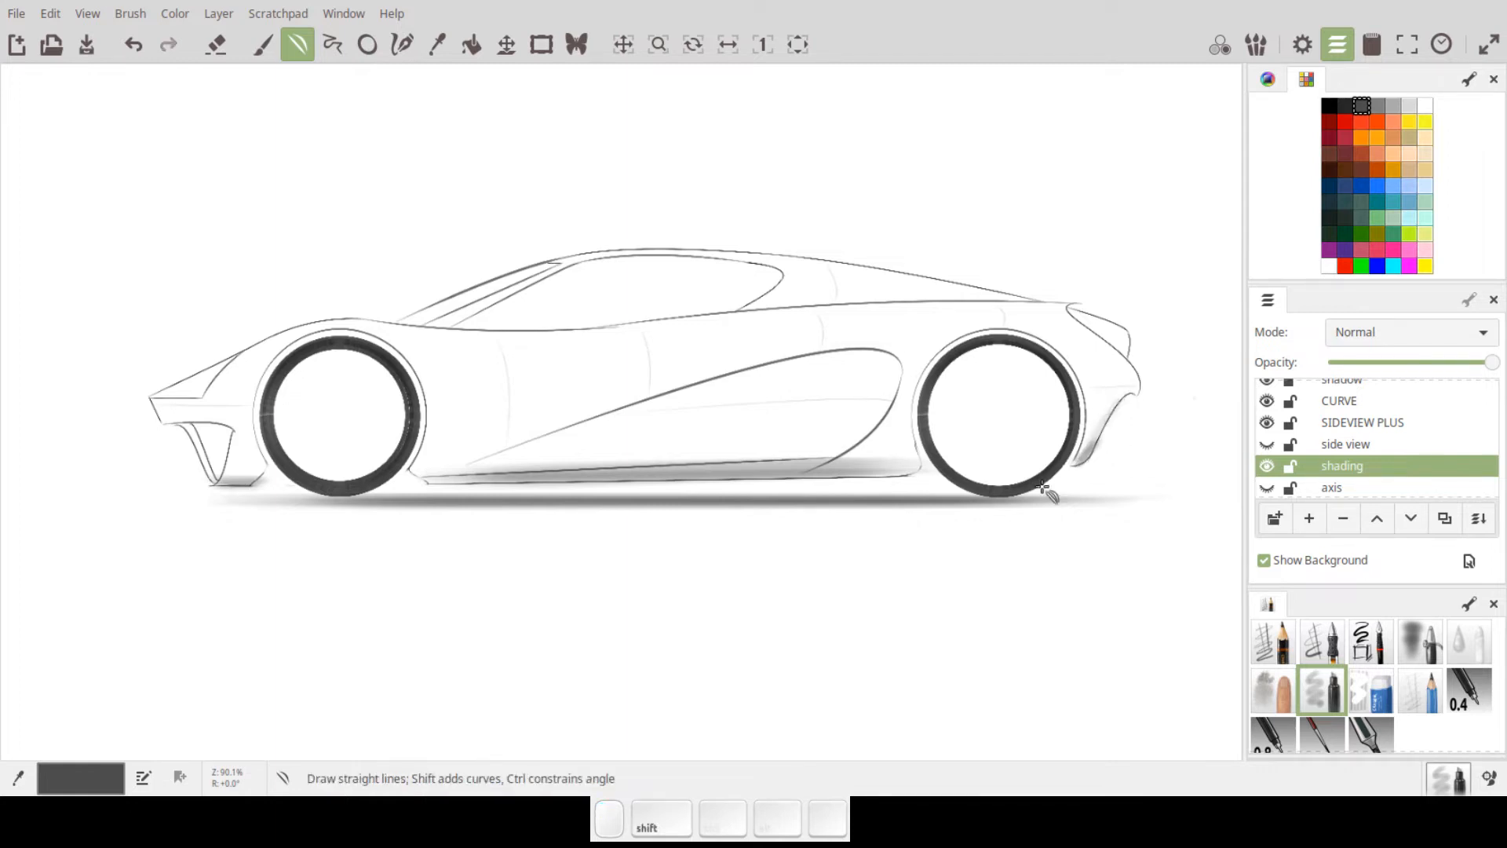
- Shade along the upper edge of the side scoop with curved marker strokes, first in dark grey and again in black
{"action": "mouse_move", "coordinate": [440, 474]}
{"action": "left_mouse_down"}
{"action": "mouse_move", "coordinate": [624, 386]}
{"action": "mouse_move", "coordinate": [771, 341]}
{"action": "mouse_move", "coordinate": [891, 339]}
{"action": "mouse_move", "coordinate": [809, 375]}
{"action": "mouse_move", "coordinate": [711, 346]}
{"action": "mouse_move", "coordinate": [713, 386]}
{"action": "mouse_move", "coordinate": [576, 428]}
{"action": "left_mouse_up"}
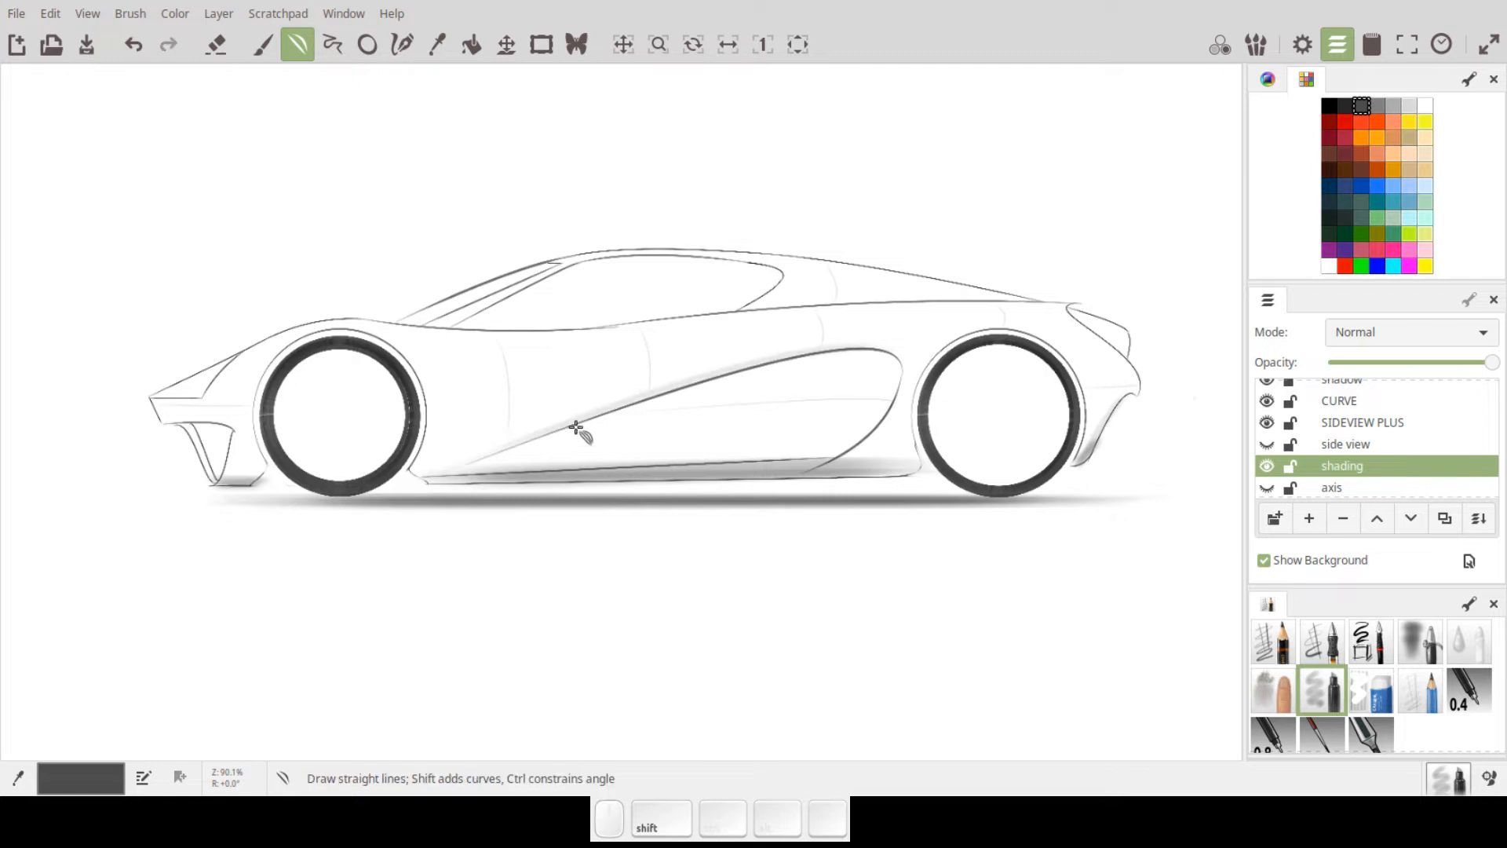
{"action": "mouse_move", "coordinate": [437, 467]}
{"action": "left_mouse_down"}
{"action": "mouse_move", "coordinate": [868, 336]}
{"action": "mouse_move", "coordinate": [909, 349]}
{"action": "mouse_move", "coordinate": [793, 392]}
{"action": "mouse_move", "coordinate": [725, 351]}
{"action": "mouse_move", "coordinate": [737, 355]}
{"action": "left_mouse_up"}
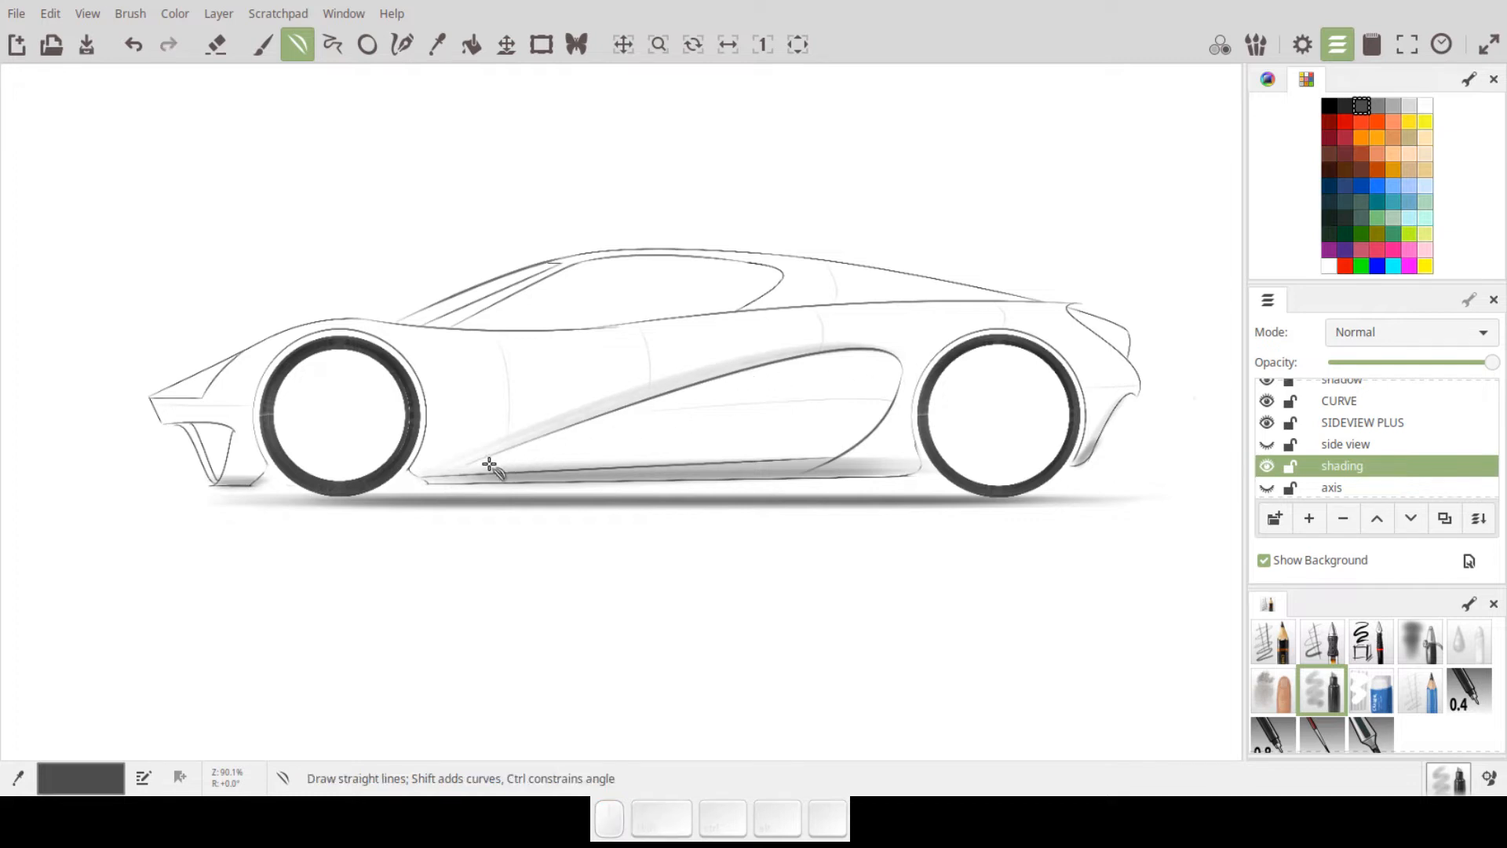
{"action": "left_click", "coordinate": [1329, 107]}
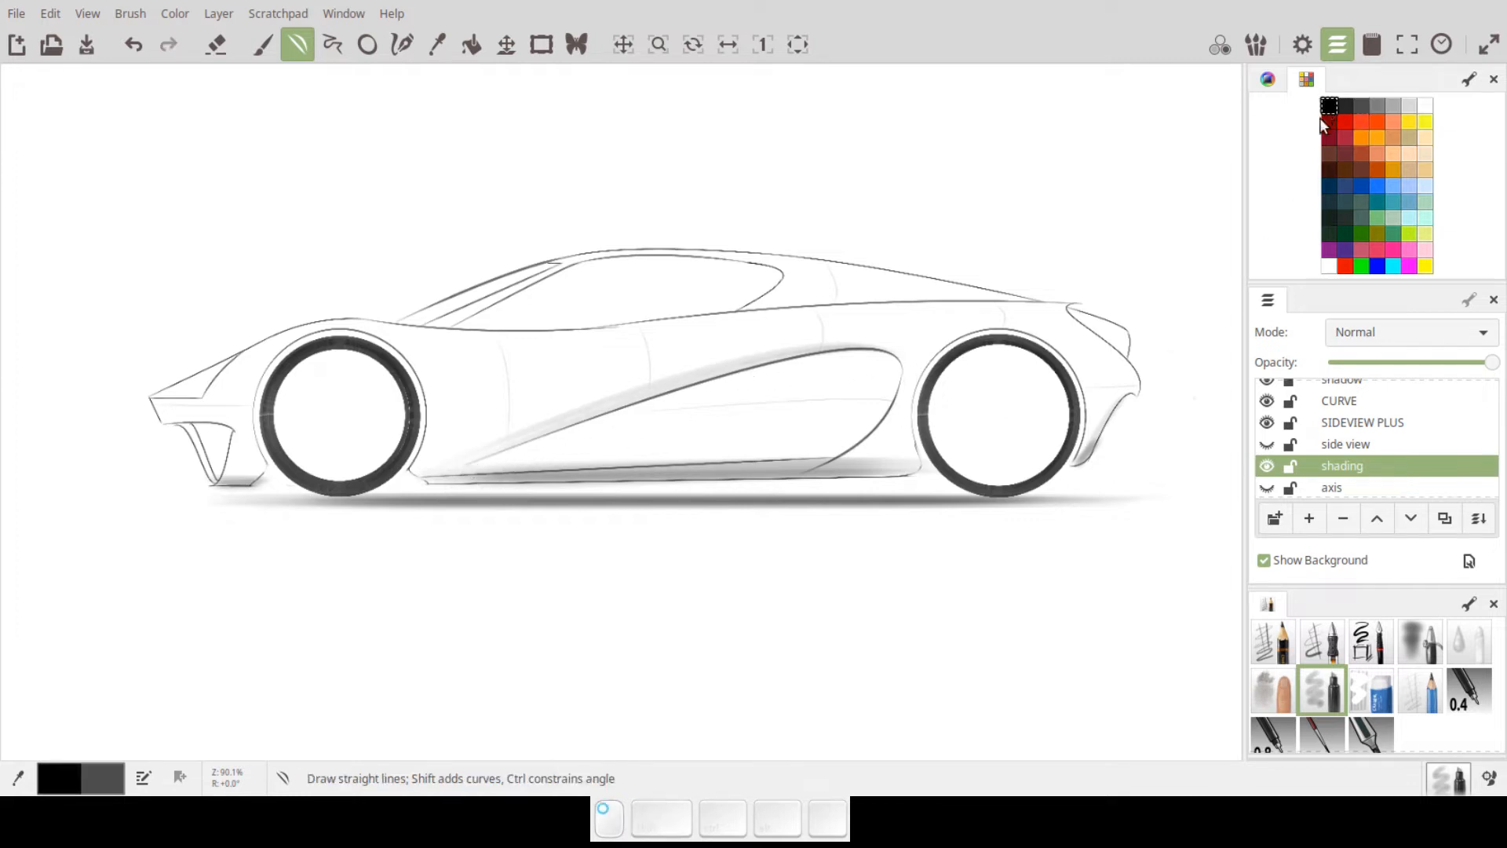
{"action": "mouse_move", "coordinate": [469, 472]}
{"action": "left_mouse_down"}
{"action": "mouse_move", "coordinate": [479, 454]}
{"action": "mouse_move", "coordinate": [757, 376]}
{"action": "mouse_move", "coordinate": [901, 360]}
{"action": "mouse_move", "coordinate": [766, 353]}
{"action": "left_mouse_up"}
{"action": "mouse_move", "coordinate": [480, 465]}
{"action": "left_mouse_down"}
{"action": "mouse_move", "coordinate": [632, 411]}
{"action": "mouse_move", "coordinate": [895, 361]}
{"action": "mouse_move", "coordinate": [765, 357]}
{"action": "left_mouse_up"}
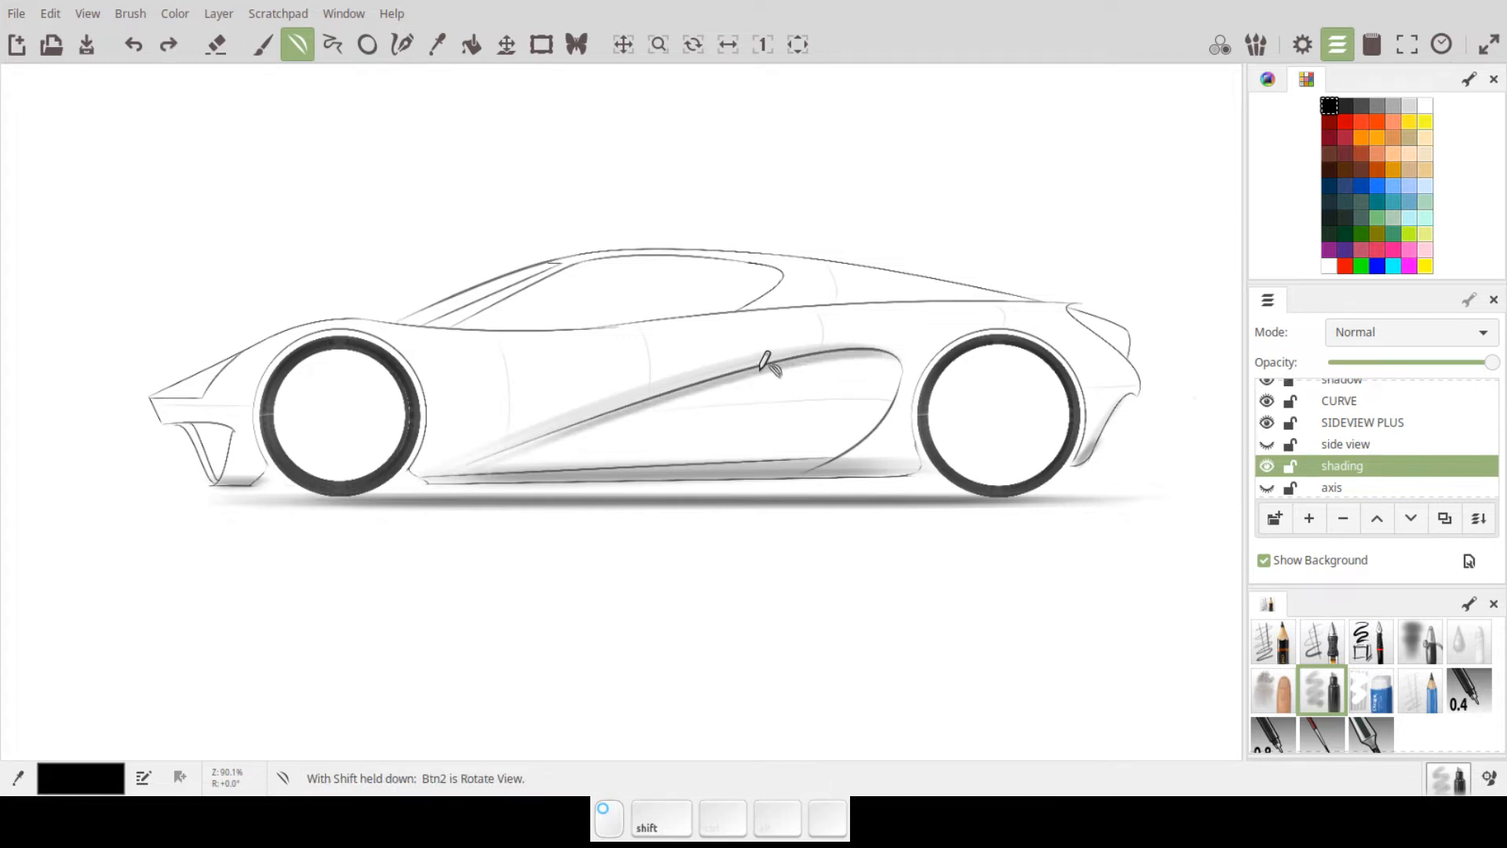
- Extend the black curved shading along the scoop's upper edge back to its rear corner with three long strokes
{"action": "left_click_drag", "start_coordinate": [474, 462], "coordinate": [910, 357]}
{"action": "mouse_move", "coordinate": [793, 391]}
{"action": "left_mouse_down"}
{"action": "mouse_move", "coordinate": [738, 367]}
{"action": "mouse_move", "coordinate": [773, 361]}
{"action": "left_mouse_up"}
{"action": "left_click_drag", "start_coordinate": [471, 469], "coordinate": [905, 362]}
{"action": "left_click_drag", "start_coordinate": [818, 398], "coordinate": [765, 375]}
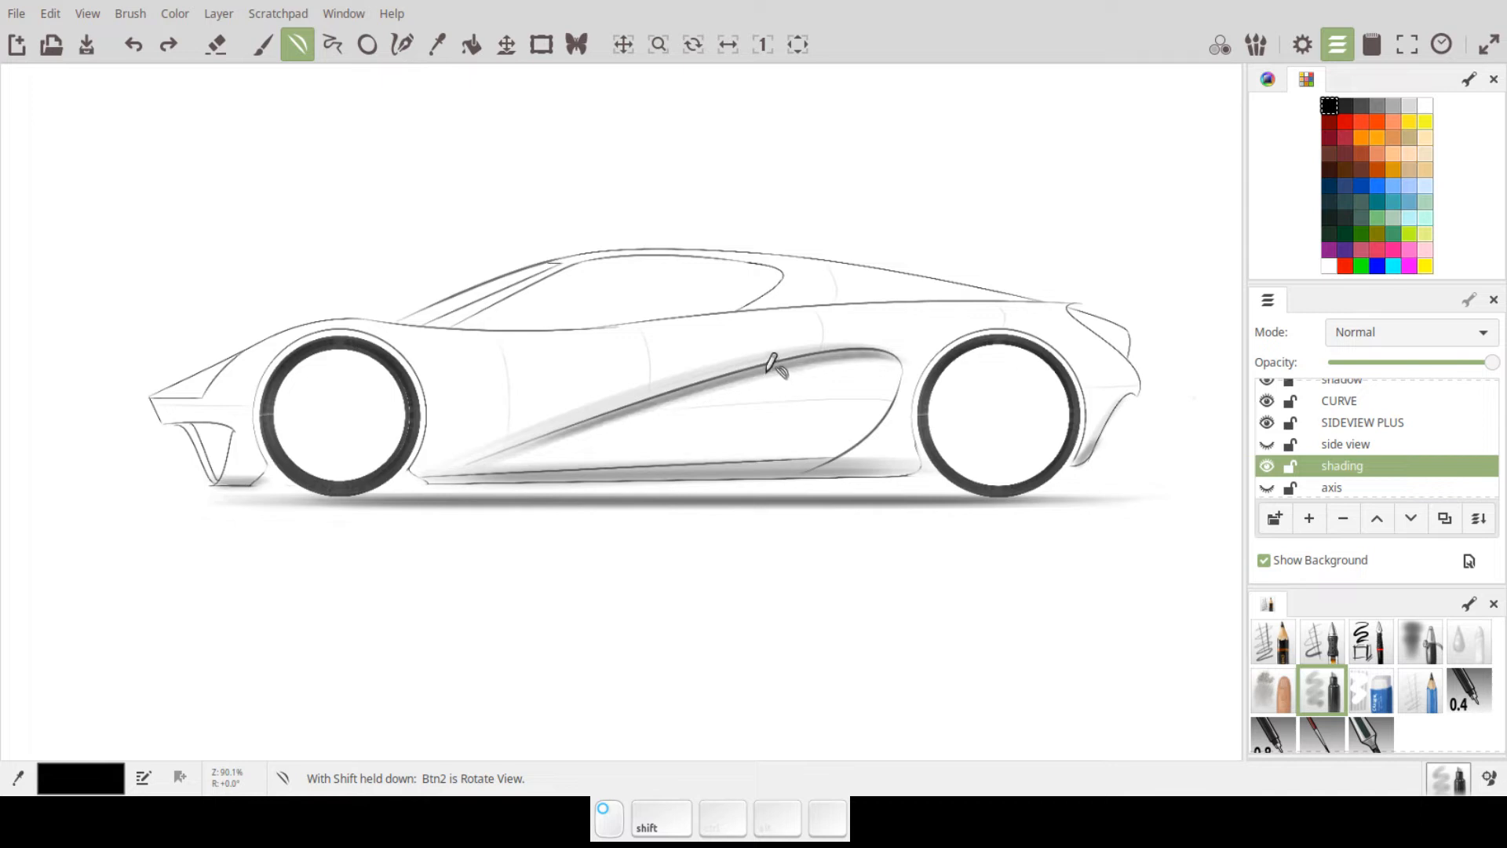
{"action": "mouse_move", "coordinate": [454, 471]}
{"action": "left_mouse_down"}
{"action": "mouse_move", "coordinate": [572, 429]}
{"action": "mouse_move", "coordinate": [911, 360]}
{"action": "left_mouse_up"}
{"action": "left_click_drag", "start_coordinate": [822, 377], "coordinate": [786, 361]}
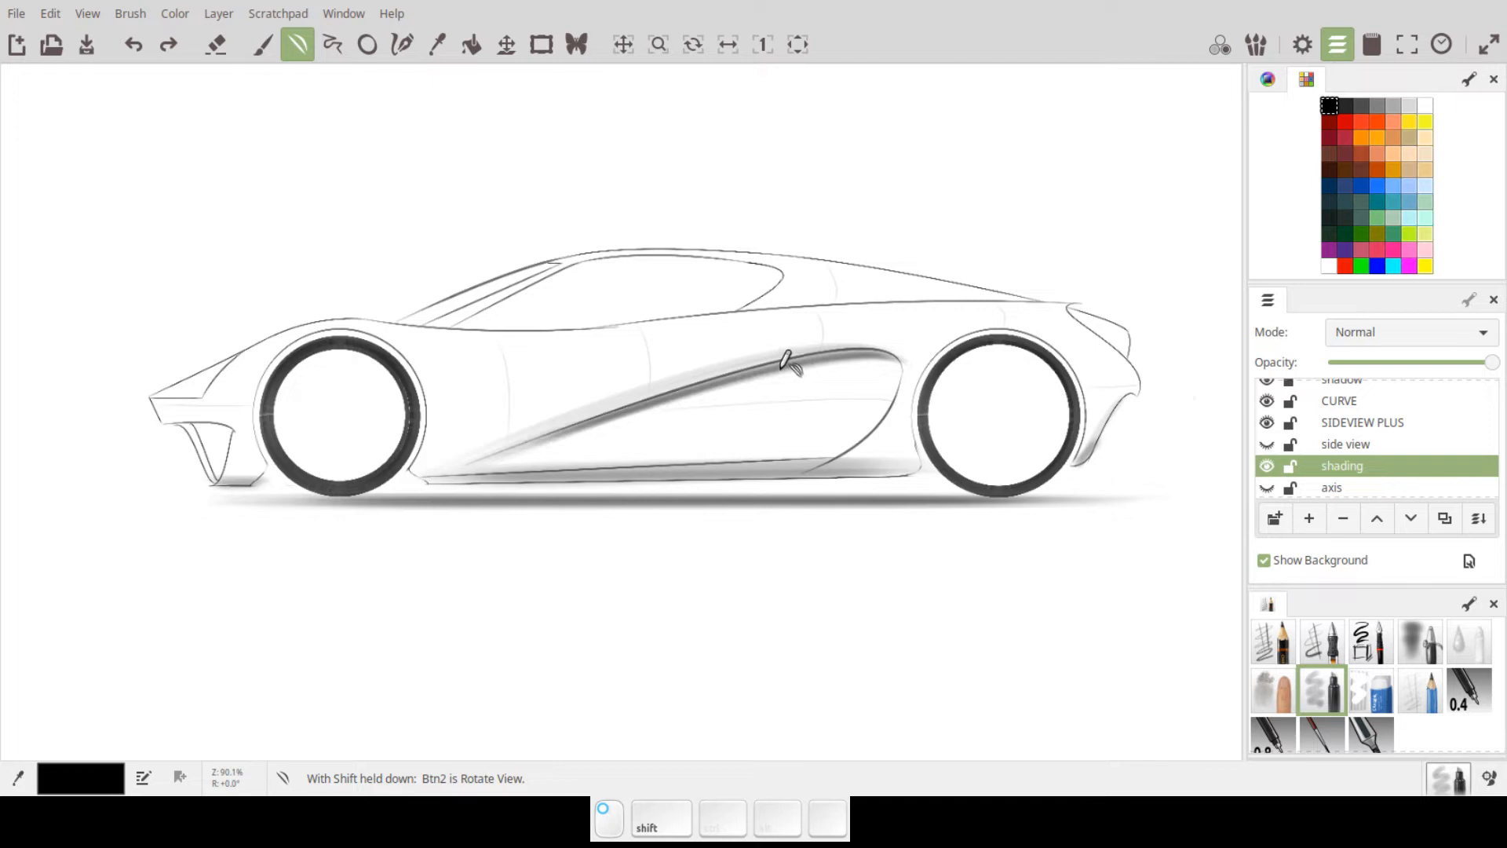
- Darken the rounded rear edge of the side scoop down to the sill with black curved marker strokes
{"action": "left_click_drag", "start_coordinate": [904, 349], "coordinate": [814, 463]}
{"action": "left_click_drag", "start_coordinate": [868, 395], "coordinate": [877, 417]}
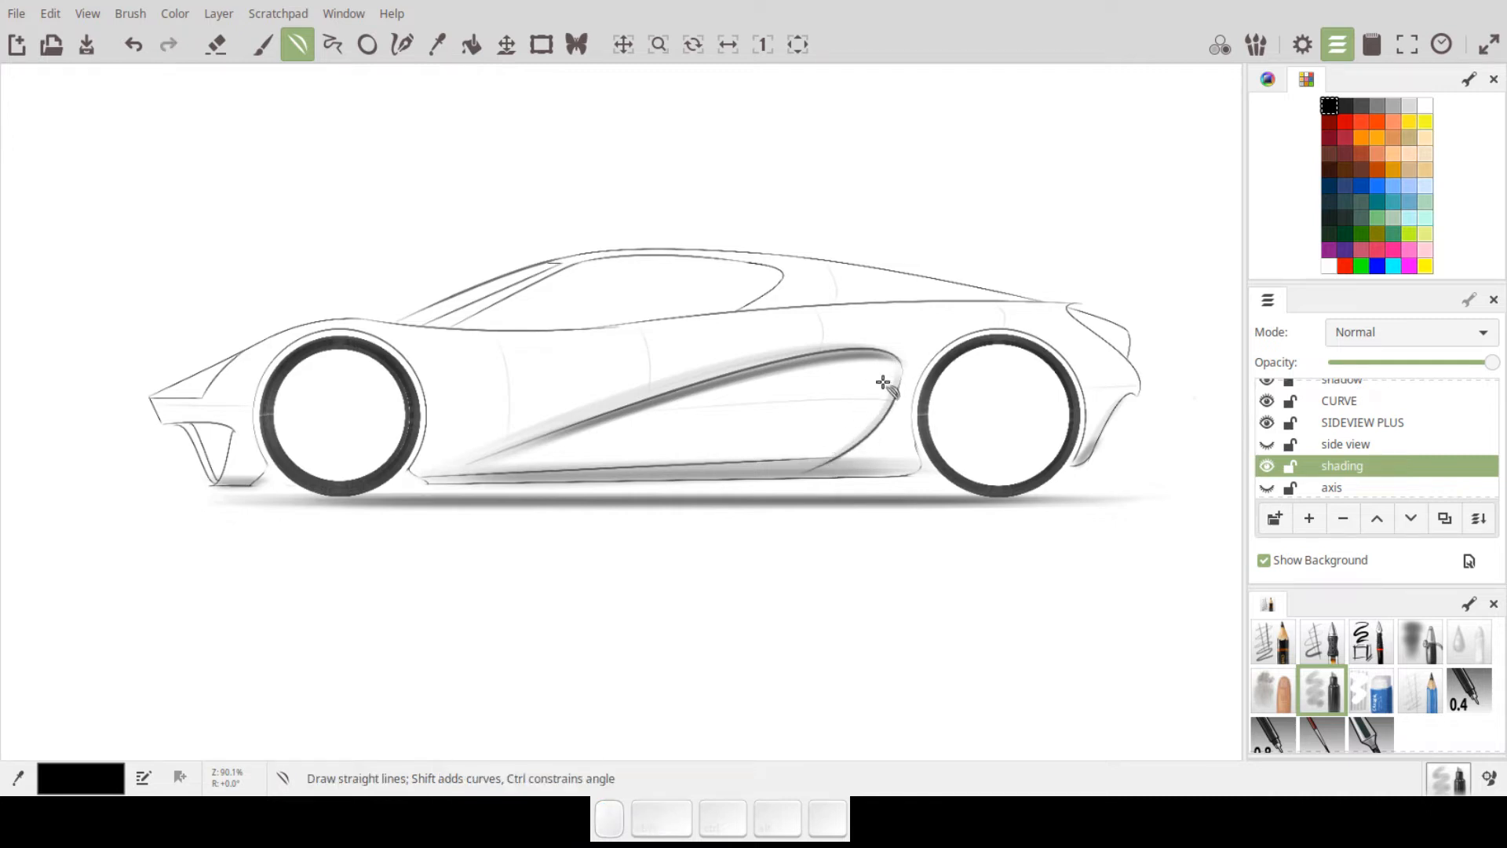
{"action": "mouse_move", "coordinate": [894, 368]}
{"action": "left_mouse_down"}
{"action": "mouse_move", "coordinate": [817, 469]}
{"action": "mouse_move", "coordinate": [870, 429]}
{"action": "left_mouse_up"}
{"action": "left_click_drag", "start_coordinate": [894, 365], "coordinate": [810, 465]}
{"action": "left_click_drag", "start_coordinate": [853, 409], "coordinate": [872, 411]}
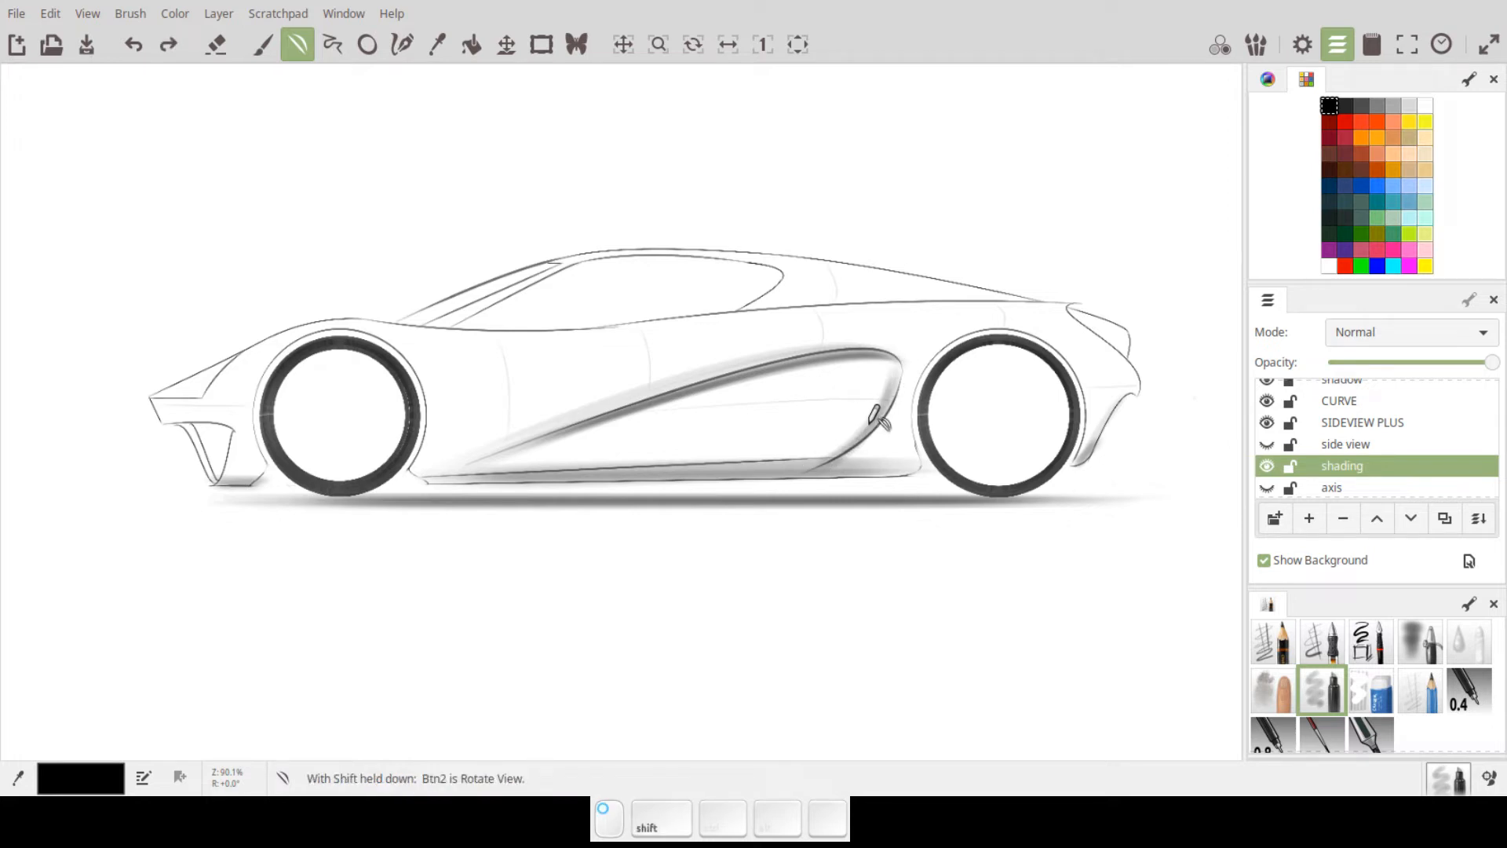
{"action": "left_click_drag", "start_coordinate": [902, 358], "coordinate": [812, 471]}
{"action": "left_click_drag", "start_coordinate": [855, 409], "coordinate": [879, 409]}
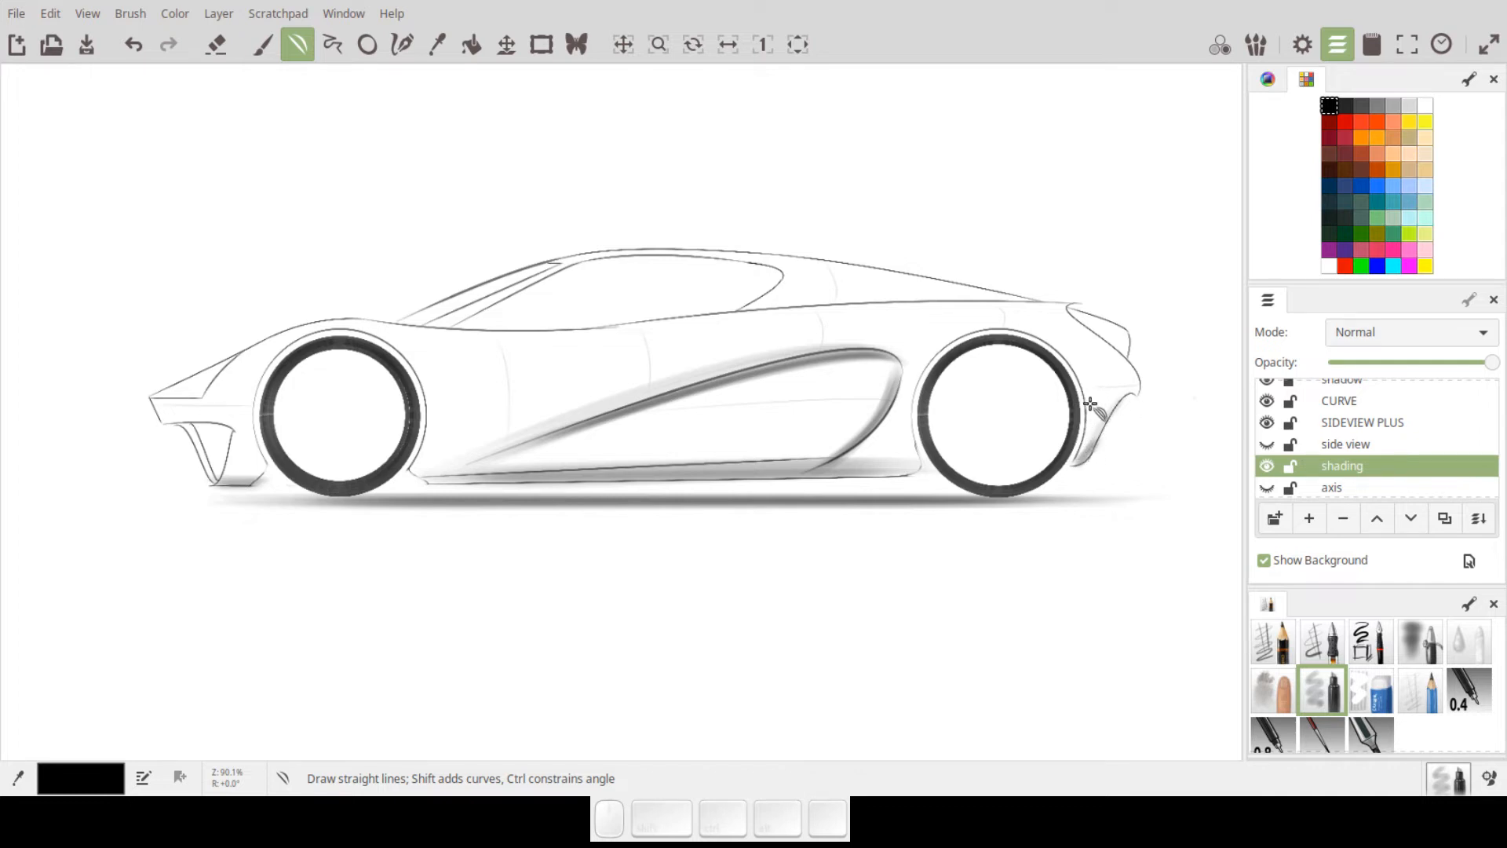
- Add black shading strokes on the rear bumper beside the wheel and just above the scoop's upper edge
{"action": "key", "text": "shift"}
{"action": "left_click_drag", "start_coordinate": [1096, 424], "coordinate": [1094, 409]}
{"action": "mouse_move", "coordinate": [425, 459]}
{"action": "left_mouse_down"}
{"action": "mouse_move", "coordinate": [618, 385]}
{"action": "mouse_move", "coordinate": [846, 338]}
{"action": "left_mouse_up"}
{"action": "mouse_move", "coordinate": [737, 367]}
{"action": "left_mouse_down", "text": "shift"}
{"action": "mouse_move", "coordinate": [696, 338]}
{"action": "mouse_move", "coordinate": [670, 381]}
{"action": "left_mouse_up", "text": "shift"}
{"action": "key", "text": "ctrl"}
{"action": "left_click_drag", "start_coordinate": [849, 342], "coordinate": [860, 342]}
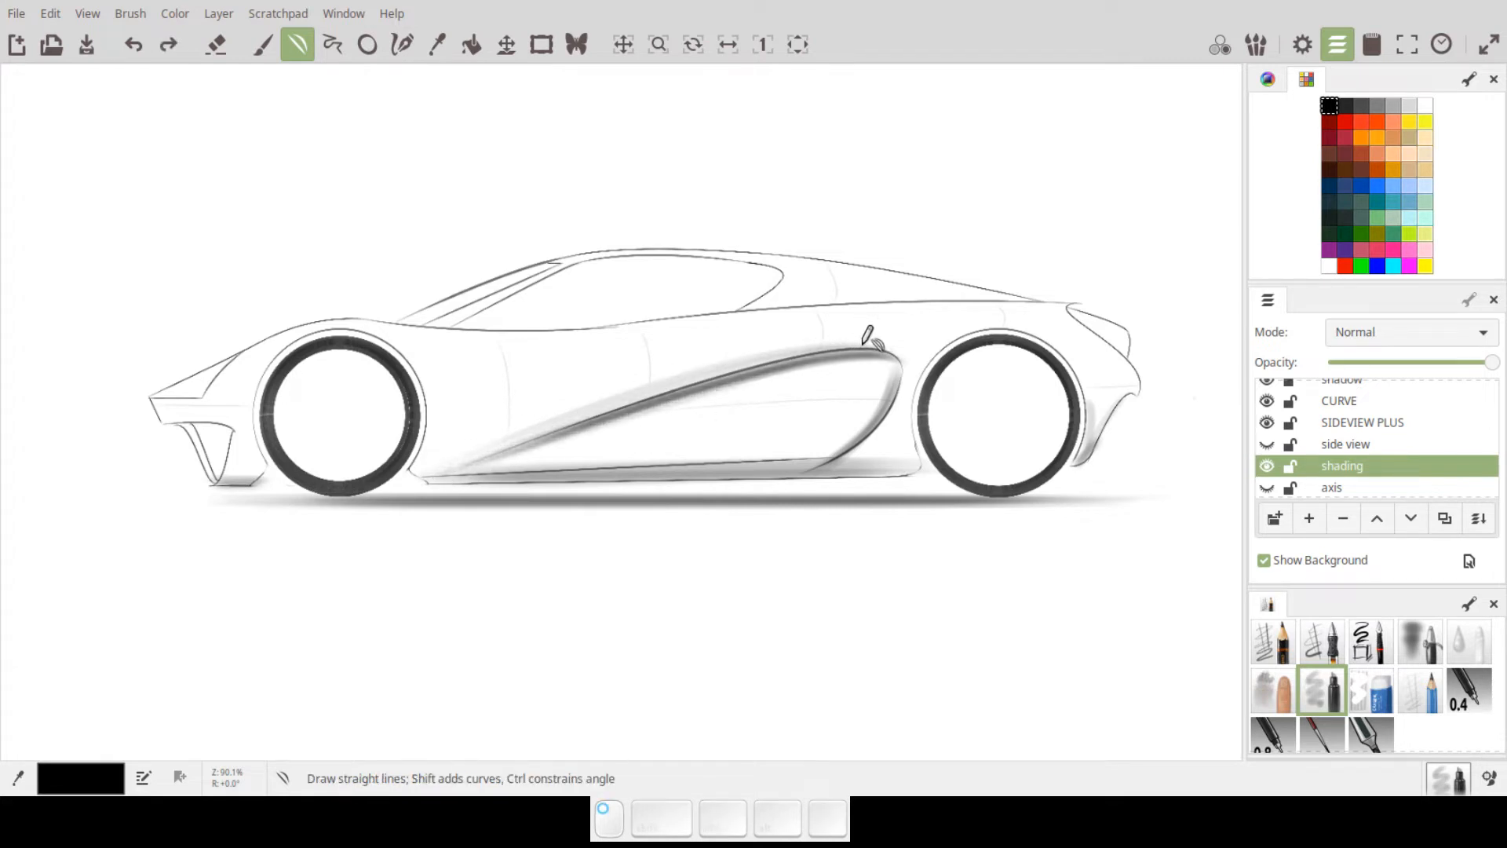
{"action": "left_click_drag", "start_coordinate": [758, 385], "coordinate": [705, 376]}
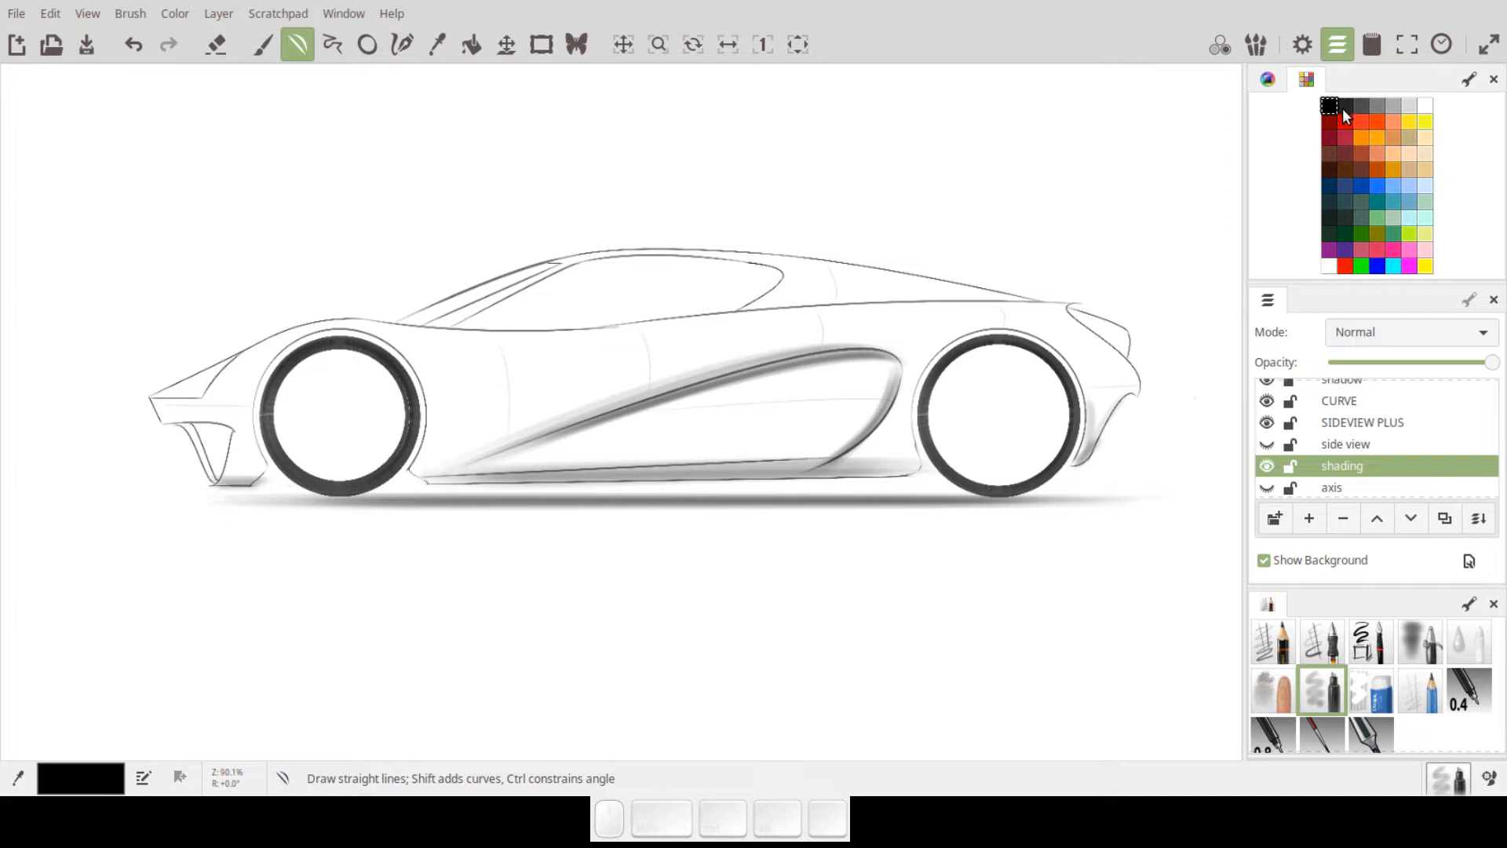
- Shade the inside of the side scoop down to the sill in light grey with freehand strokes of an enlarged marker brush
{"action": "left_click", "coordinate": [1393, 106]}
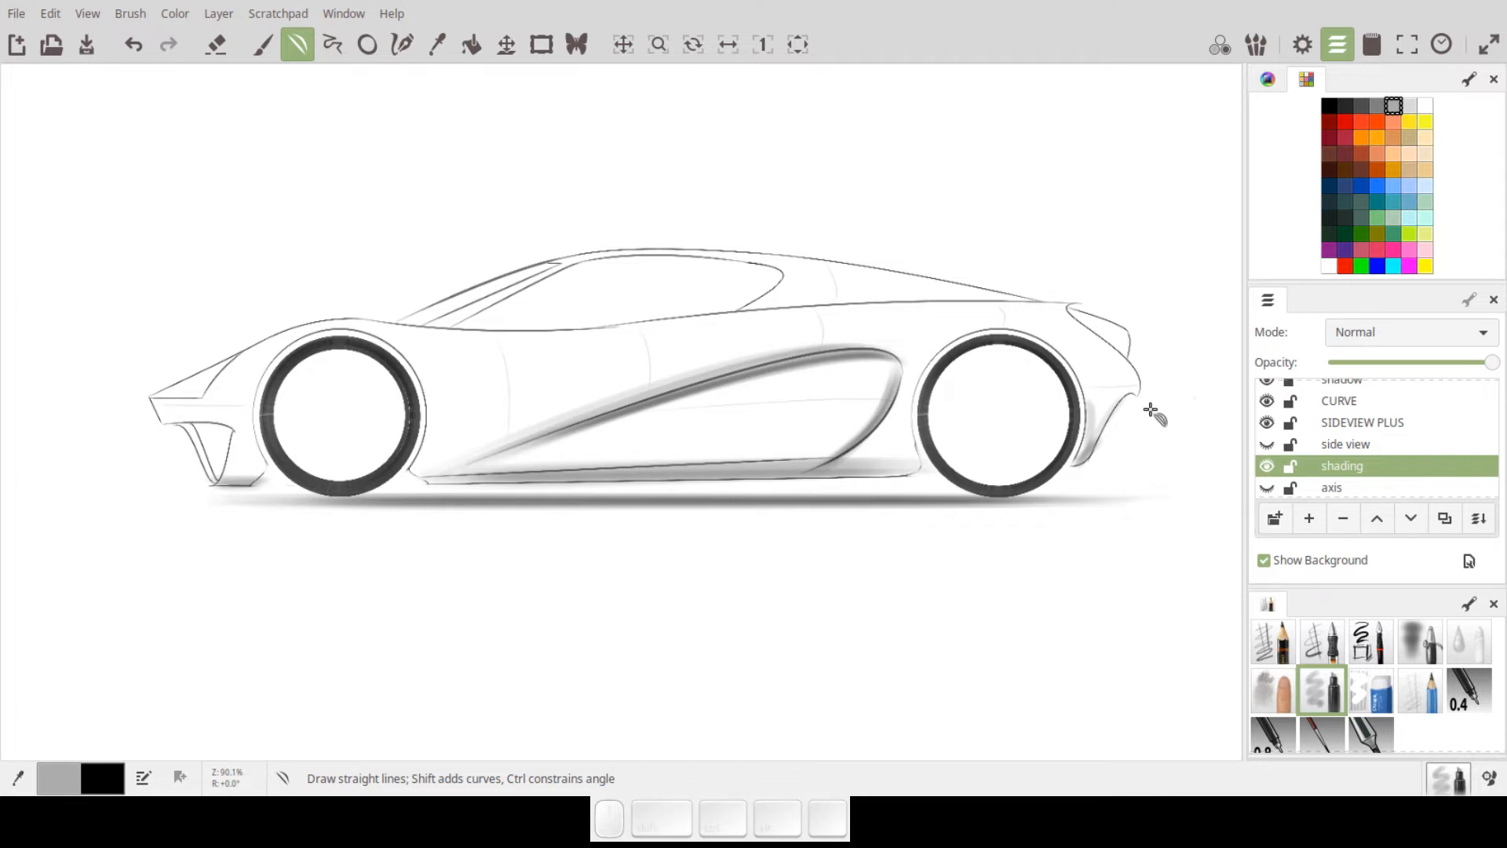
{"action": "key", "text": "p"}
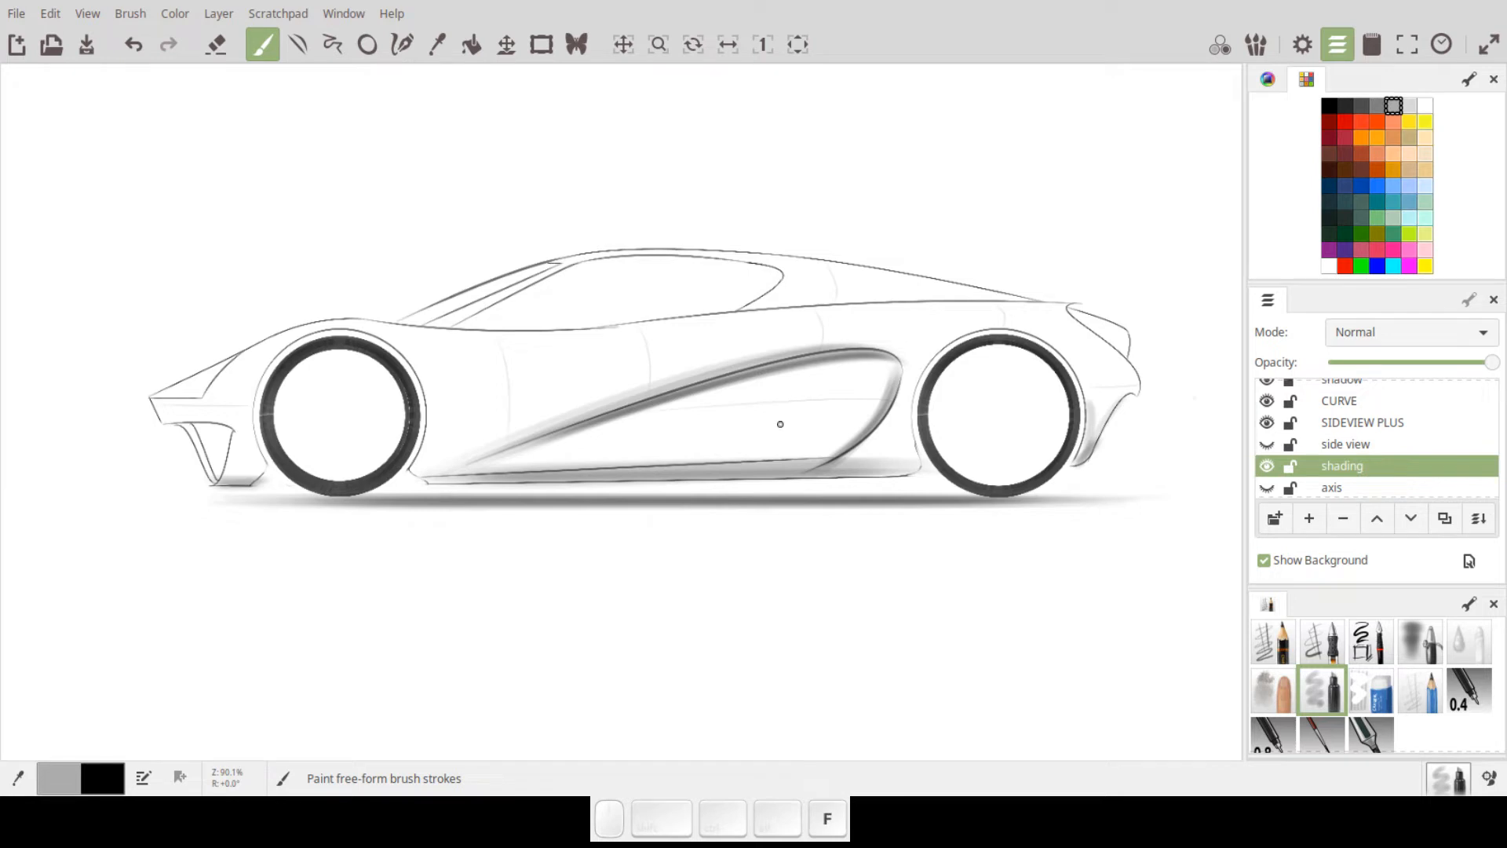
{"action": "key", "text": "f"}
{"action": "key", "text": "f"}
{"action": "key", "text": "f"}
{"action": "key", "text": "f"}
{"action": "key", "text": "d"}
{"action": "key", "text": "d"}
{"action": "key", "text": "d"}
{"action": "key", "text": "d"}
{"action": "mouse_move", "coordinate": [515, 463]}
{"action": "left_mouse_down"}
{"action": "mouse_move", "coordinate": [879, 368]}
{"action": "mouse_move", "coordinate": [501, 468]}
{"action": "mouse_move", "coordinate": [860, 366]}
{"action": "mouse_move", "coordinate": [568, 456]}
{"action": "mouse_move", "coordinate": [785, 403]}
{"action": "mouse_move", "coordinate": [567, 456]}
{"action": "mouse_move", "coordinate": [826, 425]}
{"action": "mouse_move", "coordinate": [519, 471]}
{"action": "mouse_move", "coordinate": [905, 421]}
{"action": "mouse_move", "coordinate": [512, 468]}
{"action": "mouse_move", "coordinate": [891, 448]}
{"action": "mouse_move", "coordinate": [510, 464]}
{"action": "mouse_move", "coordinate": [862, 424]}
{"action": "mouse_move", "coordinate": [664, 439]}
{"action": "mouse_move", "coordinate": [891, 377]}
{"action": "mouse_move", "coordinate": [741, 398]}
{"action": "mouse_move", "coordinate": [908, 362]}
{"action": "mouse_move", "coordinate": [827, 375]}
{"action": "mouse_move", "coordinate": [852, 372]}
{"action": "mouse_move", "coordinate": [881, 402]}
{"action": "left_mouse_up"}
{"action": "mouse_move", "coordinate": [634, 454]}
{"action": "left_mouse_down"}
{"action": "mouse_move", "coordinate": [769, 404]}
{"action": "mouse_move", "coordinate": [477, 458]}
{"action": "mouse_move", "coordinate": [876, 368]}
{"action": "mouse_move", "coordinate": [474, 468]}
{"action": "mouse_move", "coordinate": [851, 367]}
{"action": "mouse_move", "coordinate": [603, 452]}
{"action": "mouse_move", "coordinate": [908, 389]}
{"action": "mouse_move", "coordinate": [792, 462]}
{"action": "mouse_move", "coordinate": [898, 366]}
{"action": "mouse_move", "coordinate": [861, 474]}
{"action": "mouse_move", "coordinate": [873, 445]}
{"action": "mouse_move", "coordinate": [954, 436]}
{"action": "mouse_move", "coordinate": [825, 469]}
{"action": "mouse_move", "coordinate": [932, 459]}
{"action": "mouse_move", "coordinate": [837, 477]}
{"action": "mouse_move", "coordinate": [885, 445]}
{"action": "mouse_move", "coordinate": [949, 435]}
{"action": "mouse_move", "coordinate": [863, 468]}
{"action": "mouse_move", "coordinate": [931, 421]}
{"action": "mouse_move", "coordinate": [879, 463]}
{"action": "mouse_move", "coordinate": [918, 464]}
{"action": "left_mouse_up"}
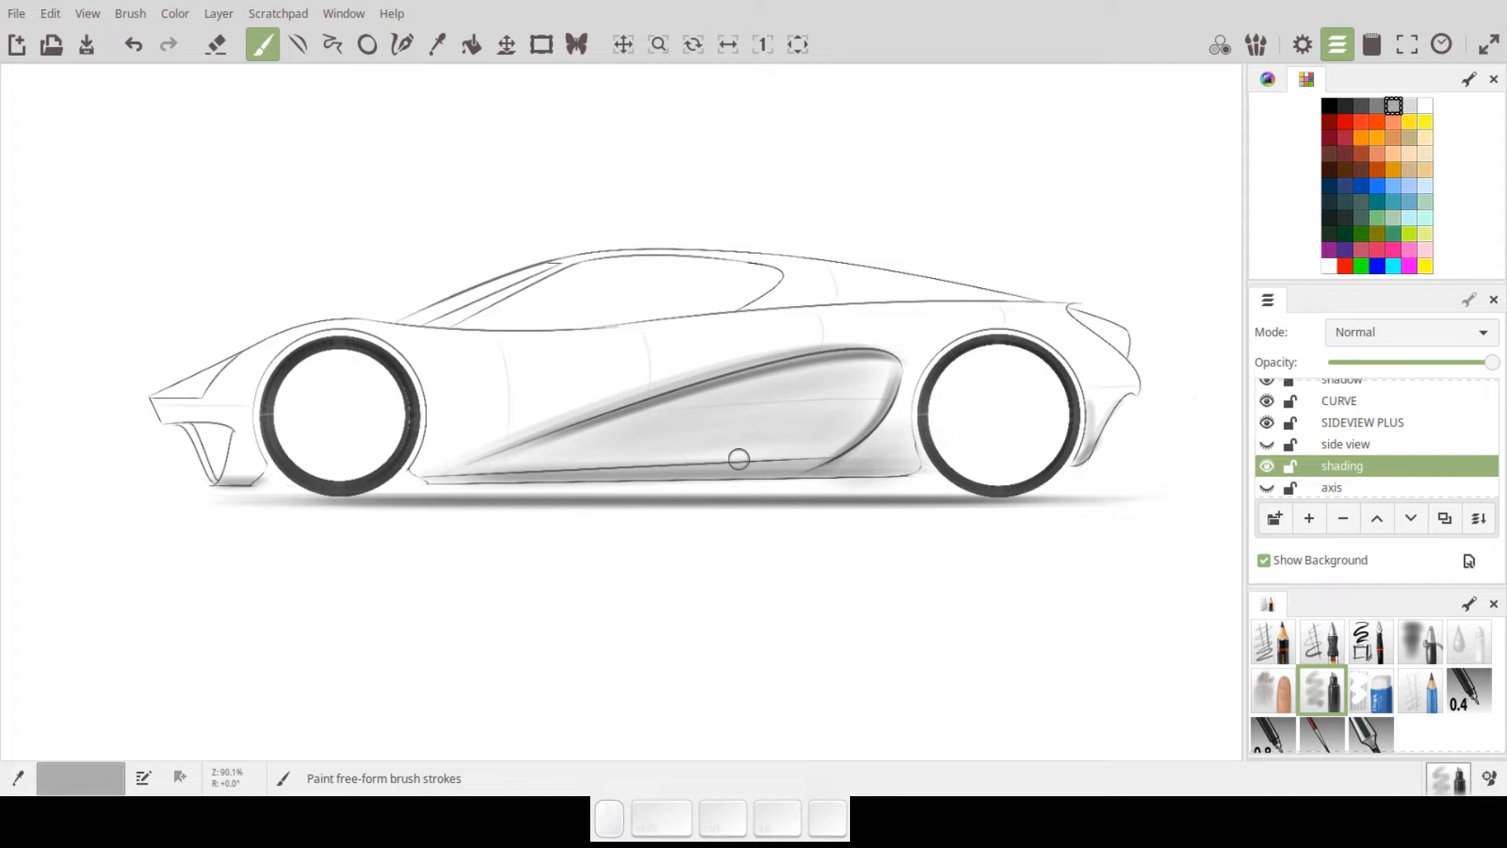
- Shade the door and flank above the side scoop in light grey, from behind the front wheel to the rear wheel arch
{"action": "mouse_move", "coordinate": [407, 468]}
{"action": "left_mouse_down"}
{"action": "mouse_move", "coordinate": [467, 455]}
{"action": "mouse_move", "coordinate": [416, 461]}
{"action": "mouse_move", "coordinate": [445, 438]}
{"action": "mouse_move", "coordinate": [447, 454]}
{"action": "mouse_move", "coordinate": [751, 367]}
{"action": "mouse_move", "coordinate": [596, 391]}
{"action": "mouse_move", "coordinate": [496, 432]}
{"action": "mouse_move", "coordinate": [883, 362]}
{"action": "mouse_move", "coordinate": [836, 351]}
{"action": "mouse_move", "coordinate": [635, 367]}
{"action": "mouse_move", "coordinate": [535, 394]}
{"action": "mouse_move", "coordinate": [645, 365]}
{"action": "mouse_move", "coordinate": [822, 384]}
{"action": "left_mouse_up"}
{"action": "left_click_drag", "start_coordinate": [462, 417], "coordinate": [548, 401]}
{"action": "mouse_move", "coordinate": [421, 405]}
{"action": "left_mouse_down"}
{"action": "mouse_move", "coordinate": [813, 353]}
{"action": "mouse_move", "coordinate": [494, 390]}
{"action": "mouse_move", "coordinate": [692, 381]}
{"action": "left_mouse_up"}
{"action": "mouse_move", "coordinate": [422, 438]}
{"action": "left_mouse_down"}
{"action": "mouse_move", "coordinate": [483, 405]}
{"action": "mouse_move", "coordinate": [454, 395]}
{"action": "mouse_move", "coordinate": [376, 487]}
{"action": "mouse_move", "coordinate": [454, 435]}
{"action": "mouse_move", "coordinate": [610, 391]}
{"action": "mouse_move", "coordinate": [994, 348]}
{"action": "left_mouse_up"}
{"action": "mouse_move", "coordinate": [902, 390]}
{"action": "left_mouse_down"}
{"action": "mouse_move", "coordinate": [899, 416]}
{"action": "mouse_move", "coordinate": [899, 387]}
{"action": "left_mouse_up"}
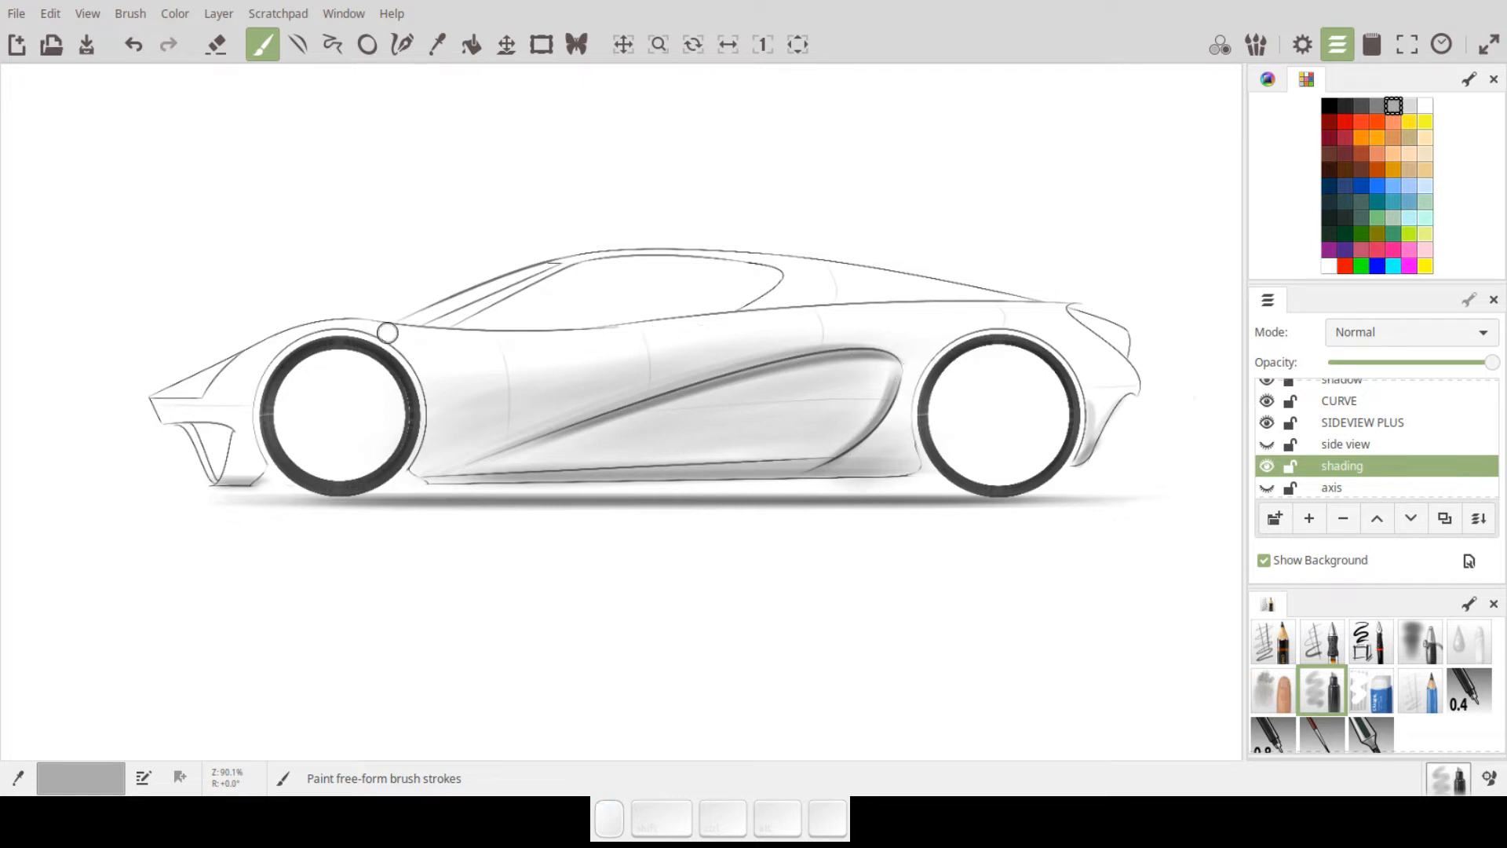
- Shade below the window and shoulder line back to the tail, and over the front fender, in light grey
{"action": "left_click_drag", "start_coordinate": [695, 324], "coordinate": [557, 331]}
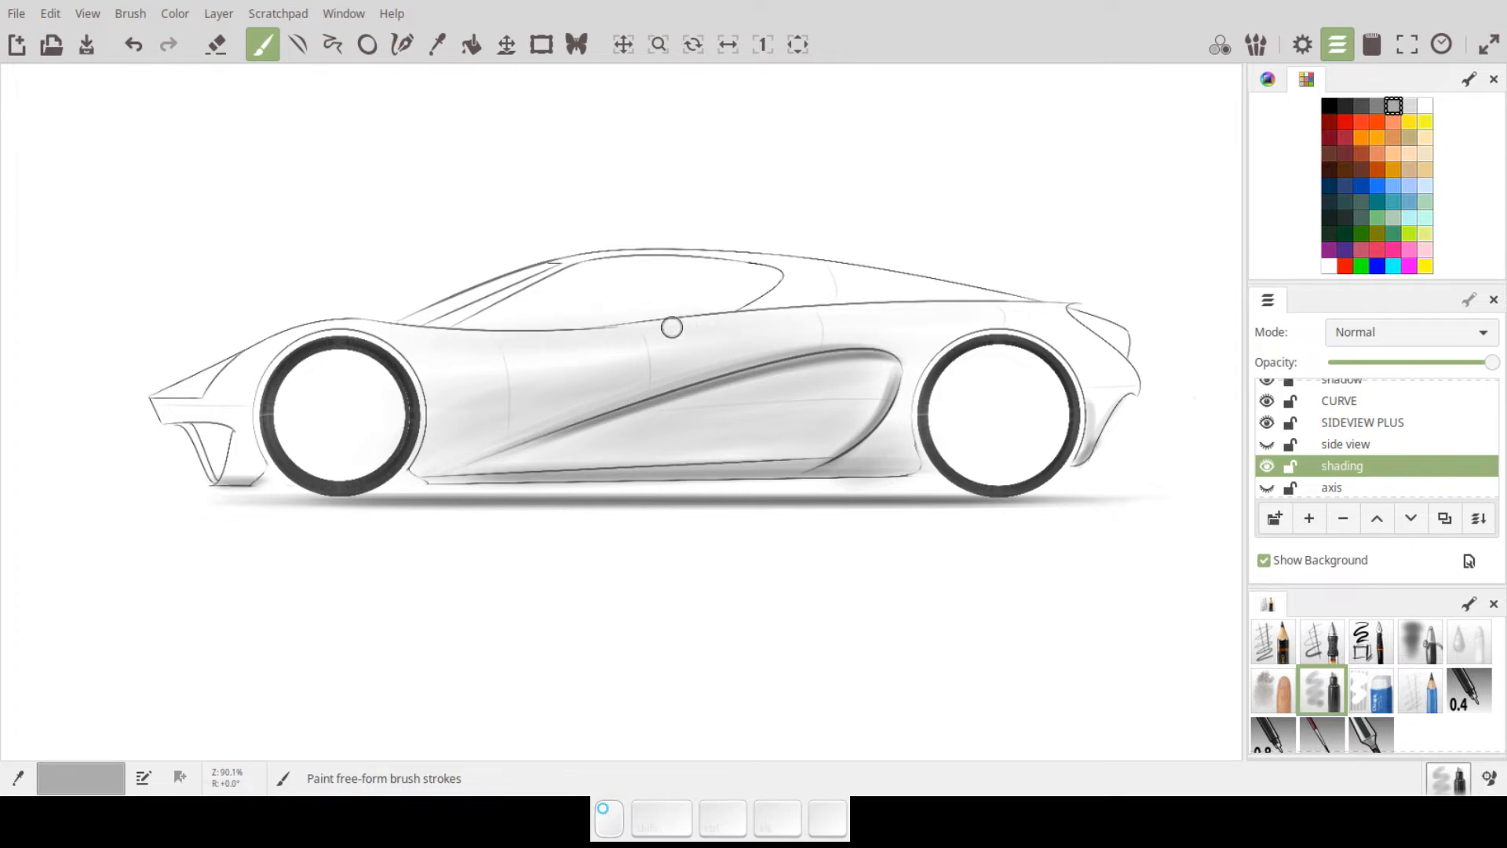
{"action": "left_click_drag", "start_coordinate": [828, 317], "coordinate": [1071, 297]}
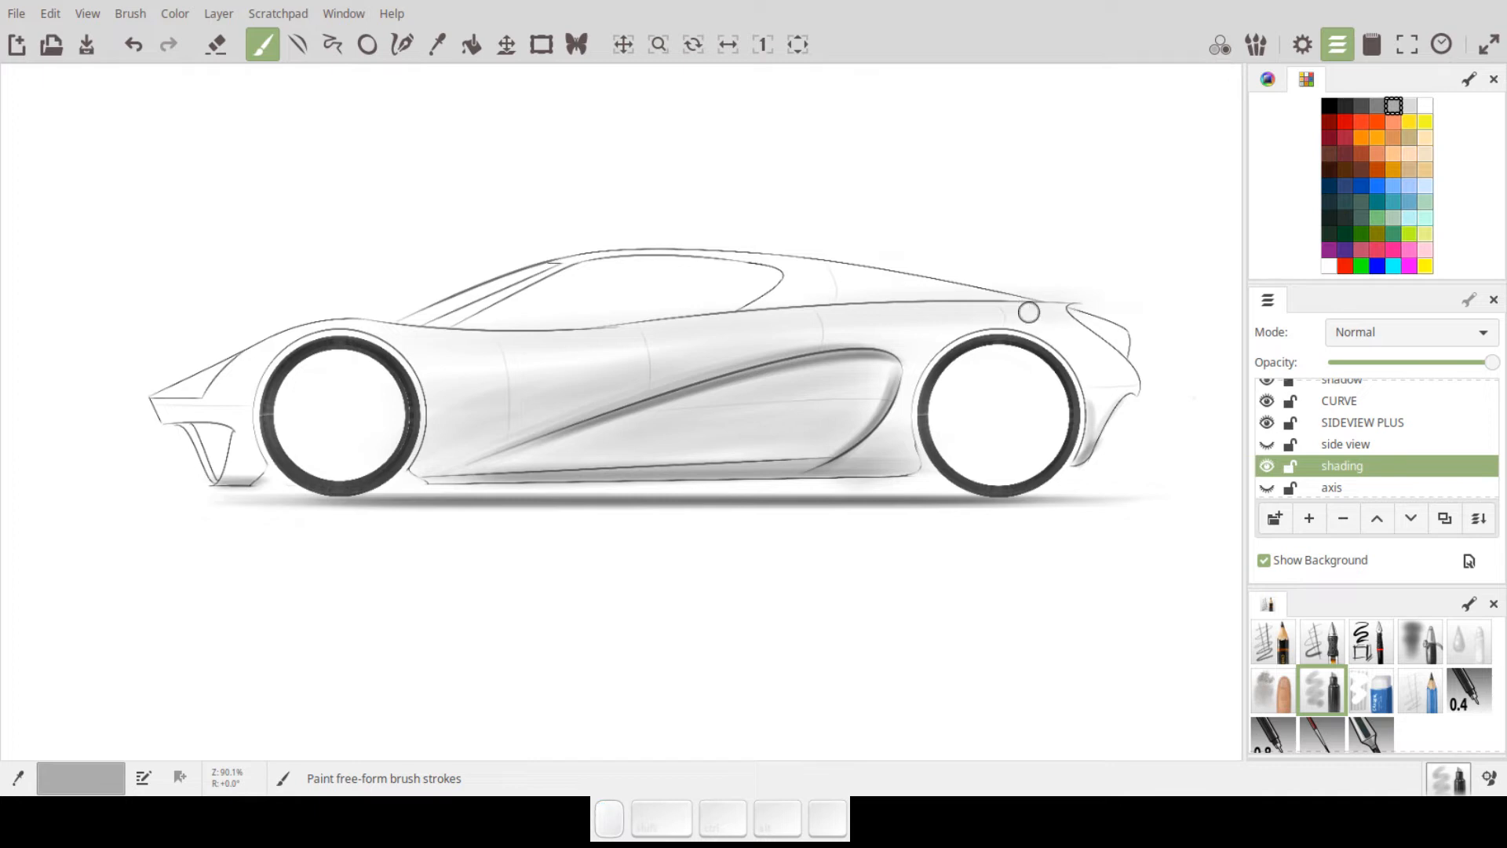
{"action": "left_click_drag", "start_coordinate": [370, 318], "coordinate": [235, 379]}
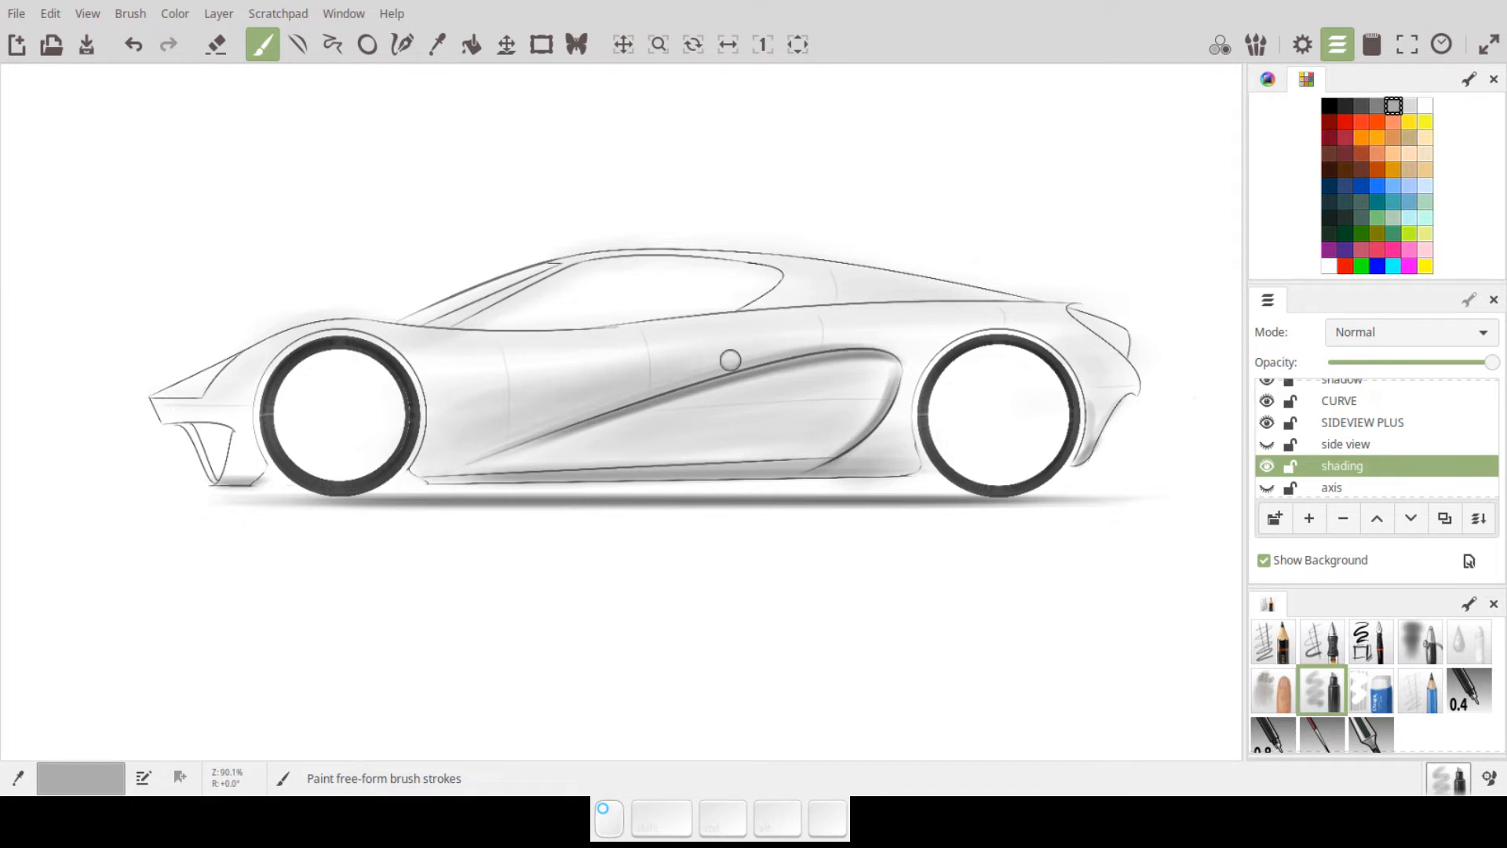
{"action": "left_click", "coordinate": [215, 45]}
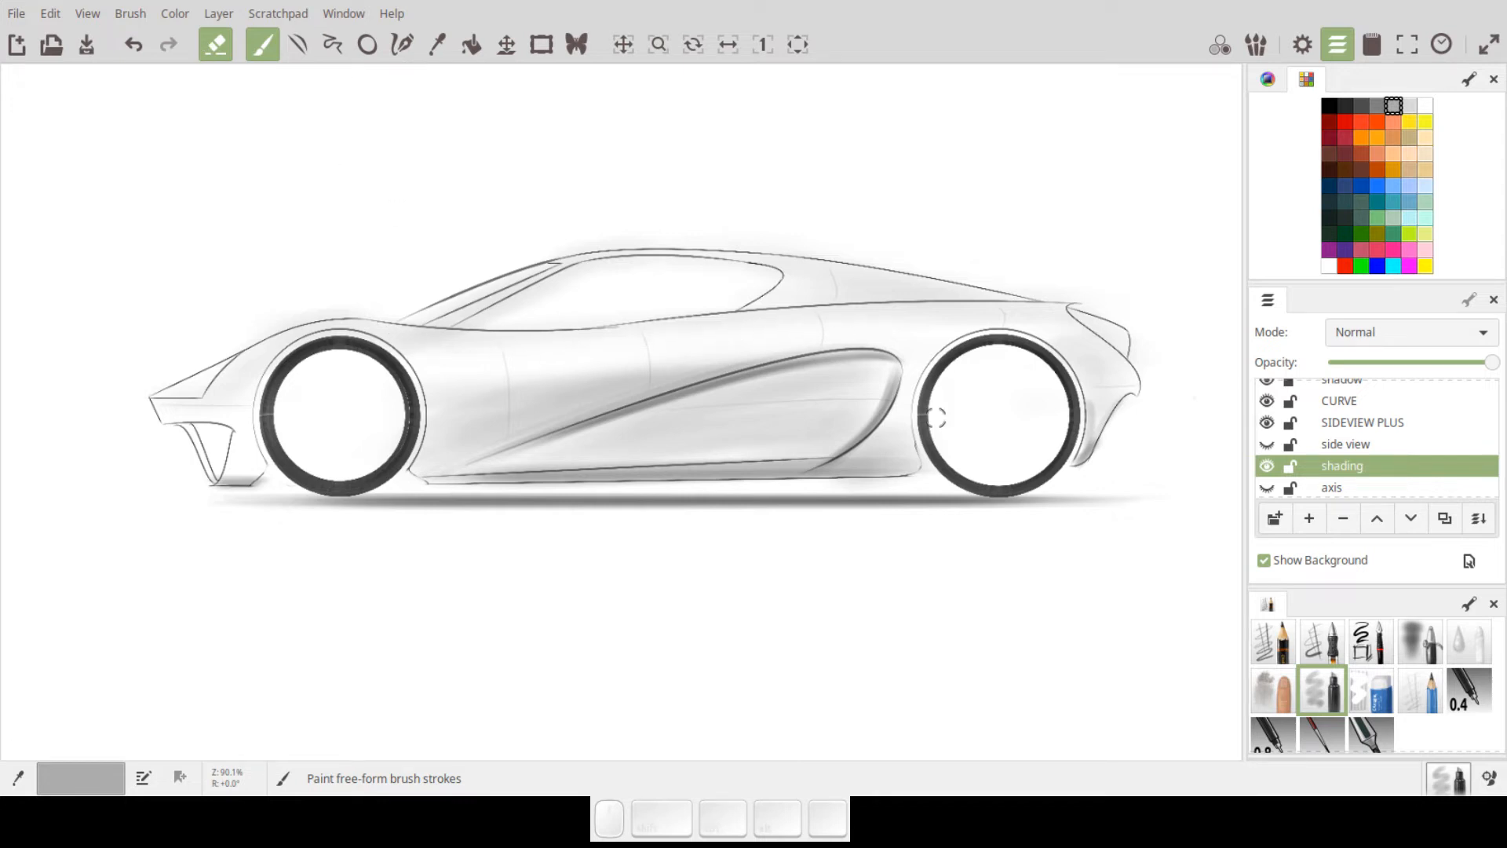
{"action": "left_click", "coordinate": [217, 45]}
{"action": "left_click_drag", "start_coordinate": [676, 332], "coordinate": [980, 318]}
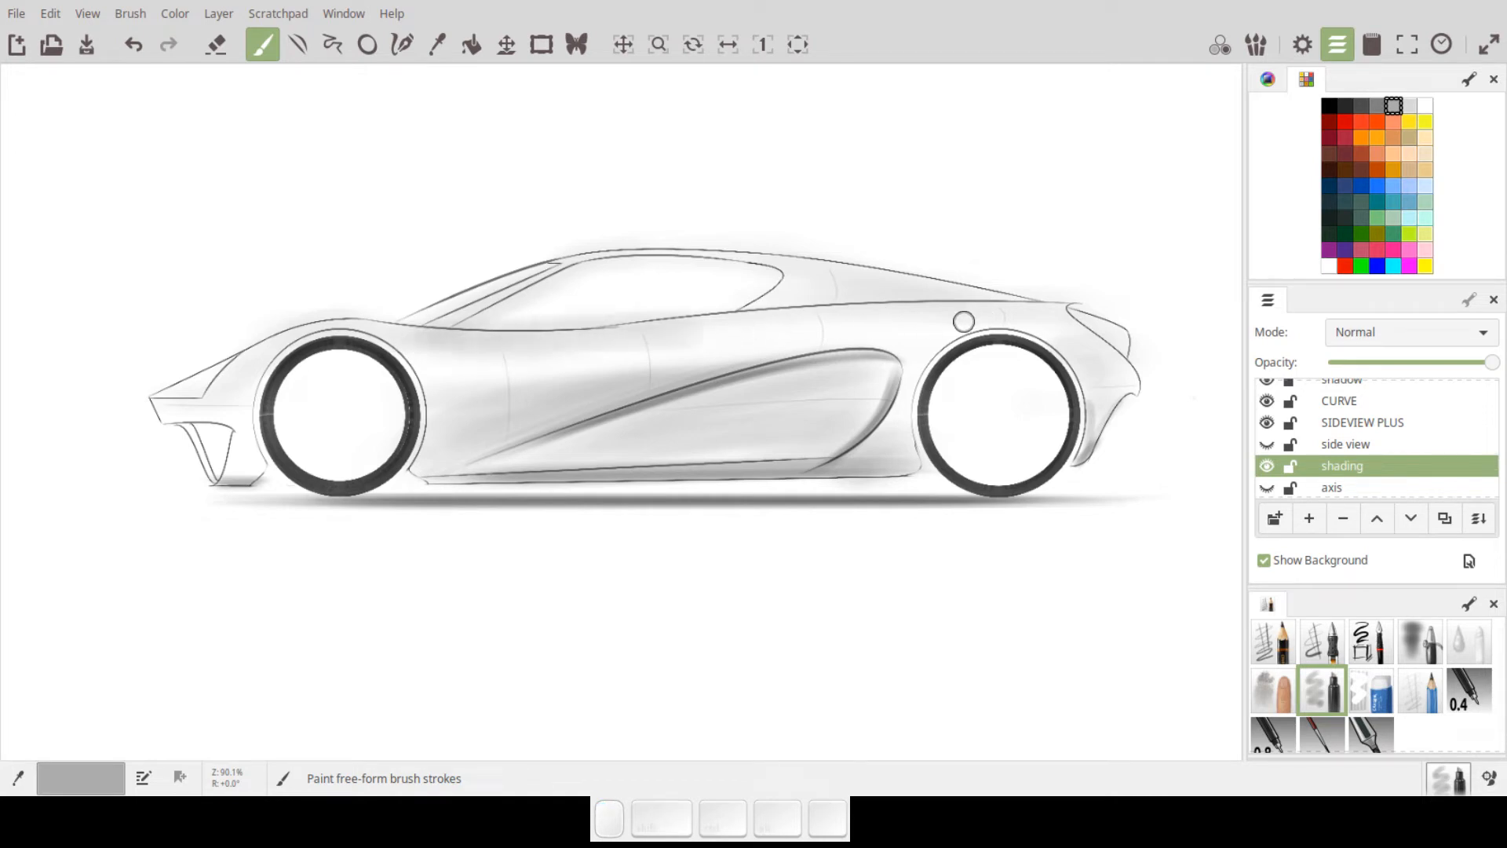
{"action": "key", "text": "ctrl+z"}
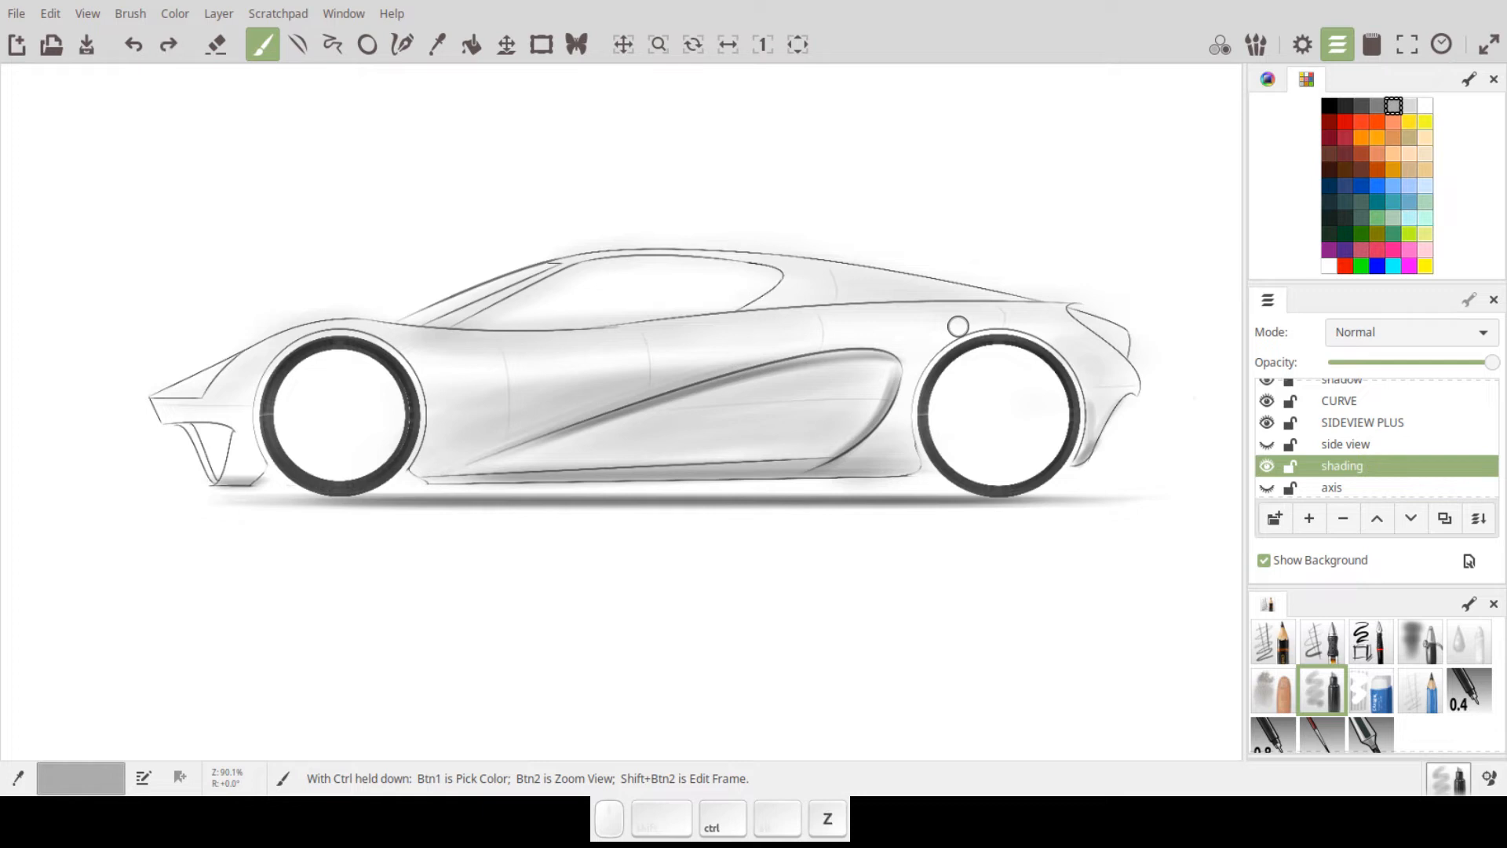
{"action": "key", "text": "ctrl+z"}
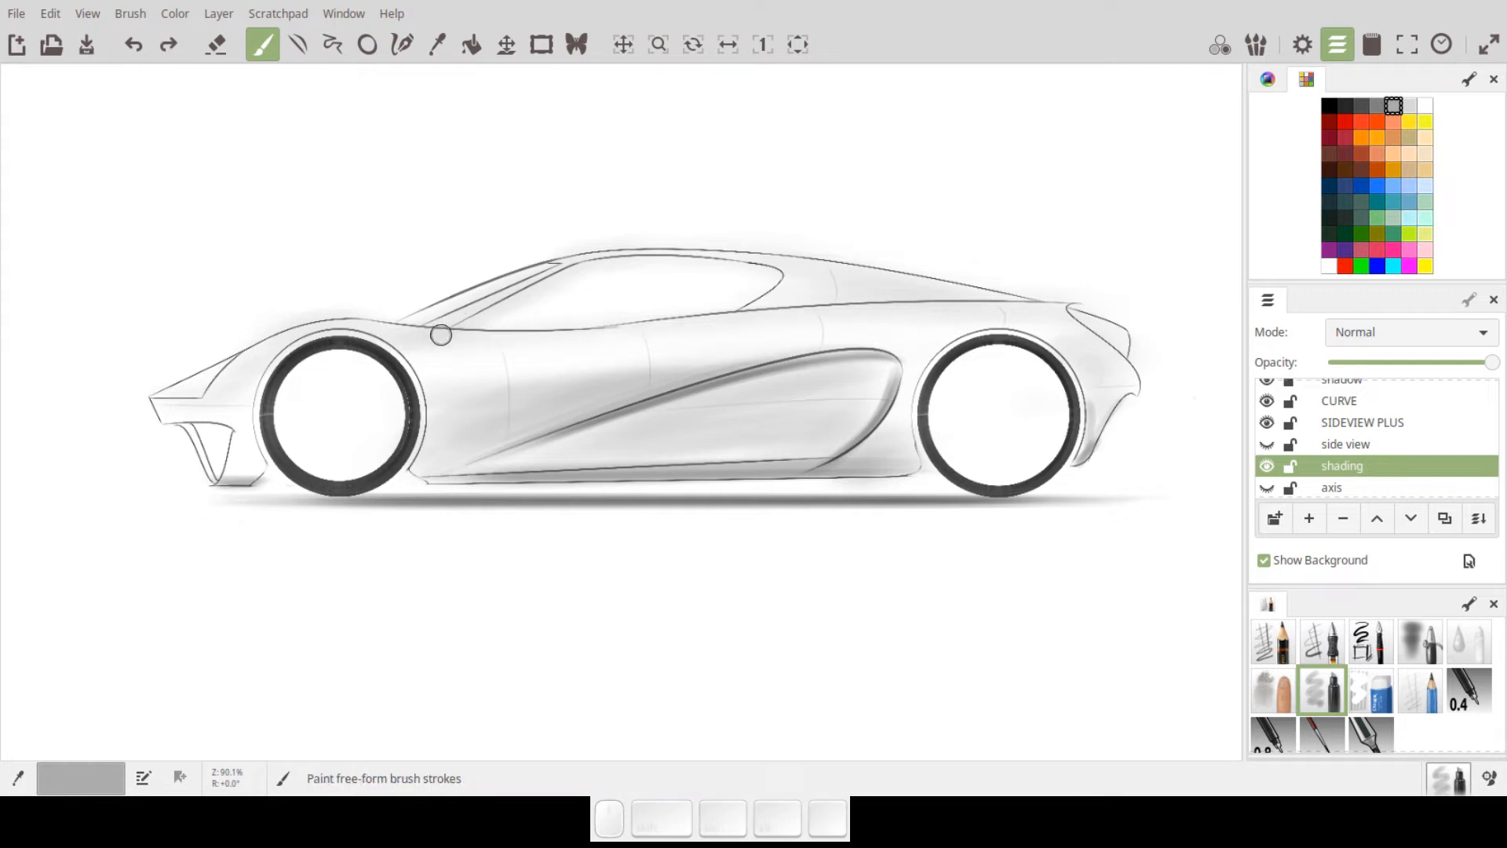
- With a smaller marker brush, darken the band below the shoulder line and deepen the light grey shading inside the side scoop
{"action": "key", "text": "d"}
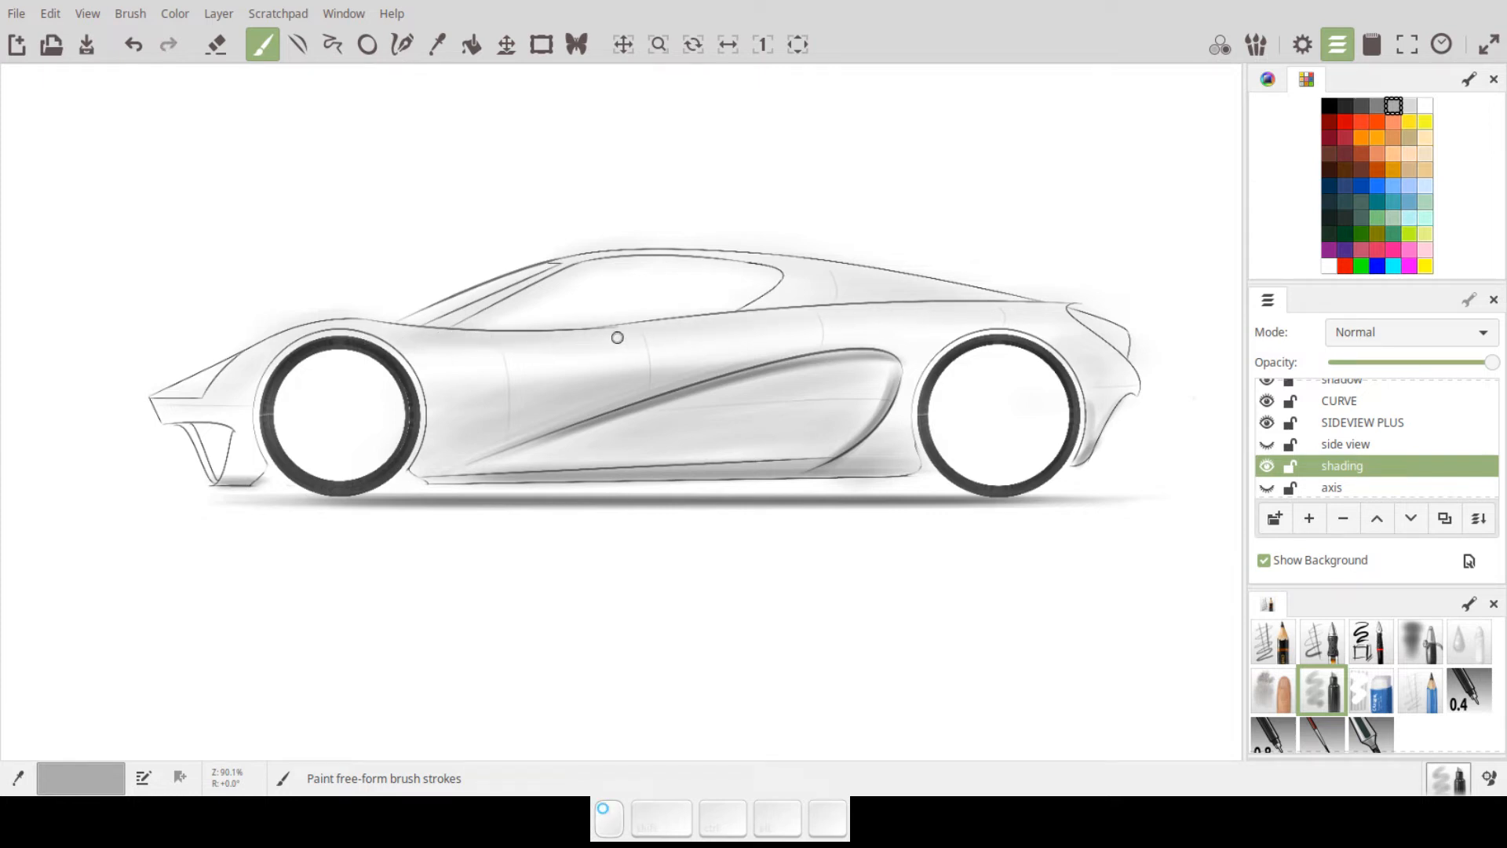
{"action": "left_click_drag", "start_coordinate": [665, 325], "coordinate": [1151, 302]}
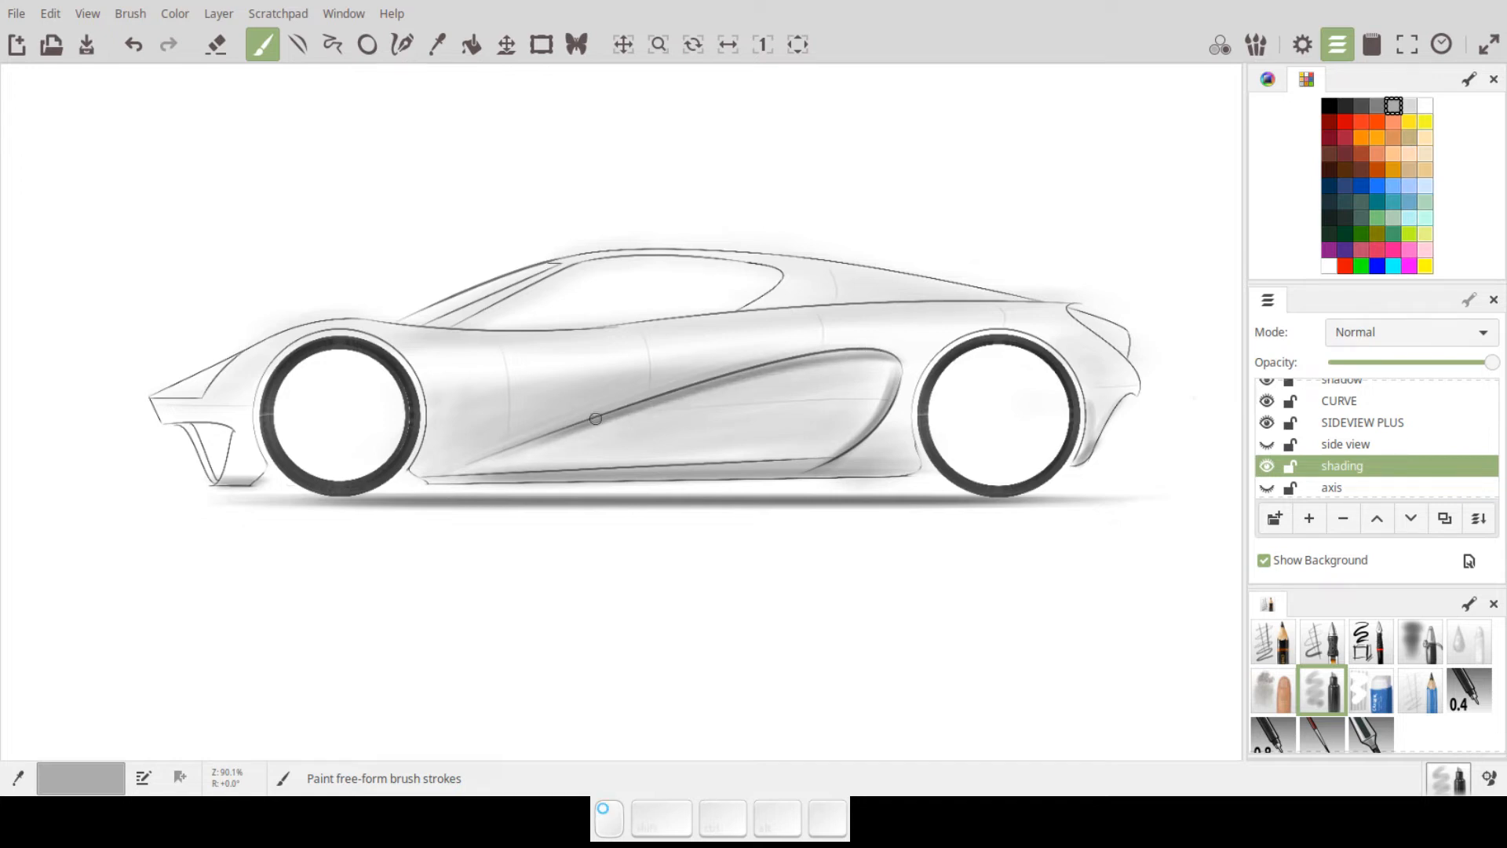
{"action": "left_click_drag", "start_coordinate": [467, 470], "coordinate": [686, 393]}
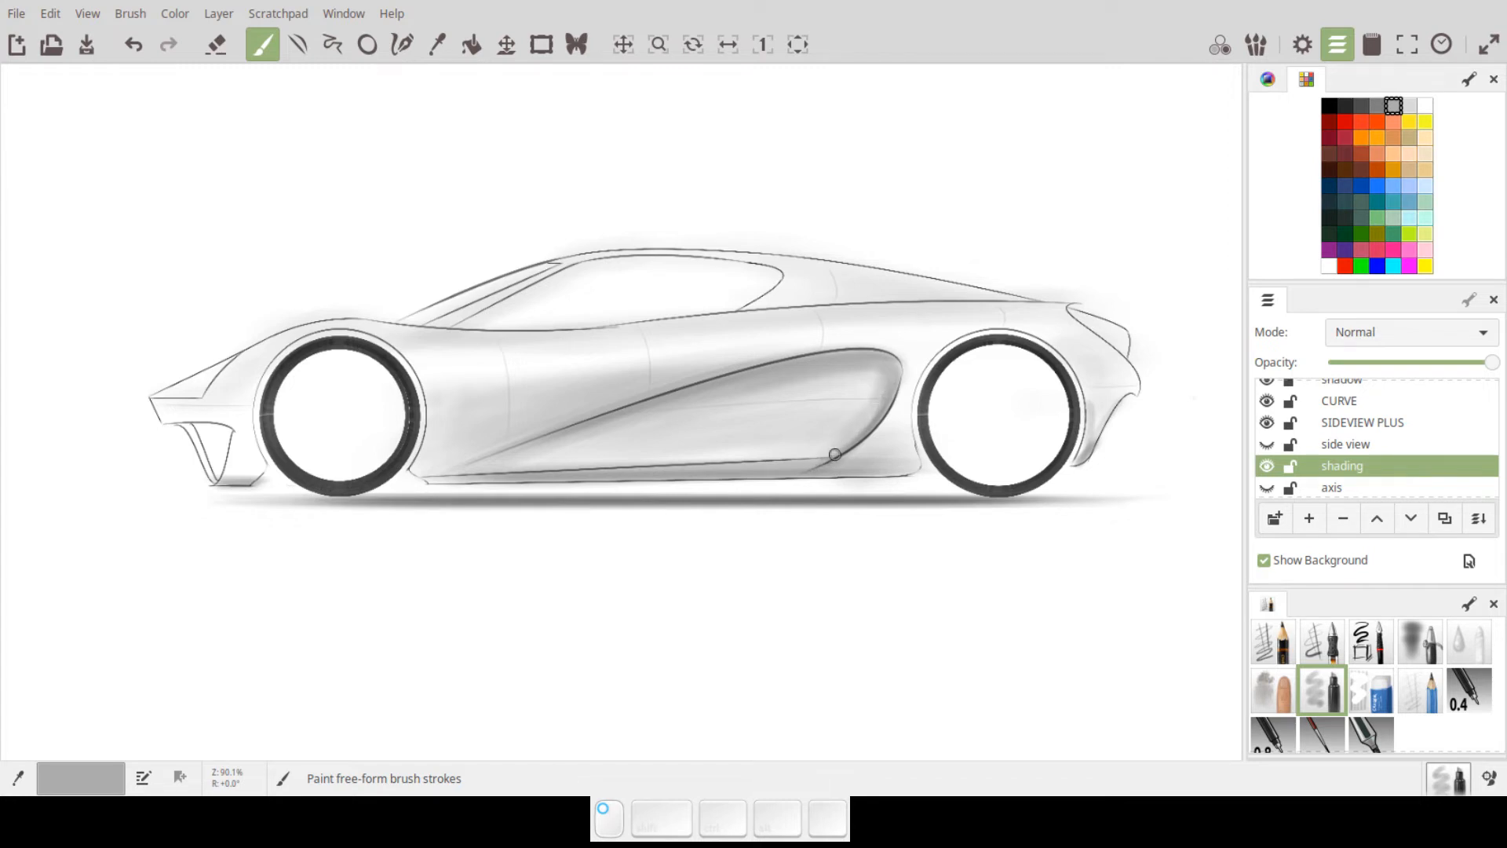
{"action": "left_click_drag", "start_coordinate": [795, 401], "coordinate": [836, 415]}
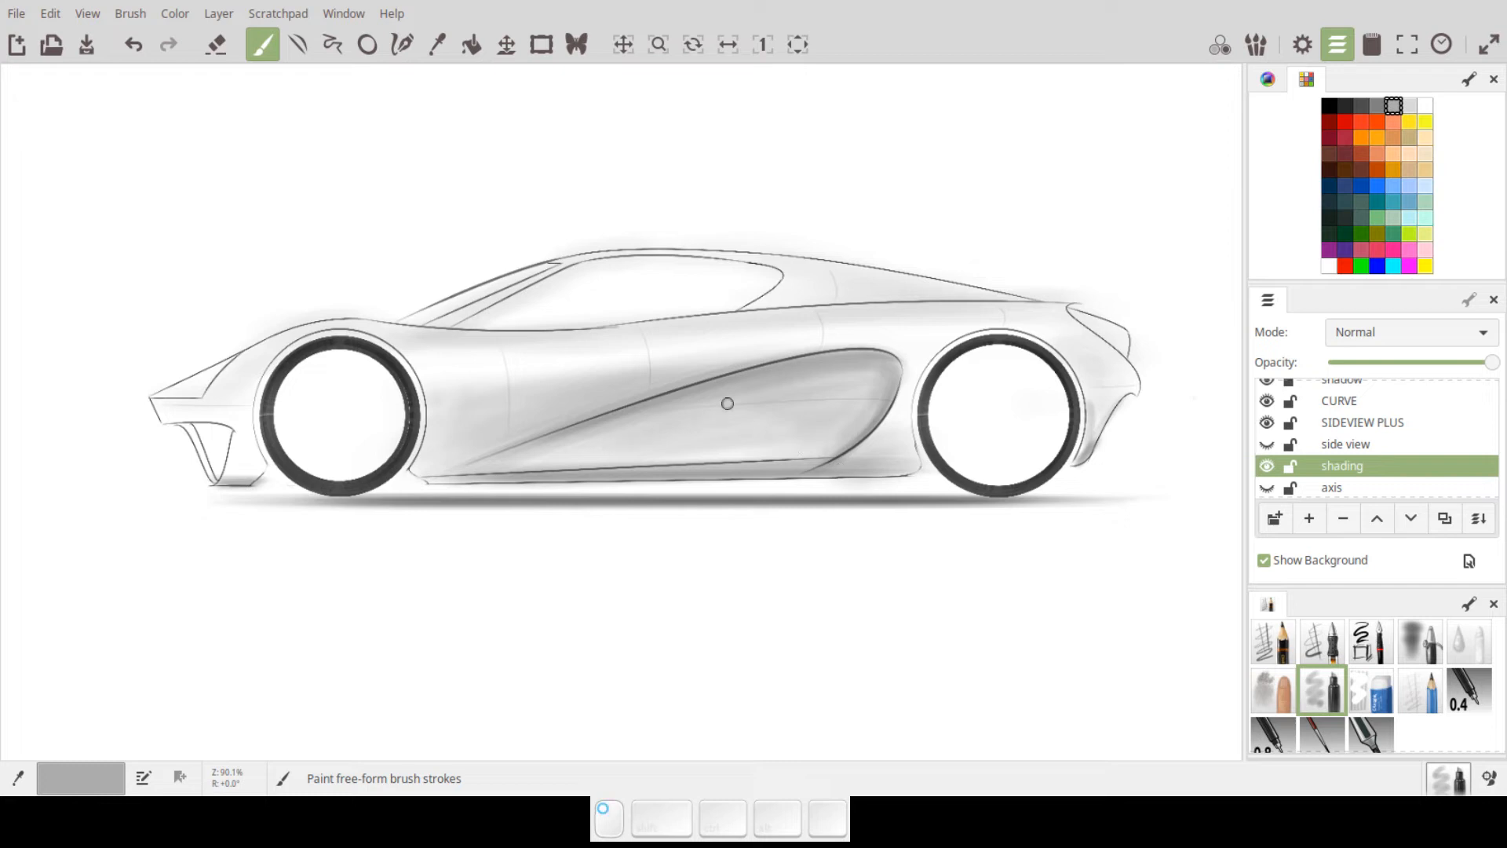
{"action": "mouse_move", "coordinate": [663, 417]}
{"action": "left_mouse_down"}
{"action": "mouse_move", "coordinate": [619, 447]}
{"action": "mouse_move", "coordinate": [743, 436]}
{"action": "left_mouse_up"}
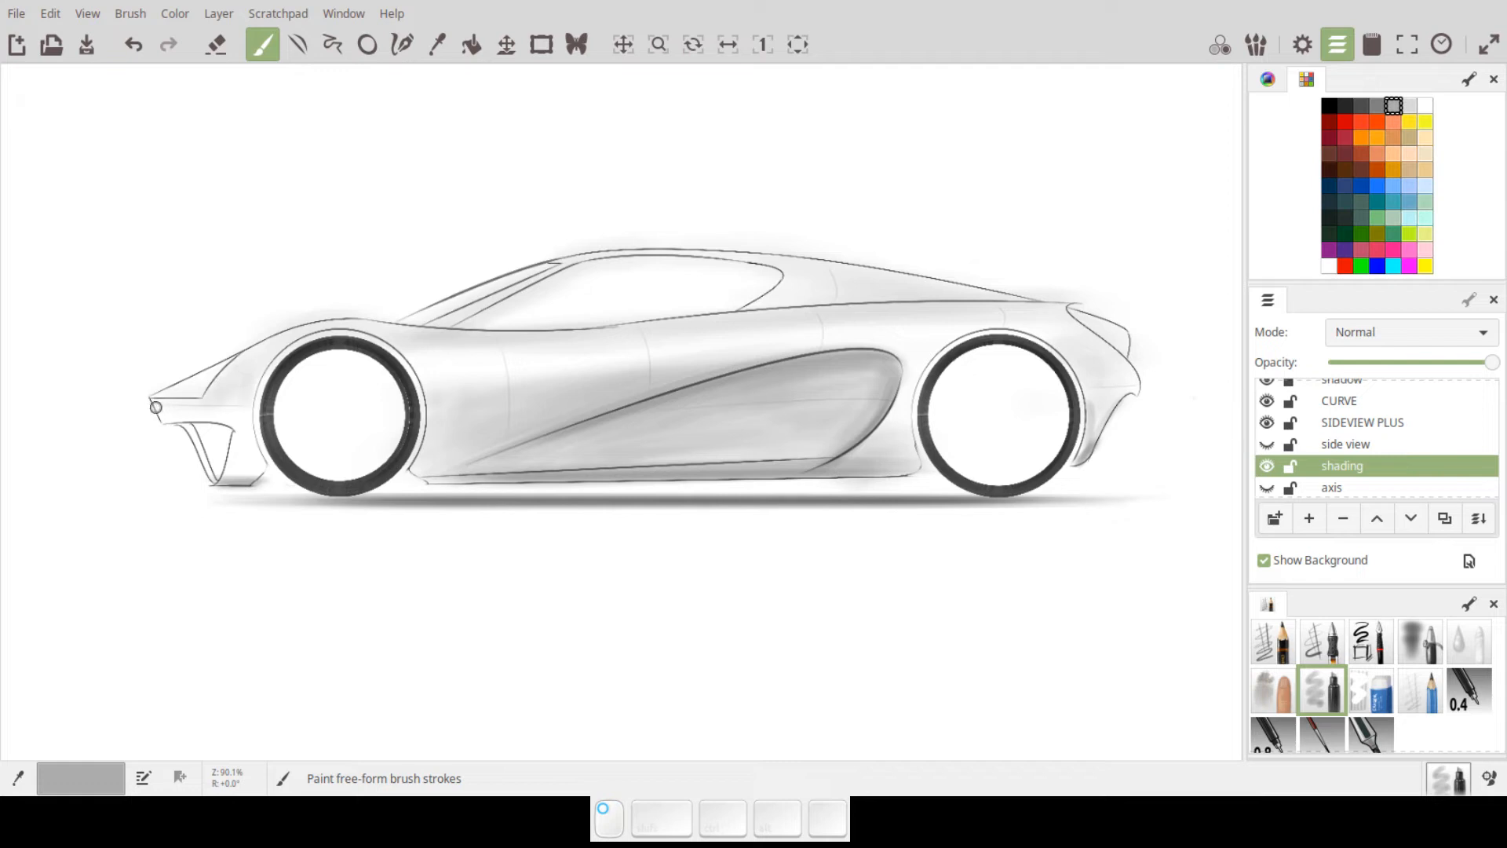
- Shade the nose in light grey and fill the triangular front bumper intake with dark grey marker strokes
{"action": "mouse_move", "coordinate": [168, 414]}
{"action": "left_mouse_down"}
{"action": "mouse_move", "coordinate": [244, 410]}
{"action": "mouse_move", "coordinate": [181, 409]}
{"action": "left_mouse_up"}
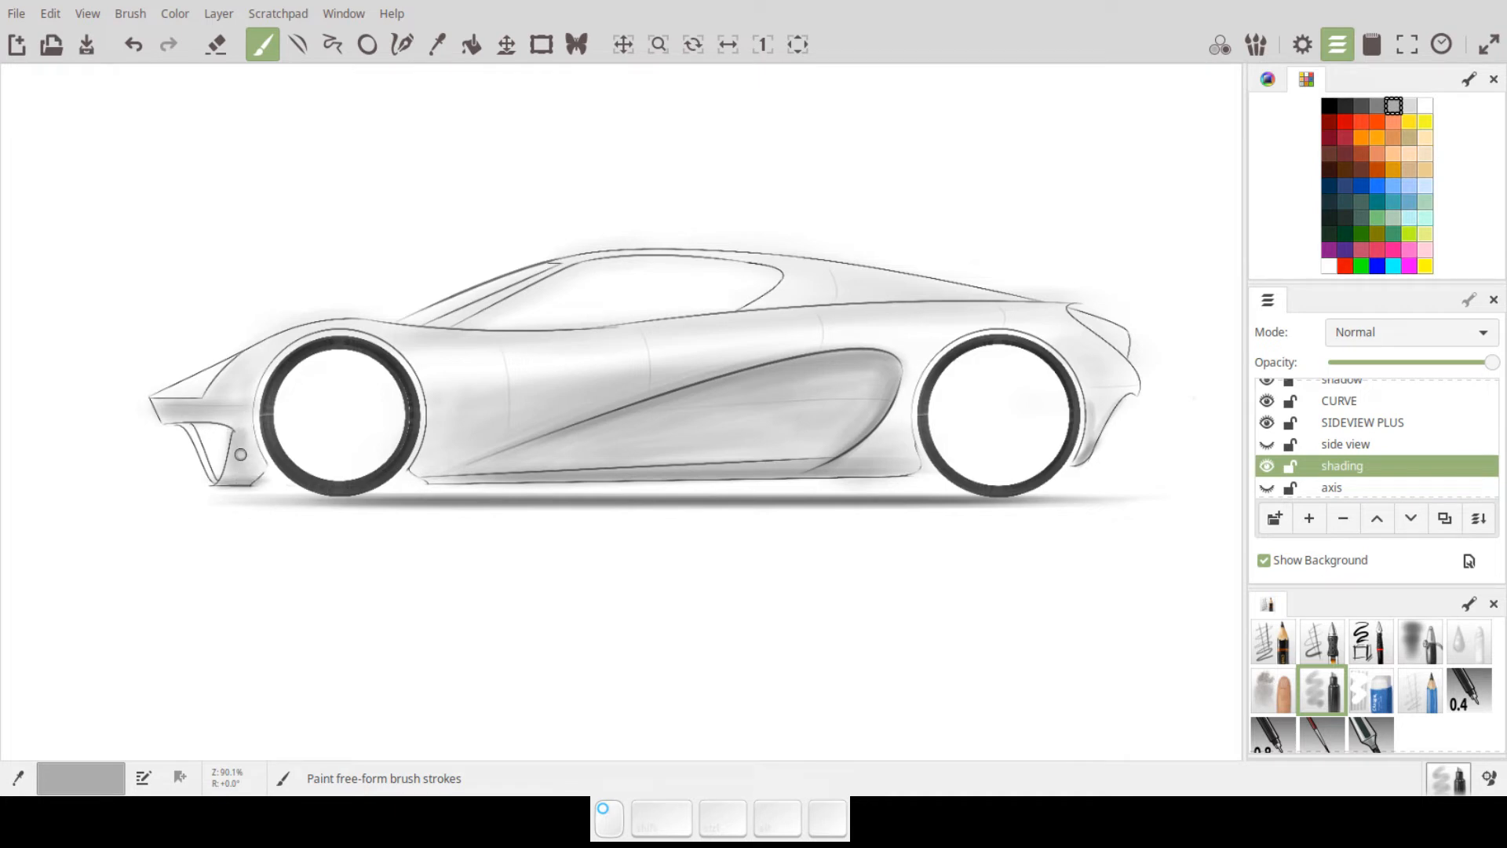
{"action": "left_click", "coordinate": [1362, 107]}
{"action": "mouse_move", "coordinate": [209, 445]}
{"action": "left_mouse_down"}
{"action": "mouse_move", "coordinate": [245, 409]}
{"action": "mouse_move", "coordinate": [258, 541]}
{"action": "mouse_move", "coordinate": [246, 523]}
{"action": "mouse_move", "coordinate": [299, 594]}
{"action": "mouse_move", "coordinate": [283, 560]}
{"action": "mouse_move", "coordinate": [448, 463]}
{"action": "mouse_move", "coordinate": [423, 504]}
{"action": "mouse_move", "coordinate": [296, 390]}
{"action": "left_mouse_up"}
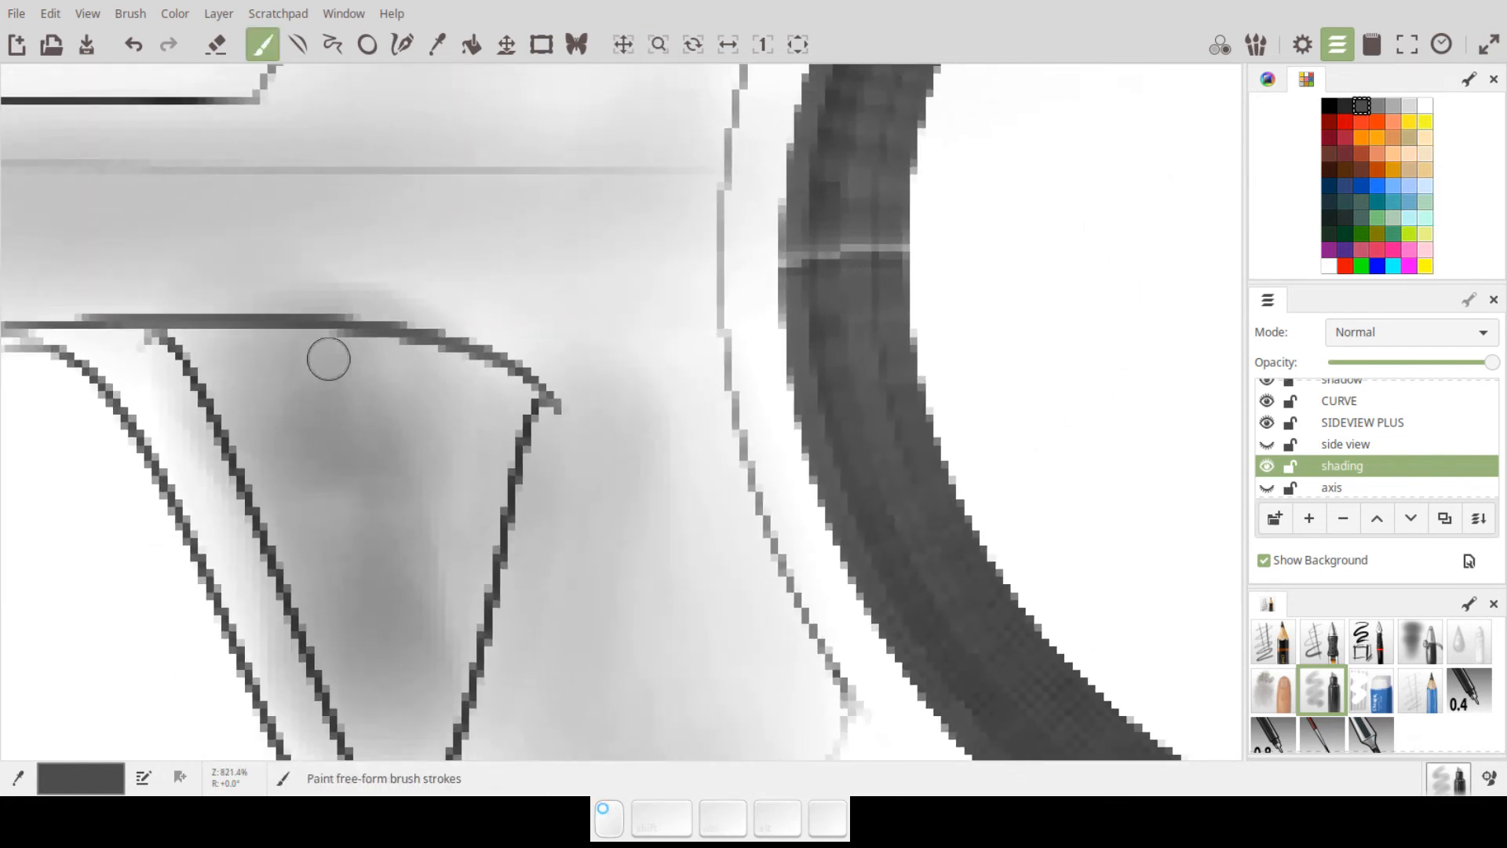
{"action": "mouse_move", "coordinate": [370, 350]}
{"action": "left_mouse_down"}
{"action": "mouse_move", "coordinate": [502, 398]}
{"action": "mouse_move", "coordinate": [423, 662]}
{"action": "mouse_move", "coordinate": [438, 417]}
{"action": "mouse_move", "coordinate": [414, 469]}
{"action": "mouse_move", "coordinate": [405, 654]}
{"action": "mouse_move", "coordinate": [360, 397]}
{"action": "mouse_move", "coordinate": [360, 597]}
{"action": "mouse_move", "coordinate": [232, 367]}
{"action": "mouse_move", "coordinate": [253, 434]}
{"action": "mouse_move", "coordinate": [240, 338]}
{"action": "mouse_move", "coordinate": [512, 409]}
{"action": "mouse_move", "coordinate": [453, 564]}
{"action": "mouse_move", "coordinate": [474, 422]}
{"action": "mouse_move", "coordinate": [397, 627]}
{"action": "mouse_move", "coordinate": [370, 373]}
{"action": "mouse_move", "coordinate": [325, 523]}
{"action": "mouse_move", "coordinate": [336, 569]}
{"action": "mouse_move", "coordinate": [241, 366]}
{"action": "mouse_move", "coordinate": [249, 425]}
{"action": "mouse_move", "coordinate": [296, 514]}
{"action": "mouse_move", "coordinate": [407, 551]}
{"action": "mouse_move", "coordinate": [474, 472]}
{"action": "left_mouse_up"}
{"action": "left_click_drag", "start_coordinate": [521, 403], "coordinate": [531, 309], "text": "ctrl"}
{"action": "left_click_drag", "start_coordinate": [528, 378], "coordinate": [529, 432], "text": "ctrl"}
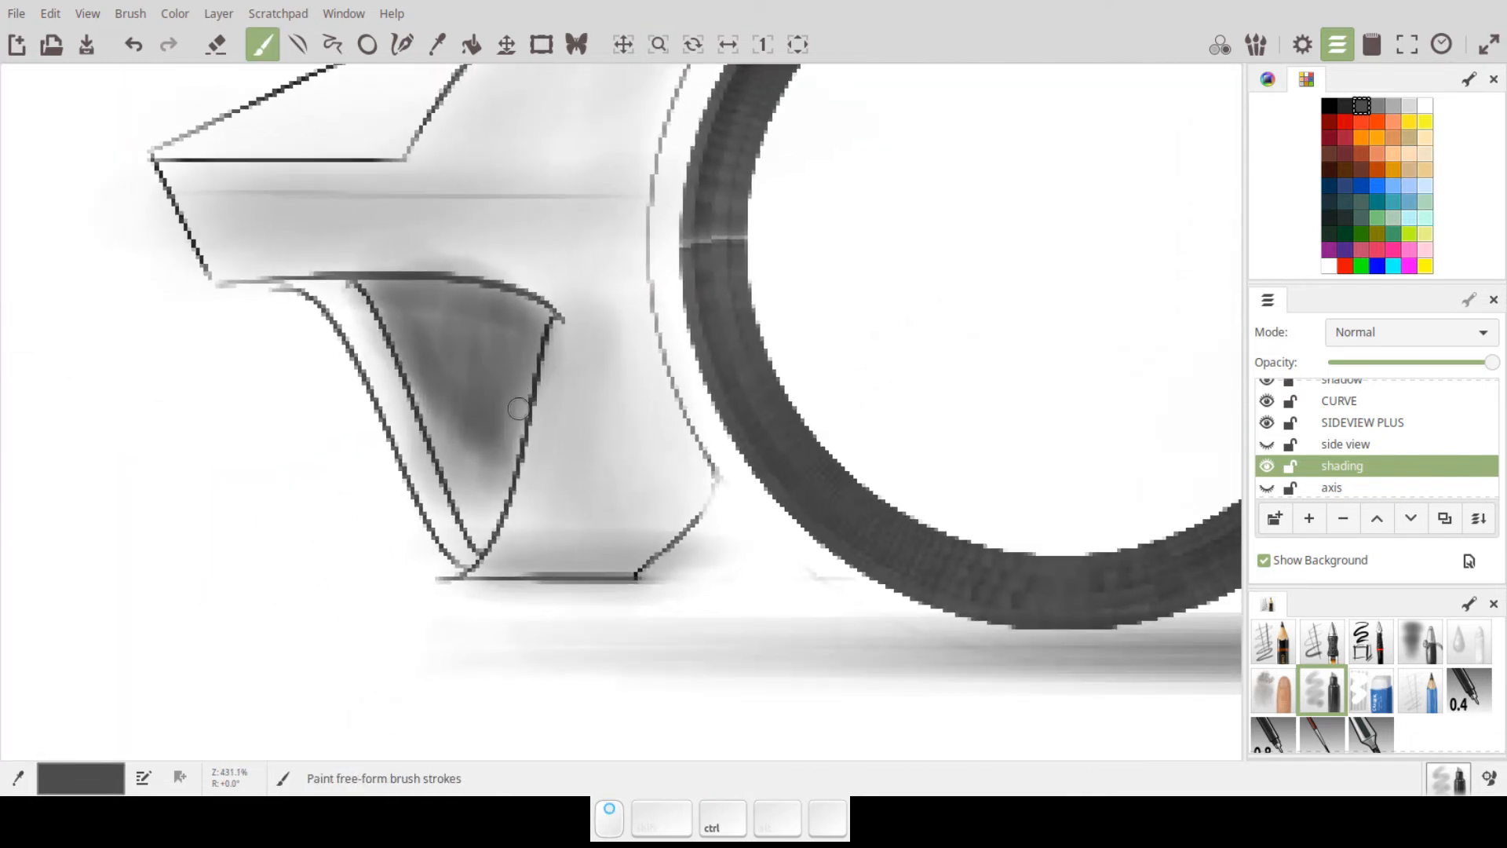
- Darken the base of the front bumper between the intake and the wheel with dark grey and black strokes
{"action": "mouse_move", "coordinate": [463, 561]}
{"action": "left_mouse_down"}
{"action": "mouse_move", "coordinate": [531, 565]}
{"action": "mouse_move", "coordinate": [636, 535]}
{"action": "mouse_move", "coordinate": [537, 528]}
{"action": "mouse_move", "coordinate": [612, 568]}
{"action": "mouse_move", "coordinate": [667, 522]}
{"action": "mouse_move", "coordinate": [502, 521]}
{"action": "mouse_move", "coordinate": [632, 538]}
{"action": "mouse_move", "coordinate": [647, 501]}
{"action": "mouse_move", "coordinate": [595, 640]}
{"action": "left_mouse_up"}
{"action": "key", "text": "ctrl"}
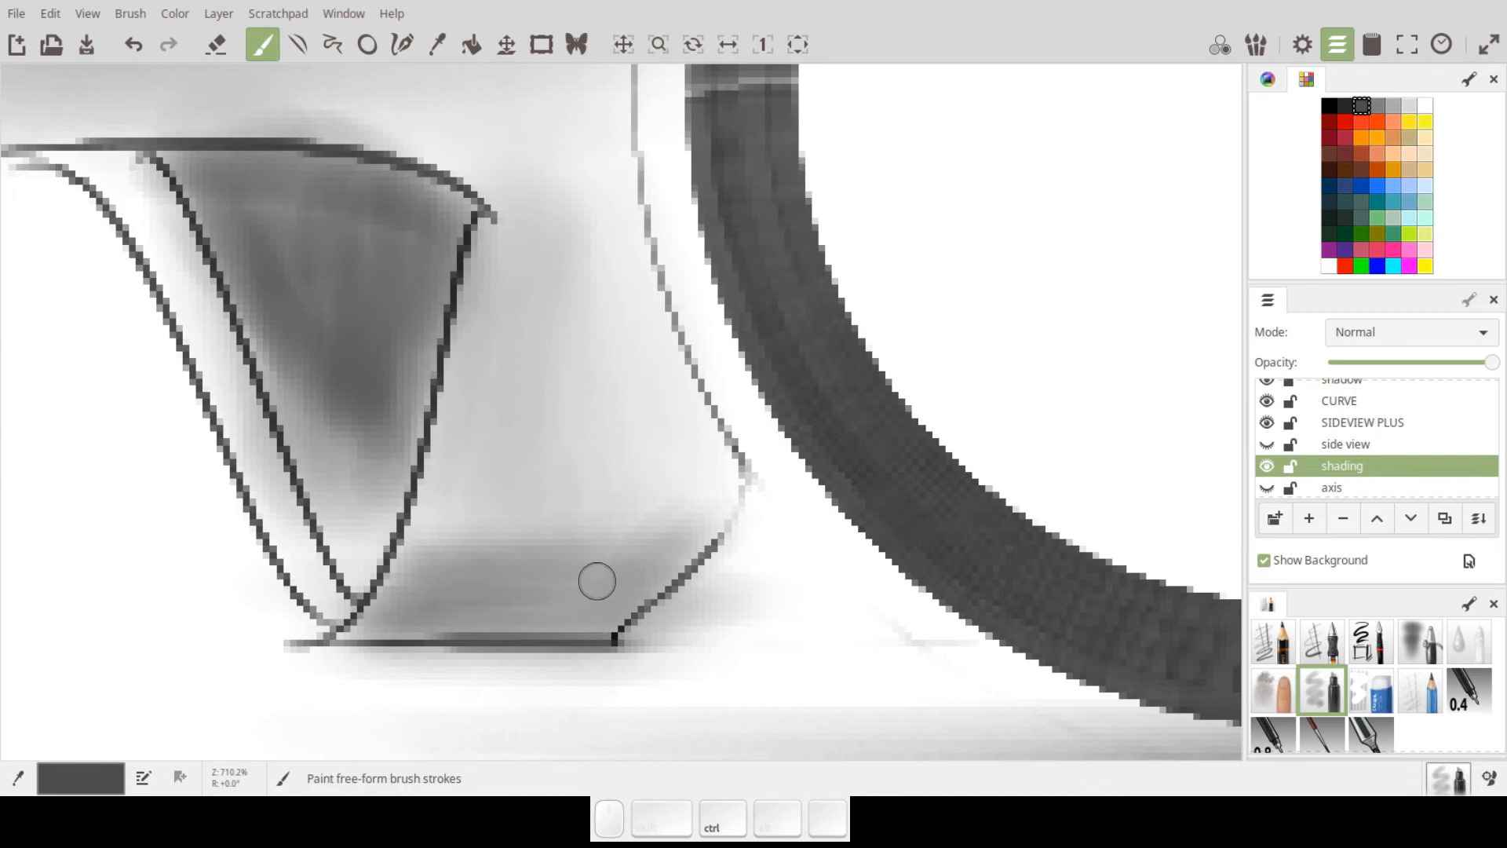
{"action": "left_click_drag", "start_coordinate": [642, 529], "coordinate": [753, 447]}
{"action": "left_click_drag", "start_coordinate": [716, 565], "coordinate": [694, 647]}
{"action": "key", "text": "d"}
{"action": "mouse_move", "coordinate": [452, 462]}
{"action": "left_mouse_down"}
{"action": "mouse_move", "coordinate": [481, 444]}
{"action": "mouse_move", "coordinate": [451, 436]}
{"action": "mouse_move", "coordinate": [871, 400]}
{"action": "mouse_move", "coordinate": [623, 441]}
{"action": "mouse_move", "coordinate": [543, 497]}
{"action": "mouse_move", "coordinate": [643, 534]}
{"action": "mouse_move", "coordinate": [362, 558]}
{"action": "mouse_move", "coordinate": [678, 535]}
{"action": "mouse_move", "coordinate": [491, 521]}
{"action": "mouse_move", "coordinate": [578, 484]}
{"action": "left_mouse_up"}
{"action": "left_click", "coordinate": [1328, 105]}
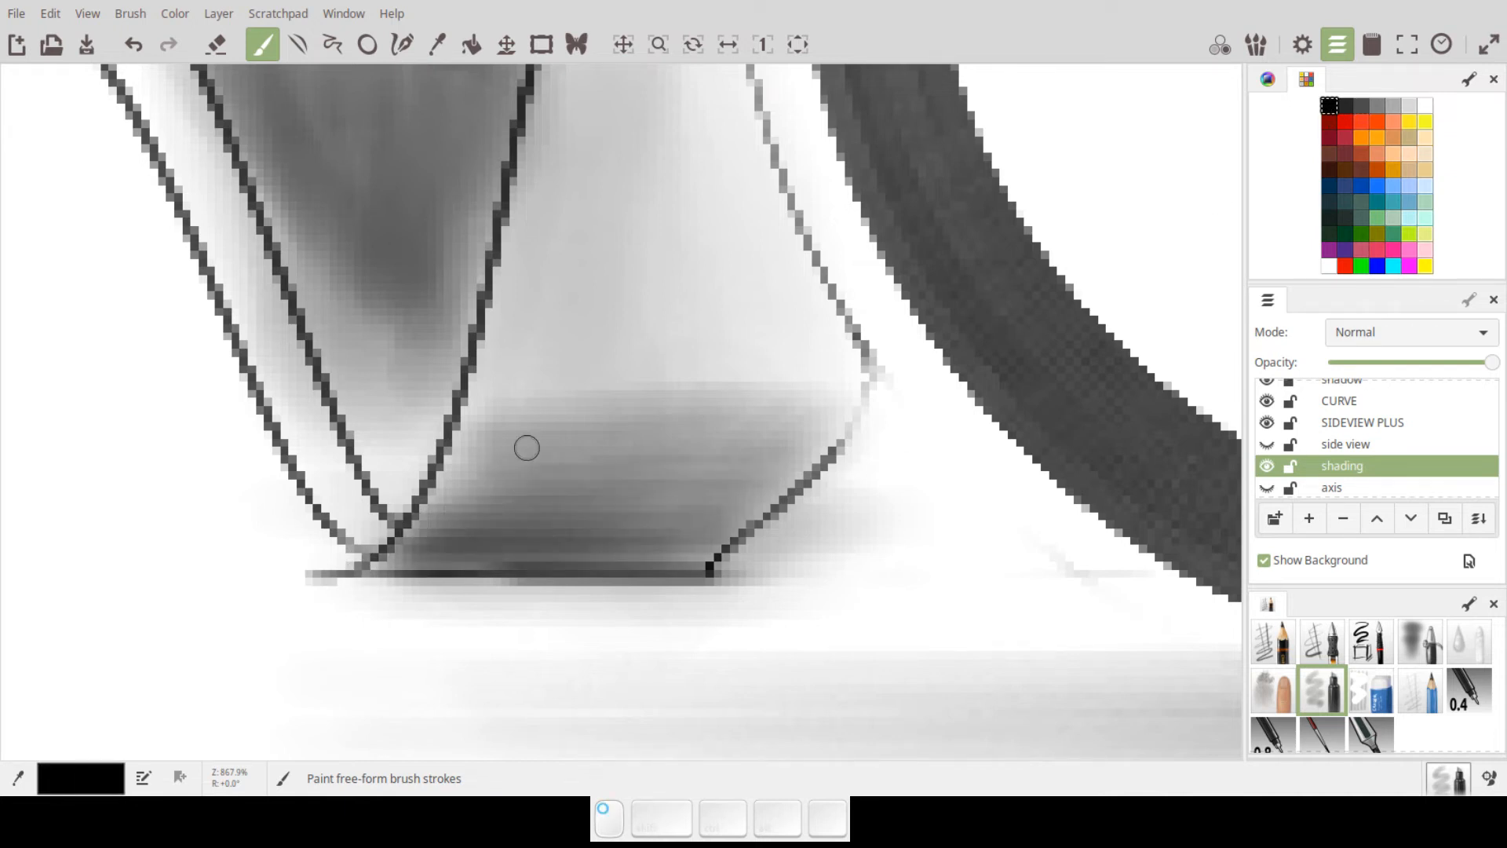
{"action": "mouse_move", "coordinate": [609, 363]}
{"action": "left_mouse_down"}
{"action": "mouse_move", "coordinate": [757, 395]}
{"action": "mouse_move", "coordinate": [682, 410]}
{"action": "left_mouse_up"}
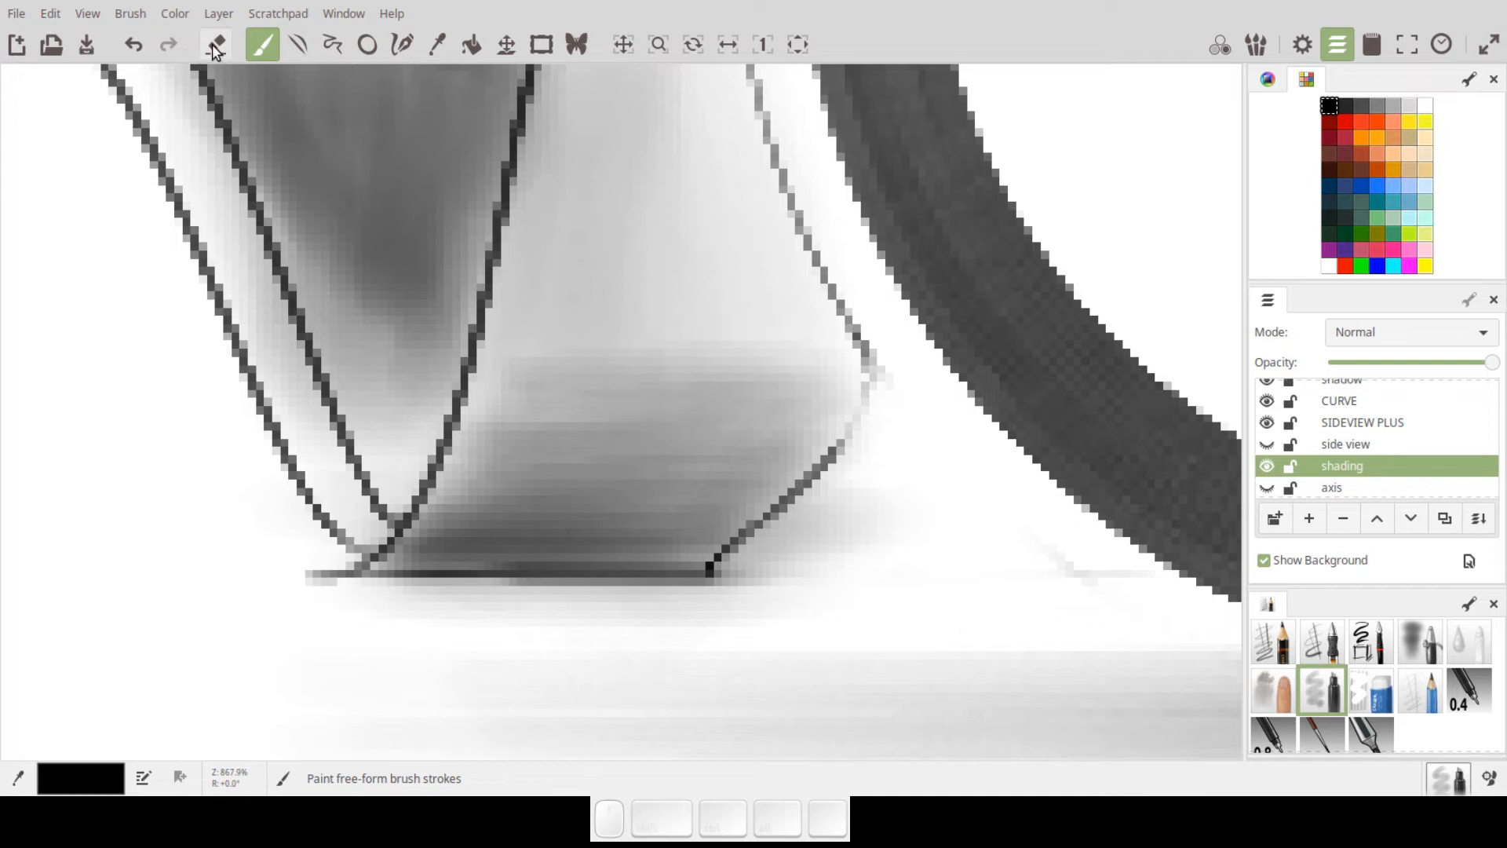
- Erase the shading that spills outside the lower and rear outline of the front bumper's base
{"action": "mouse_move", "coordinate": [880, 442]}
{"action": "left_mouse_down"}
{"action": "mouse_move", "coordinate": [751, 567]}
{"action": "mouse_move", "coordinate": [896, 428]}
{"action": "mouse_move", "coordinate": [709, 586]}
{"action": "mouse_move", "coordinate": [856, 476]}
{"action": "mouse_move", "coordinate": [868, 489]}
{"action": "mouse_move", "coordinate": [730, 614]}
{"action": "mouse_move", "coordinate": [668, 610]}
{"action": "mouse_move", "coordinate": [795, 594]}
{"action": "mouse_move", "coordinate": [454, 606]}
{"action": "left_mouse_up"}
{"action": "mouse_move", "coordinate": [607, 598]}
{"action": "left_mouse_down"}
{"action": "mouse_move", "coordinate": [874, 565]}
{"action": "mouse_move", "coordinate": [819, 569]}
{"action": "left_mouse_up"}
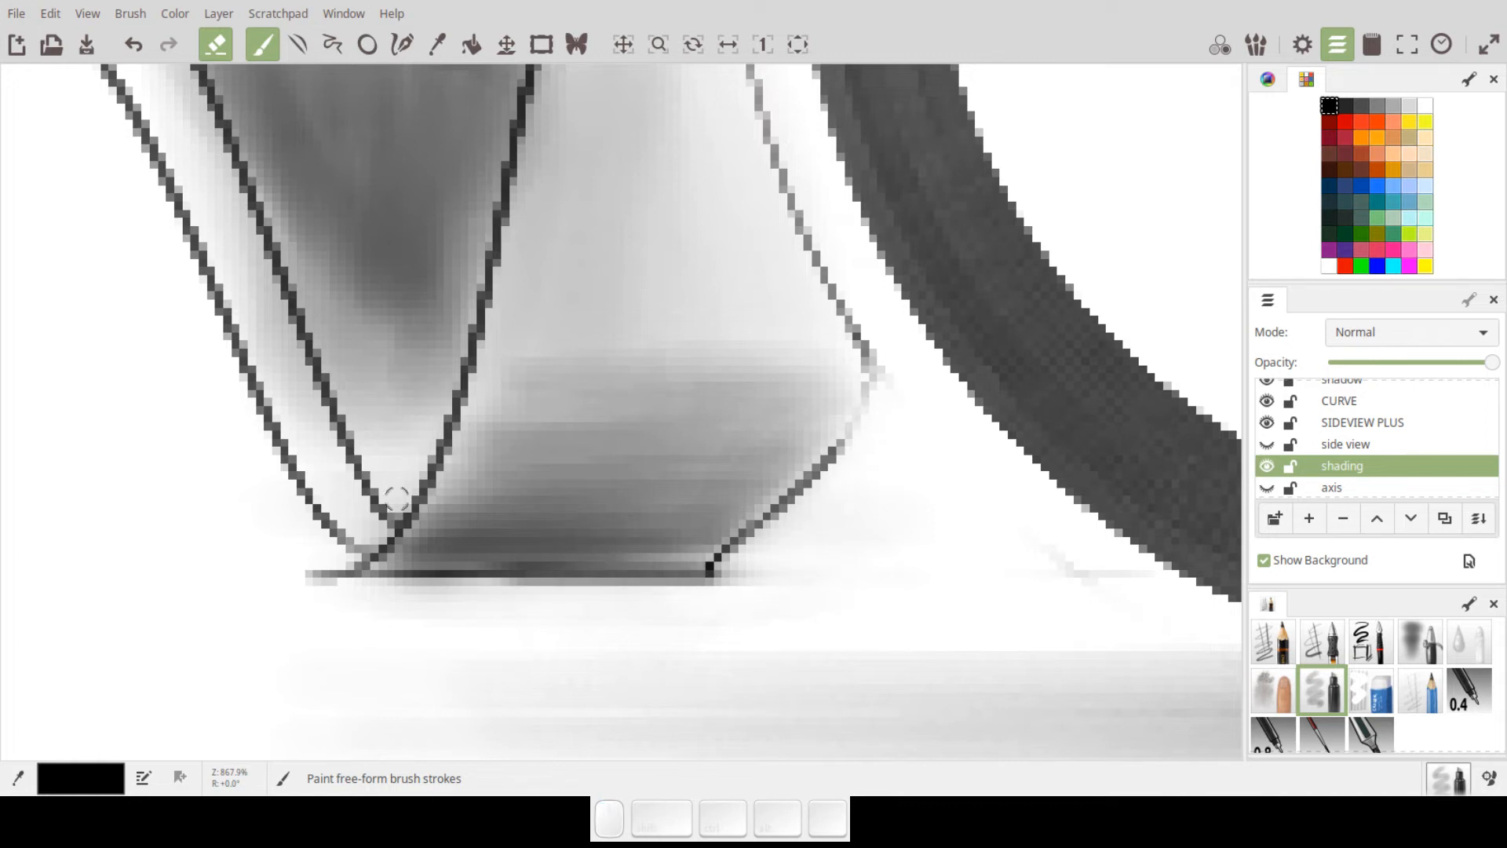
{"action": "left_click_drag", "start_coordinate": [963, 451], "coordinate": [572, 540]}
{"action": "left_click_drag", "start_coordinate": [533, 462], "coordinate": [835, 539]}
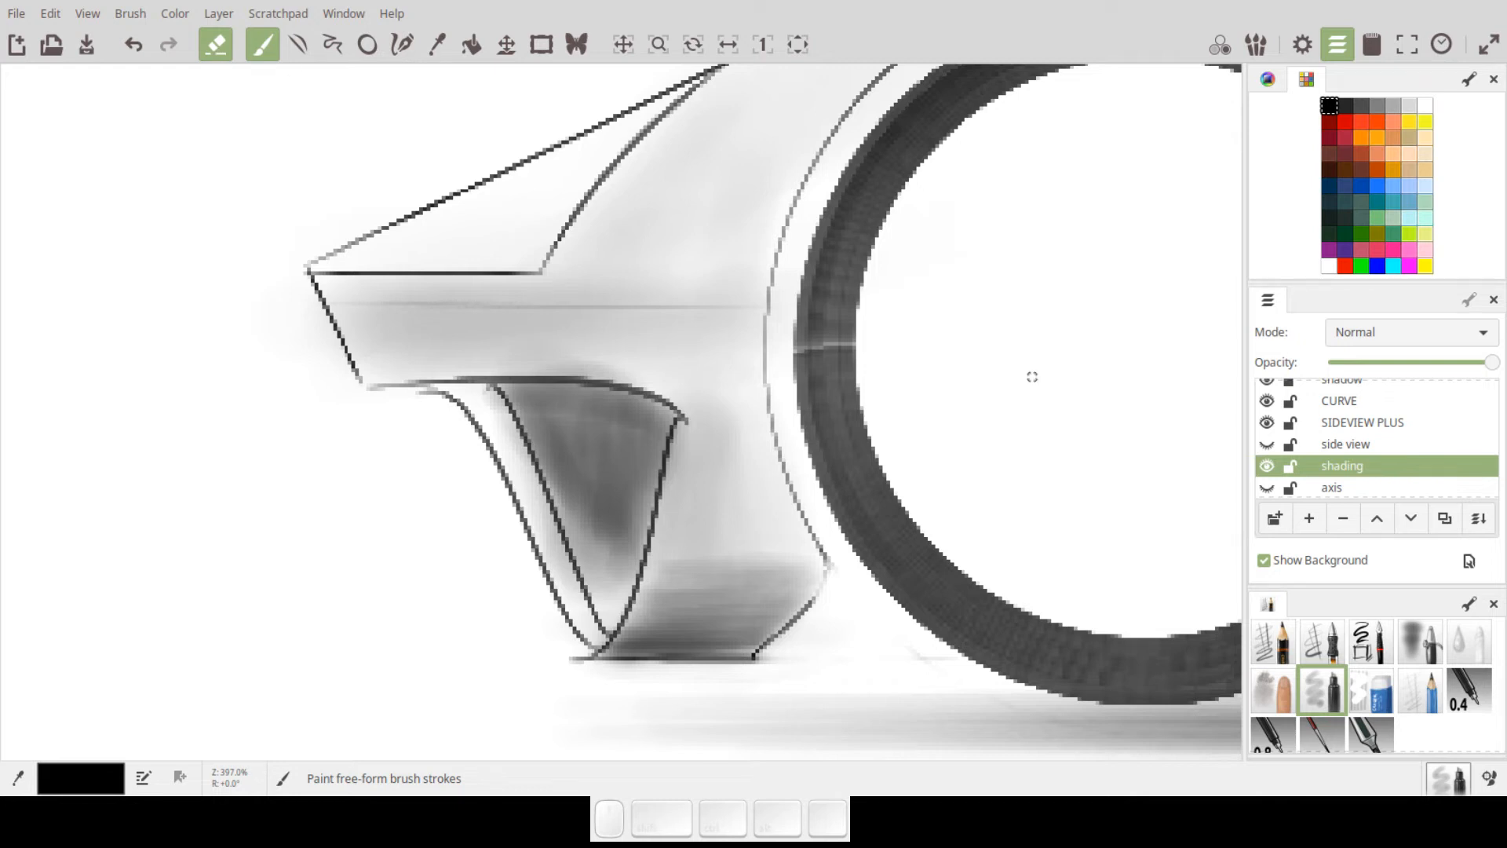
- Shade a mid-grey band along the lower edge of the nose, just above the front bumper intake, using the marker brush
{"action": "left_click", "coordinate": [221, 49]}
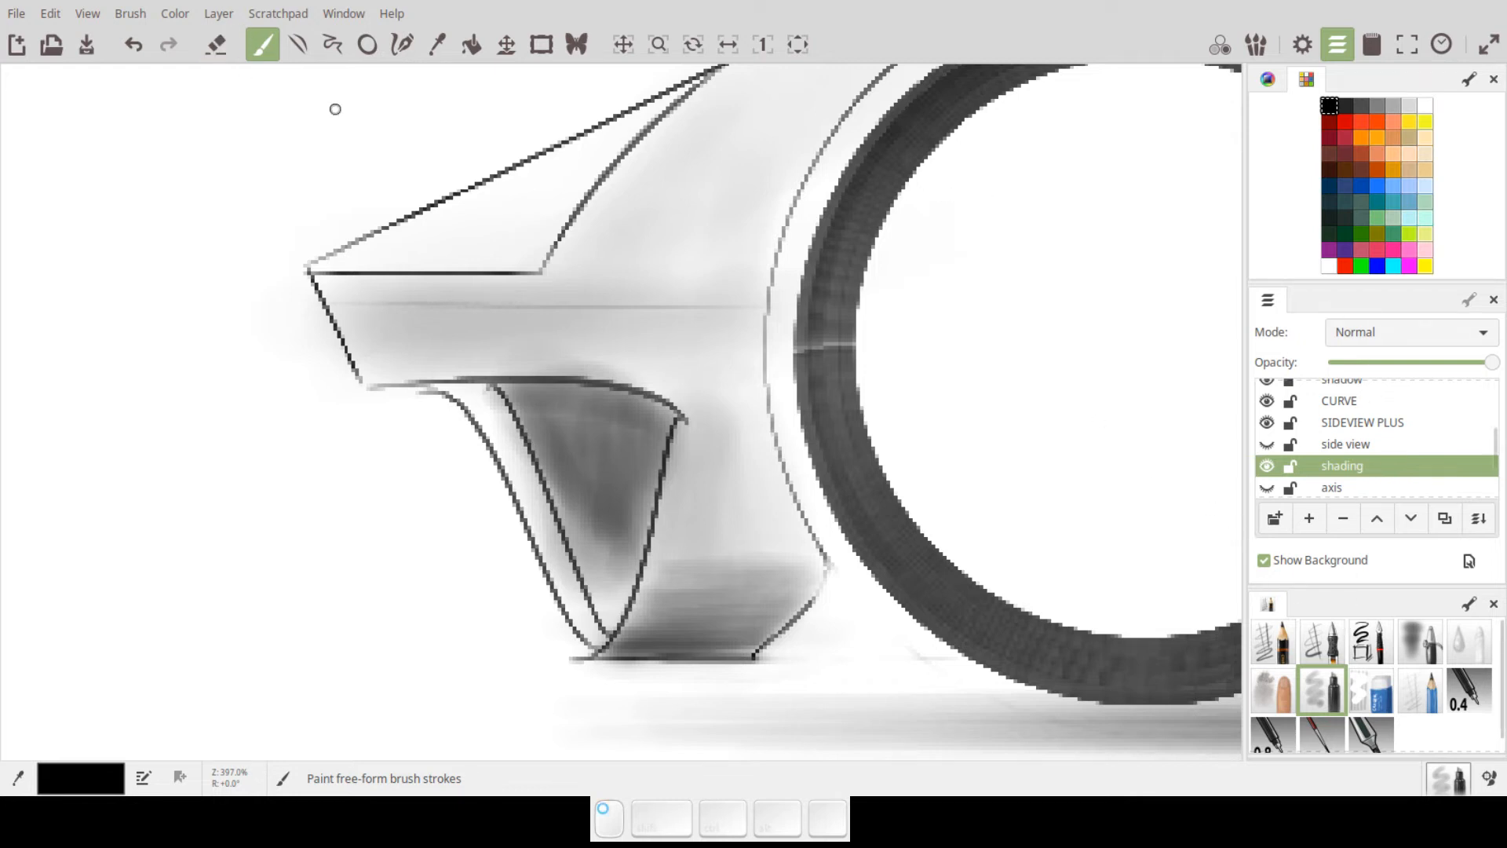
{"action": "left_click", "coordinate": [1377, 106]}
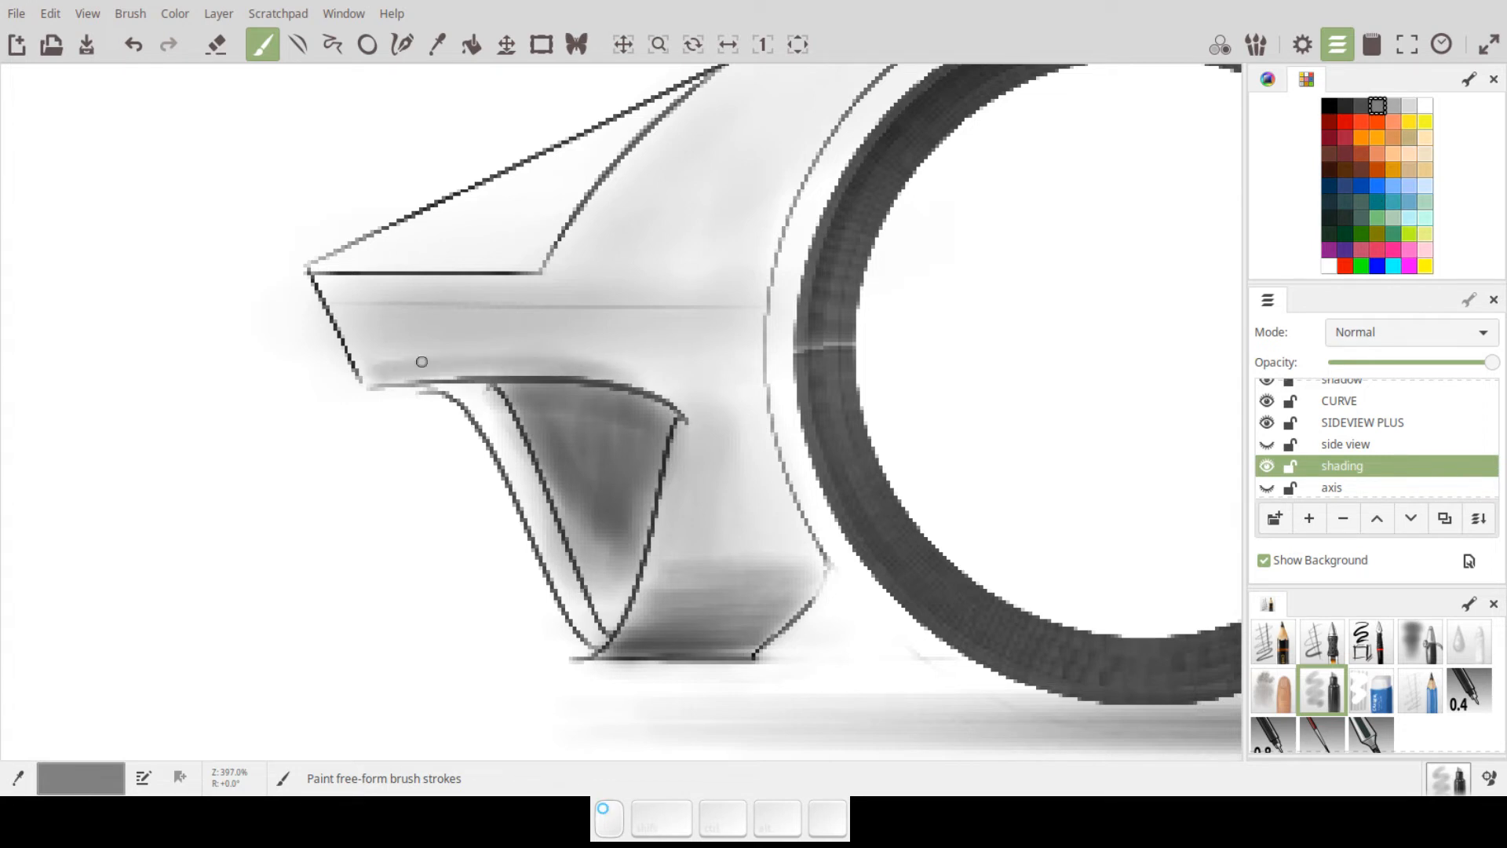
{"action": "left_click_drag", "start_coordinate": [668, 404], "coordinate": [667, 401]}
{"action": "left_click_drag", "start_coordinate": [564, 369], "coordinate": [476, 370]}
{"action": "left_click_drag", "start_coordinate": [383, 365], "coordinate": [496, 359]}
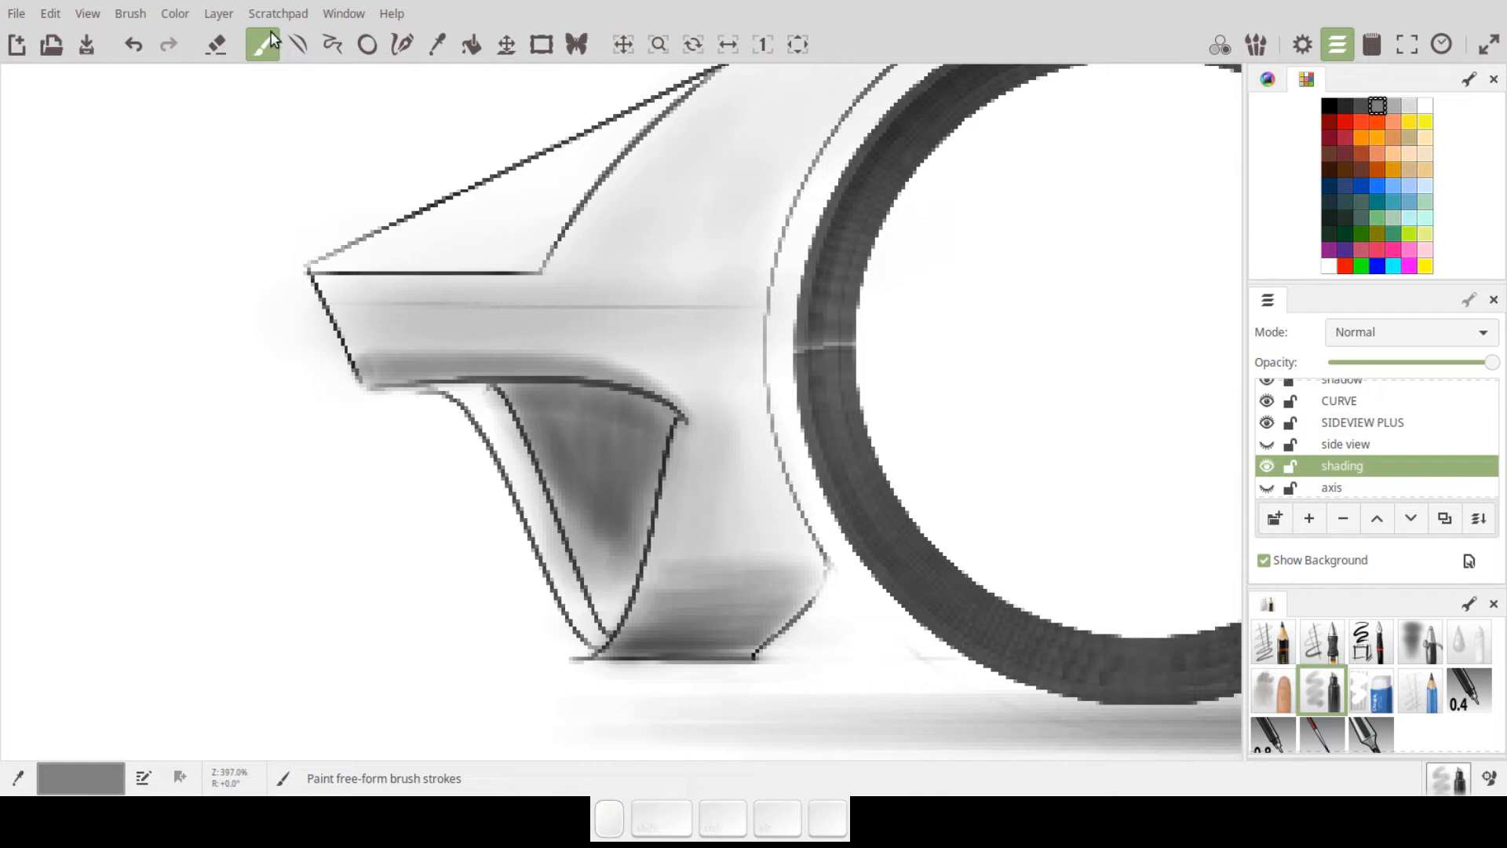
- Darken the front bumper intake down to its lower tip with dark grey marker strokes
{"action": "left_click", "coordinate": [217, 45]}
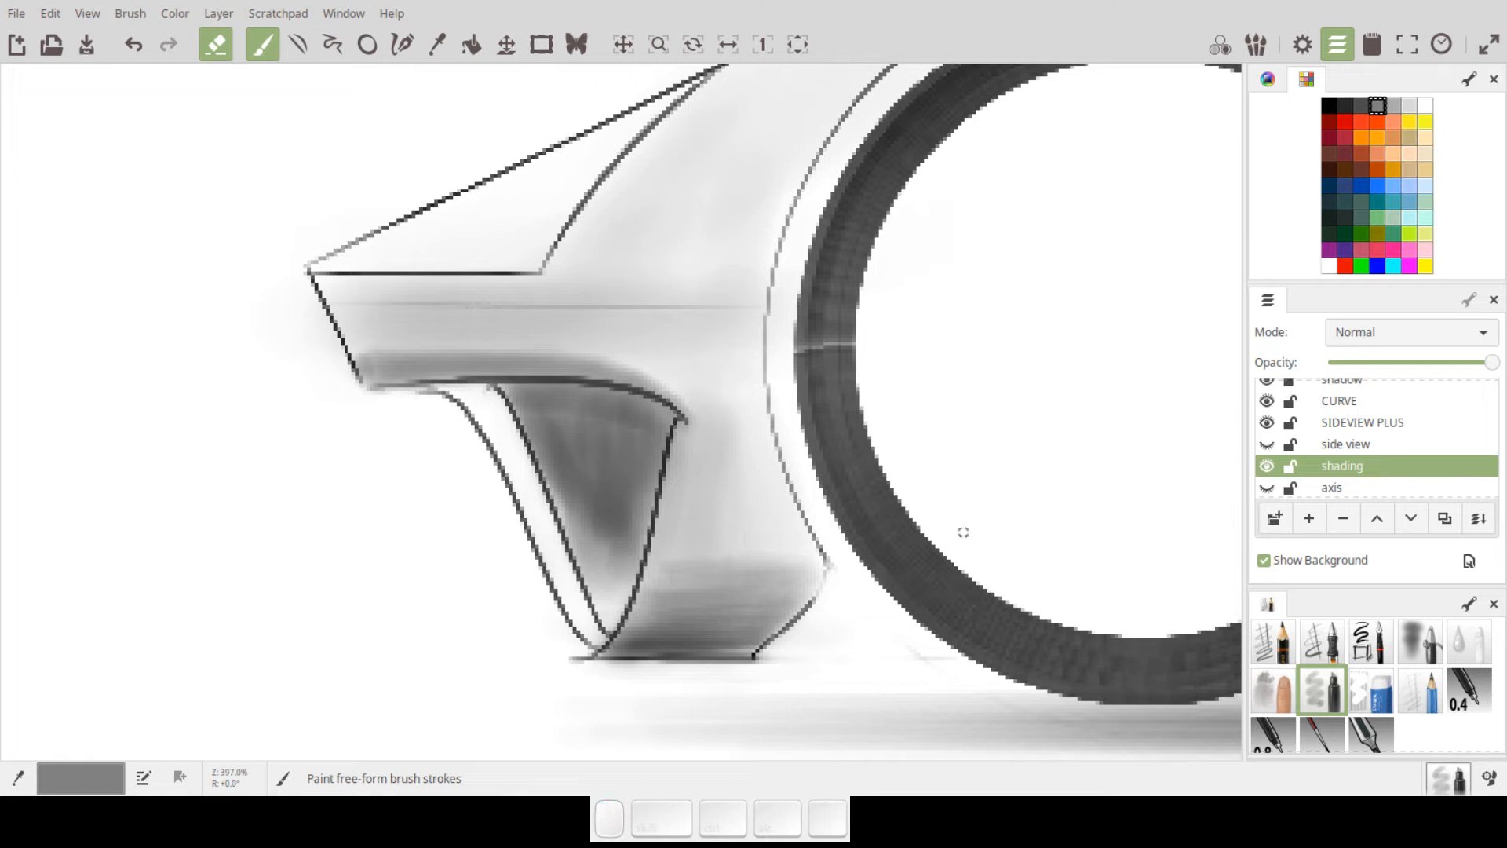
{"action": "left_click", "coordinate": [1345, 105]}
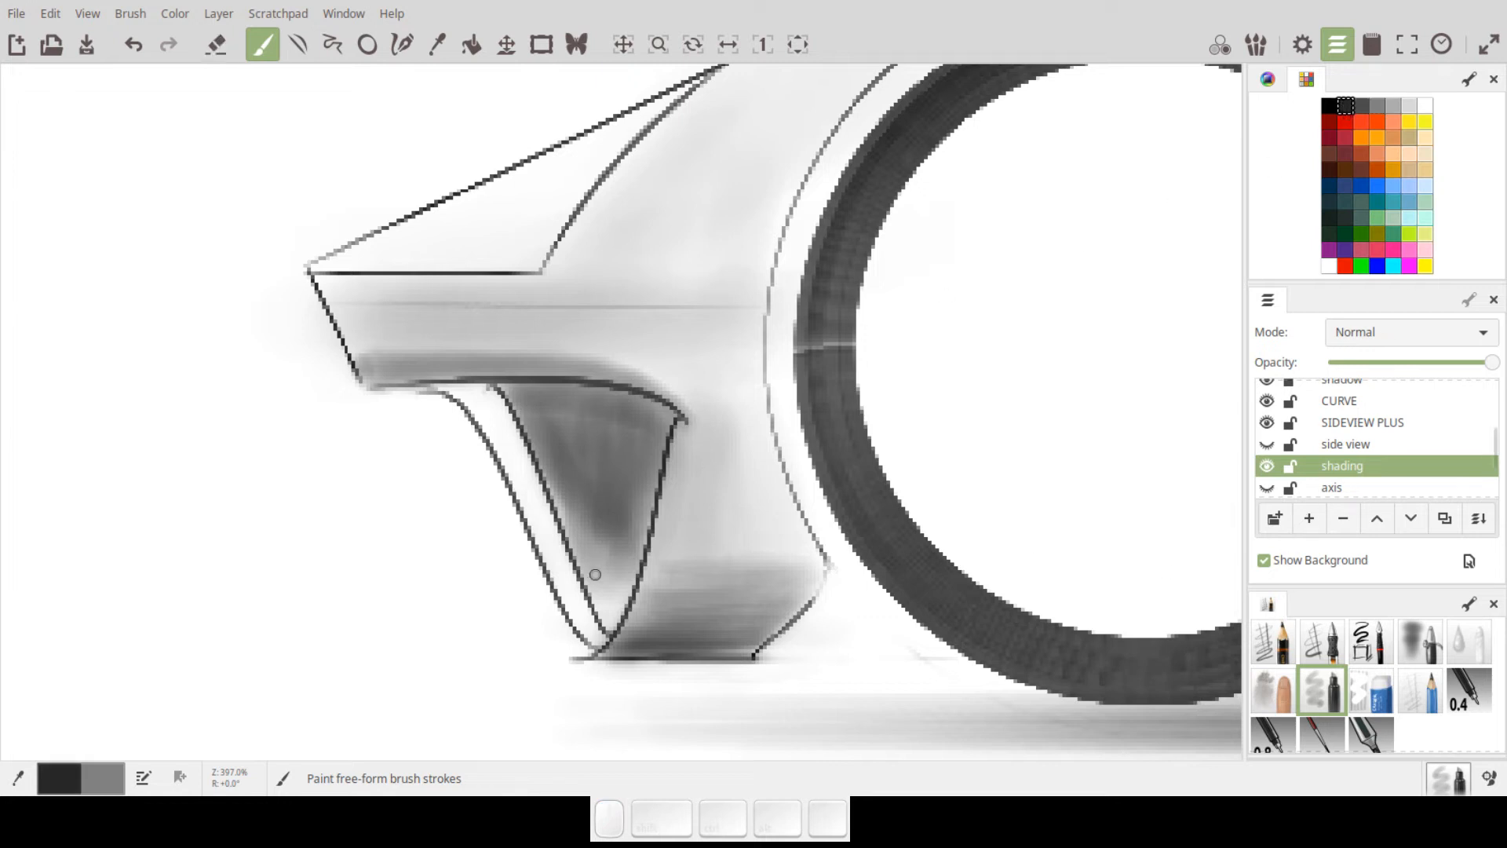
{"action": "mouse_move", "coordinate": [579, 500]}
{"action": "left_mouse_down"}
{"action": "mouse_move", "coordinate": [583, 554]}
{"action": "mouse_move", "coordinate": [550, 487]}
{"action": "mouse_move", "coordinate": [604, 588]}
{"action": "mouse_move", "coordinate": [606, 623]}
{"action": "mouse_move", "coordinate": [616, 610]}
{"action": "mouse_move", "coordinate": [607, 626]}
{"action": "mouse_move", "coordinate": [642, 518]}
{"action": "mouse_move", "coordinate": [618, 624]}
{"action": "mouse_move", "coordinate": [648, 536]}
{"action": "mouse_move", "coordinate": [604, 608]}
{"action": "mouse_move", "coordinate": [580, 509]}
{"action": "left_mouse_up"}
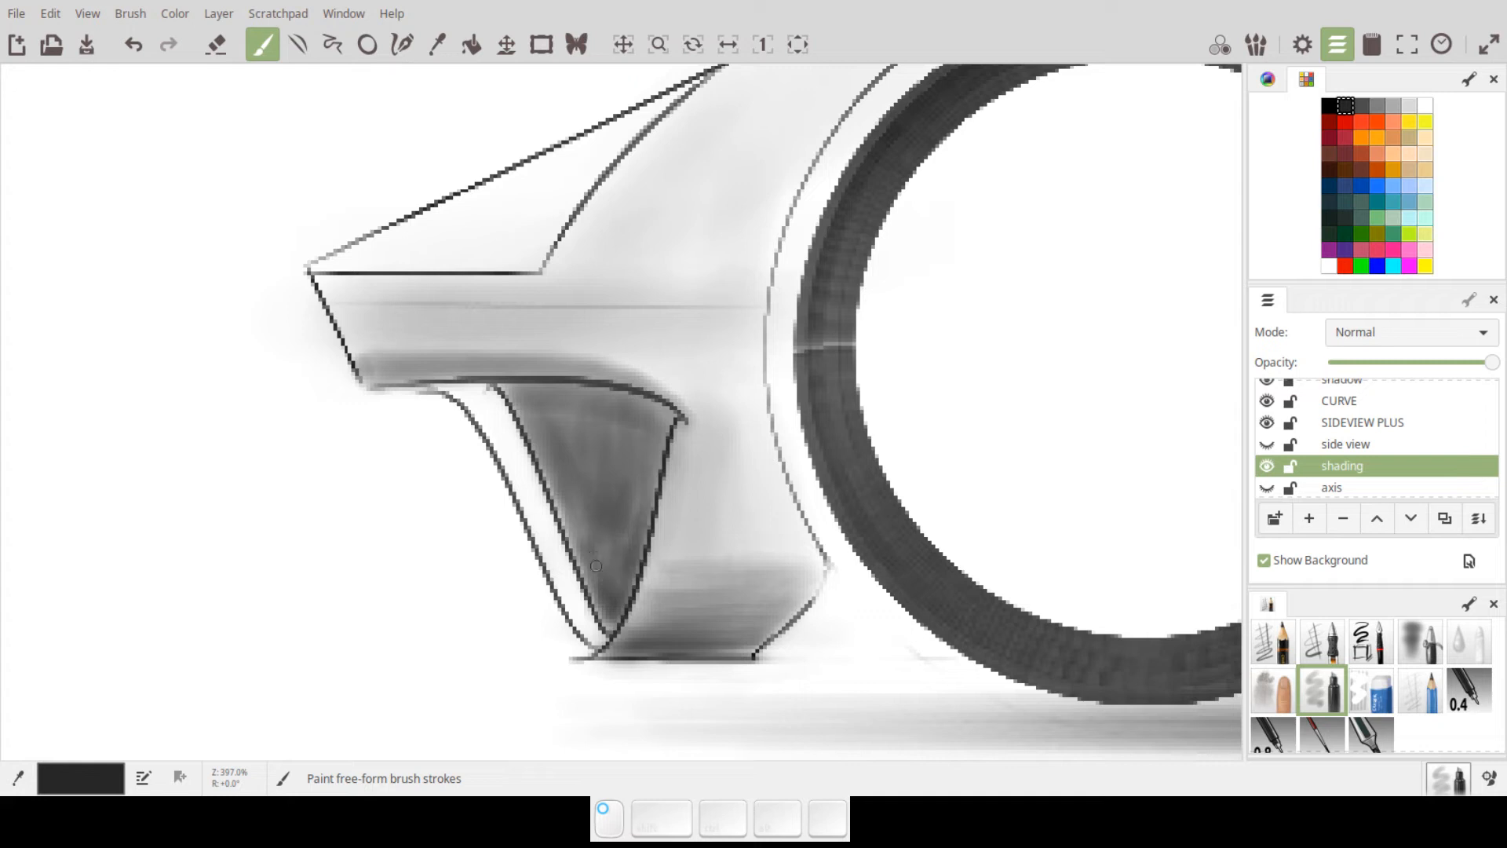
- Blend the marker strokes inside the front bumper intake into an even dark tone with the water brush
{"action": "left_click", "coordinate": [1469, 641]}
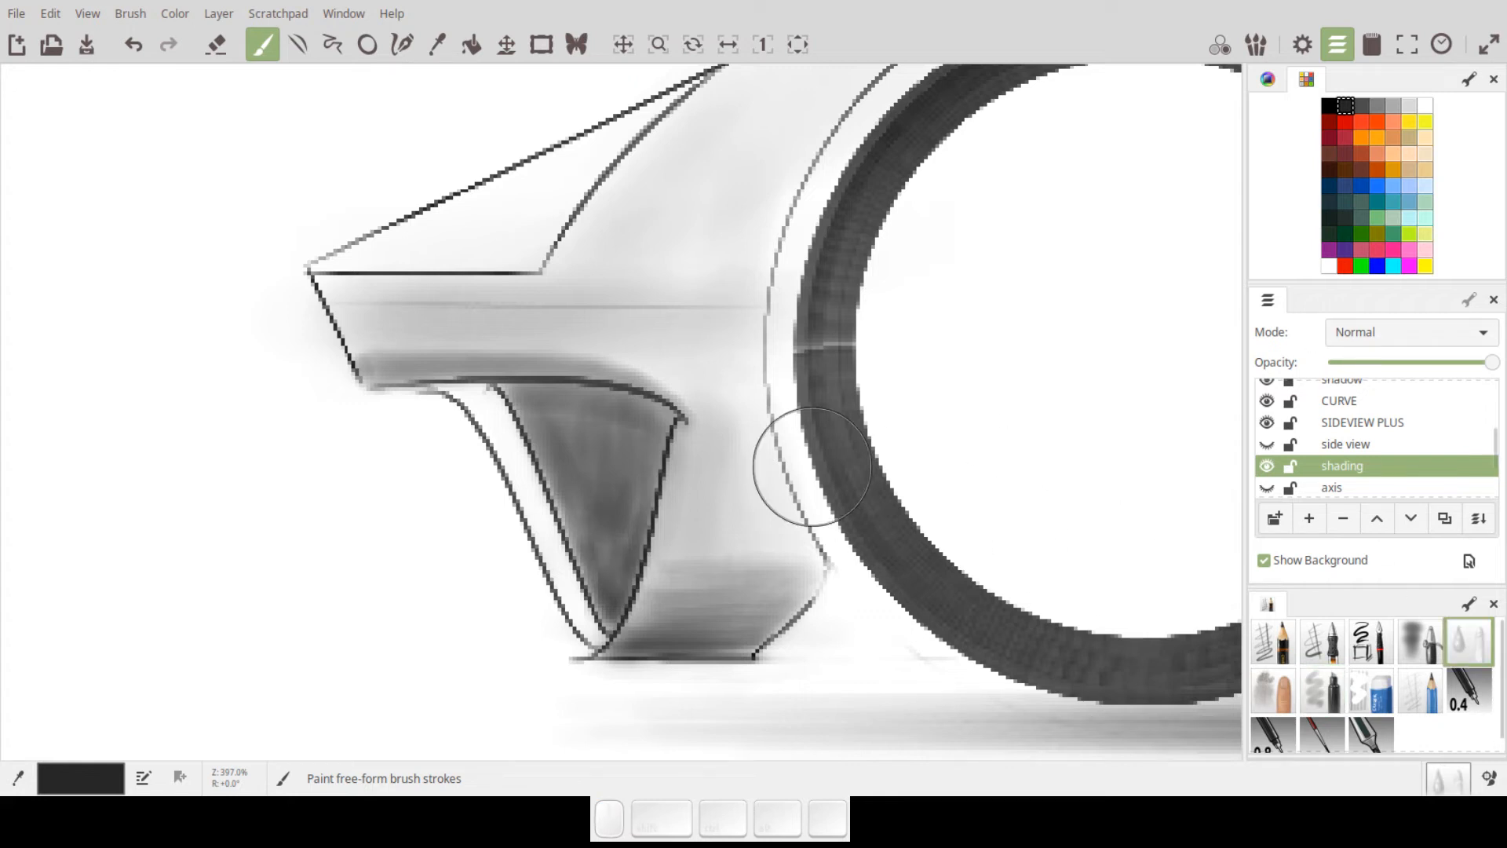
{"action": "key", "text": "d"}
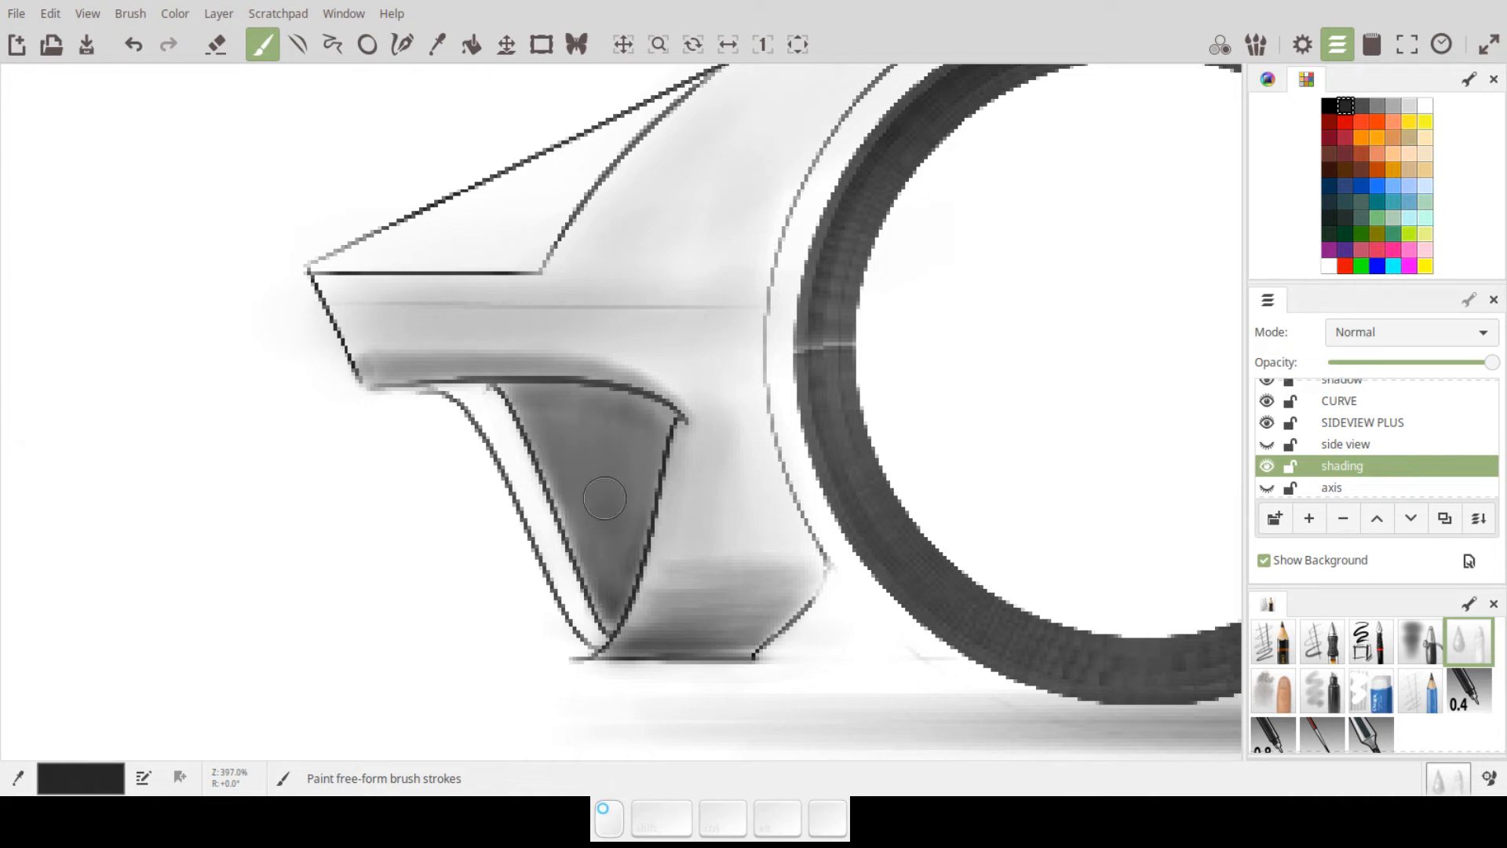
{"action": "mouse_move", "coordinate": [580, 418]}
{"action": "left_mouse_down"}
{"action": "mouse_move", "coordinate": [536, 398]}
{"action": "mouse_move", "coordinate": [612, 408]}
{"action": "left_mouse_up"}
{"action": "left_click_drag", "start_coordinate": [648, 463], "coordinate": [652, 479]}
{"action": "left_click_drag", "start_coordinate": [609, 583], "coordinate": [600, 615]}
- Enlarge the water brush and smooth the grey shading on the car's side around the scoop
{"action": "mouse_move", "coordinate": [832, 451]}
{"action": "left_mouse_down"}
{"action": "mouse_move", "coordinate": [890, 330]}
{"action": "mouse_move", "coordinate": [538, 444]}
{"action": "left_mouse_up"}
{"action": "mouse_move", "coordinate": [952, 410]}
{"action": "left_mouse_down"}
{"action": "mouse_move", "coordinate": [694, 471]}
{"action": "mouse_move", "coordinate": [640, 468]}
{"action": "mouse_move", "coordinate": [499, 381]}
{"action": "mouse_move", "coordinate": [475, 444]}
{"action": "mouse_move", "coordinate": [630, 419]}
{"action": "mouse_move", "coordinate": [587, 454]}
{"action": "mouse_move", "coordinate": [616, 426]}
{"action": "mouse_move", "coordinate": [710, 420]}
{"action": "left_mouse_up"}
{"action": "key", "text": "f"}
{"action": "key", "text": "f"}
{"action": "key", "text": "f"}
{"action": "left_click_drag", "start_coordinate": [440, 492], "coordinate": [411, 492]}
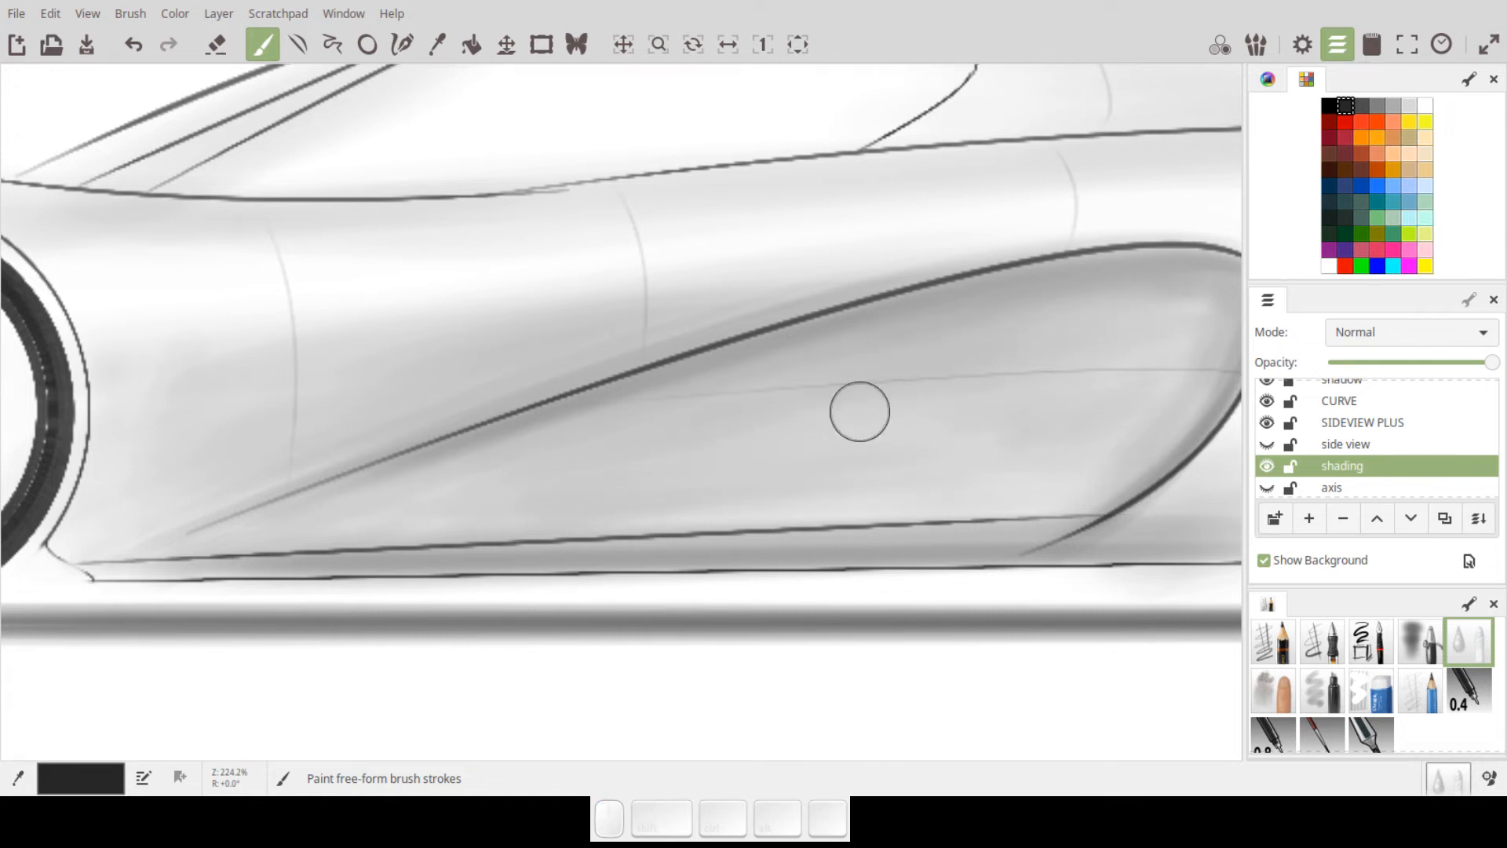
{"action": "left_click_drag", "start_coordinate": [1029, 534], "coordinate": [920, 526]}
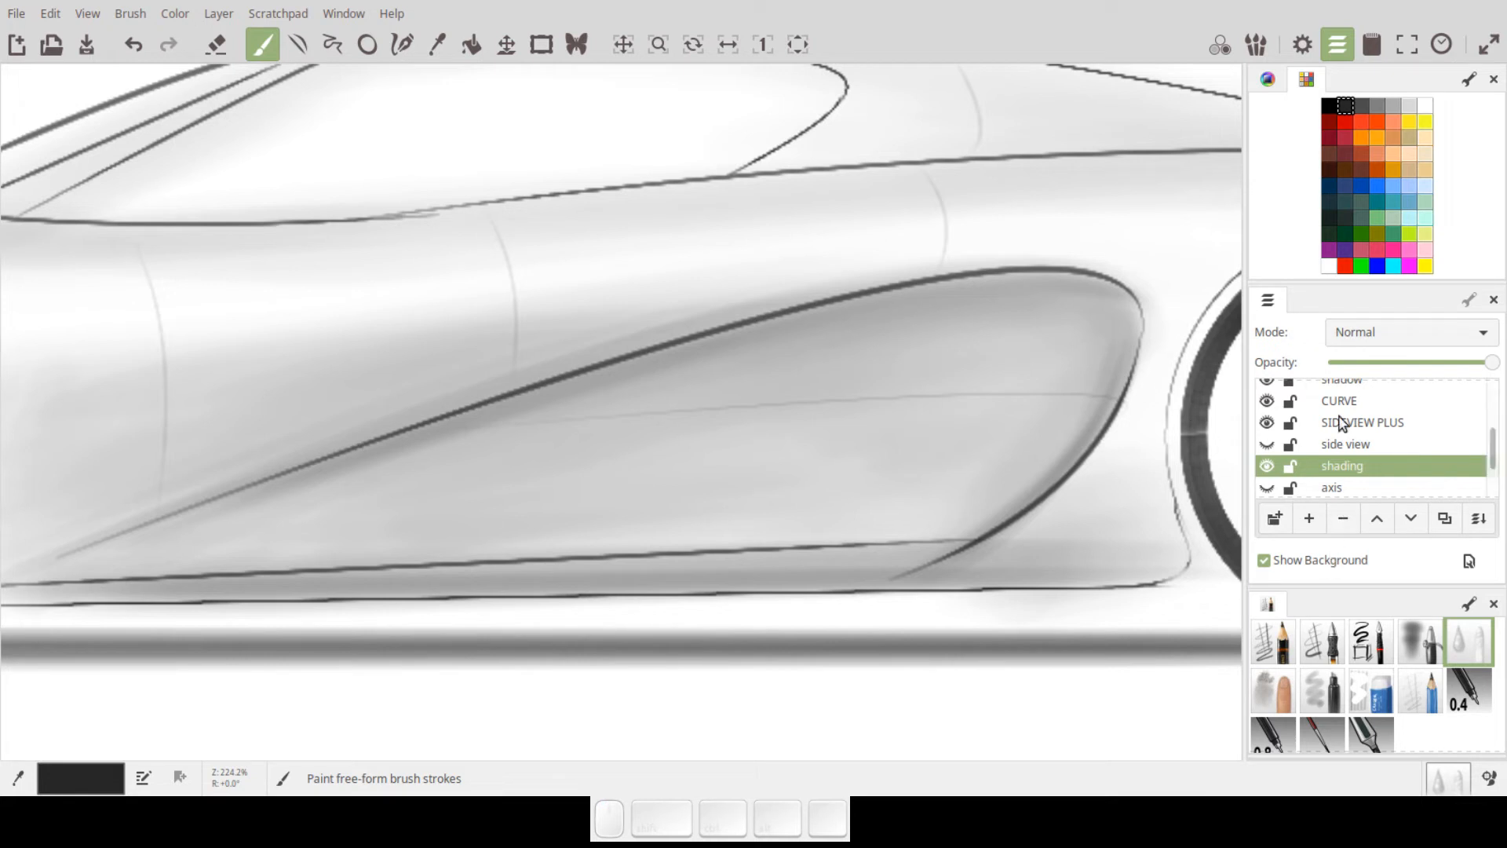
- Darken the inside of the side scoop beneath its upper edge with a black soft-brush line, bent to follow the curve
{"action": "left_click", "coordinate": [1330, 107]}
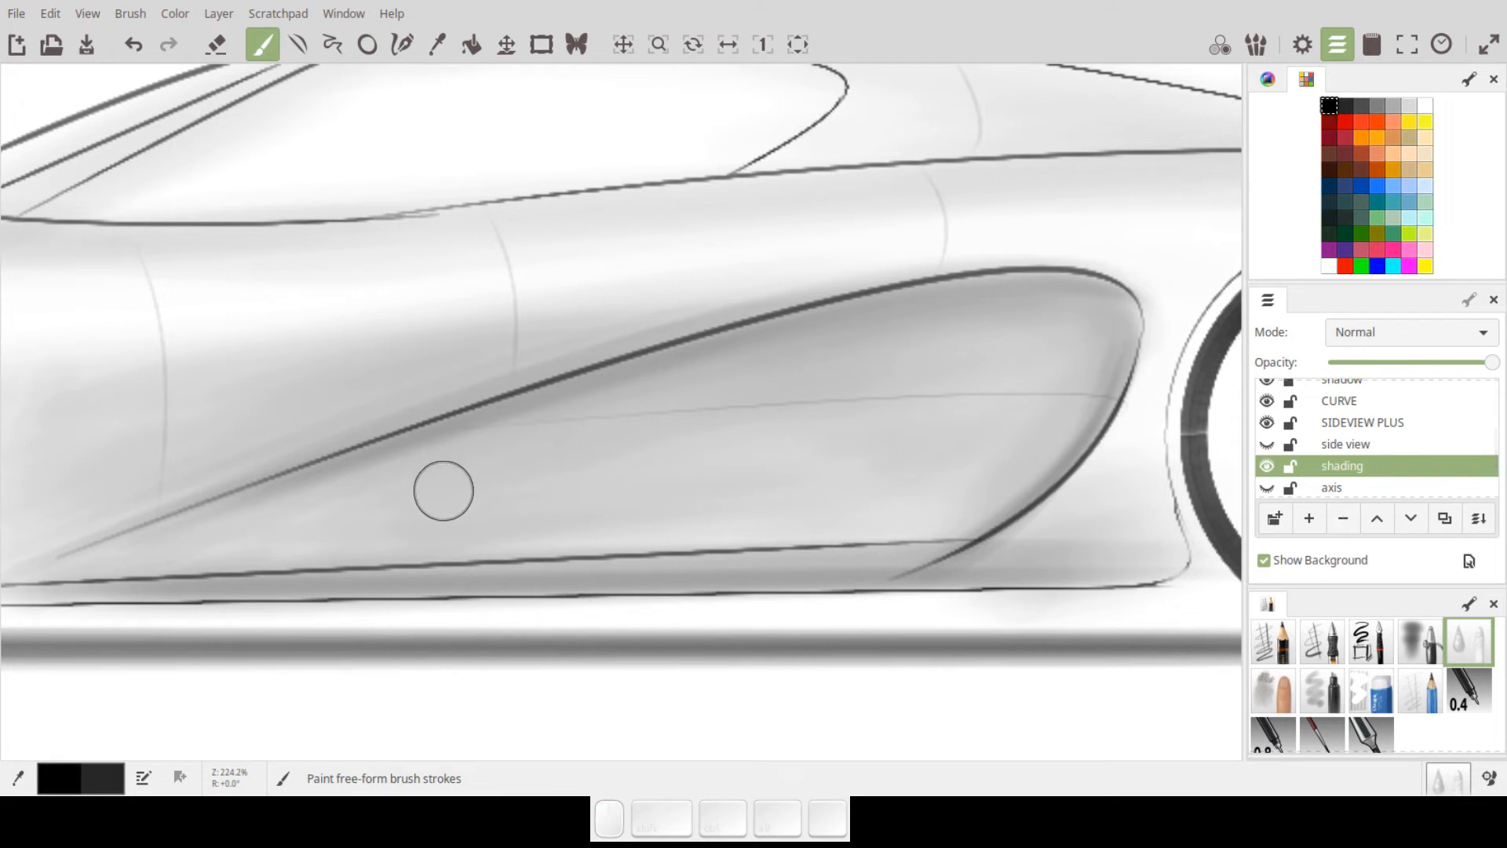
{"action": "key", "text": "k"}
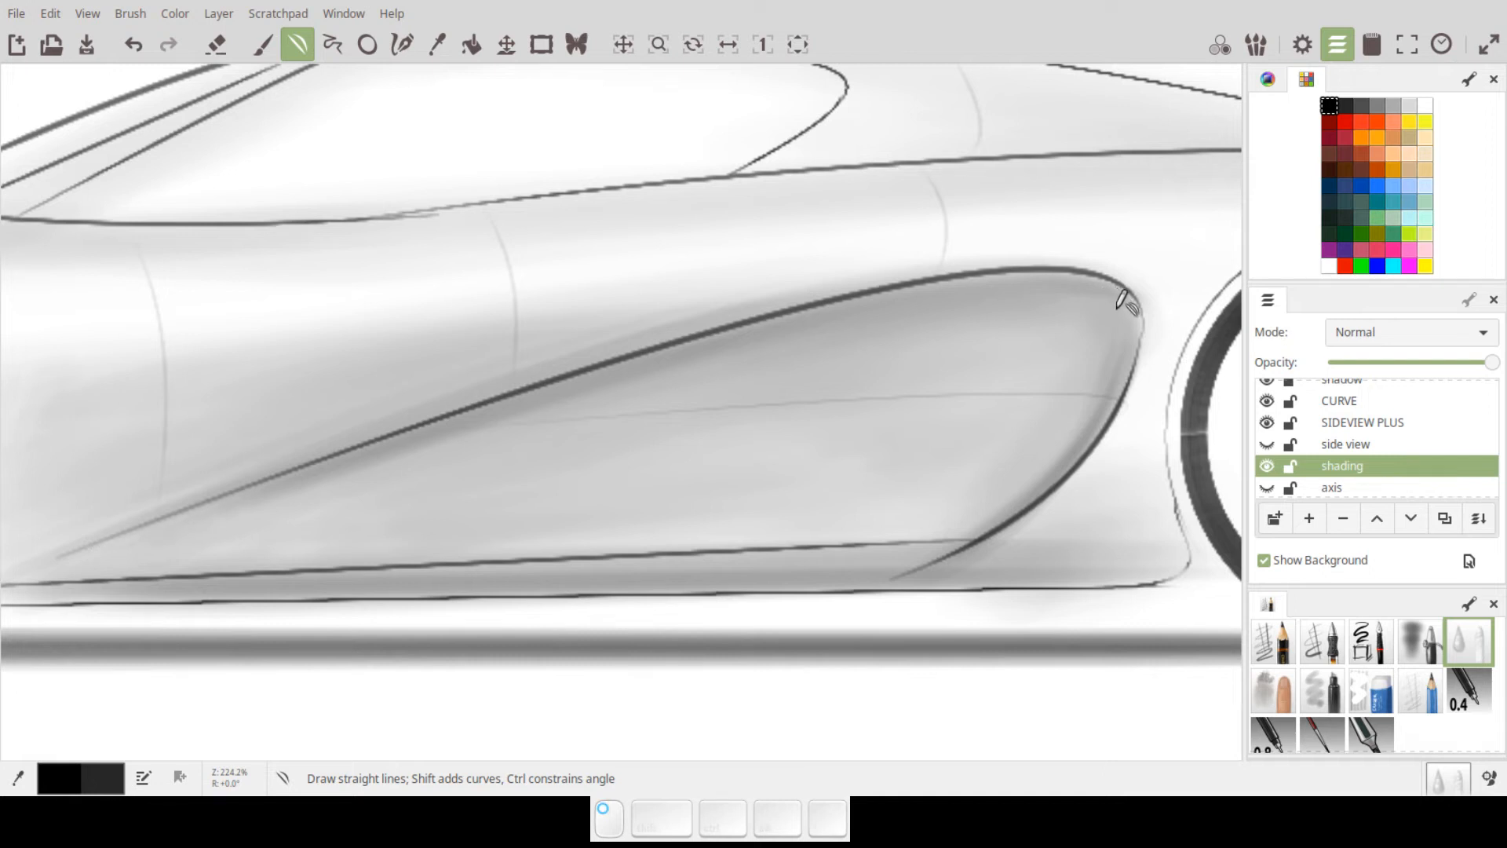
{"action": "key", "text": "ctrl+z"}
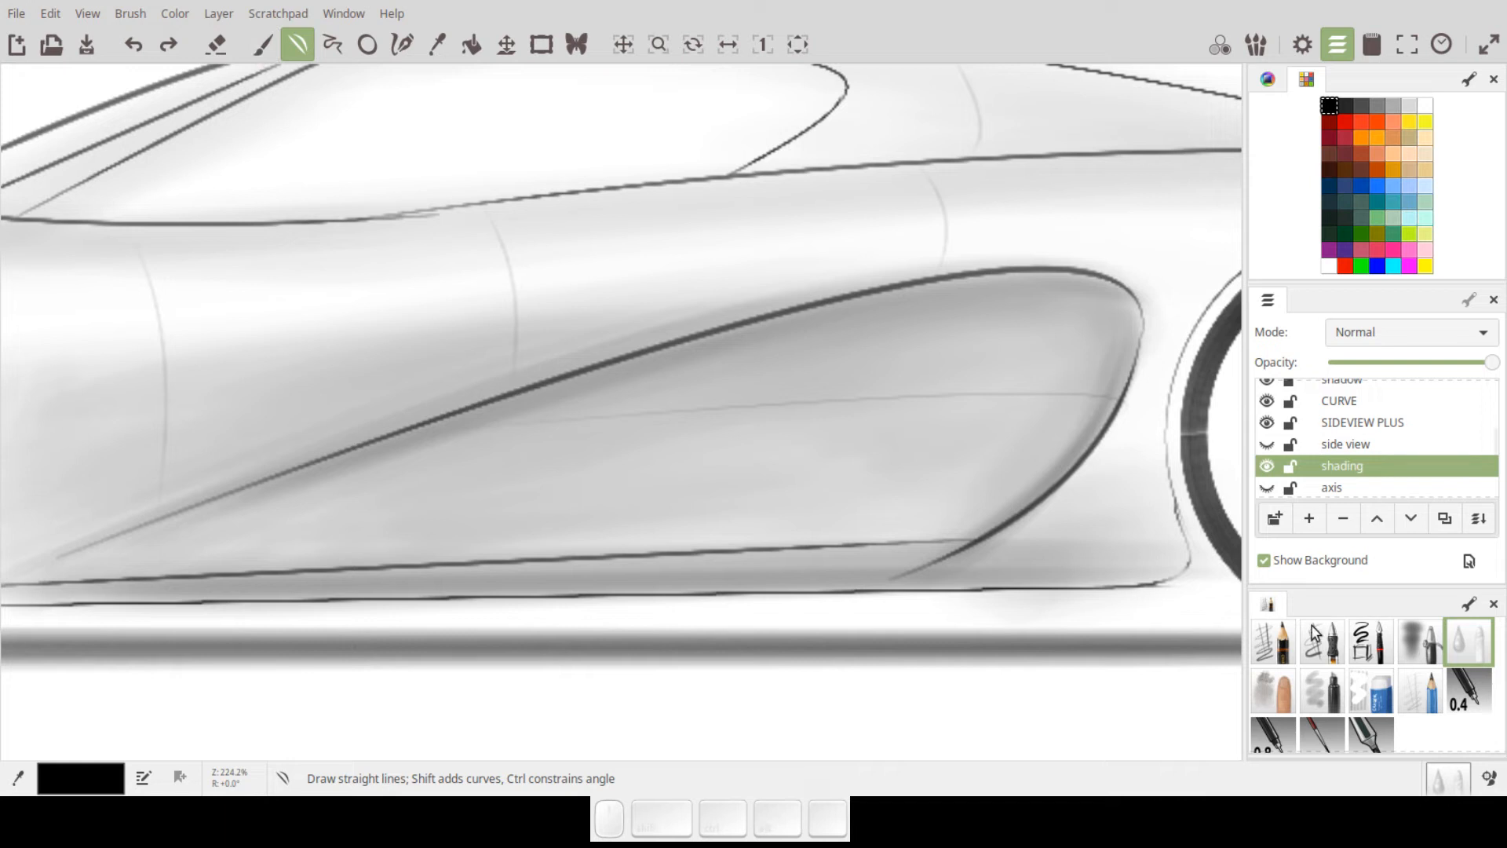
{"action": "left_click", "coordinate": [1418, 641]}
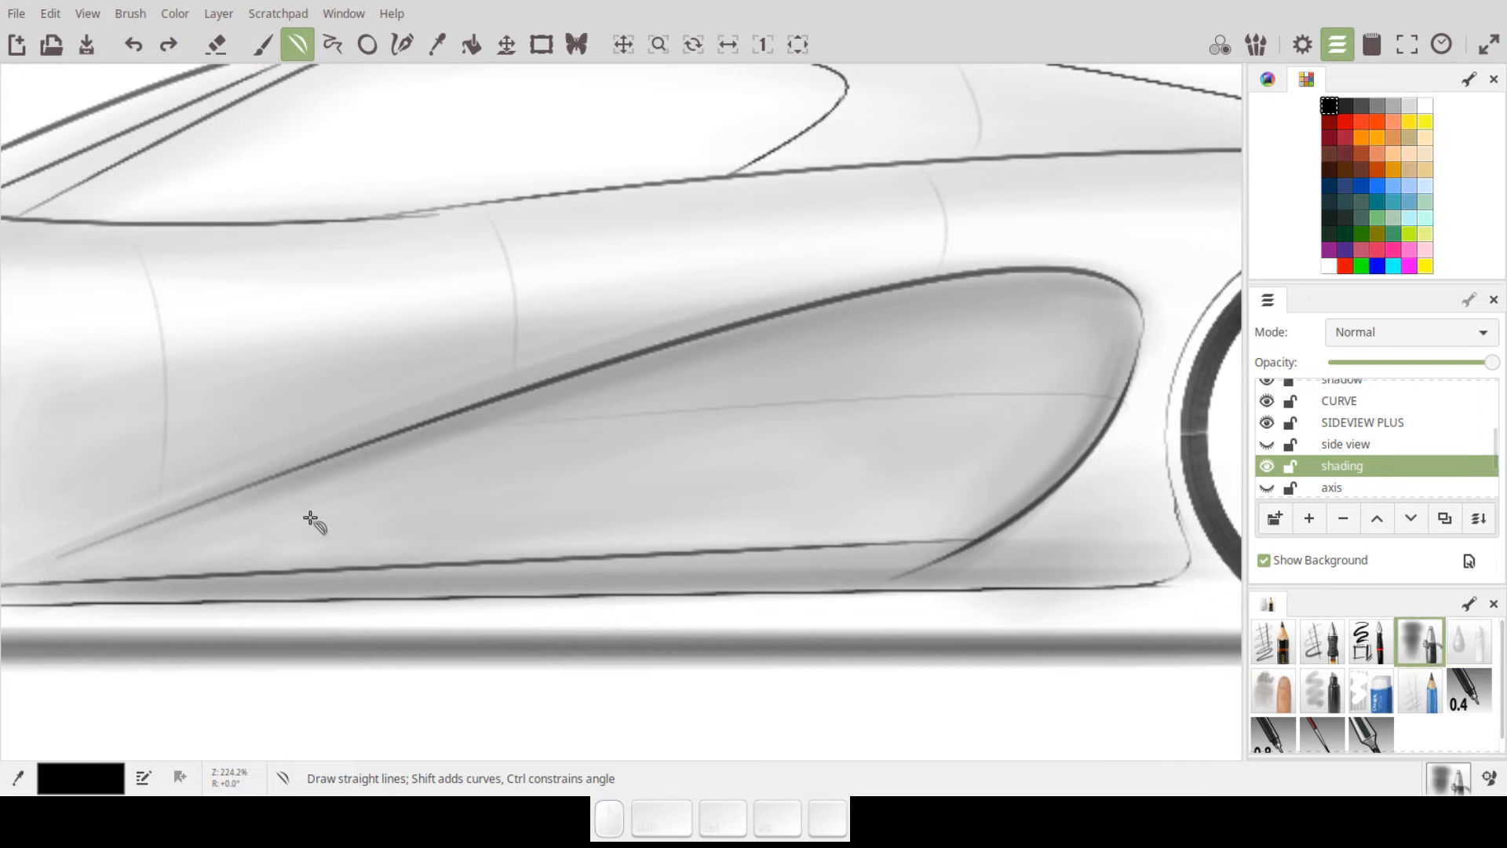
{"action": "mouse_move", "coordinate": [104, 565]}
{"action": "left_mouse_down"}
{"action": "mouse_move", "coordinate": [421, 448]}
{"action": "mouse_move", "coordinate": [861, 337]}
{"action": "mouse_move", "coordinate": [1101, 332]}
{"action": "mouse_move", "coordinate": [1108, 360]}
{"action": "left_mouse_up"}
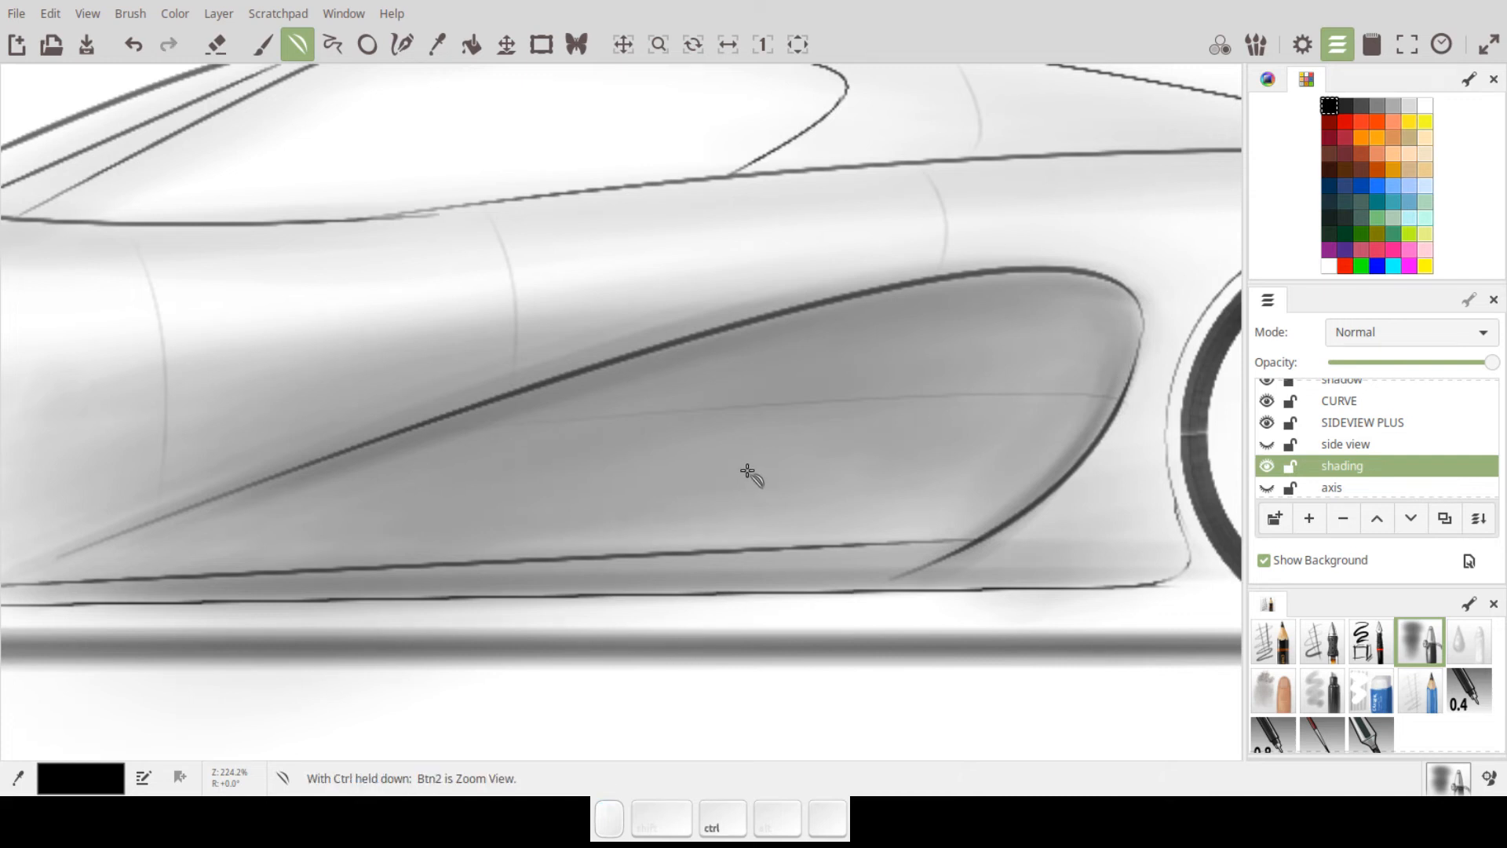
{"action": "key", "text": "ctrl+z"}
{"action": "mouse_move", "coordinate": [256, 540]}
{"action": "left_mouse_down"}
{"action": "mouse_move", "coordinate": [1003, 350]}
{"action": "mouse_move", "coordinate": [1110, 339]}
{"action": "left_mouse_up"}
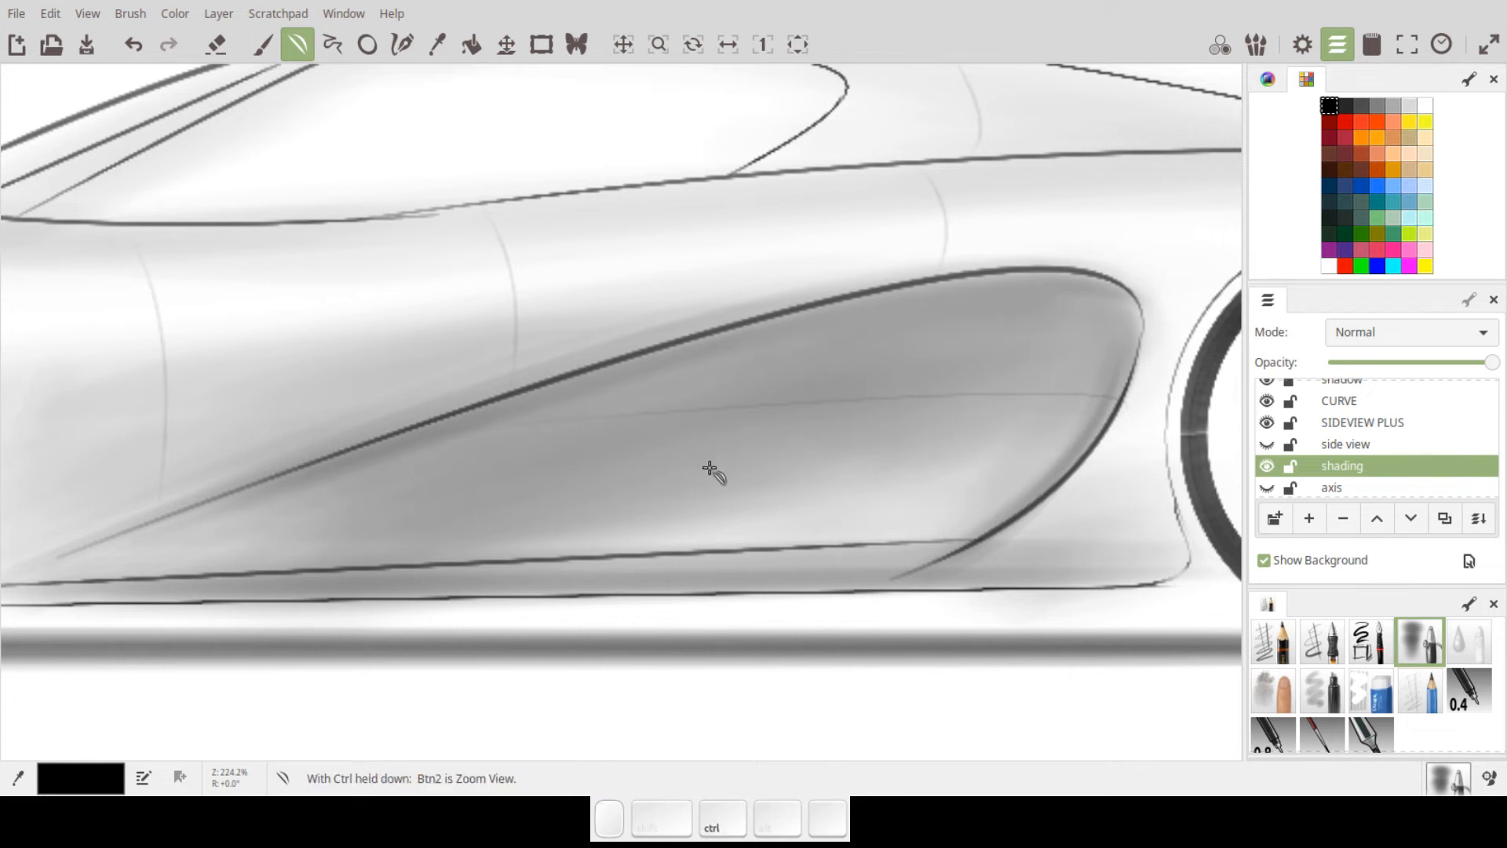
{"action": "key", "text": "ctrl+z"}
{"action": "left_click_drag", "start_coordinate": [132, 549], "coordinate": [1108, 296]}
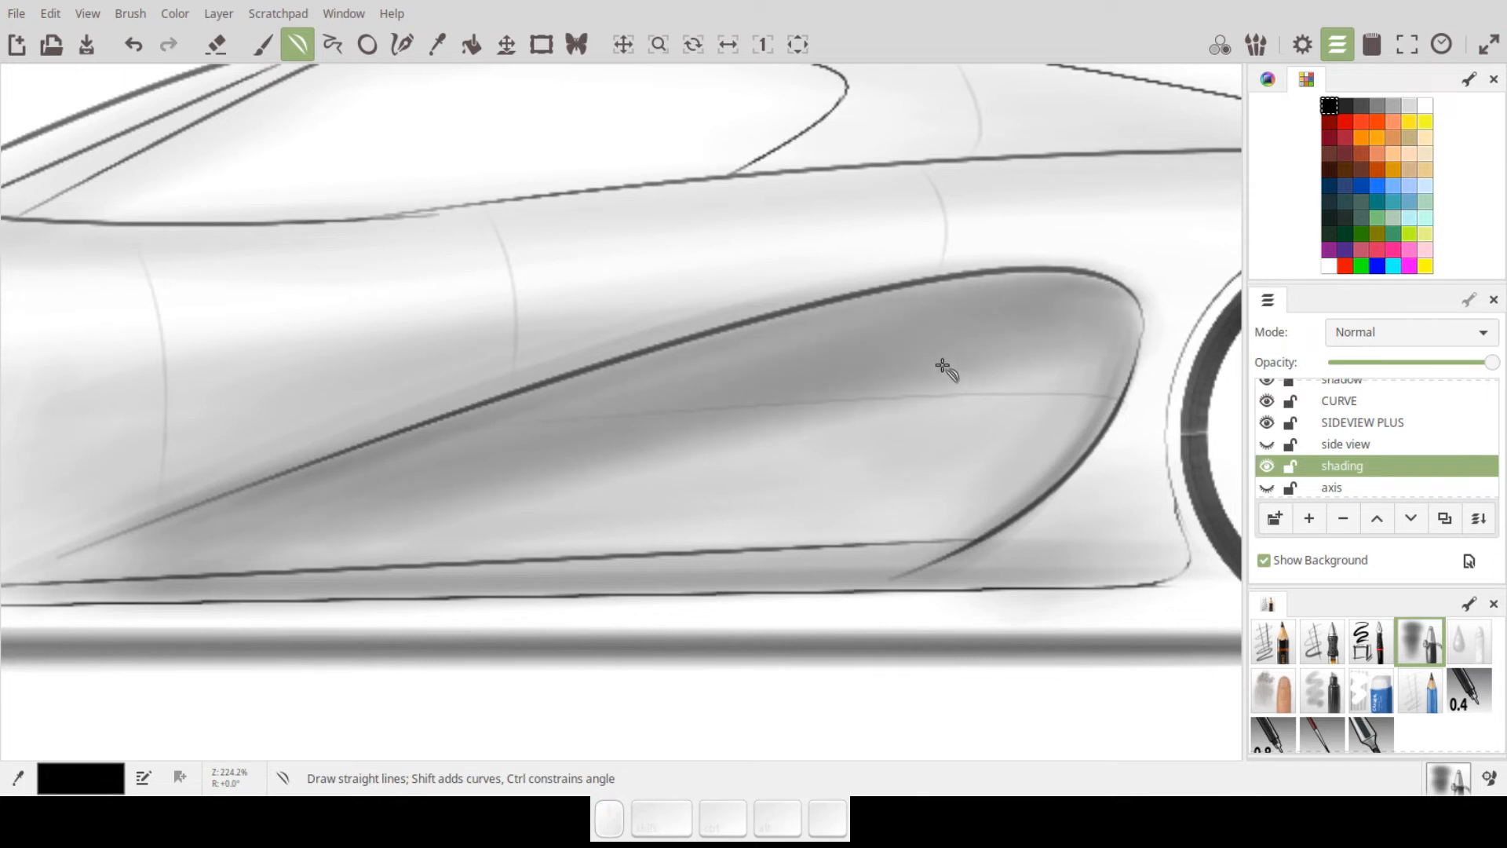
{"action": "mouse_move", "coordinate": [857, 356]}
{"action": "left_mouse_down"}
{"action": "mouse_move", "coordinate": [795, 341]}
{"action": "mouse_move", "coordinate": [810, 345]}
{"action": "left_mouse_up"}
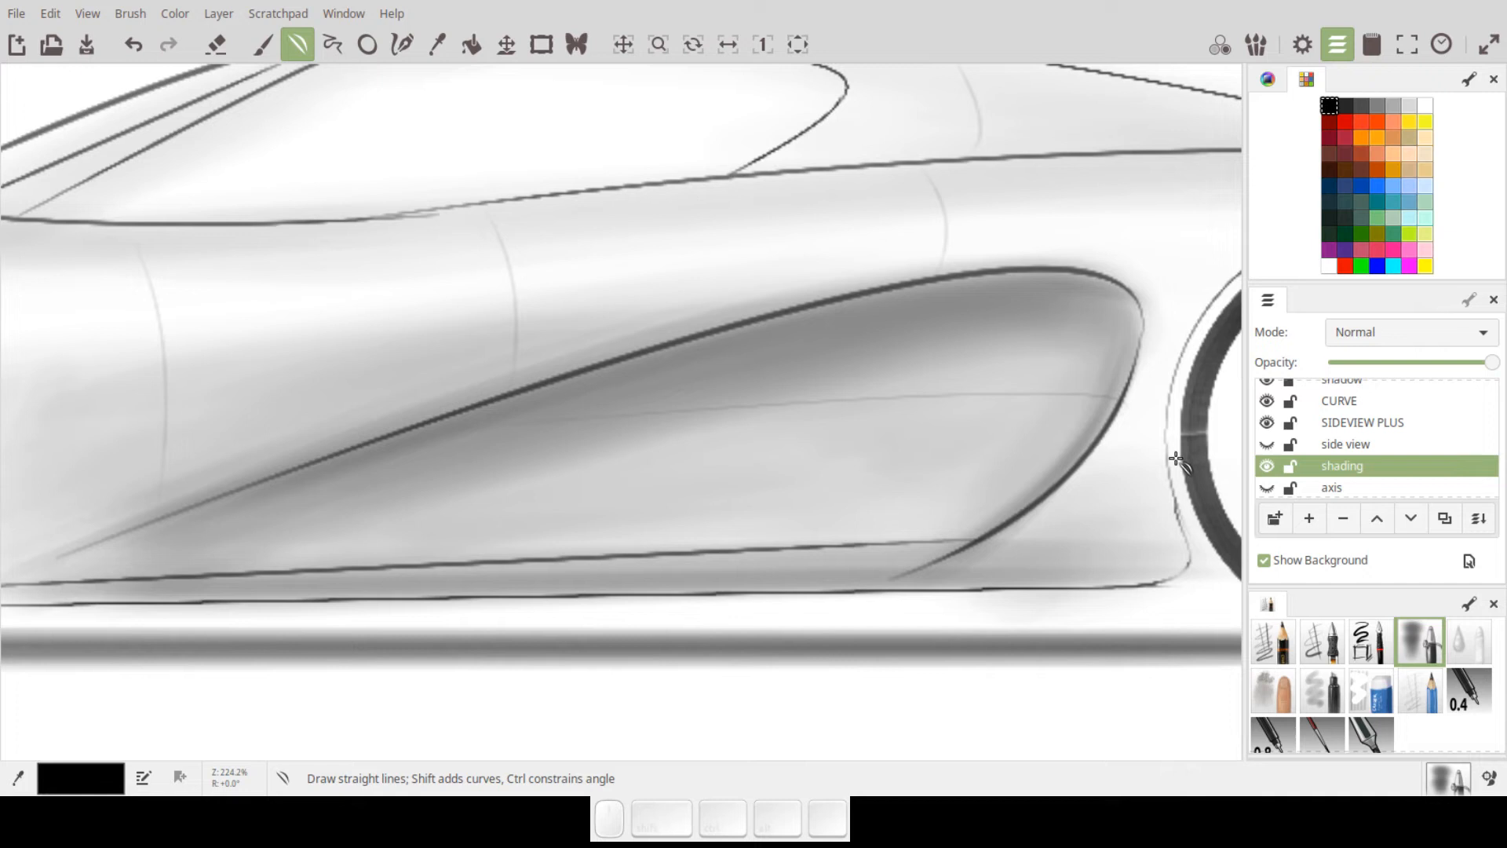
- Soften the upper edge of the grey band on the nose with light grey soft-brush lines above the intake
{"action": "scroll", "coordinate": [1105, 338], "scroll_direction": "down", "scroll_amount": 3}
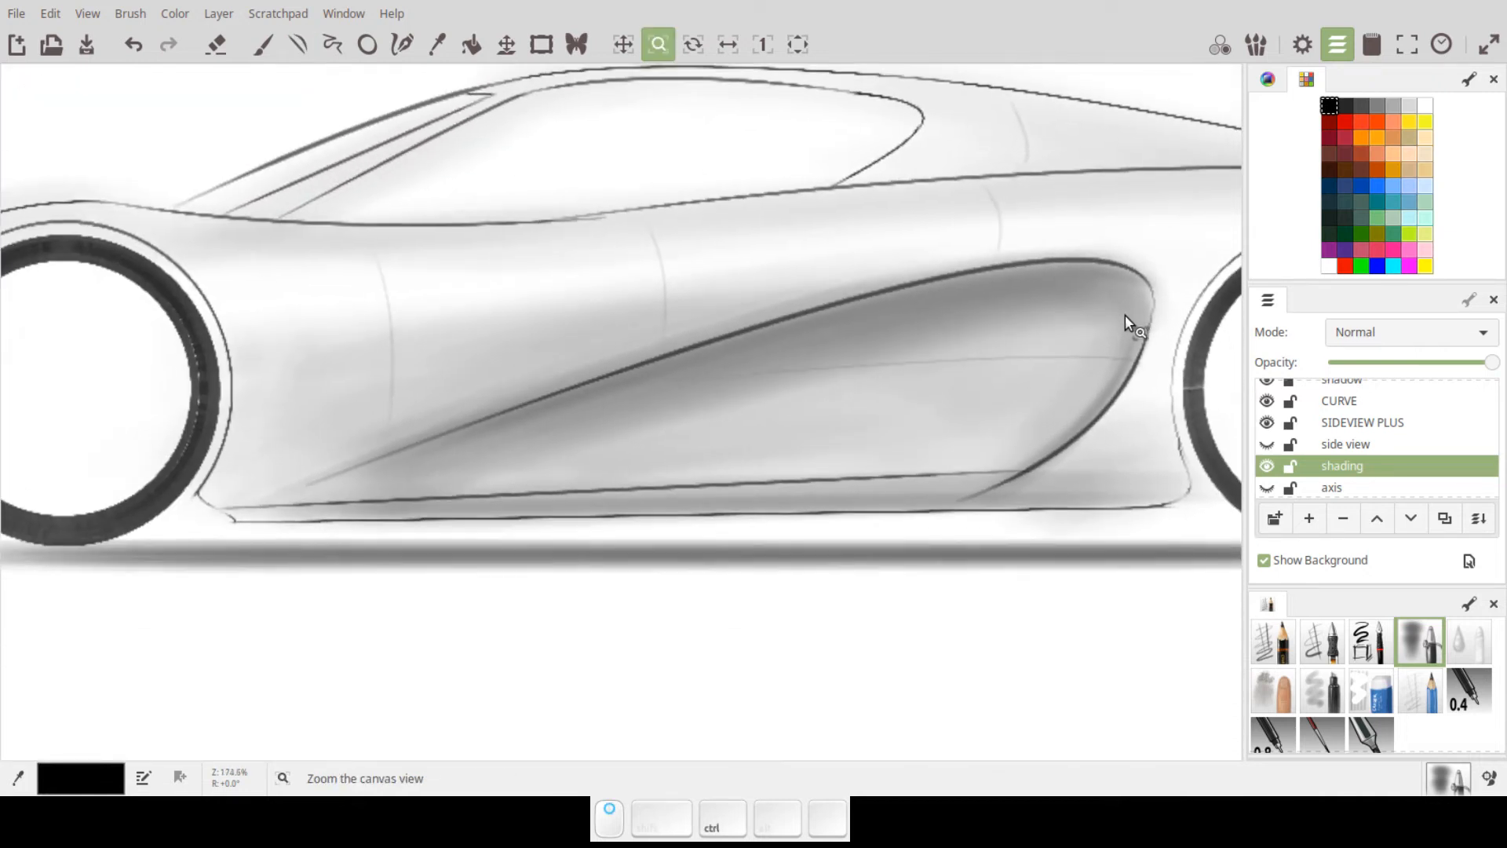
{"action": "scroll", "coordinate": [1104, 328], "scroll_direction": "down", "scroll_amount": 1}
{"action": "left_click_drag", "start_coordinate": [1120, 327], "coordinate": [1177, 336]}
{"action": "left_click_drag", "start_coordinate": [1018, 459], "coordinate": [1119, 488]}
{"action": "left_click_drag", "start_coordinate": [802, 544], "coordinate": [1185, 575]}
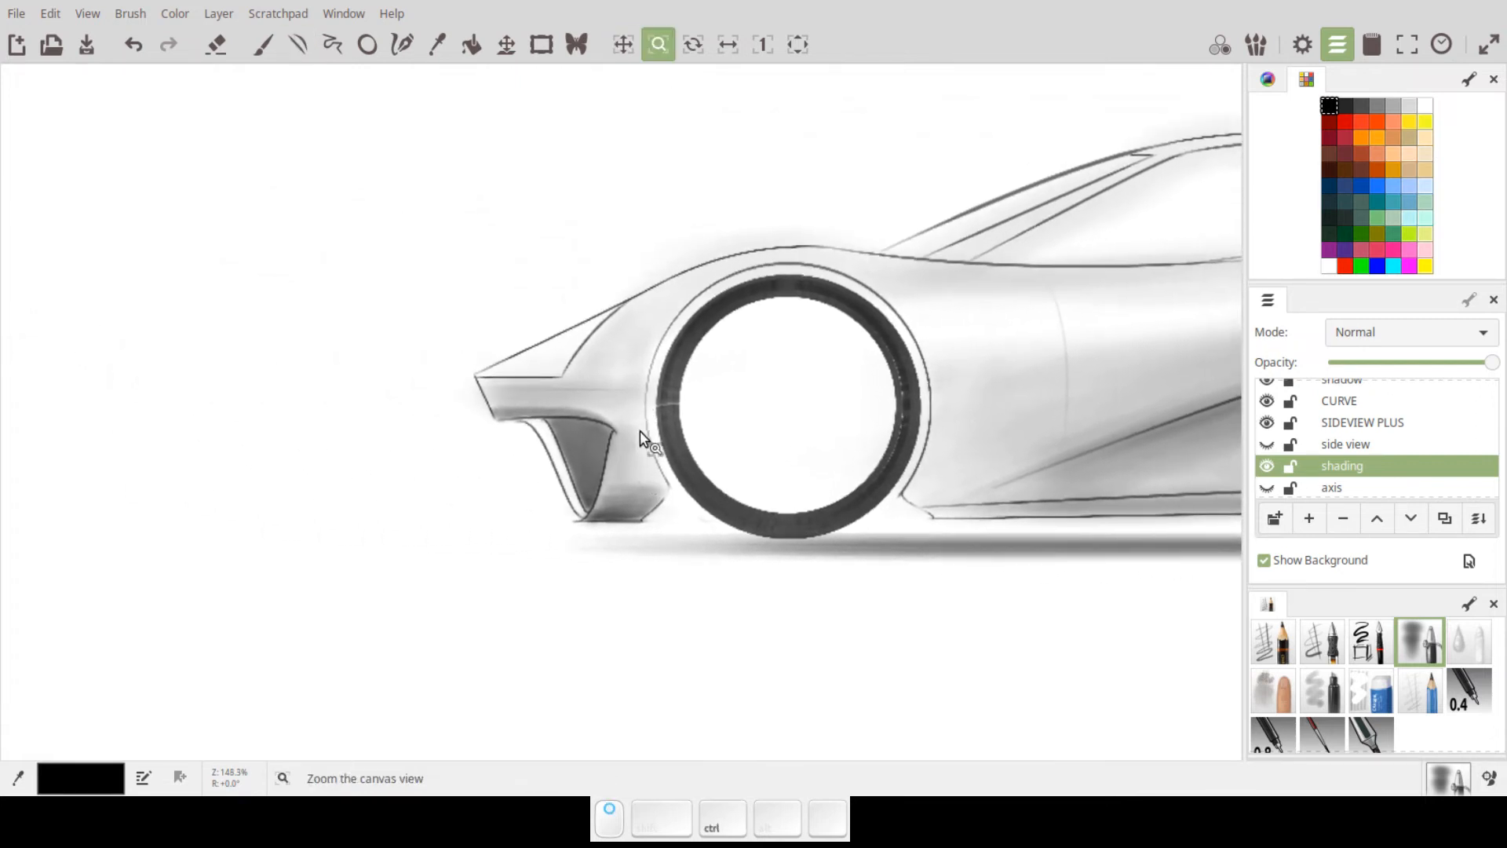
{"action": "scroll", "coordinate": [639, 431], "scroll_direction": "up", "scroll_amount": 5}
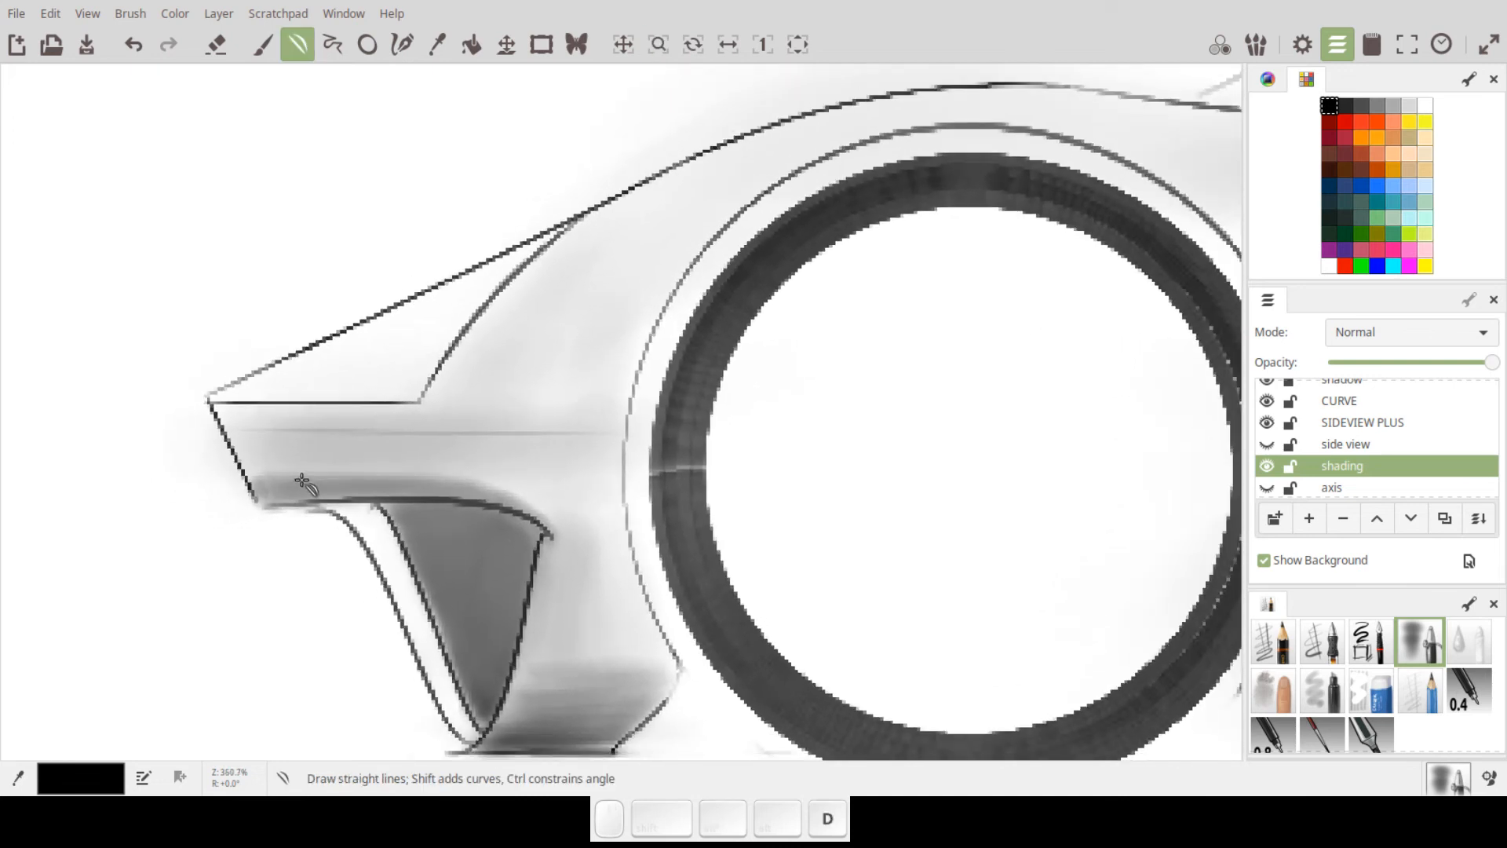
{"action": "mouse_move", "coordinate": [255, 465]}
{"action": "left_mouse_down"}
{"action": "mouse_move", "coordinate": [601, 444]}
{"action": "mouse_move", "coordinate": [577, 468]}
{"action": "left_mouse_up"}
{"action": "key", "text": "ctrl"}
{"action": "key", "text": "ctrl+z"}
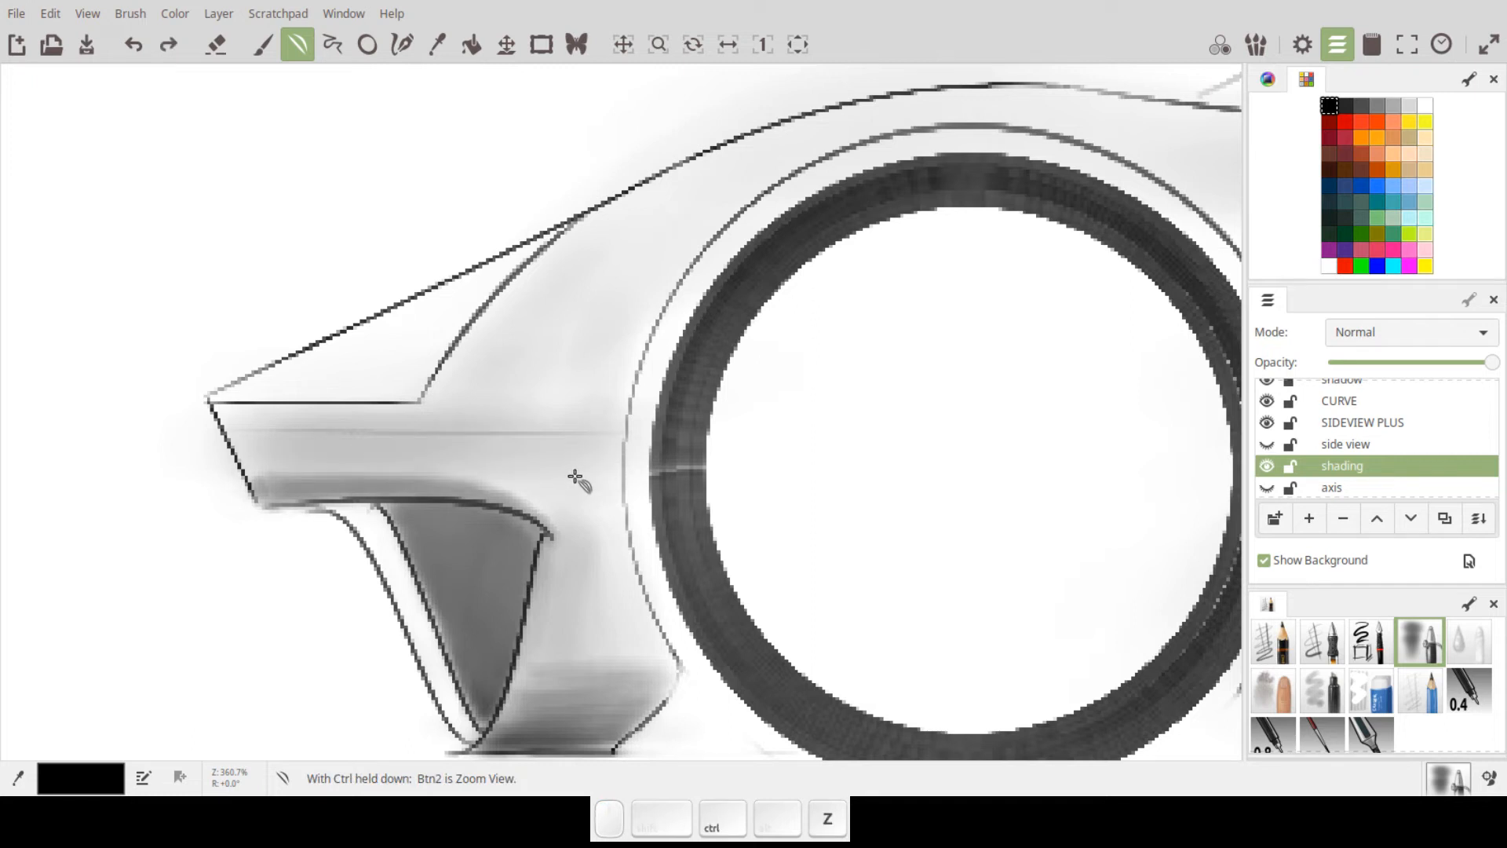
{"action": "left_click", "coordinate": [1408, 105]}
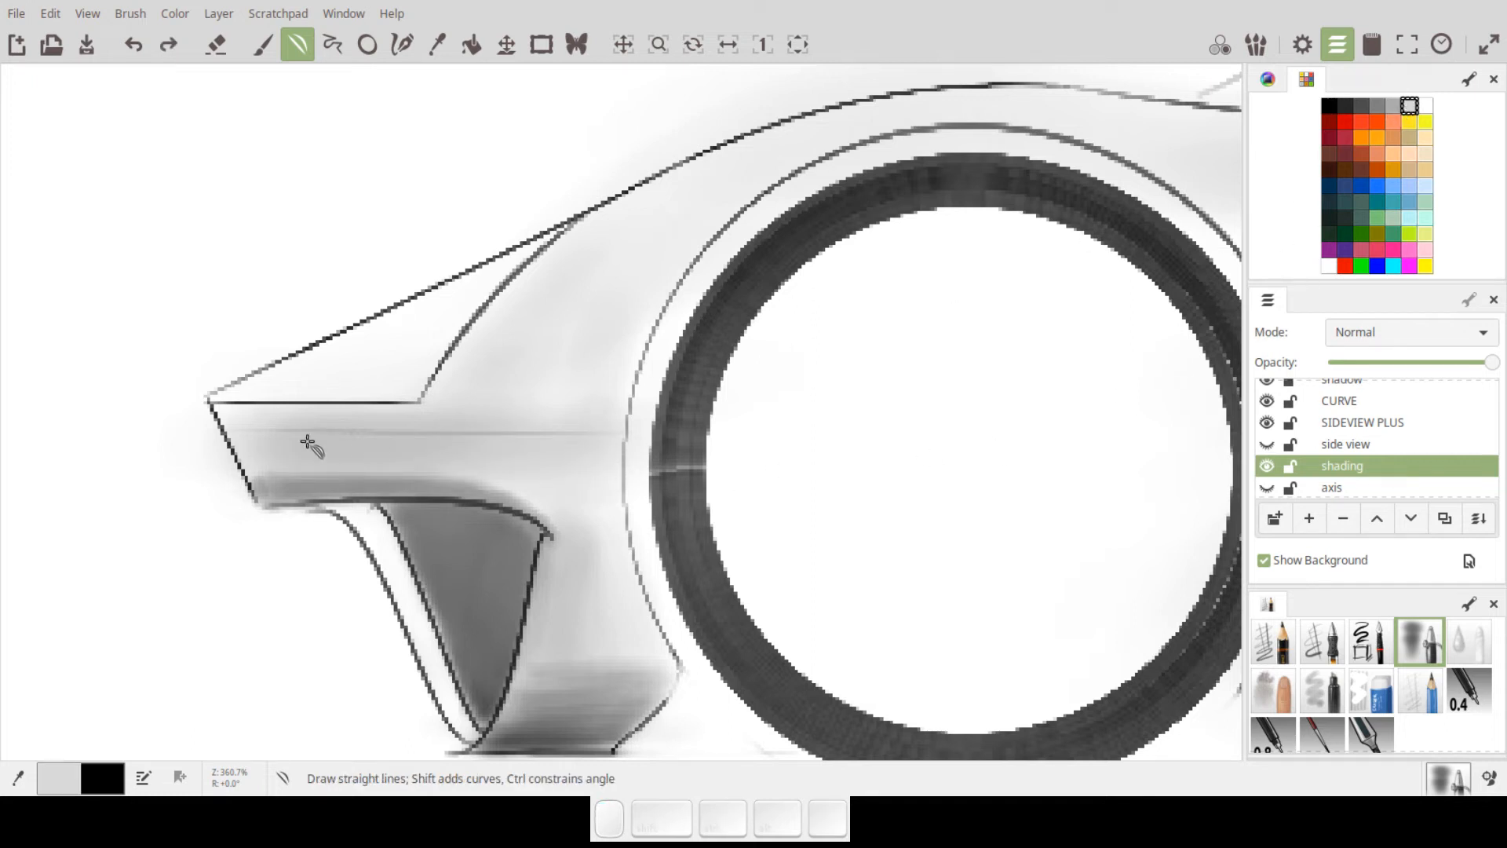
{"action": "left_click_drag", "start_coordinate": [586, 437], "coordinate": [625, 452]}
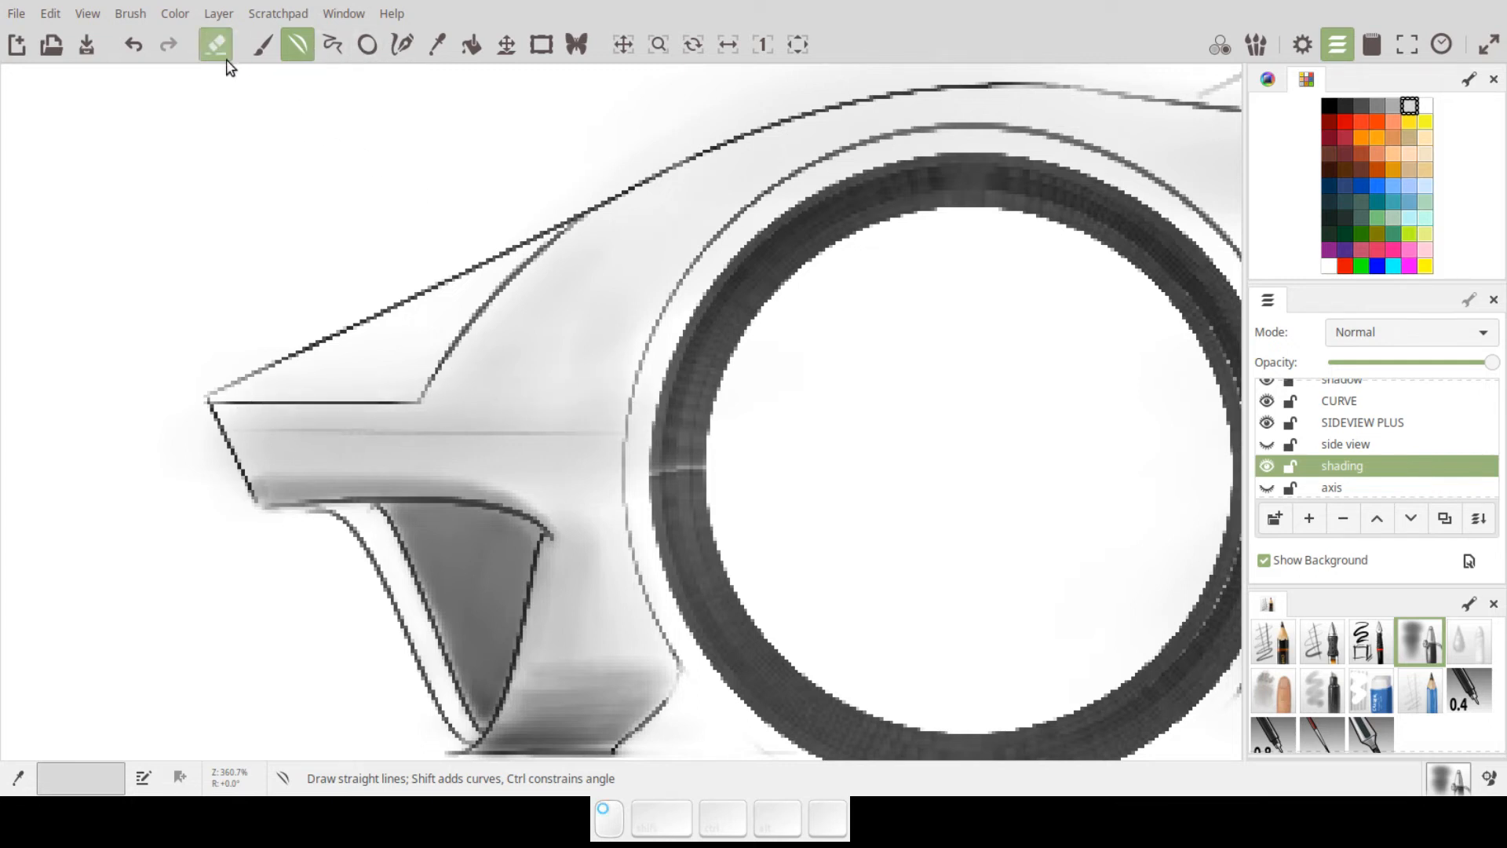
- With the pencil brush in freehand eraser mode, remove the shading that spills outside the nose and hood outline
{"action": "left_click", "coordinate": [1280, 644]}
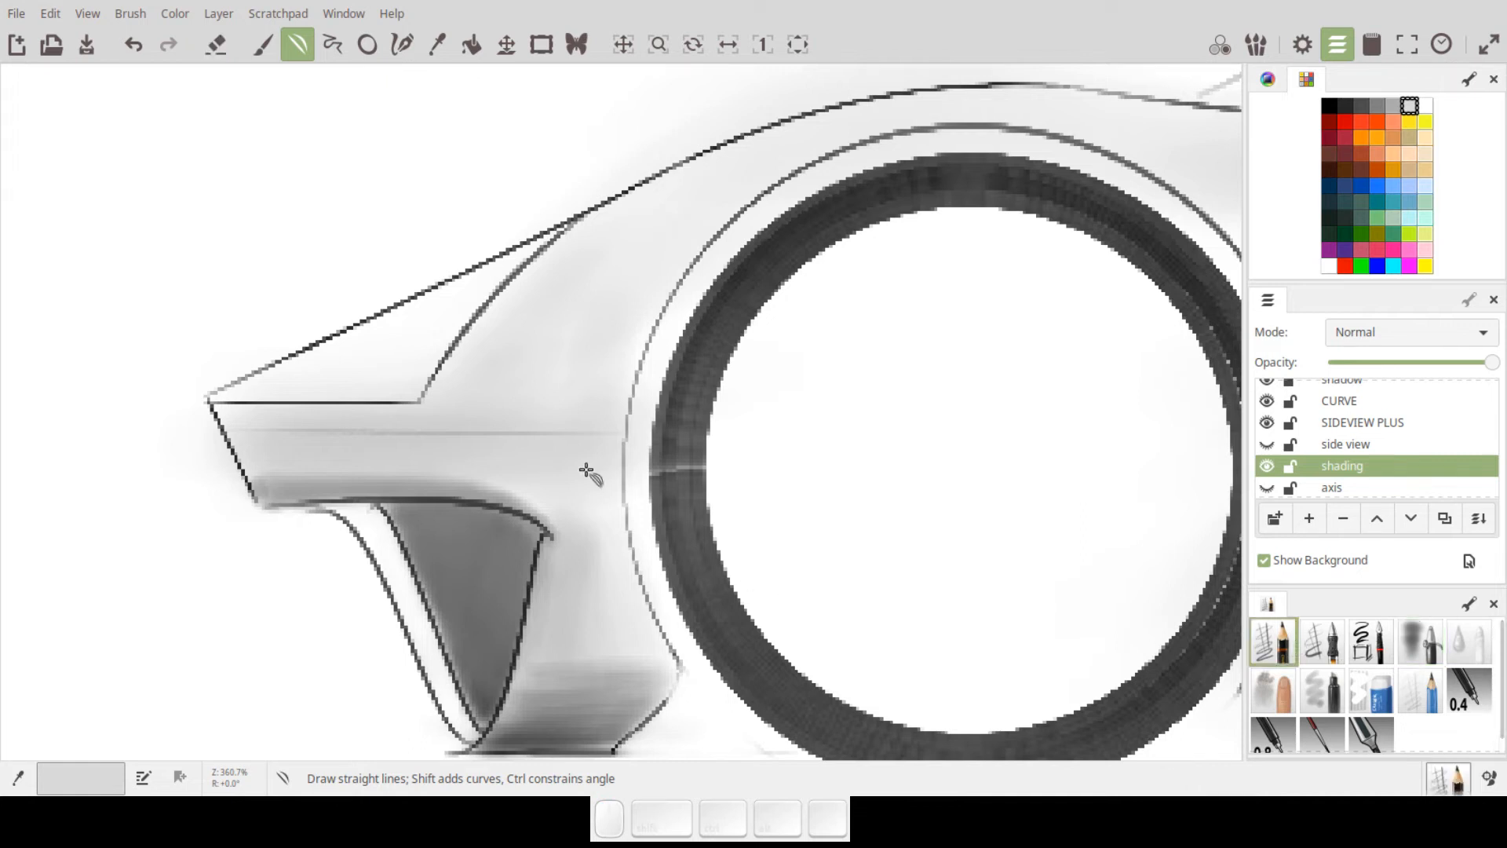
{"action": "key", "text": "p"}
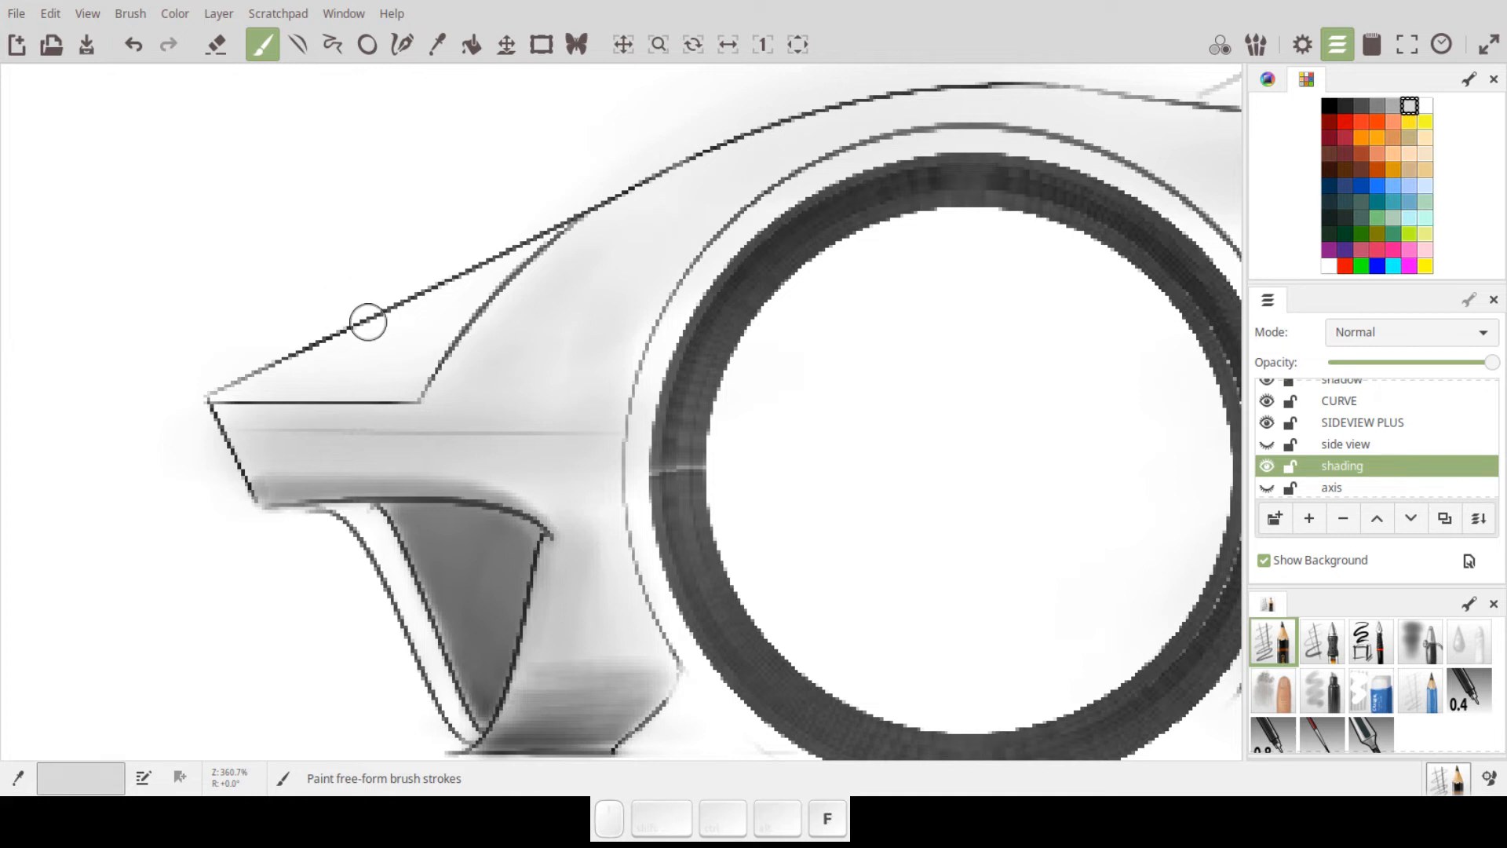
{"action": "left_click", "coordinate": [216, 44]}
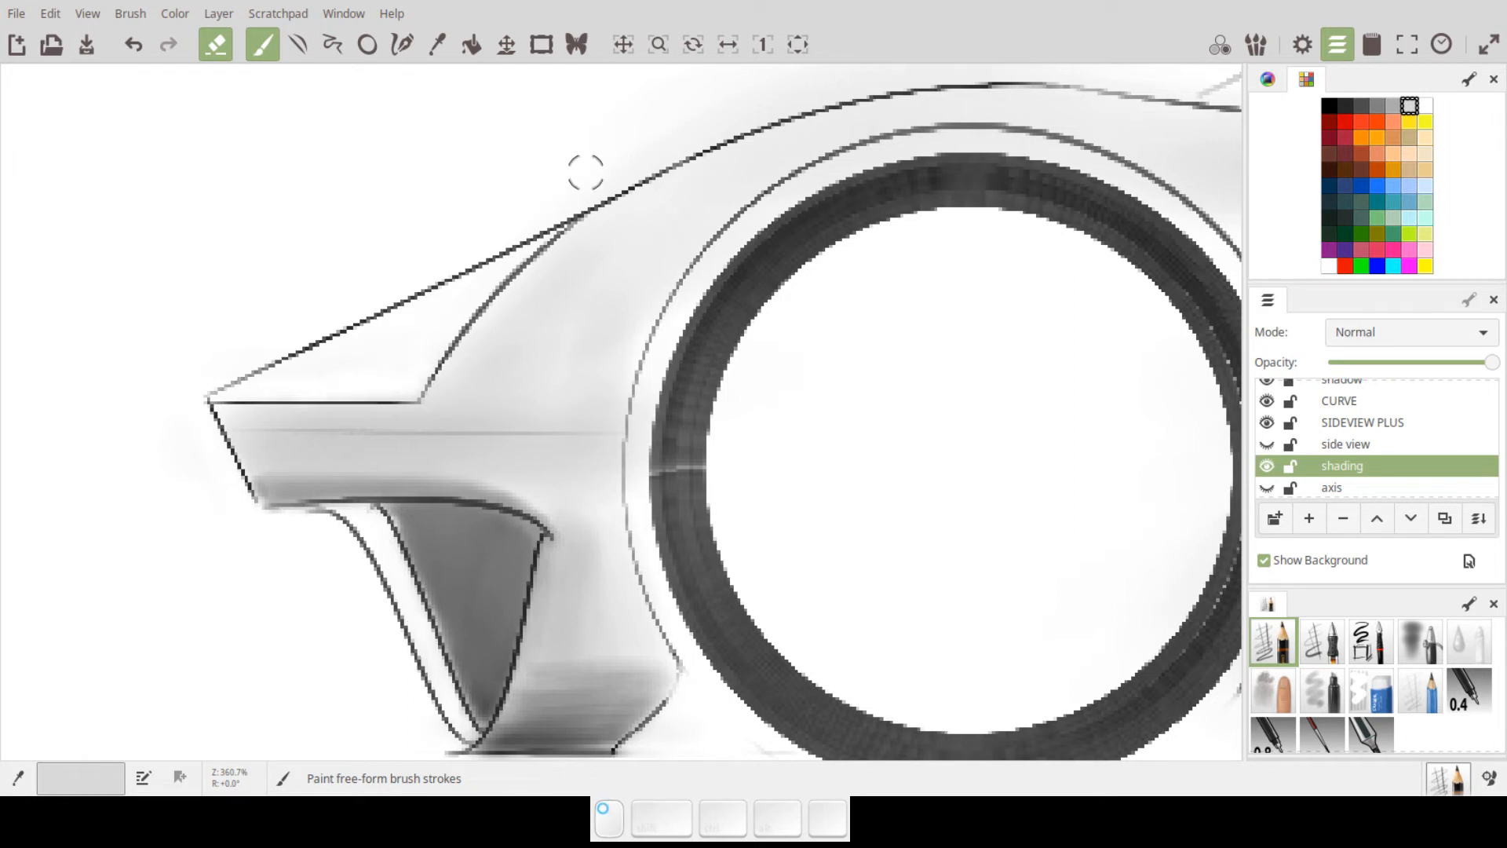
{"action": "mouse_move", "coordinate": [643, 174]}
{"action": "left_mouse_down"}
{"action": "mouse_move", "coordinate": [494, 313]}
{"action": "mouse_move", "coordinate": [496, 290]}
{"action": "left_mouse_up"}
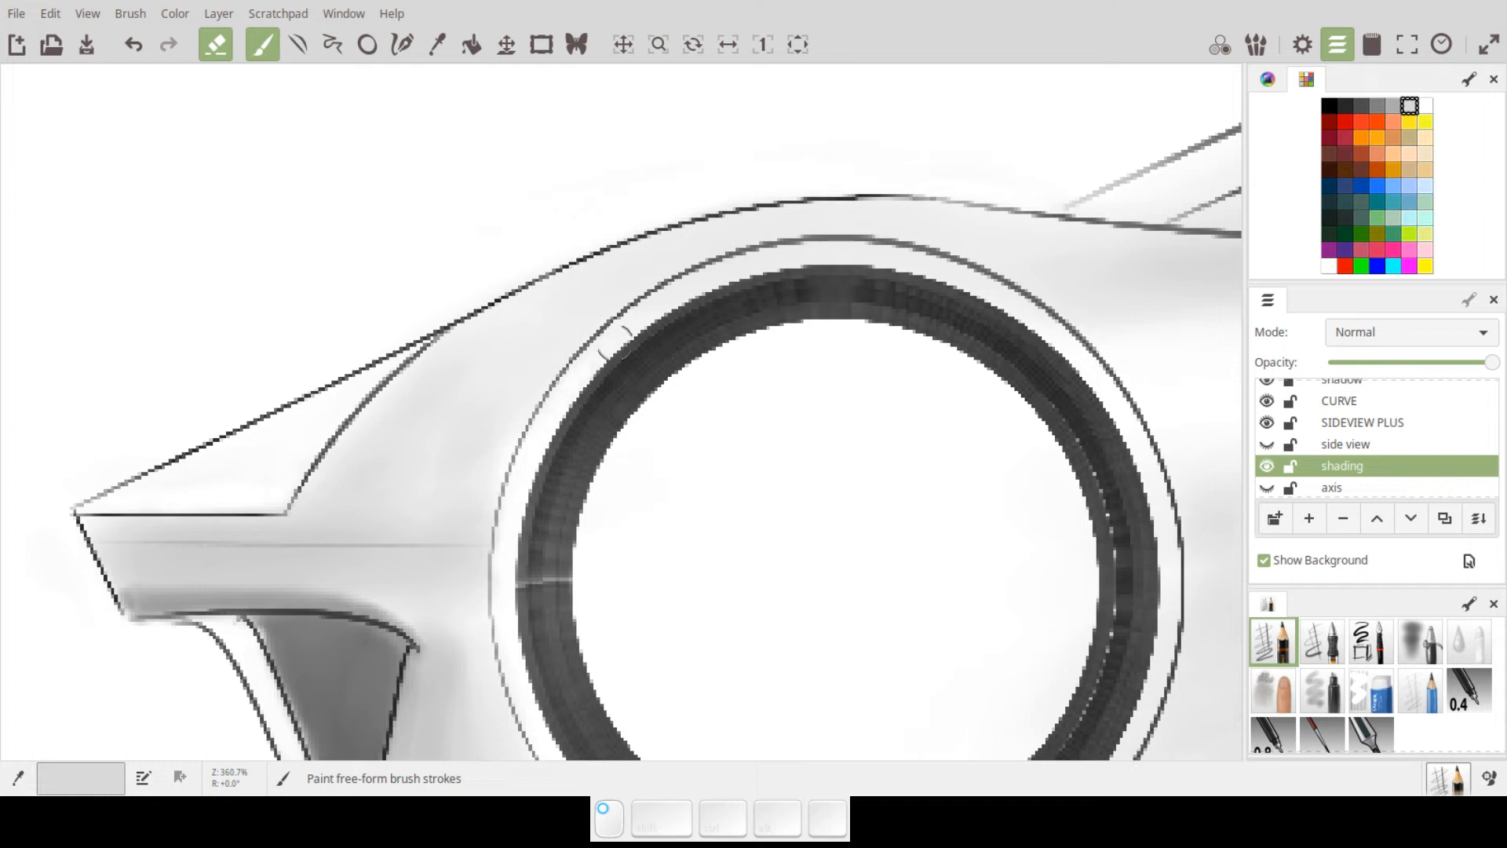
- Erase the grey overspill in the gap between the front wheel arch and the tyre
{"action": "left_click_drag", "start_coordinate": [679, 283], "coordinate": [903, 261]}
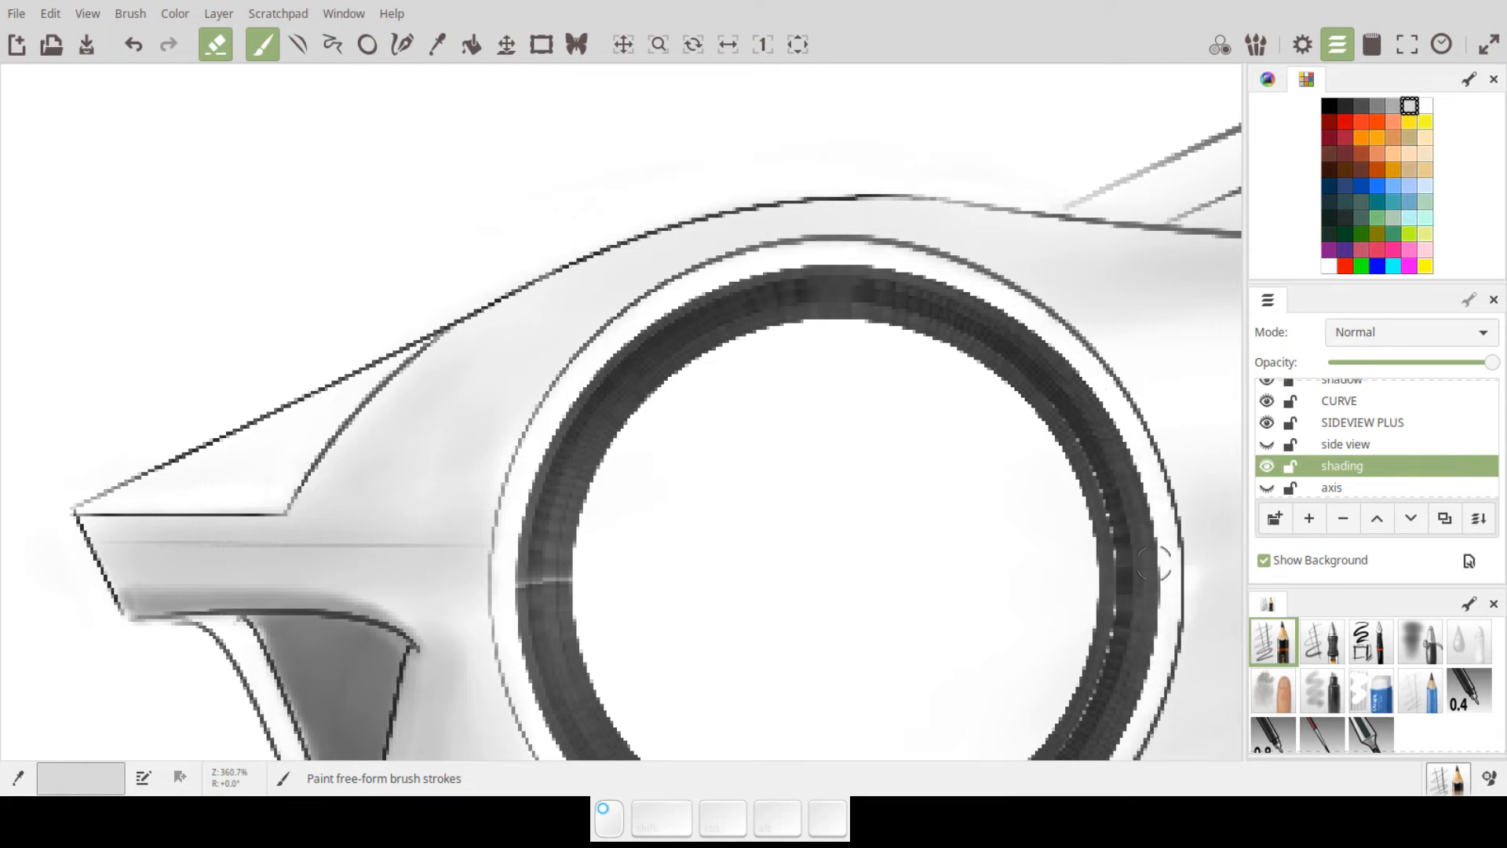
{"action": "left_click_drag", "start_coordinate": [582, 307], "coordinate": [565, 269]}
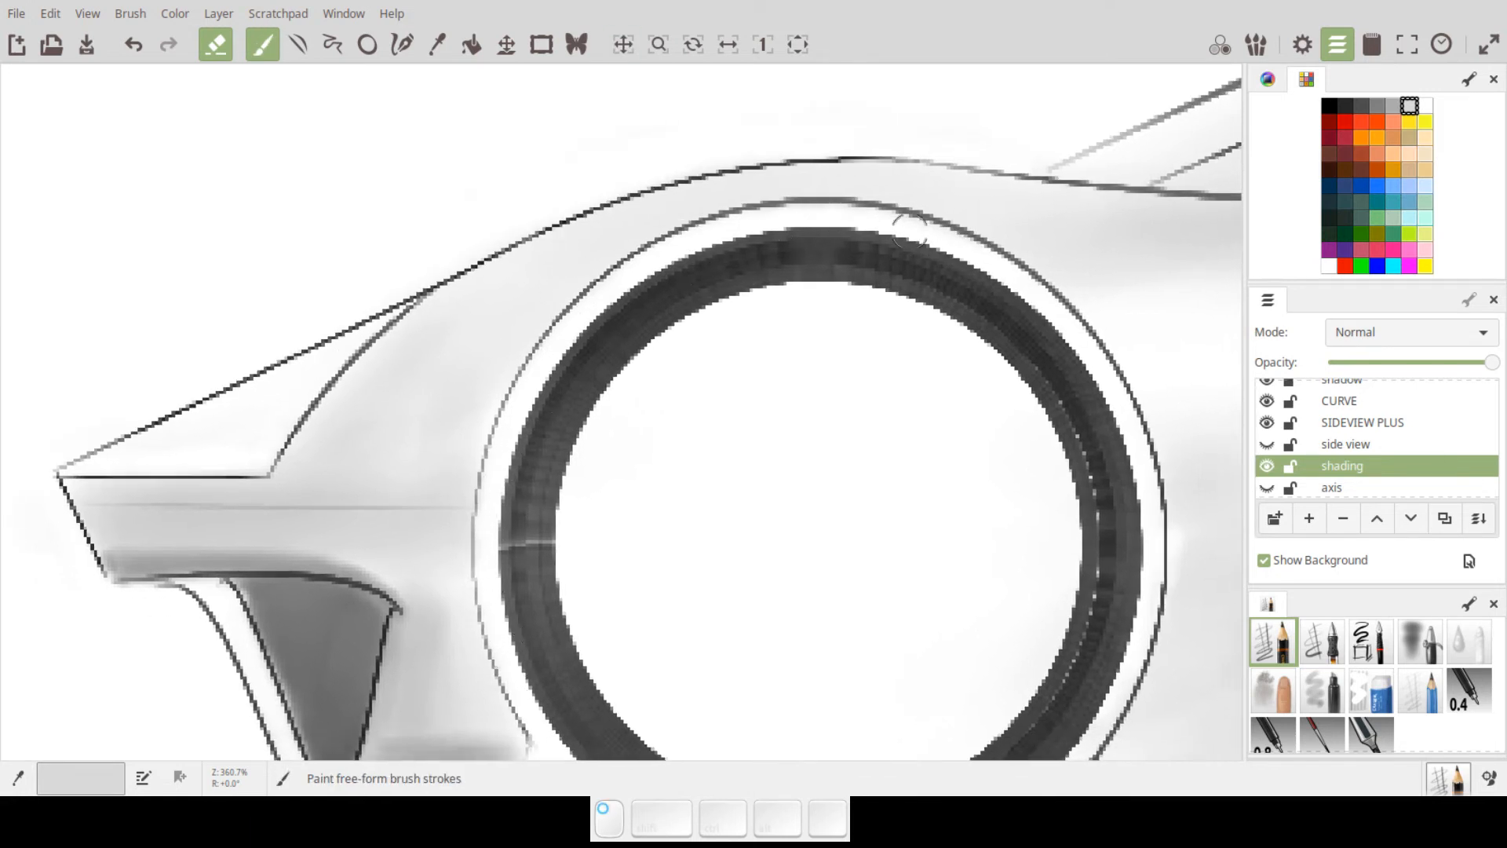
{"action": "mouse_move", "coordinate": [892, 498]}
{"action": "left_mouse_down"}
{"action": "mouse_move", "coordinate": [901, 474]}
{"action": "mouse_move", "coordinate": [659, 292]}
{"action": "left_mouse_up"}
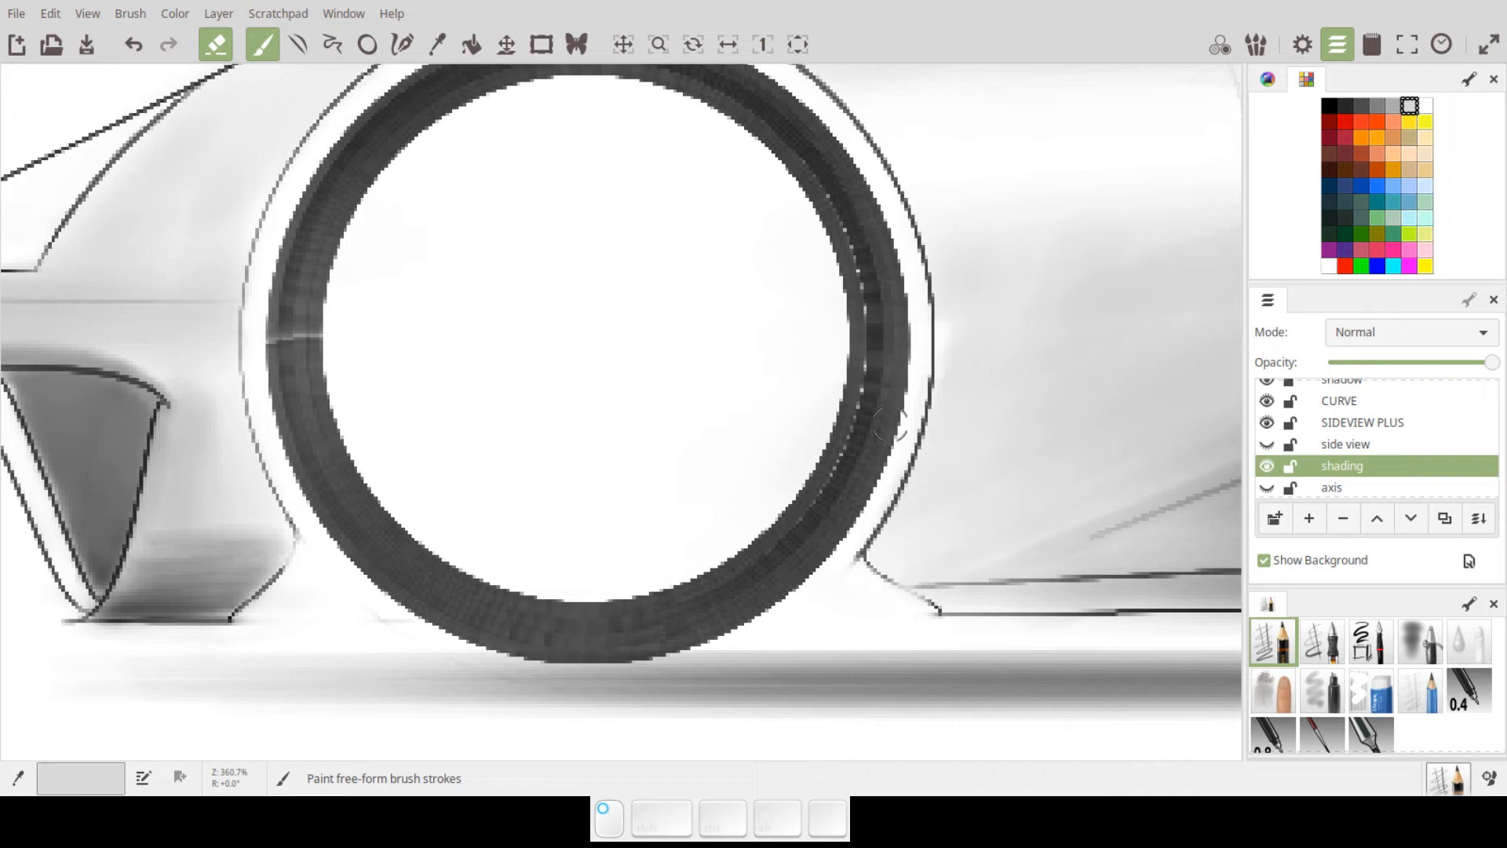
{"action": "left_click_drag", "start_coordinate": [967, 531], "coordinate": [584, 441]}
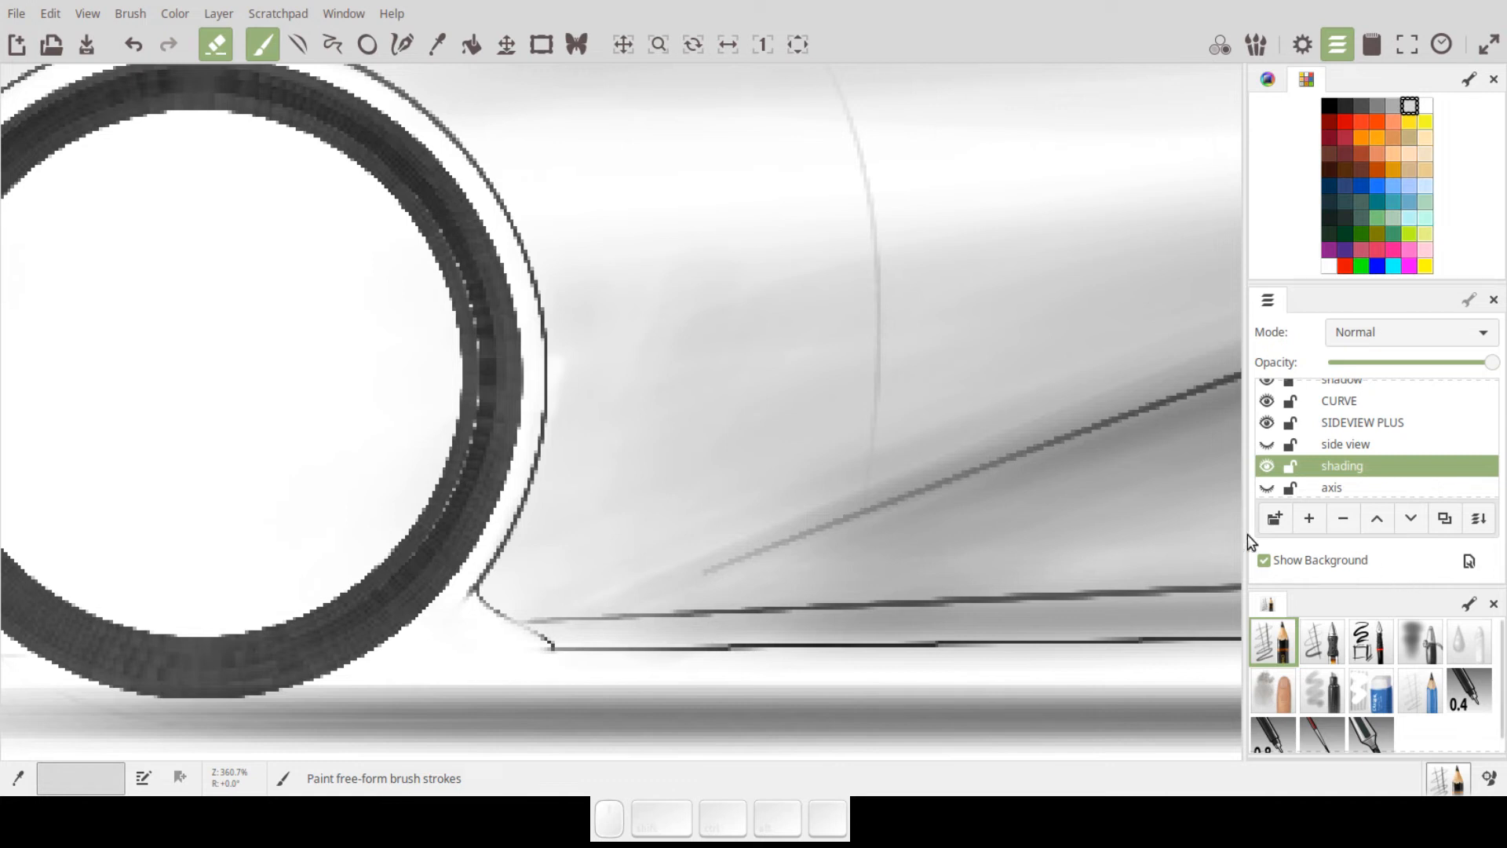
- Leave eraser mode and shade the body along the rear edge of the front wheel arch with a small mid-grey soft brush
{"action": "left_click", "coordinate": [215, 47]}
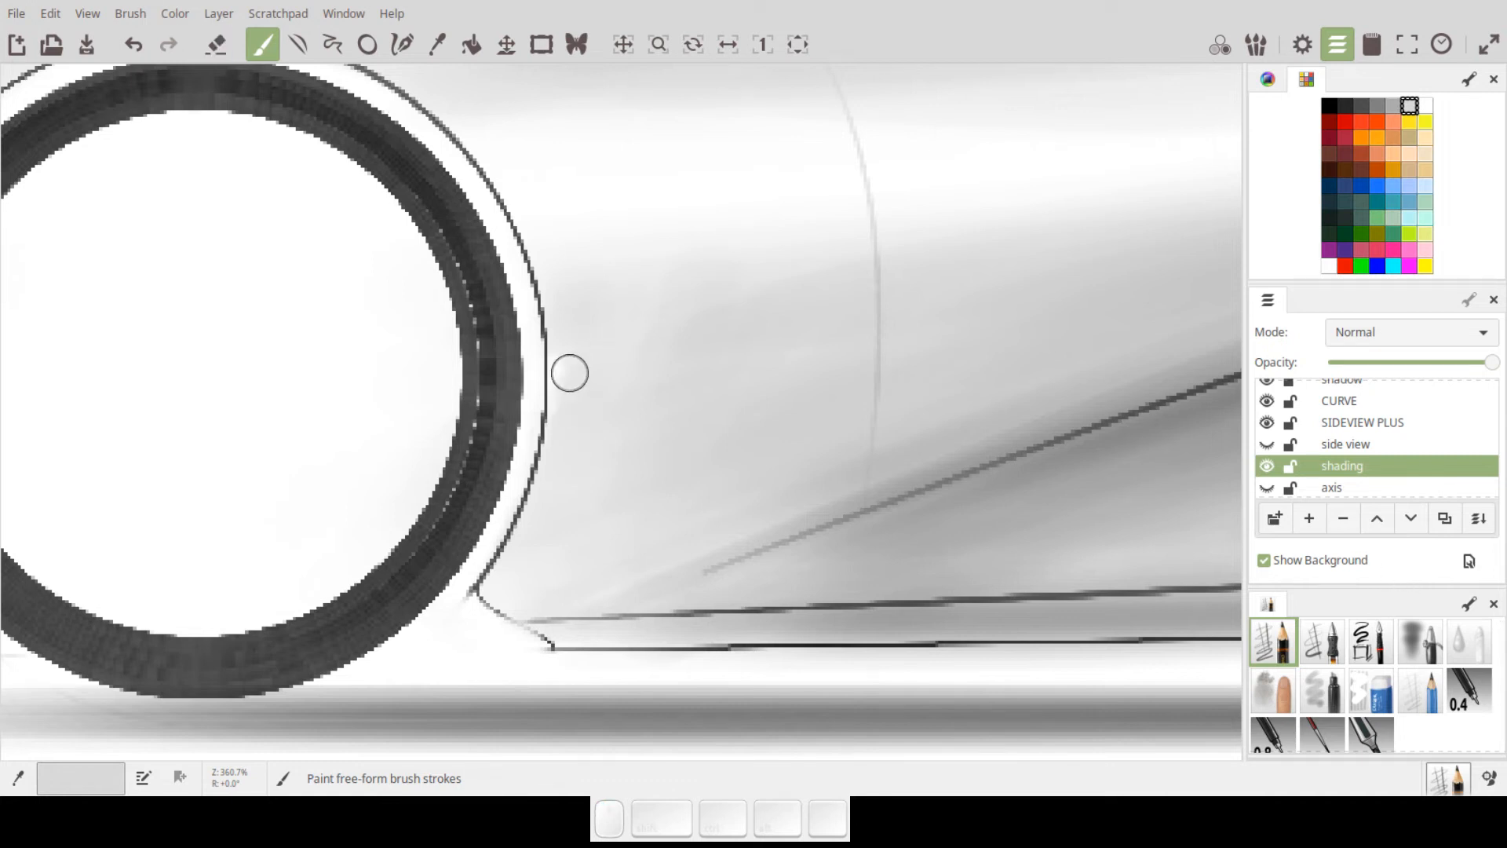
{"action": "left_click", "coordinate": [1393, 106]}
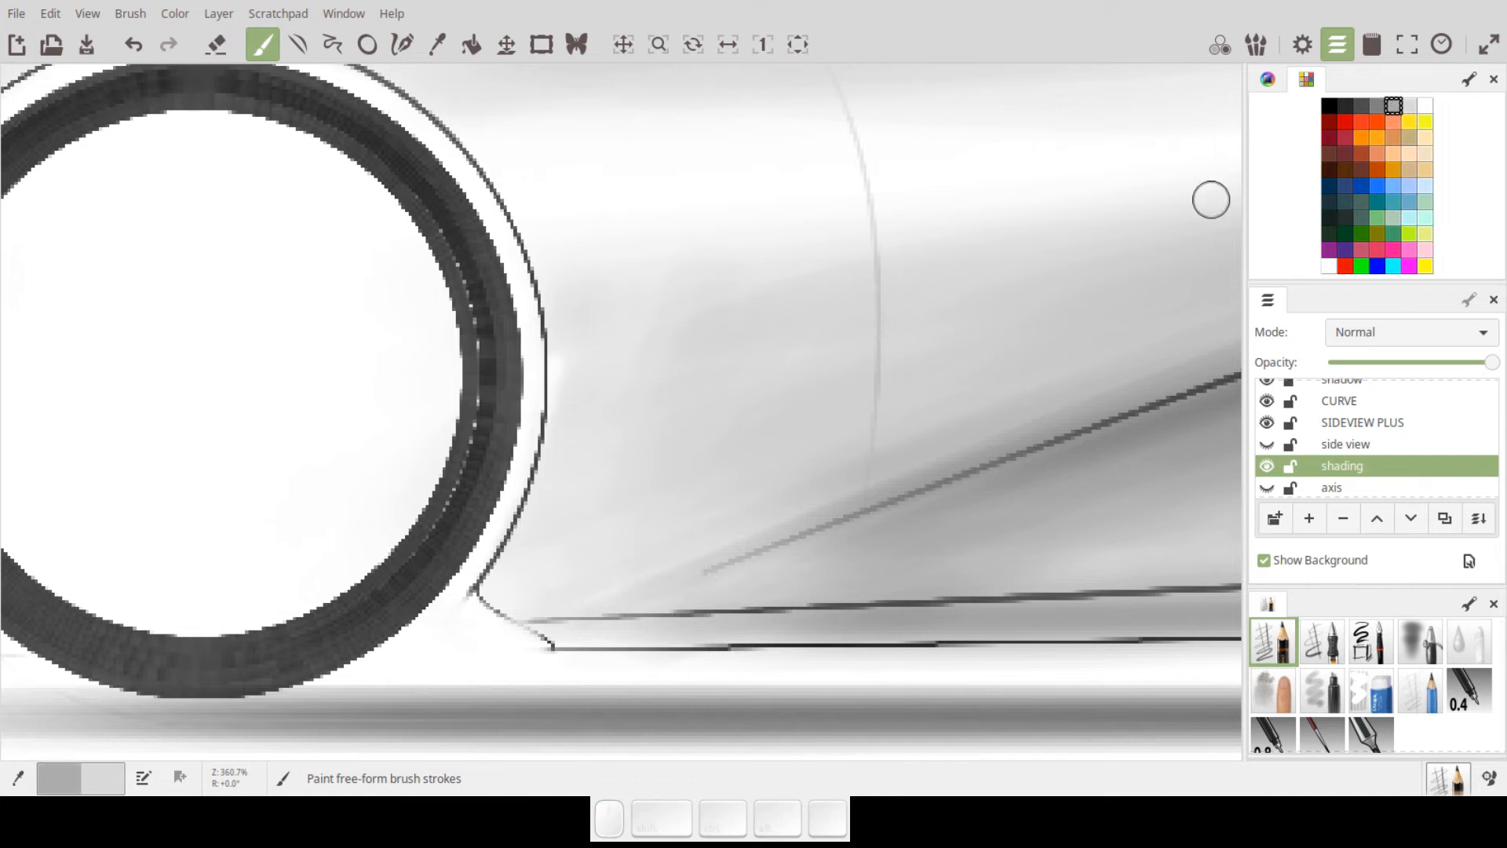
{"action": "left_click", "coordinate": [1419, 642]}
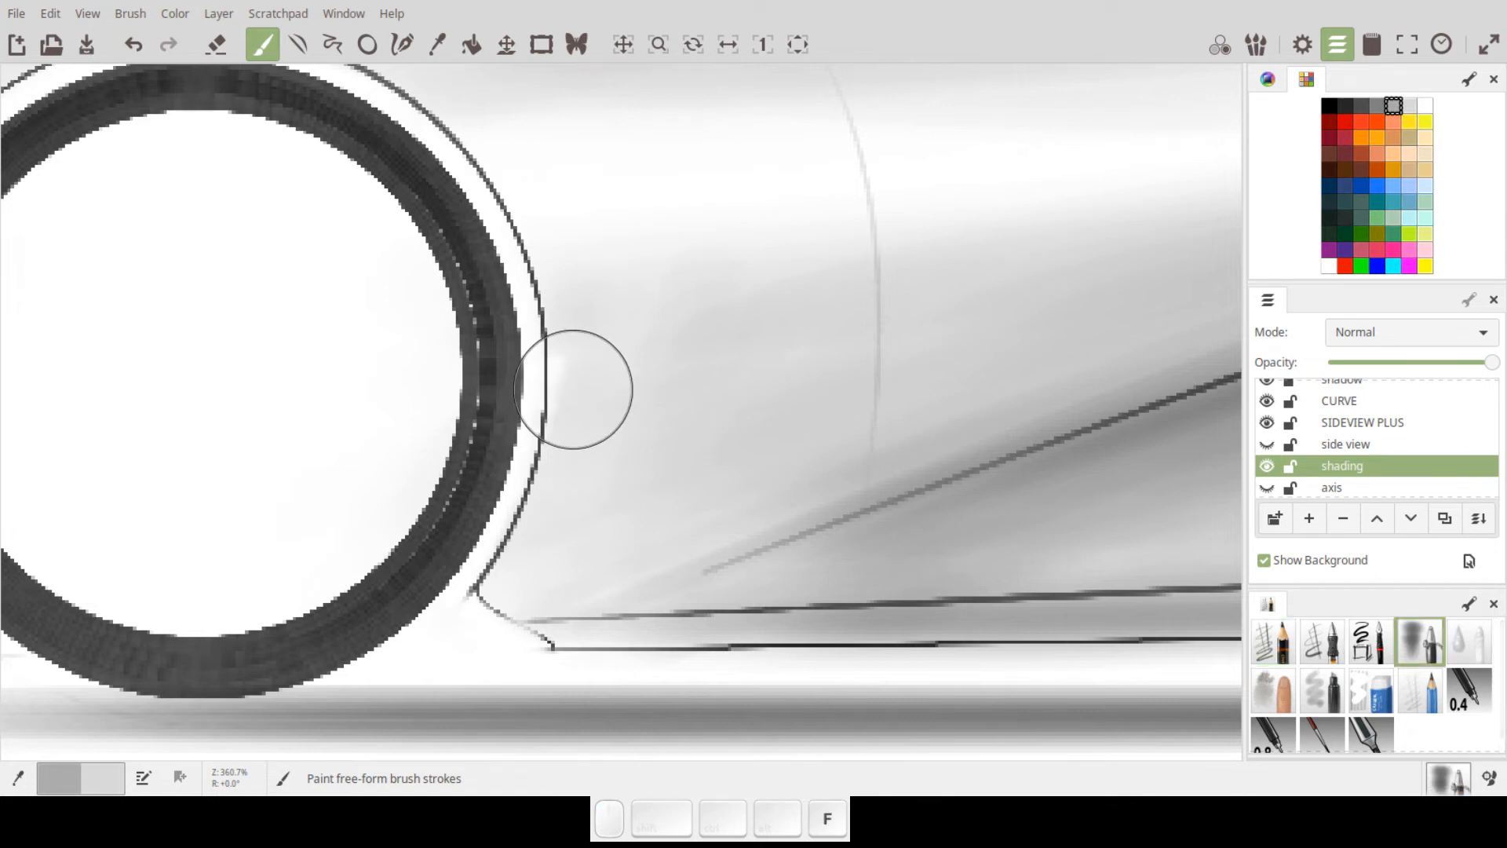
{"action": "key", "text": "d"}
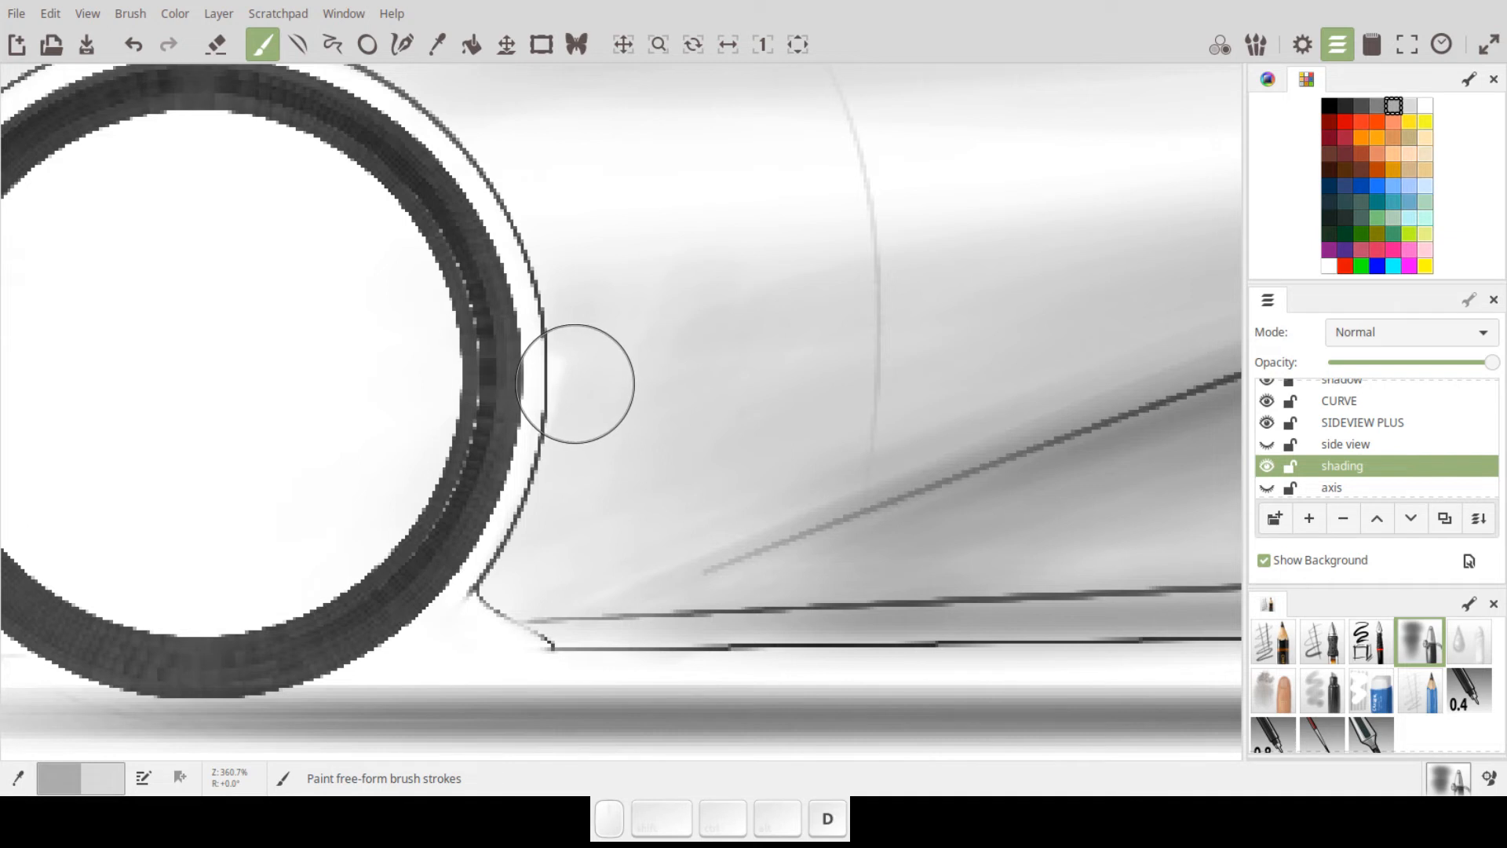
{"action": "key", "text": "d"}
{"action": "key", "text": "d"}
{"action": "key", "text": "d"}
{"action": "key", "text": "d"}
{"action": "mouse_move", "coordinate": [571, 380]}
{"action": "left_mouse_down"}
{"action": "mouse_move", "coordinate": [551, 470]}
{"action": "mouse_move", "coordinate": [549, 265]}
{"action": "left_mouse_up"}
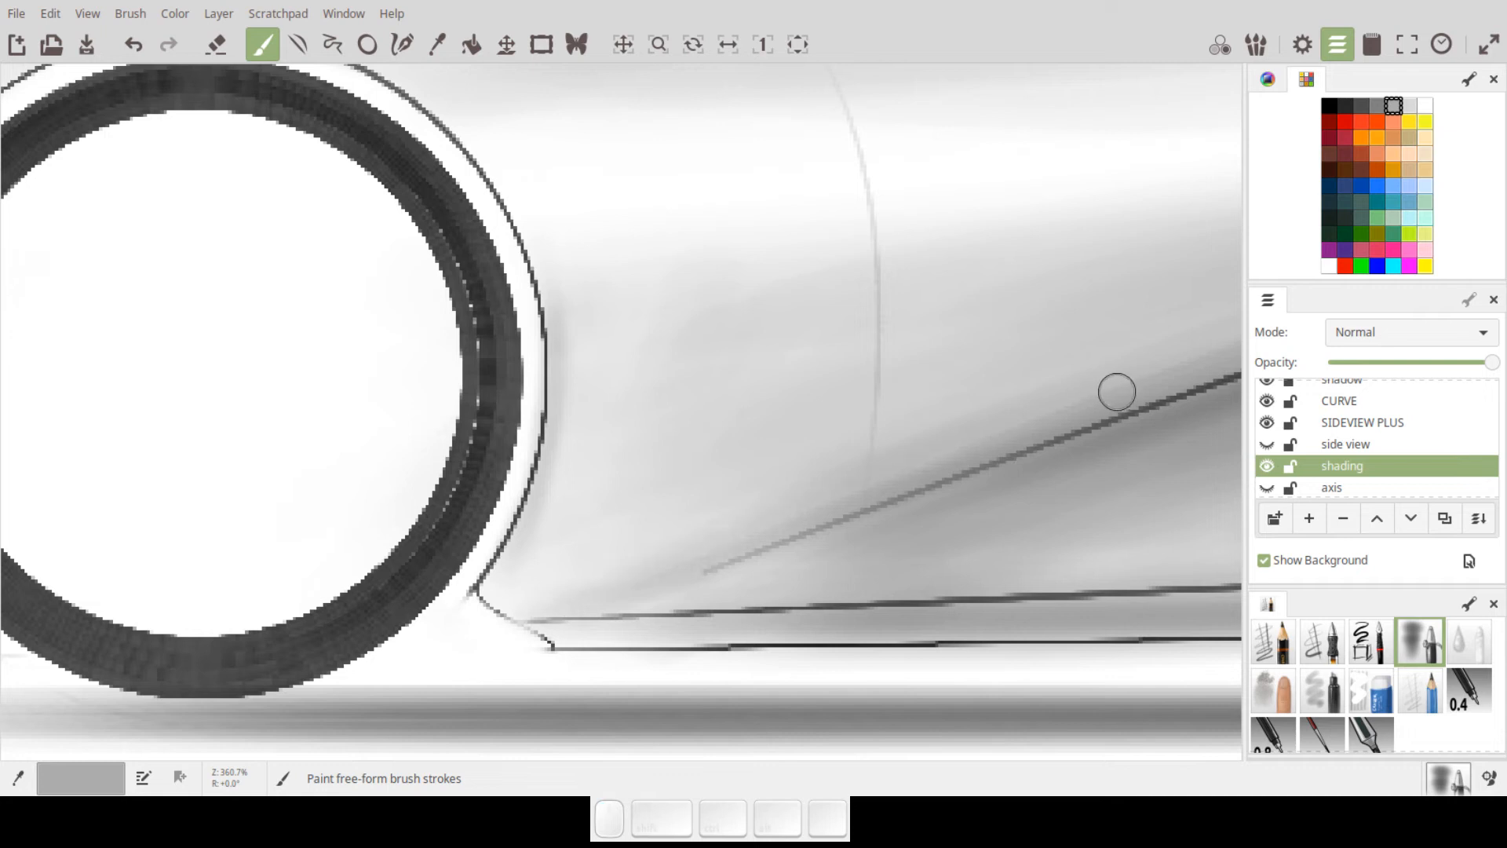
- Darken the body just above the side crease line with mid-grey soft-brush strokes, undoing the last stroke
{"action": "left_click_drag", "start_coordinate": [1134, 436], "coordinate": [630, 548]}
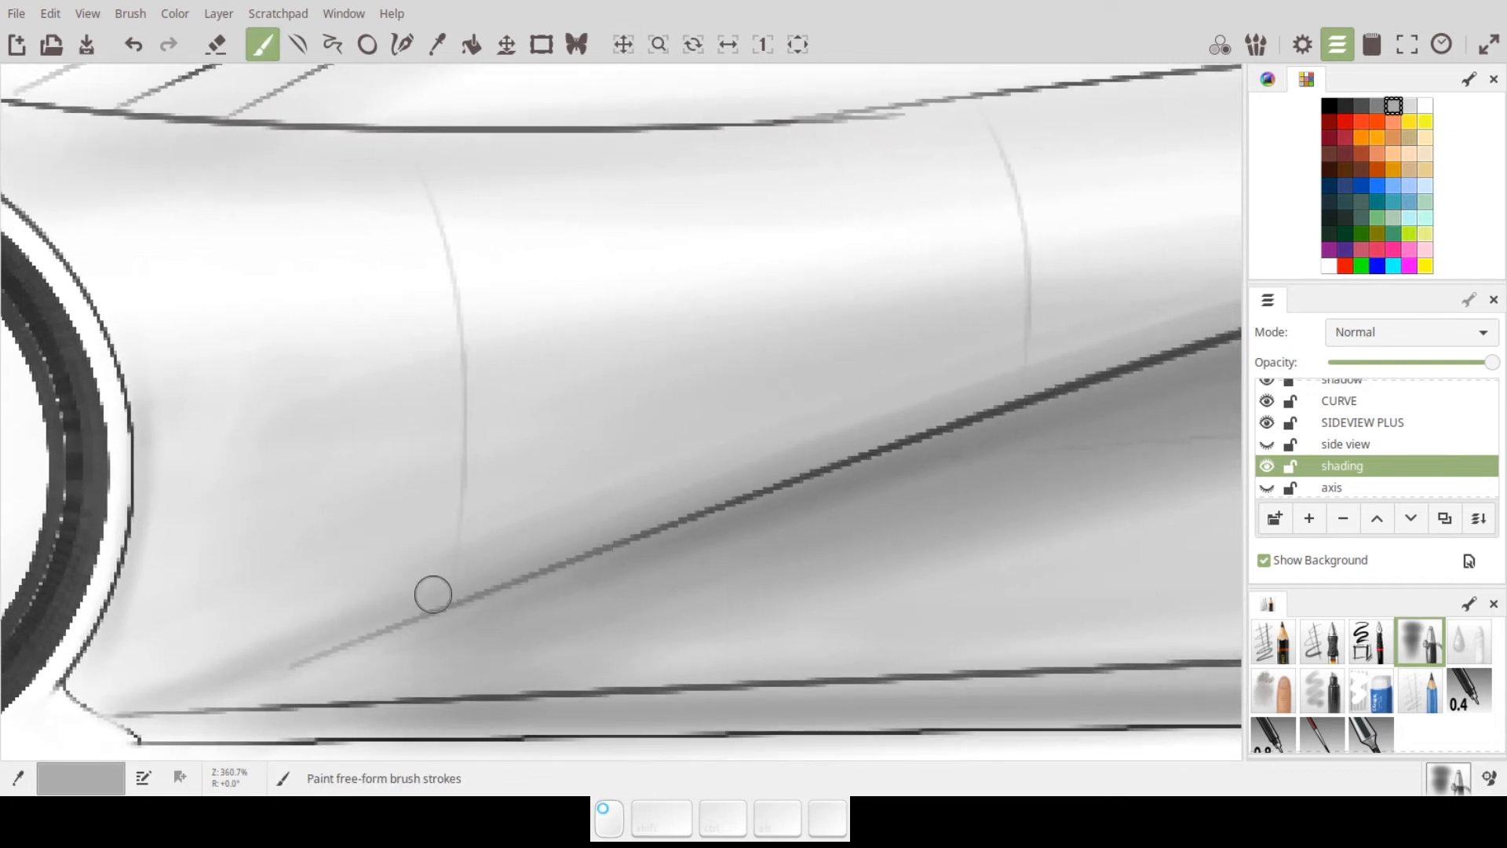
{"action": "left_click_drag", "start_coordinate": [797, 462], "coordinate": [314, 653]}
{"action": "left_click_drag", "start_coordinate": [1067, 351], "coordinate": [243, 660]}
{"action": "left_click_drag", "start_coordinate": [1008, 437], "coordinate": [716, 504]}
{"action": "left_click_drag", "start_coordinate": [980, 405], "coordinate": [765, 448]}
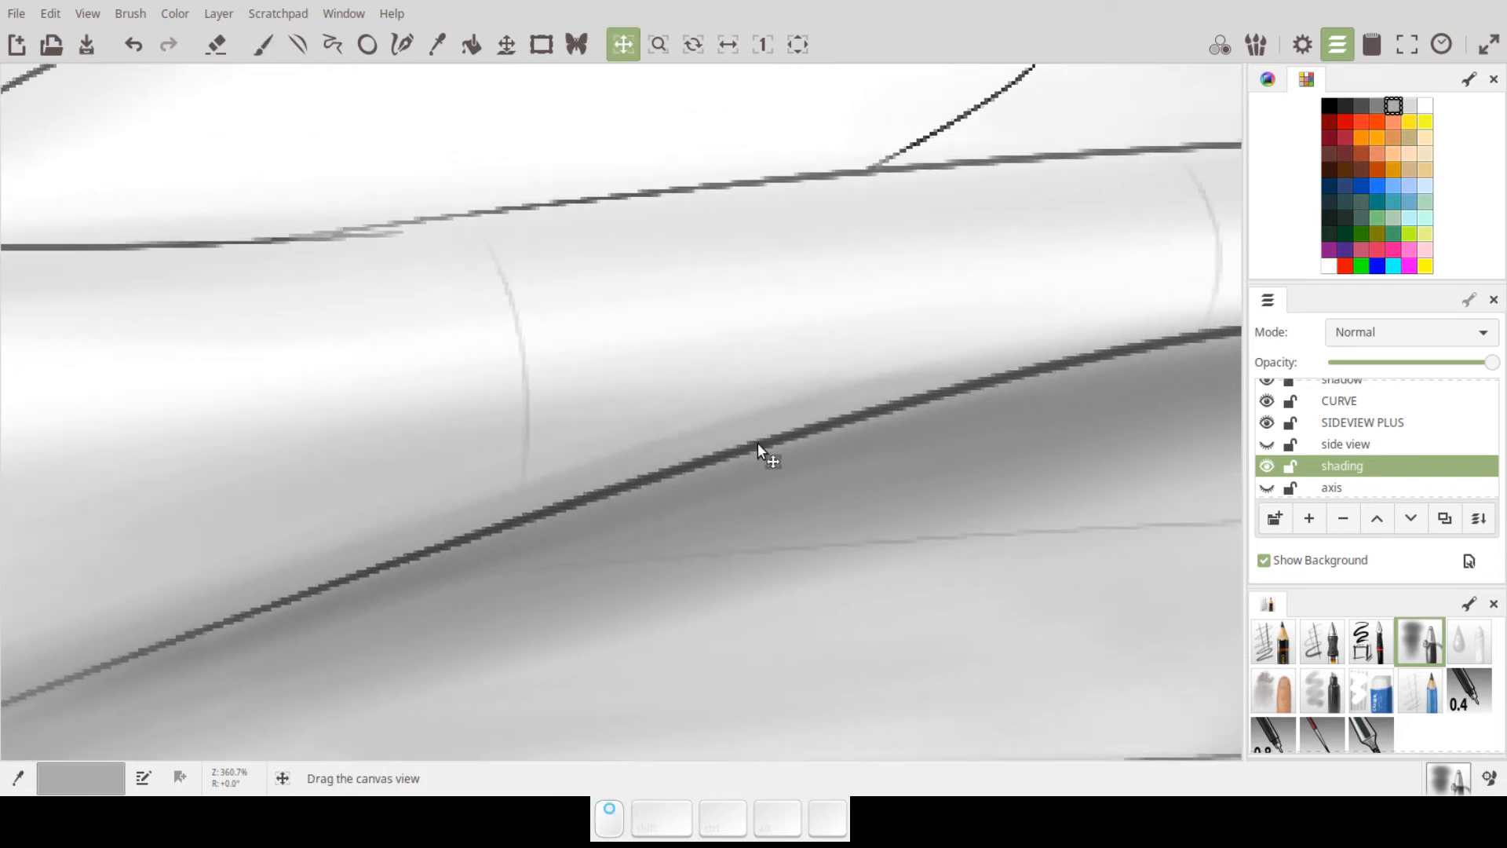
{"action": "left_click_drag", "start_coordinate": [983, 355], "coordinate": [808, 437]}
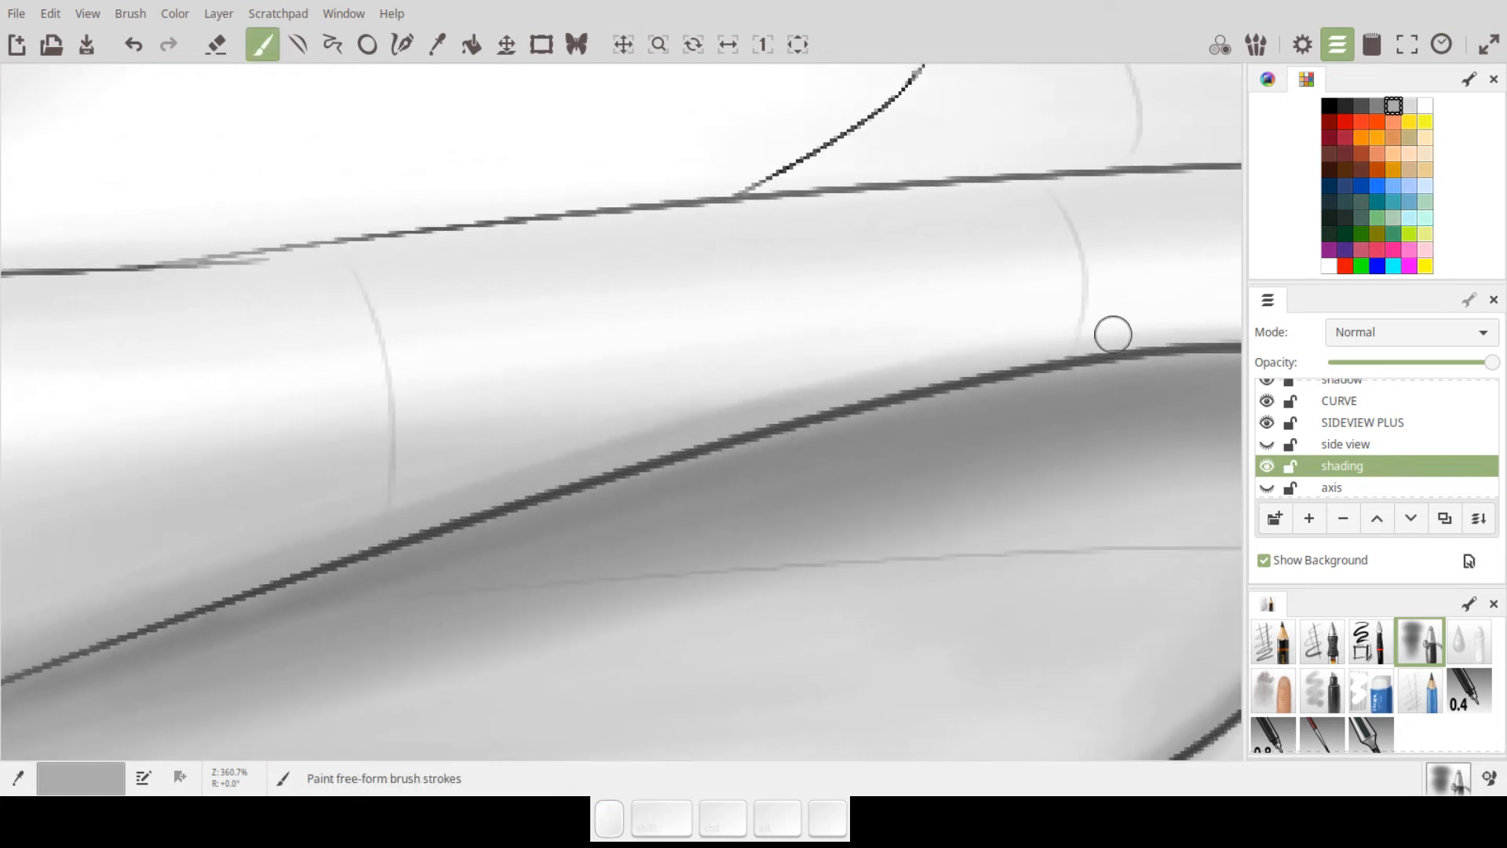
{"action": "left_click_drag", "start_coordinate": [1151, 422], "coordinate": [1050, 380]}
{"action": "mouse_move", "coordinate": [969, 404]}
{"action": "left_mouse_down"}
{"action": "mouse_move", "coordinate": [890, 524]}
{"action": "mouse_move", "coordinate": [939, 424]}
{"action": "mouse_move", "coordinate": [931, 390]}
{"action": "mouse_move", "coordinate": [782, 405]}
{"action": "left_mouse_up"}
{"action": "left_click_drag", "start_coordinate": [597, 395], "coordinate": [801, 404]}
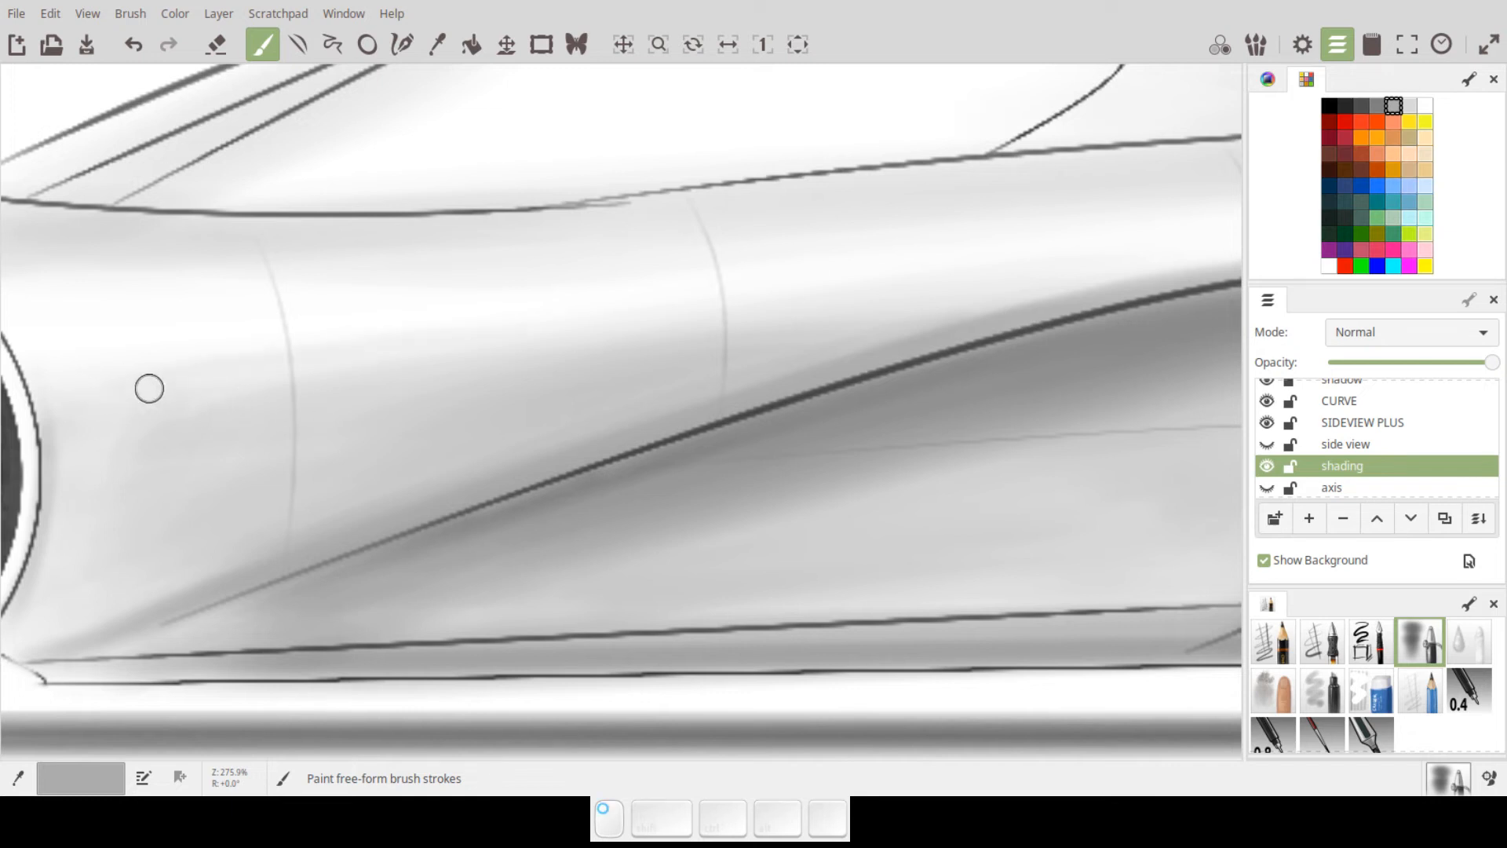
{"action": "key", "text": "ctrl"}
{"action": "key", "text": "ctrl+z"}
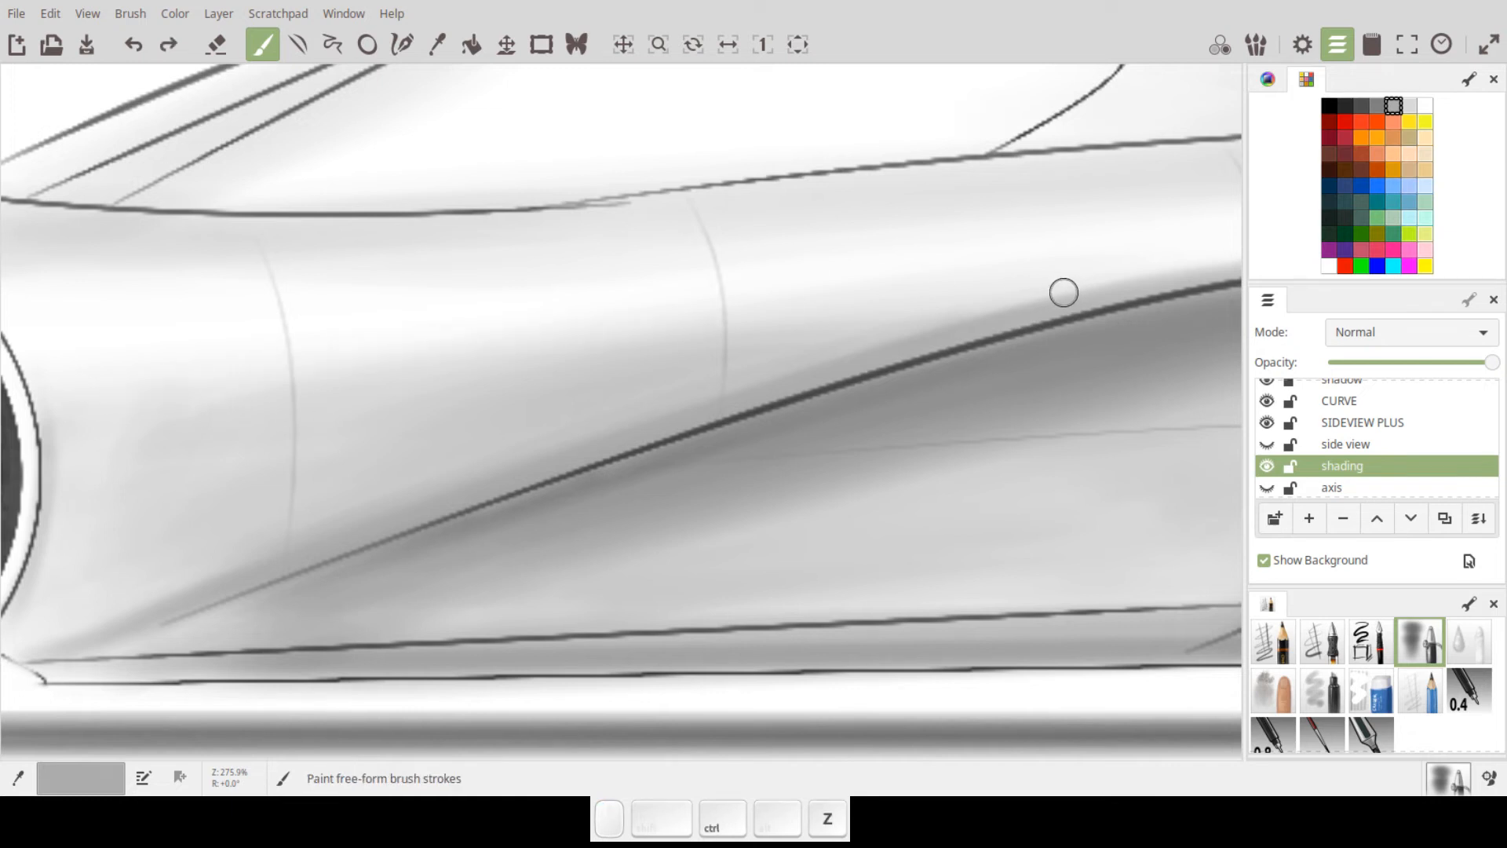
- Blend the body side between the front wheel arch and the crease with light grey soft-brush strokes
{"action": "left_click", "coordinate": [1408, 107]}
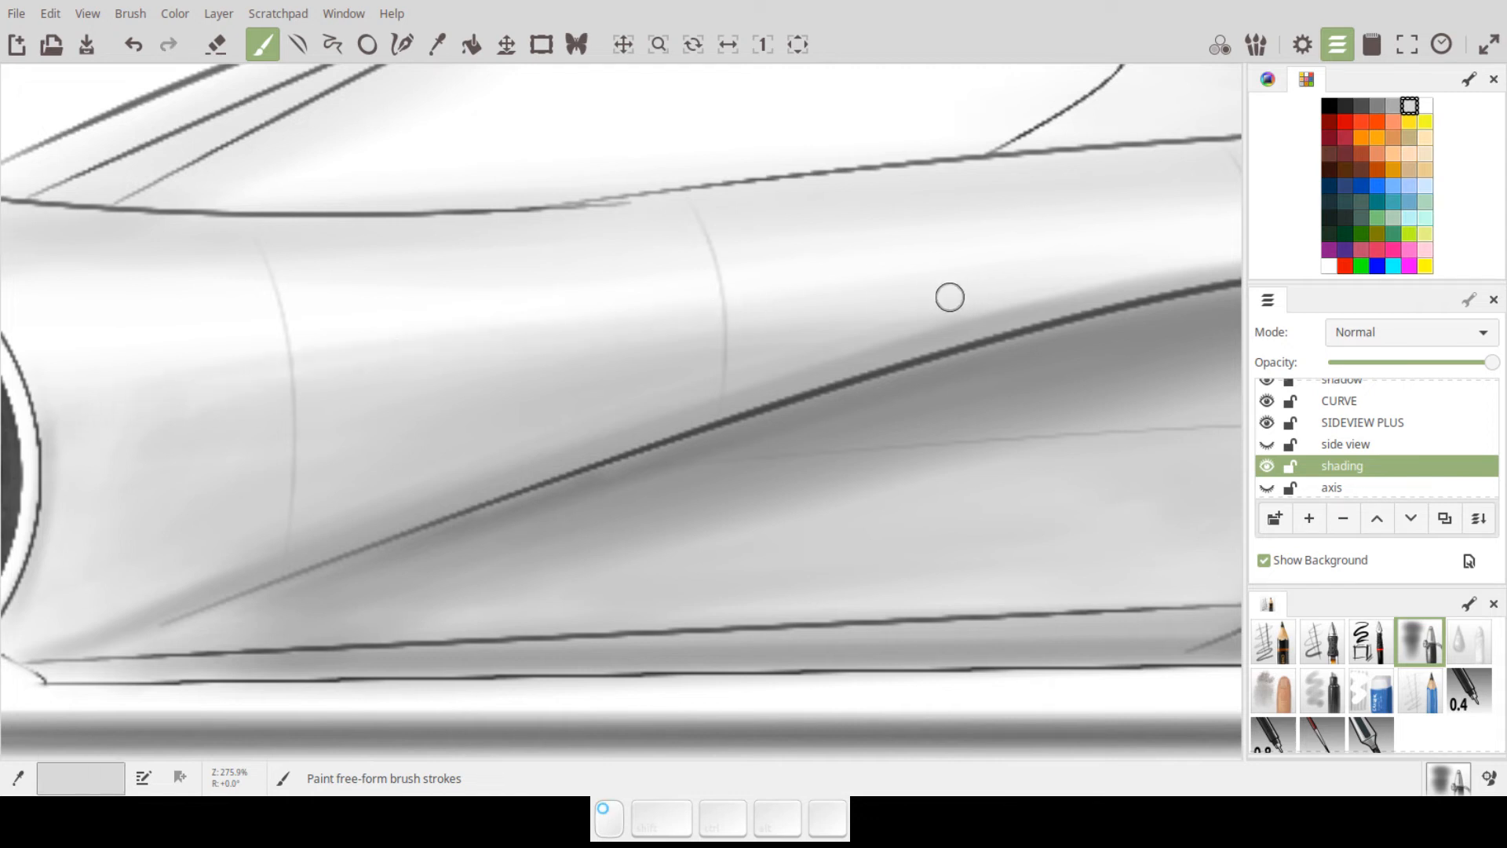
{"action": "key", "text": "ctrl"}
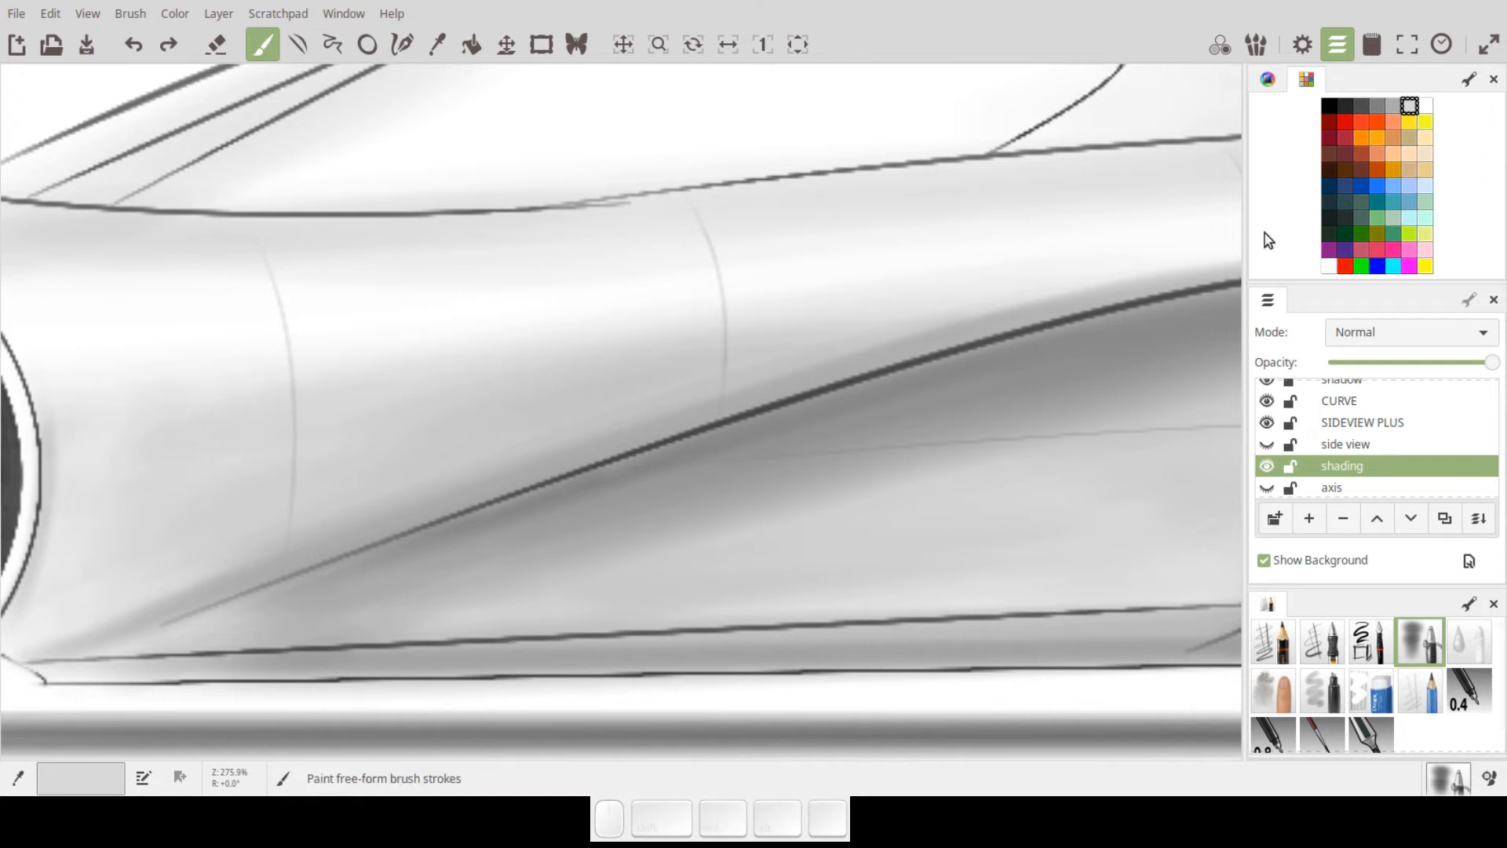
{"action": "mouse_move", "coordinate": [1091, 274]}
{"action": "left_mouse_down"}
{"action": "mouse_move", "coordinate": [154, 464]}
{"action": "mouse_move", "coordinate": [1066, 283]}
{"action": "mouse_move", "coordinate": [90, 533]}
{"action": "left_mouse_up"}
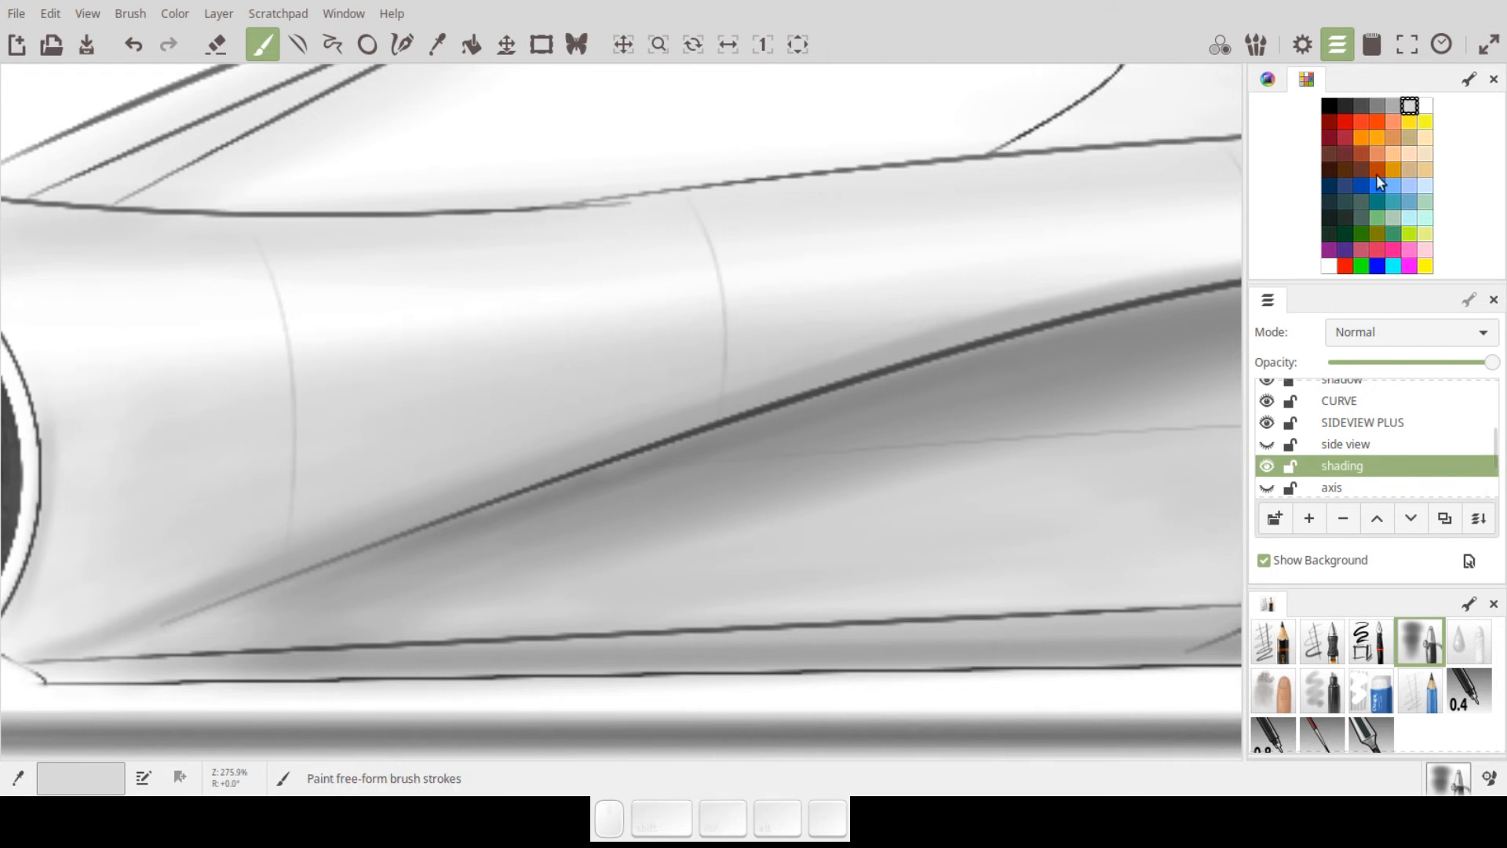
- Brighten the highlight band below the shoulder line behind the front wheel with a larger white soft brush
{"action": "left_click", "coordinate": [1425, 105]}
{"action": "key", "text": "f"}
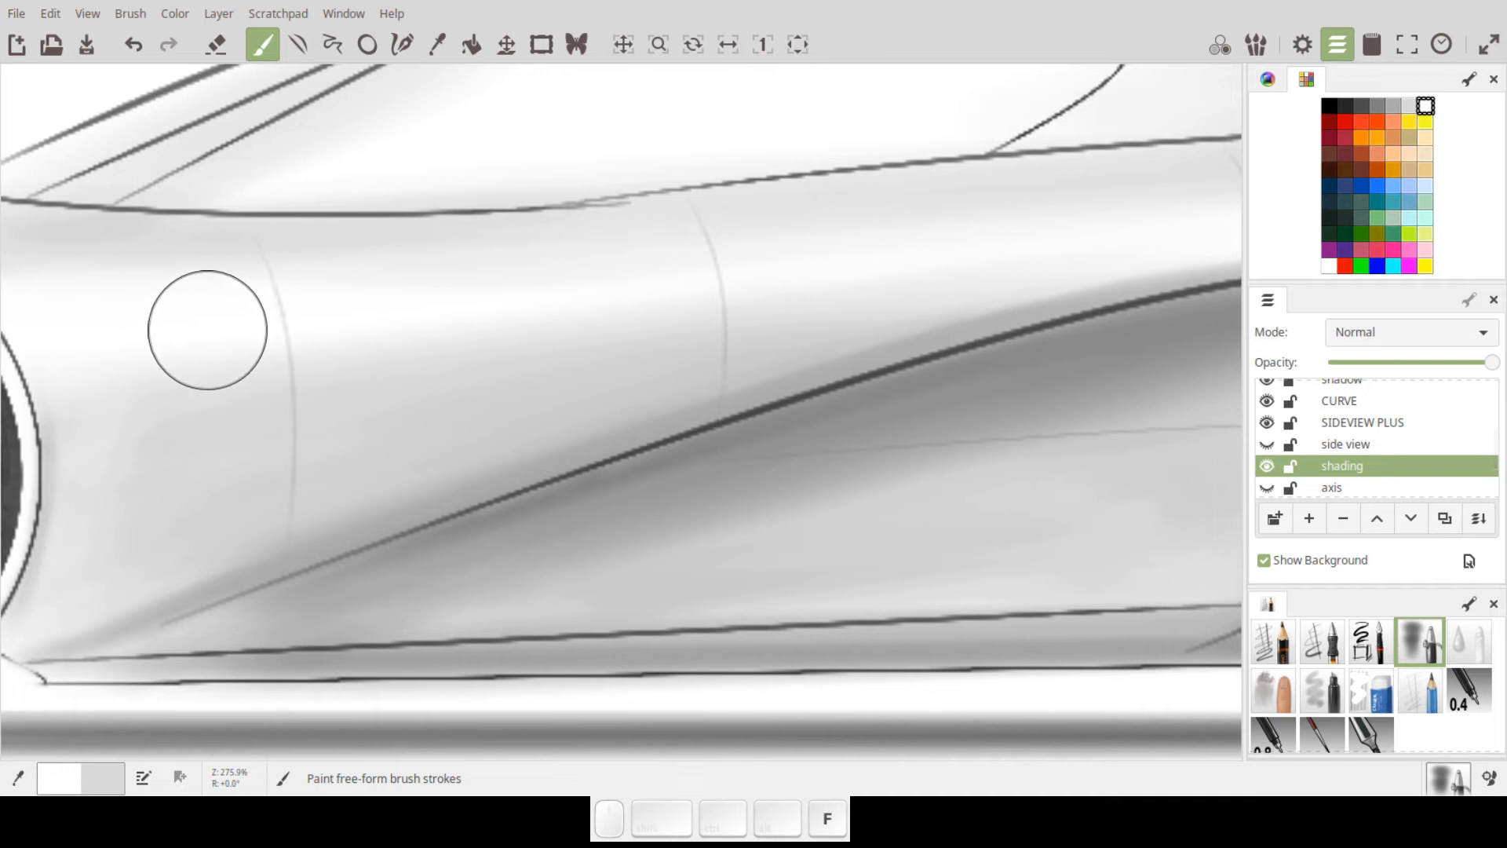
{"action": "key", "text": "d"}
{"action": "key", "text": "d"}
{"action": "left_click", "coordinate": [696, 255]}
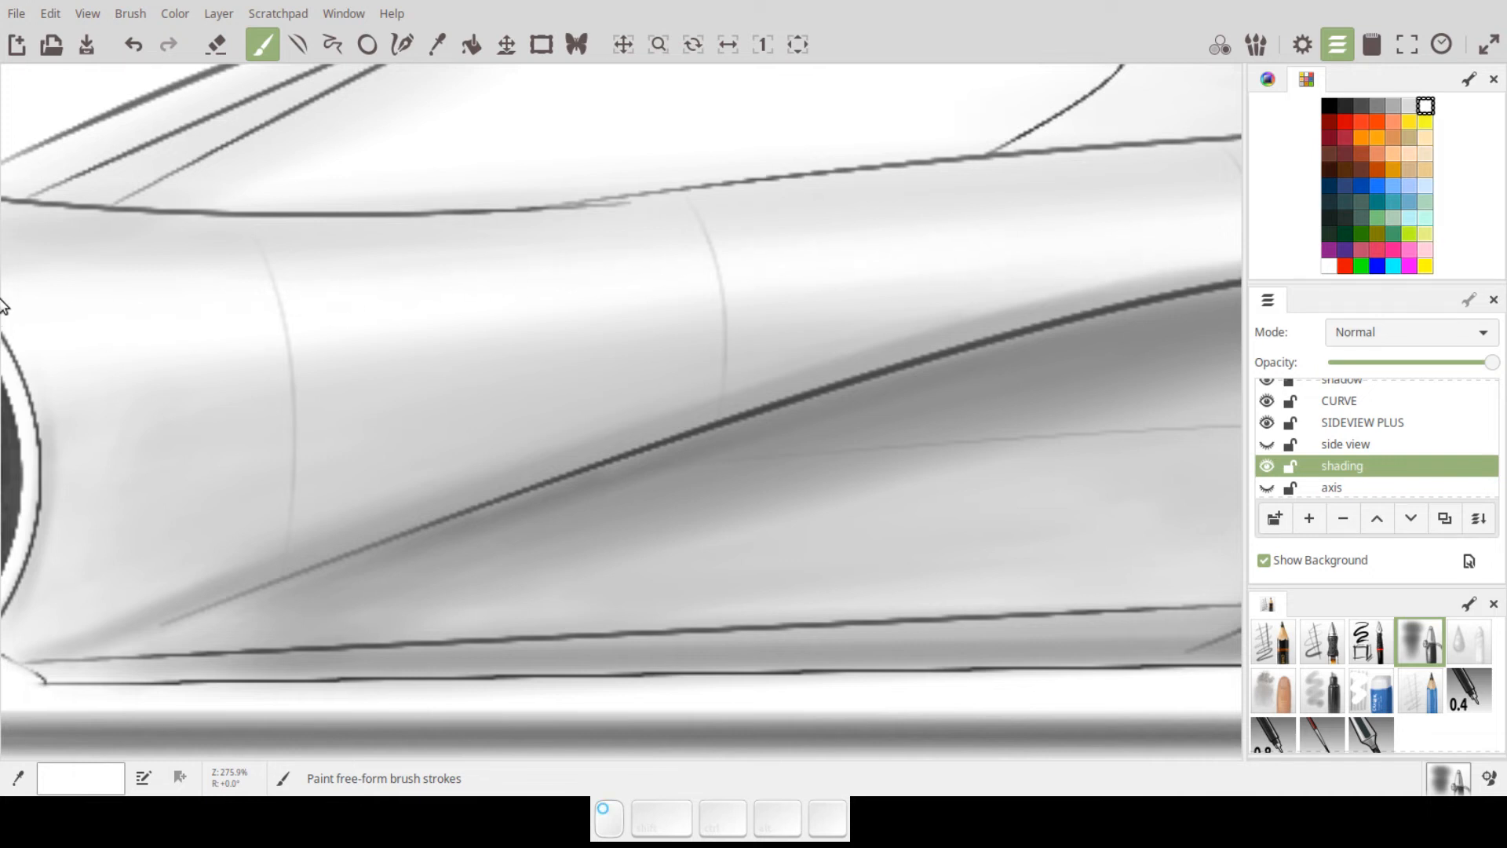
{"action": "key", "text": "space"}
{"action": "left_click_drag", "start_coordinate": [788, 338], "coordinate": [1041, 398]}
{"action": "mouse_move", "coordinate": [714, 384]}
{"action": "left_mouse_down"}
{"action": "mouse_move", "coordinate": [247, 321]}
{"action": "mouse_move", "coordinate": [590, 361]}
{"action": "left_mouse_up"}
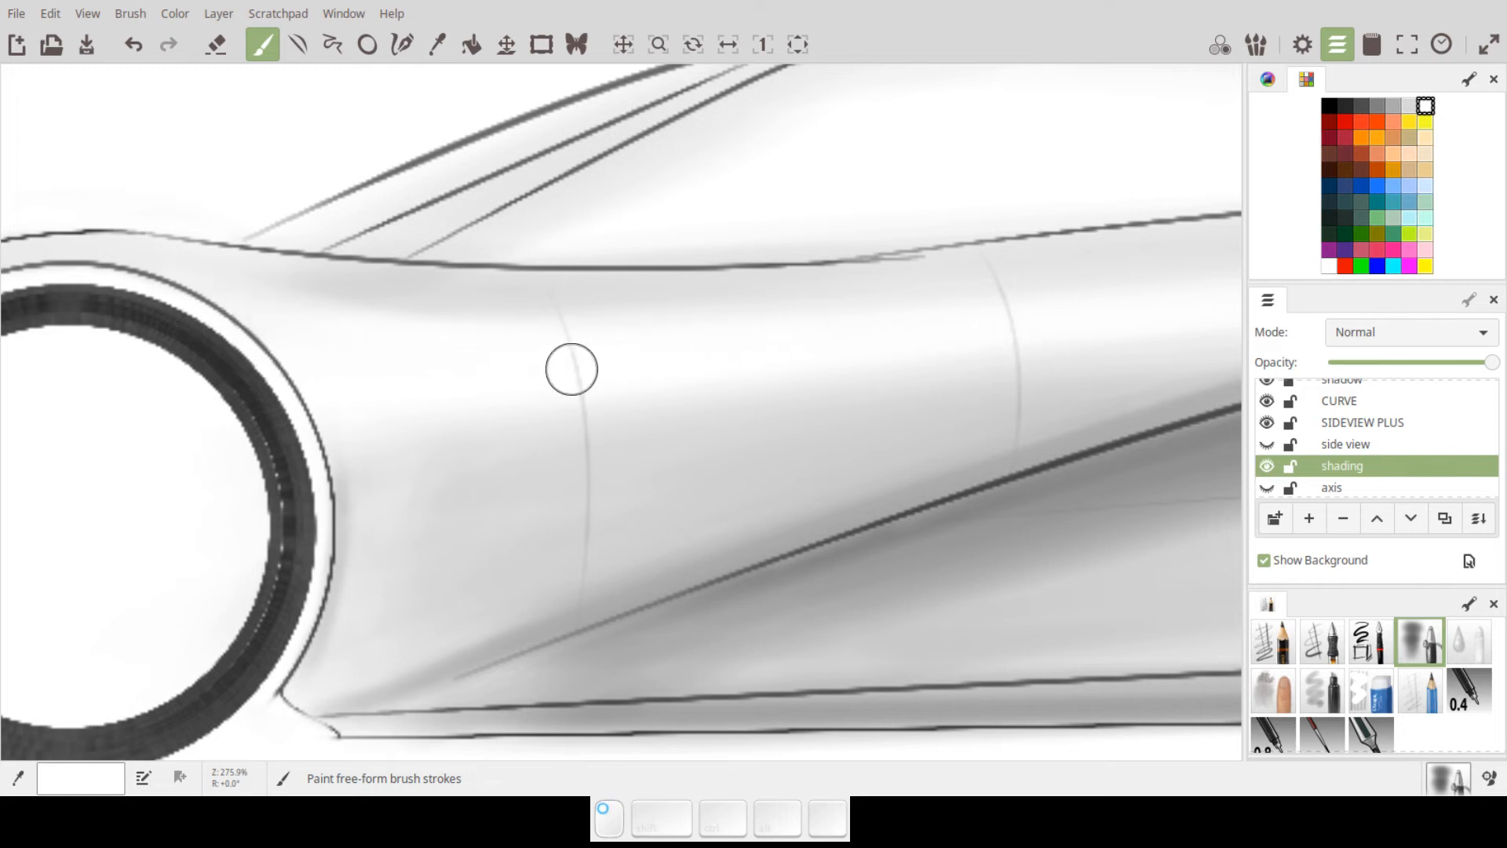
- Continue the white highlight along the upper body side, over the scoop and towards the rear fender
{"action": "key", "text": "space"}
{"action": "mouse_move", "coordinate": [958, 385]}
{"action": "left_mouse_down"}
{"action": "mouse_move", "coordinate": [539, 447]}
{"action": "mouse_move", "coordinate": [592, 434]}
{"action": "left_mouse_up"}
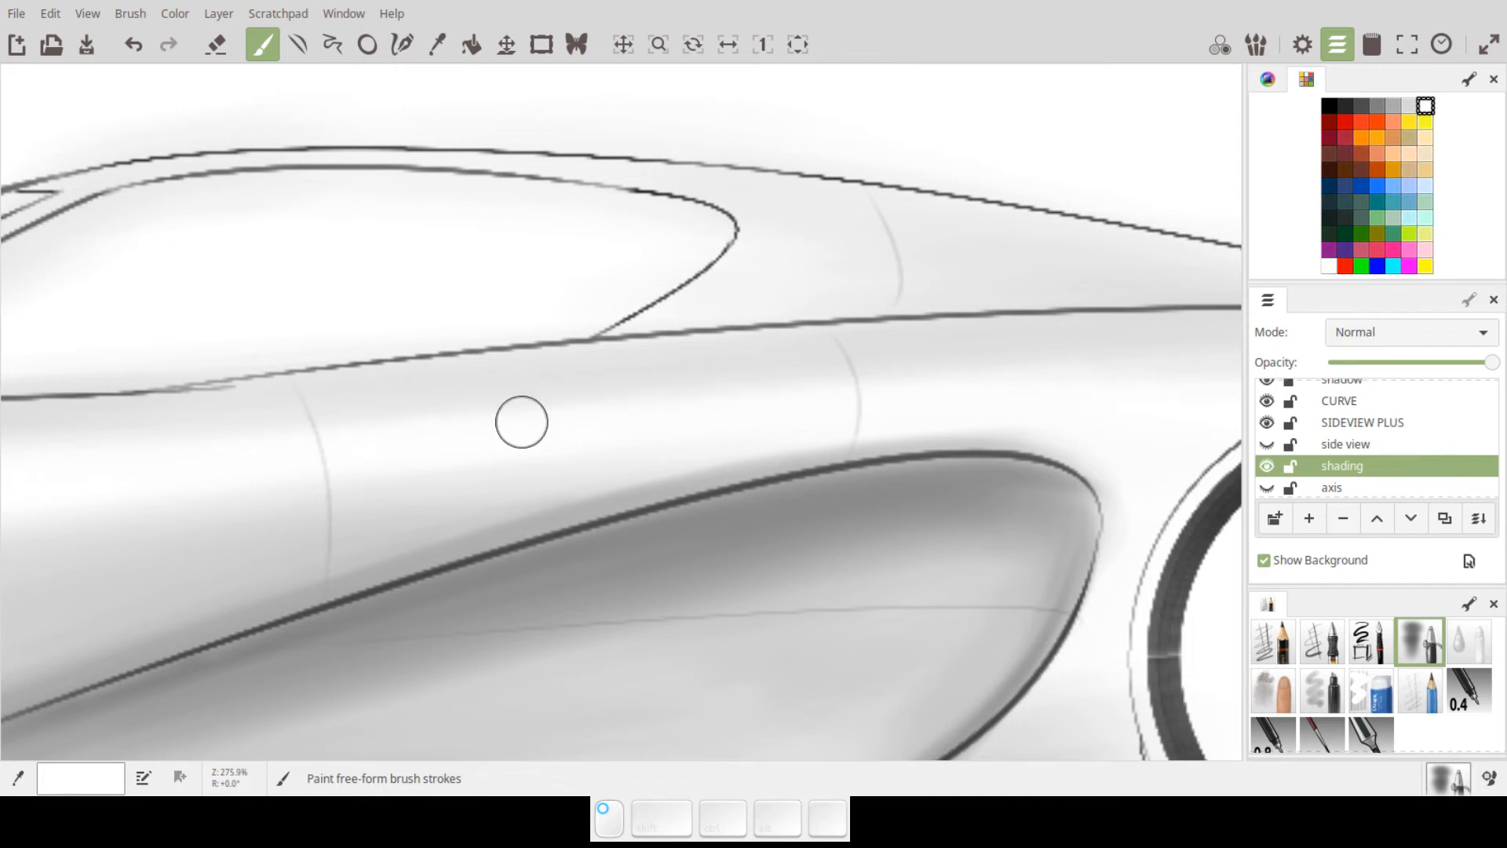
{"action": "key", "text": "space"}
{"action": "left_click_drag", "start_coordinate": [864, 408], "coordinate": [514, 447]}
{"action": "key", "text": "space"}
{"action": "left_click_drag", "start_coordinate": [847, 430], "coordinate": [714, 449]}
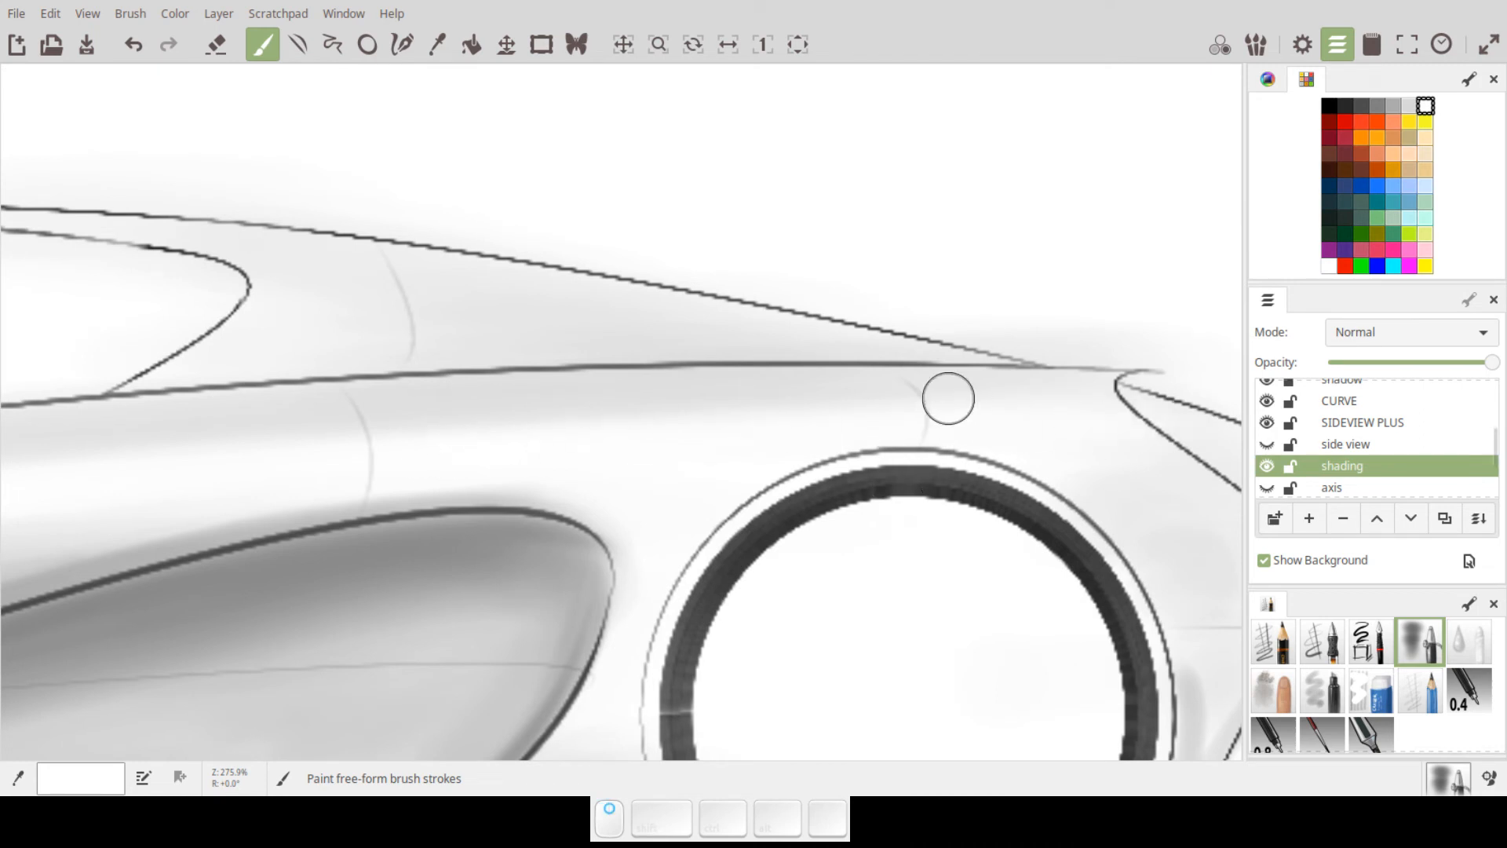
{"action": "key", "text": "space"}
{"action": "left_click_drag", "start_coordinate": [948, 399], "coordinate": [1009, 316]}
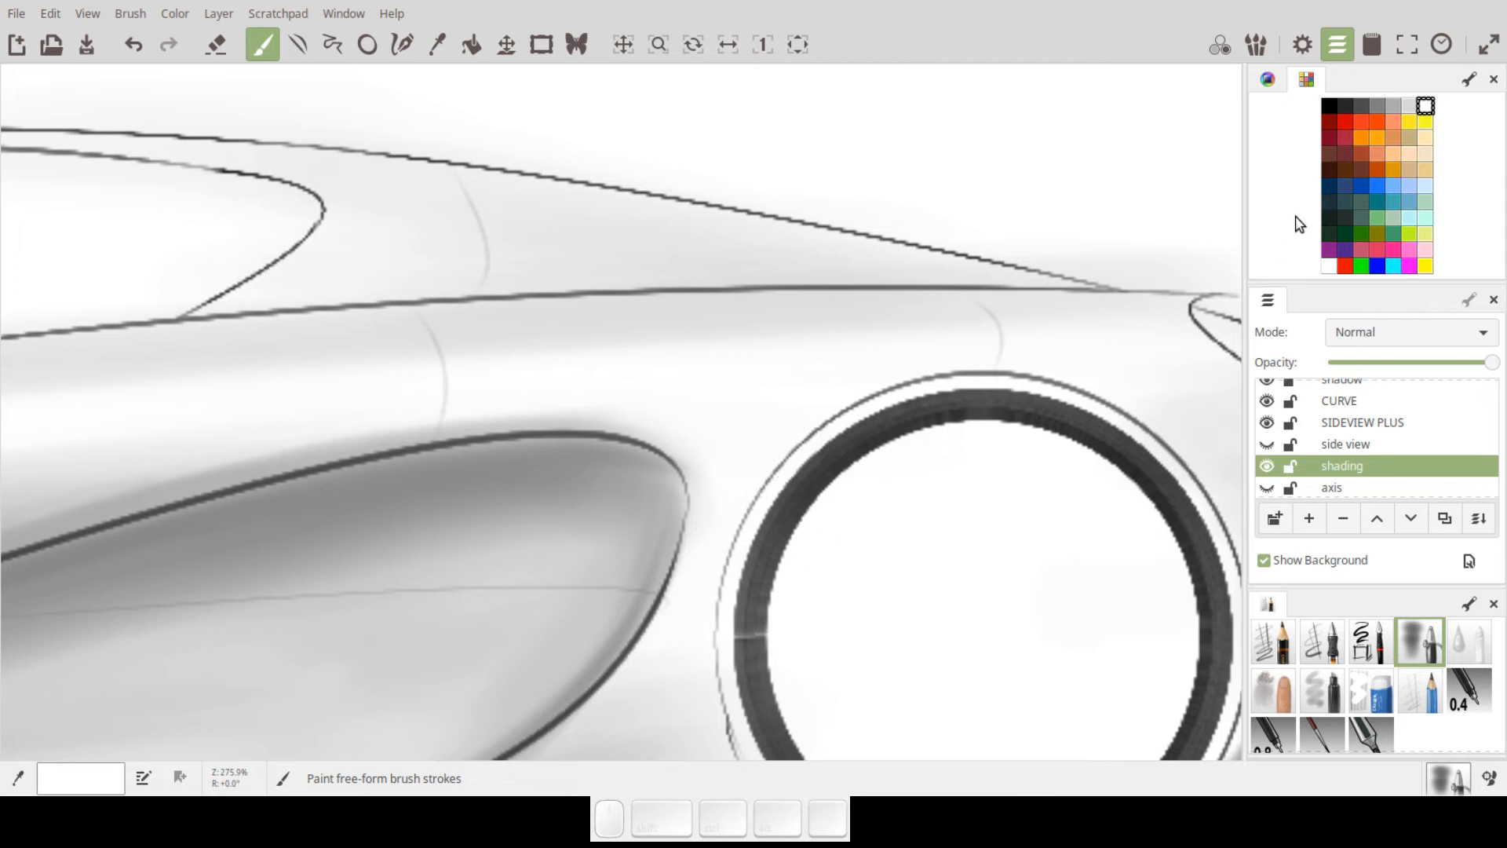
- Shade the rear fender between the side scoop and the rear wheel arch with light grey soft-brush strokes
{"action": "left_click", "coordinate": [1393, 105]}
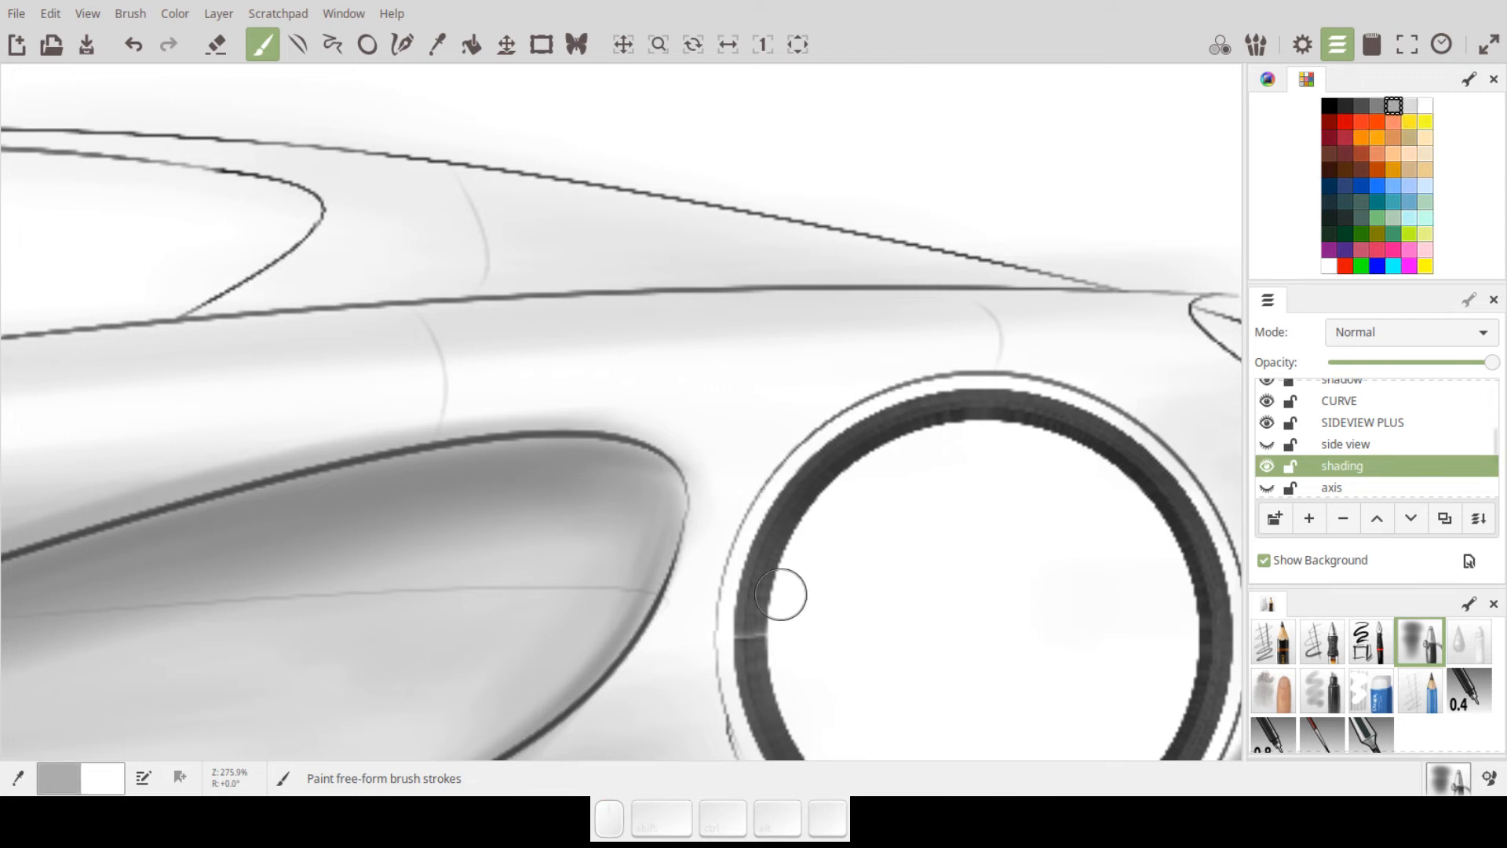
{"action": "left_click", "coordinate": [1408, 107]}
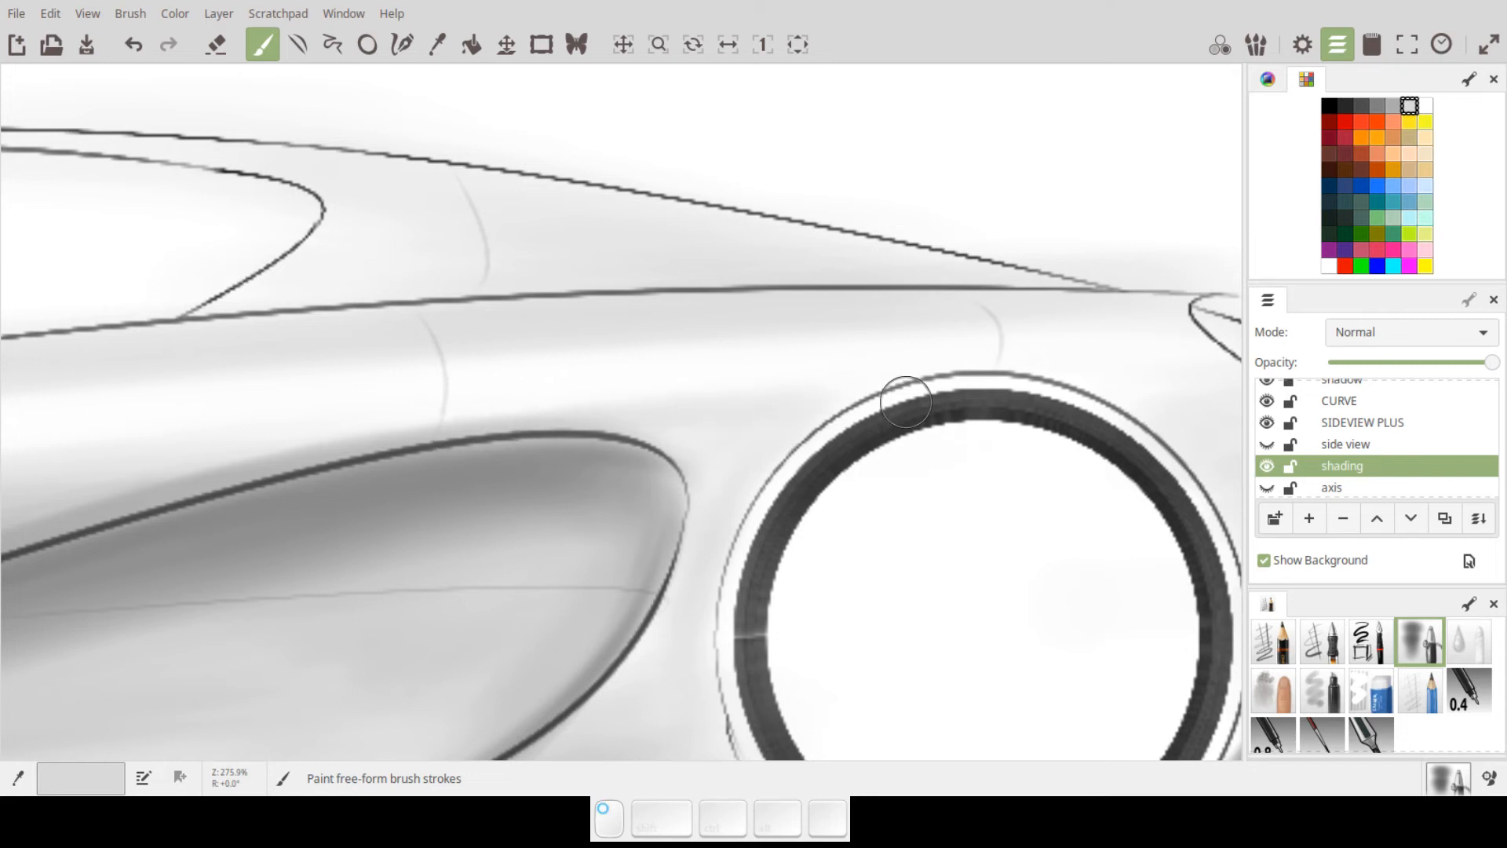
{"action": "left_click_drag", "start_coordinate": [1075, 471], "coordinate": [808, 435]}
{"action": "mouse_move", "coordinate": [887, 367]}
{"action": "left_mouse_down"}
{"action": "mouse_move", "coordinate": [1045, 369]}
{"action": "mouse_move", "coordinate": [870, 370]}
{"action": "mouse_move", "coordinate": [1012, 370]}
{"action": "mouse_move", "coordinate": [886, 368]}
{"action": "mouse_move", "coordinate": [1026, 392]}
{"action": "mouse_move", "coordinate": [907, 384]}
{"action": "mouse_move", "coordinate": [970, 385]}
{"action": "mouse_move", "coordinate": [977, 363]}
{"action": "mouse_move", "coordinate": [899, 375]}
{"action": "mouse_move", "coordinate": [1036, 371]}
{"action": "mouse_move", "coordinate": [889, 392]}
{"action": "mouse_move", "coordinate": [1061, 391]}
{"action": "mouse_move", "coordinate": [955, 402]}
{"action": "mouse_move", "coordinate": [959, 418]}
{"action": "mouse_move", "coordinate": [1103, 415]}
{"action": "mouse_move", "coordinate": [962, 430]}
{"action": "mouse_move", "coordinate": [997, 446]}
{"action": "mouse_move", "coordinate": [1097, 436]}
{"action": "mouse_move", "coordinate": [977, 466]}
{"action": "mouse_move", "coordinate": [1089, 478]}
{"action": "mouse_move", "coordinate": [972, 498]}
{"action": "mouse_move", "coordinate": [1160, 491]}
{"action": "mouse_move", "coordinate": [1019, 498]}
{"action": "mouse_move", "coordinate": [1097, 501]}
{"action": "mouse_move", "coordinate": [972, 551]}
{"action": "mouse_move", "coordinate": [1182, 530]}
{"action": "mouse_move", "coordinate": [996, 546]}
{"action": "mouse_move", "coordinate": [1051, 544]}
{"action": "mouse_move", "coordinate": [986, 584]}
{"action": "mouse_move", "coordinate": [981, 669]}
{"action": "mouse_move", "coordinate": [1001, 532]}
{"action": "mouse_move", "coordinate": [963, 717]}
{"action": "mouse_move", "coordinate": [1030, 559]}
{"action": "mouse_move", "coordinate": [961, 729]}
{"action": "mouse_move", "coordinate": [1034, 582]}
{"action": "mouse_move", "coordinate": [1041, 596]}
{"action": "mouse_move", "coordinate": [979, 724]}
{"action": "mouse_move", "coordinate": [1037, 601]}
{"action": "mouse_move", "coordinate": [985, 722]}
{"action": "mouse_move", "coordinate": [1018, 588]}
{"action": "mouse_move", "coordinate": [1015, 575]}
{"action": "mouse_move", "coordinate": [987, 690]}
{"action": "mouse_move", "coordinate": [1020, 555]}
{"action": "left_mouse_up"}
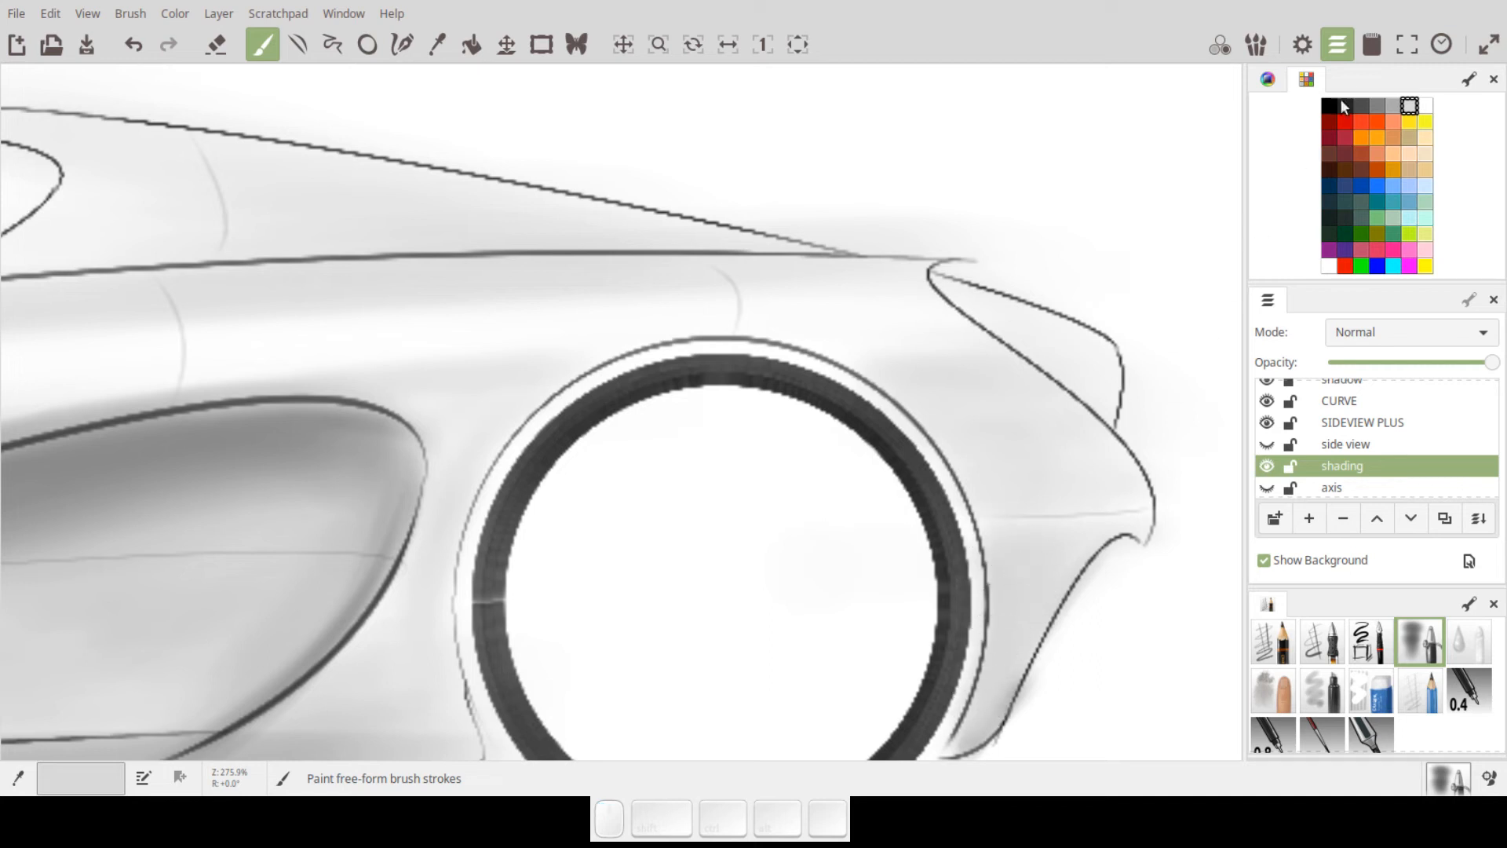
- Shade the lower rear bumper in mid-grey and darken its trailing edge with a smaller dark grey soft brush
{"action": "left_click", "coordinate": [1394, 106]}
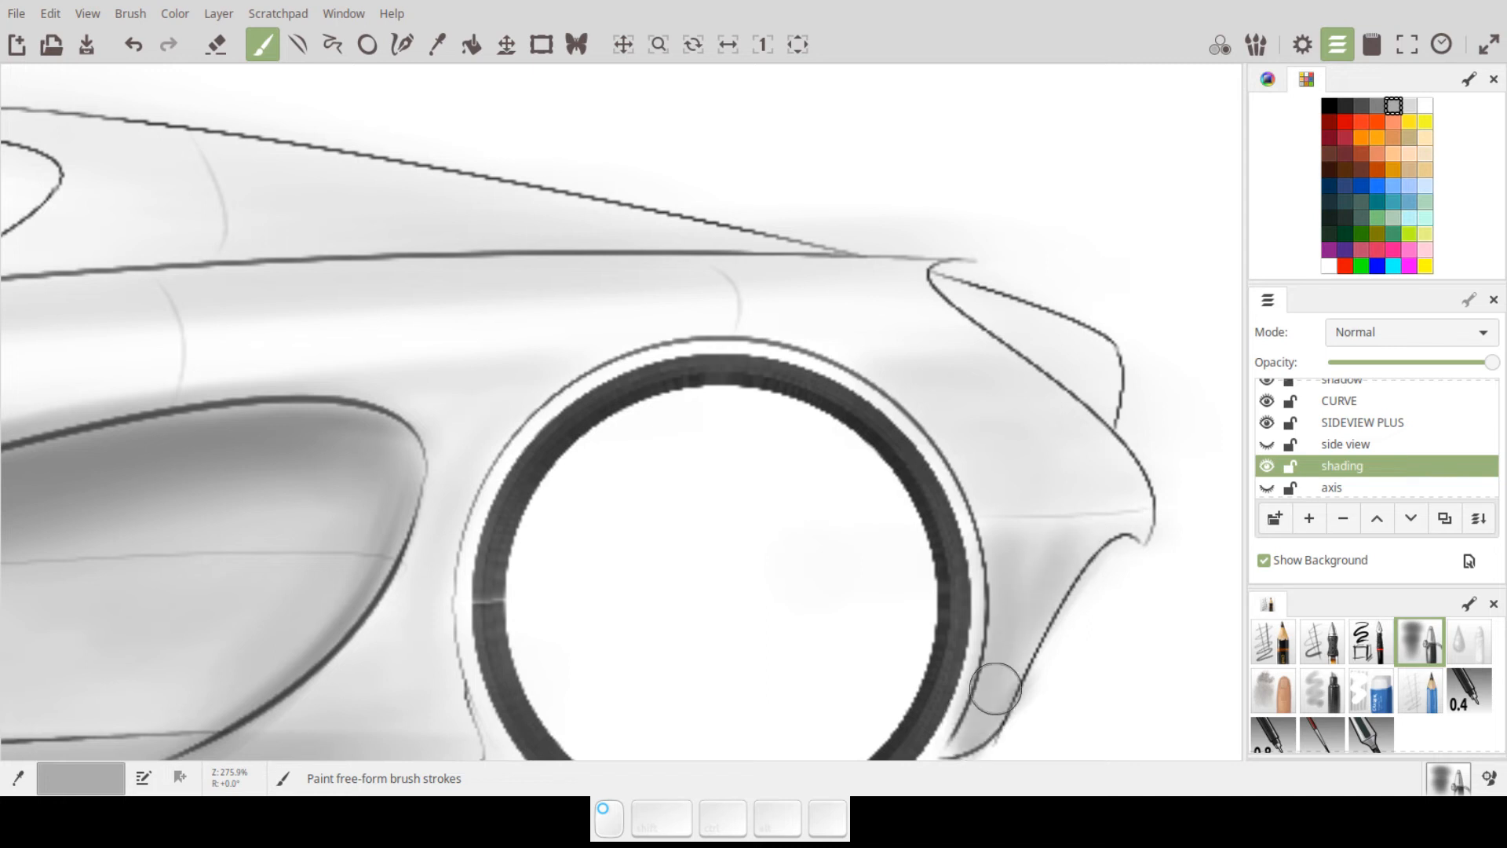
{"action": "left_click_drag", "start_coordinate": [1103, 548], "coordinate": [1035, 541]}
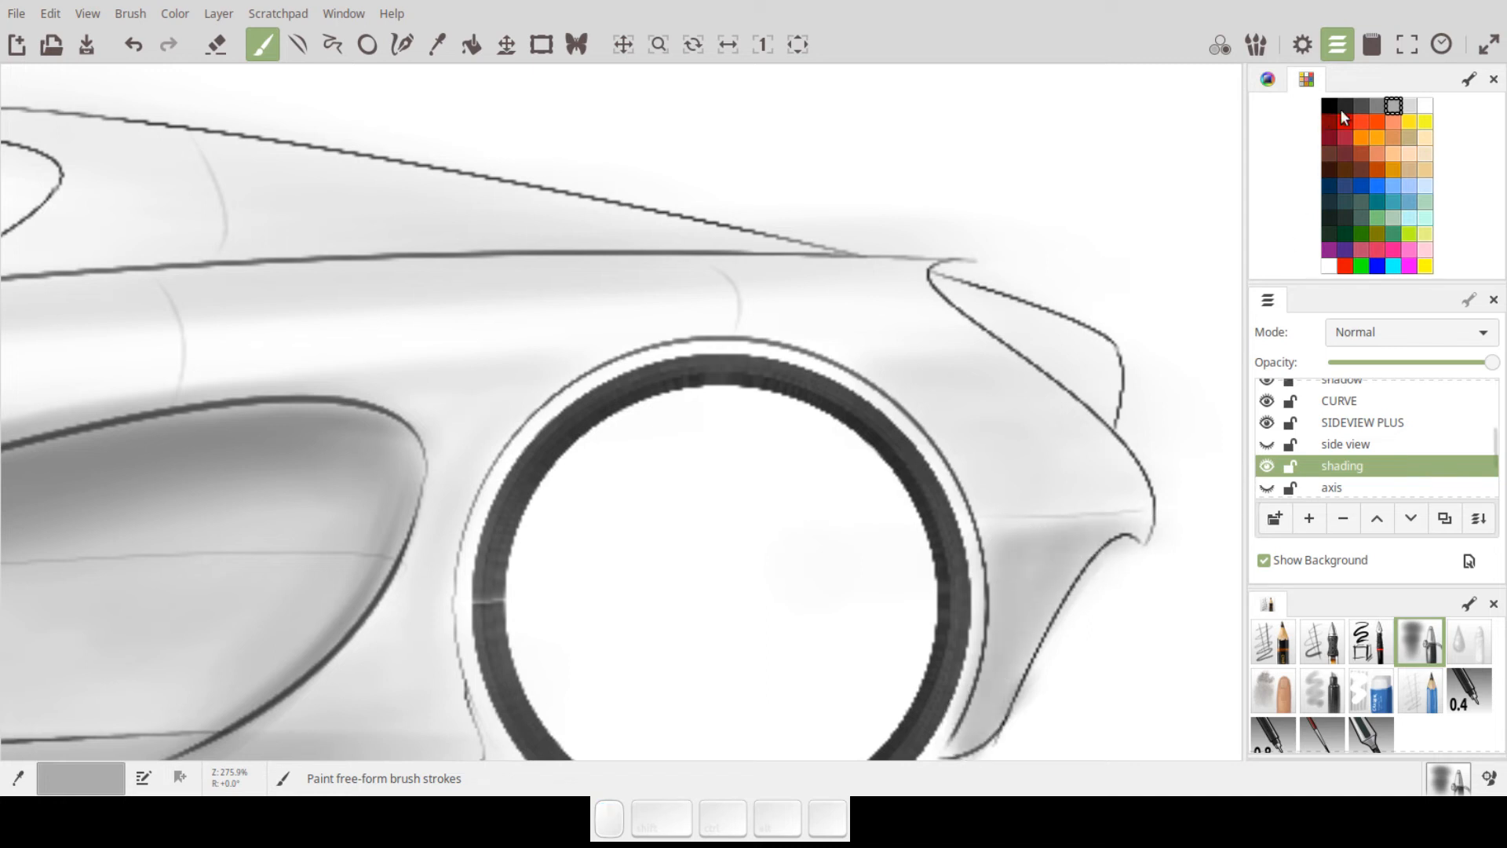
{"action": "left_click", "coordinate": [1364, 106]}
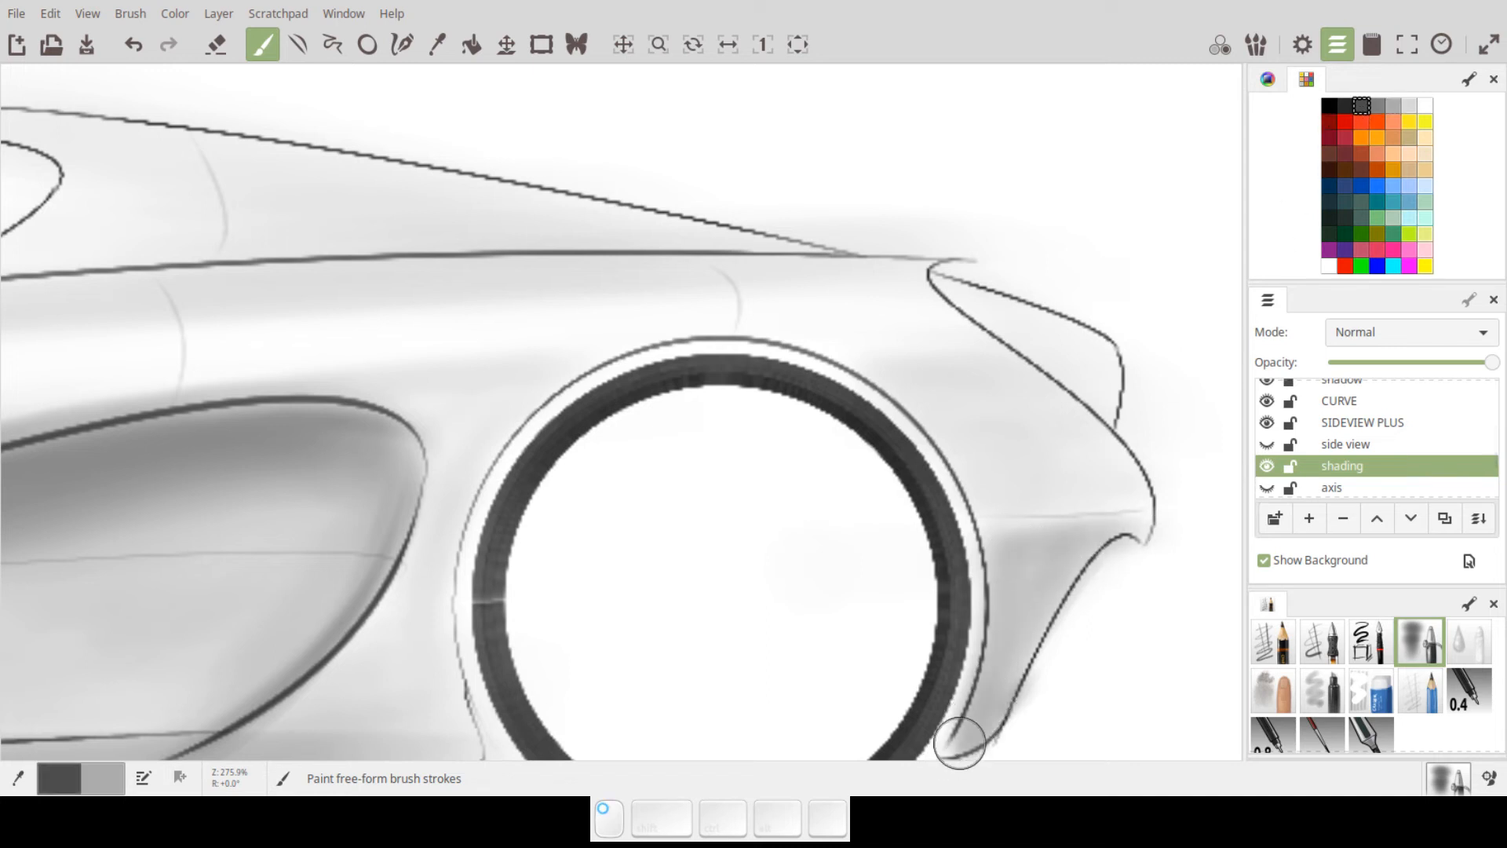
{"action": "key", "text": "d"}
{"action": "key", "text": "d"}
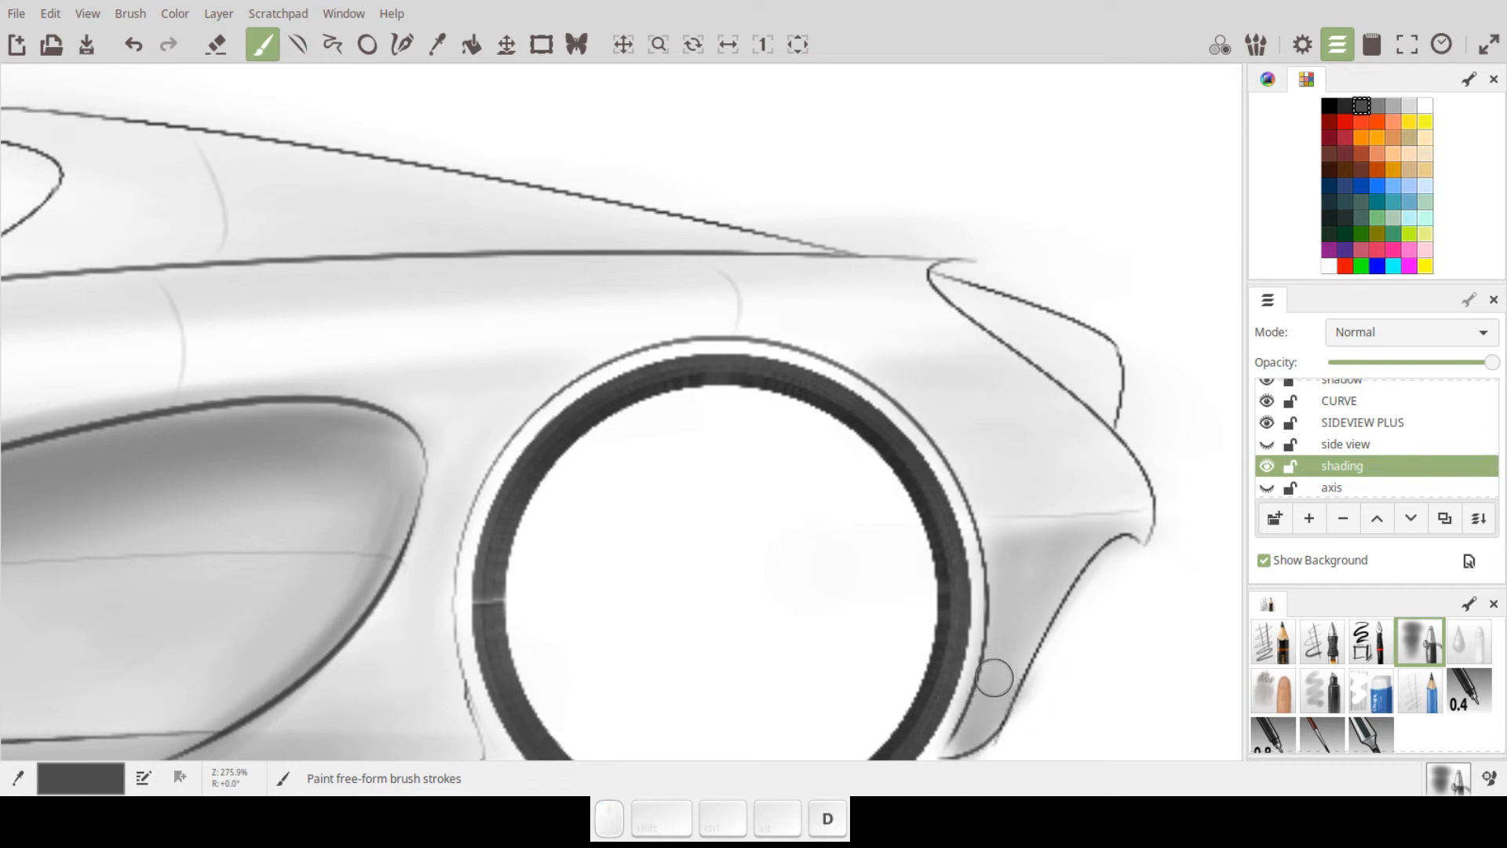
{"action": "mouse_move", "coordinate": [996, 557]}
{"action": "left_mouse_down"}
{"action": "mouse_move", "coordinate": [964, 739]}
{"action": "mouse_move", "coordinate": [1092, 577]}
{"action": "mouse_move", "coordinate": [976, 731]}
{"action": "mouse_move", "coordinate": [1040, 604]}
{"action": "mouse_move", "coordinate": [1017, 649]}
{"action": "mouse_move", "coordinate": [1053, 610]}
{"action": "mouse_move", "coordinate": [1003, 705]}
{"action": "mouse_move", "coordinate": [952, 751]}
{"action": "mouse_move", "coordinate": [1024, 651]}
{"action": "mouse_move", "coordinate": [998, 709]}
{"action": "mouse_move", "coordinate": [1044, 610]}
{"action": "mouse_move", "coordinate": [1094, 560]}
{"action": "mouse_move", "coordinate": [1037, 638]}
{"action": "mouse_move", "coordinate": [1132, 523]}
{"action": "mouse_move", "coordinate": [1047, 605]}
{"action": "mouse_move", "coordinate": [1153, 517]}
{"action": "mouse_move", "coordinate": [1051, 595]}
{"action": "mouse_move", "coordinate": [1112, 539]}
{"action": "mouse_move", "coordinate": [999, 706]}
{"action": "mouse_move", "coordinate": [1078, 563]}
{"action": "mouse_move", "coordinate": [981, 736]}
{"action": "mouse_move", "coordinate": [1094, 537]}
{"action": "left_mouse_up"}
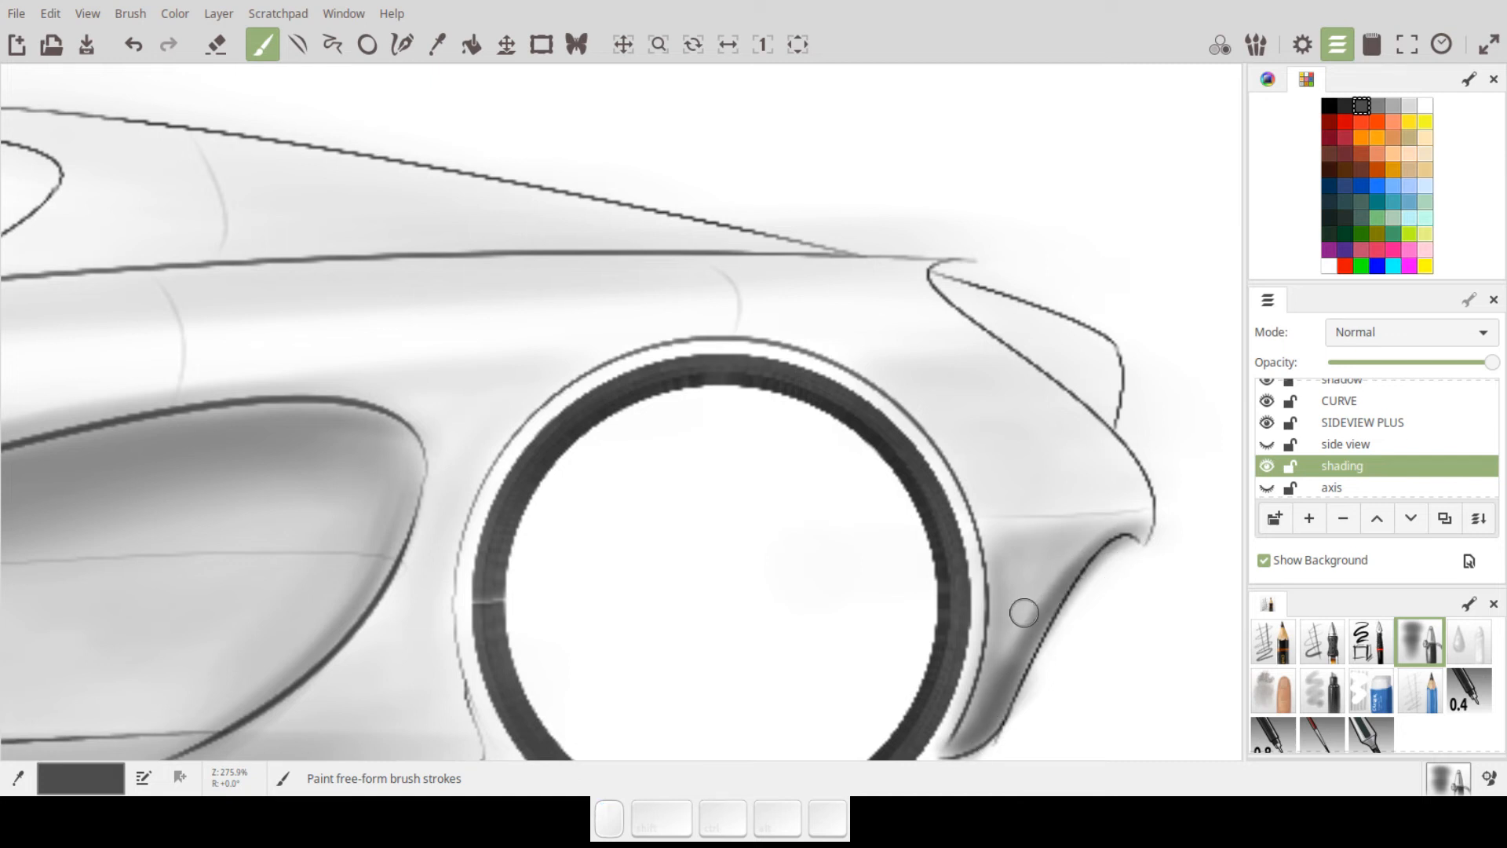
- Soften the dark edge shading of the lower rear bumper with light grey soft-brush strokes
{"action": "left_click", "coordinate": [1408, 105]}
{"action": "mouse_move", "coordinate": [1112, 528]}
{"action": "left_mouse_down"}
{"action": "mouse_move", "coordinate": [1005, 647]}
{"action": "mouse_move", "coordinate": [965, 742]}
{"action": "mouse_move", "coordinate": [973, 718]}
{"action": "left_mouse_up"}
{"action": "mouse_move", "coordinate": [1070, 543]}
{"action": "left_mouse_down"}
{"action": "mouse_move", "coordinate": [959, 736]}
{"action": "mouse_move", "coordinate": [1059, 558]}
{"action": "mouse_move", "coordinate": [1004, 630]}
{"action": "mouse_move", "coordinate": [1143, 501]}
{"action": "mouse_move", "coordinate": [1012, 604]}
{"action": "mouse_move", "coordinate": [1043, 558]}
{"action": "mouse_move", "coordinate": [980, 697]}
{"action": "mouse_move", "coordinate": [989, 637]}
{"action": "mouse_move", "coordinate": [1095, 527]}
{"action": "mouse_move", "coordinate": [1025, 550]}
{"action": "mouse_move", "coordinate": [985, 628]}
{"action": "mouse_move", "coordinate": [994, 547]}
{"action": "mouse_move", "coordinate": [981, 554]}
{"action": "mouse_move", "coordinate": [1095, 524]}
{"action": "mouse_move", "coordinate": [990, 534]}
{"action": "mouse_move", "coordinate": [1112, 524]}
{"action": "mouse_move", "coordinate": [988, 532]}
{"action": "mouse_move", "coordinate": [1172, 524]}
{"action": "mouse_move", "coordinate": [982, 524]}
{"action": "mouse_move", "coordinate": [1182, 522]}
{"action": "mouse_move", "coordinate": [984, 666]}
{"action": "mouse_move", "coordinate": [962, 701]}
{"action": "left_mouse_up"}
{"action": "mouse_move", "coordinate": [1004, 547]}
{"action": "left_mouse_down"}
{"action": "mouse_move", "coordinate": [992, 627]}
{"action": "mouse_move", "coordinate": [1004, 522]}
{"action": "mouse_move", "coordinate": [1000, 599]}
{"action": "mouse_move", "coordinate": [1039, 534]}
{"action": "mouse_move", "coordinate": [995, 537]}
{"action": "mouse_move", "coordinate": [1119, 526]}
{"action": "mouse_move", "coordinate": [998, 533]}
{"action": "mouse_move", "coordinate": [1079, 522]}
{"action": "left_mouse_up"}
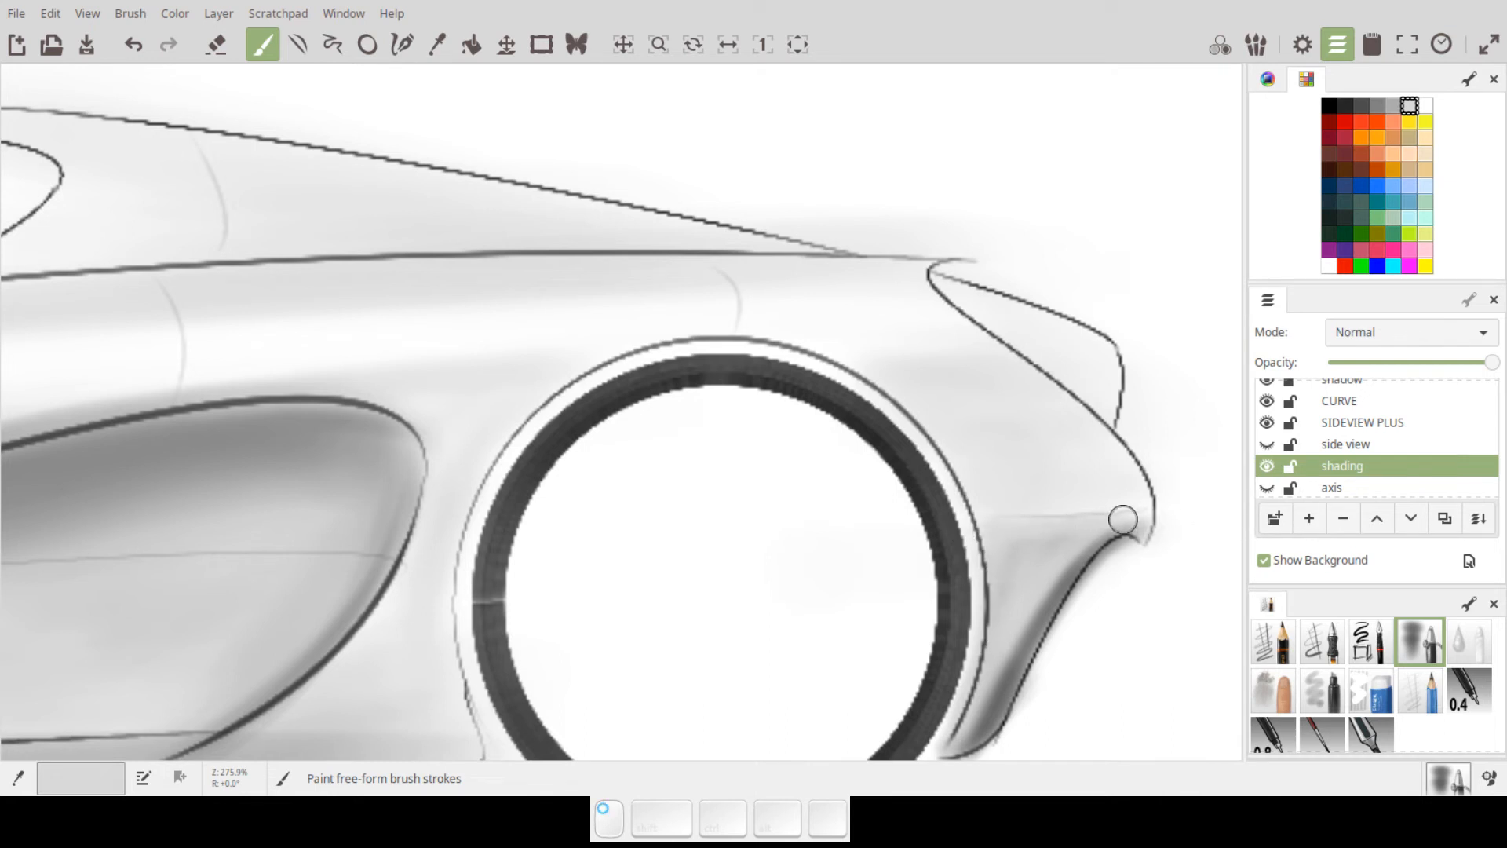
{"action": "left_click_drag", "start_coordinate": [1026, 585], "coordinate": [929, 421]}
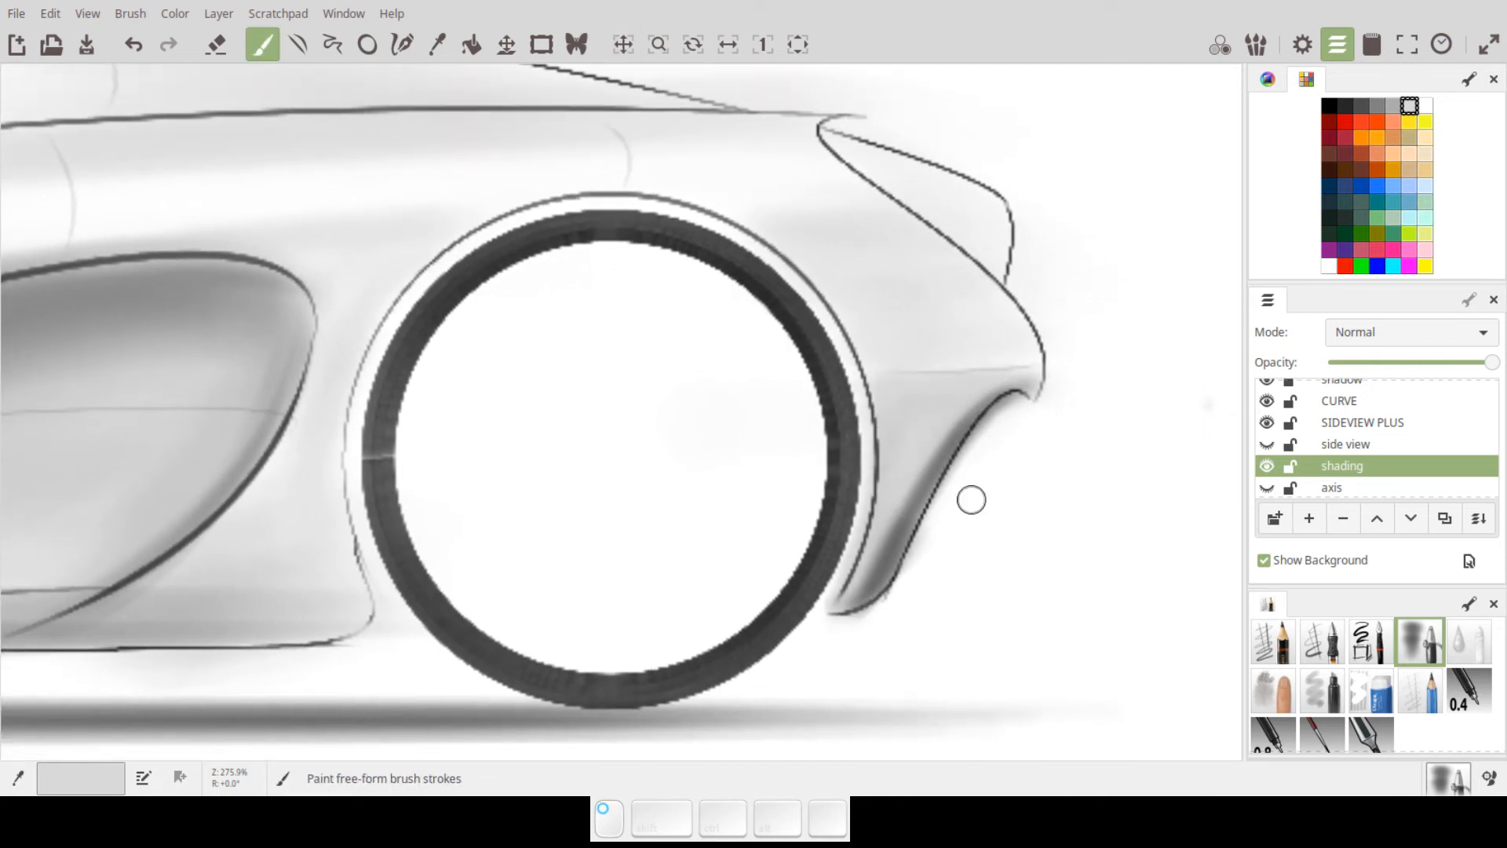
{"action": "left_click_drag", "start_coordinate": [1052, 489], "coordinate": [1192, 430]}
{"action": "mouse_move", "coordinate": [964, 322]}
{"action": "left_mouse_down"}
{"action": "mouse_move", "coordinate": [959, 365]}
{"action": "mouse_move", "coordinate": [1032, 223]}
{"action": "mouse_move", "coordinate": [996, 264]}
{"action": "mouse_move", "coordinate": [970, 345]}
{"action": "mouse_move", "coordinate": [1051, 243]}
{"action": "mouse_move", "coordinate": [1033, 449]}
{"action": "mouse_move", "coordinate": [1052, 437]}
{"action": "mouse_move", "coordinate": [1049, 395]}
{"action": "mouse_move", "coordinate": [1020, 488]}
{"action": "left_mouse_up"}
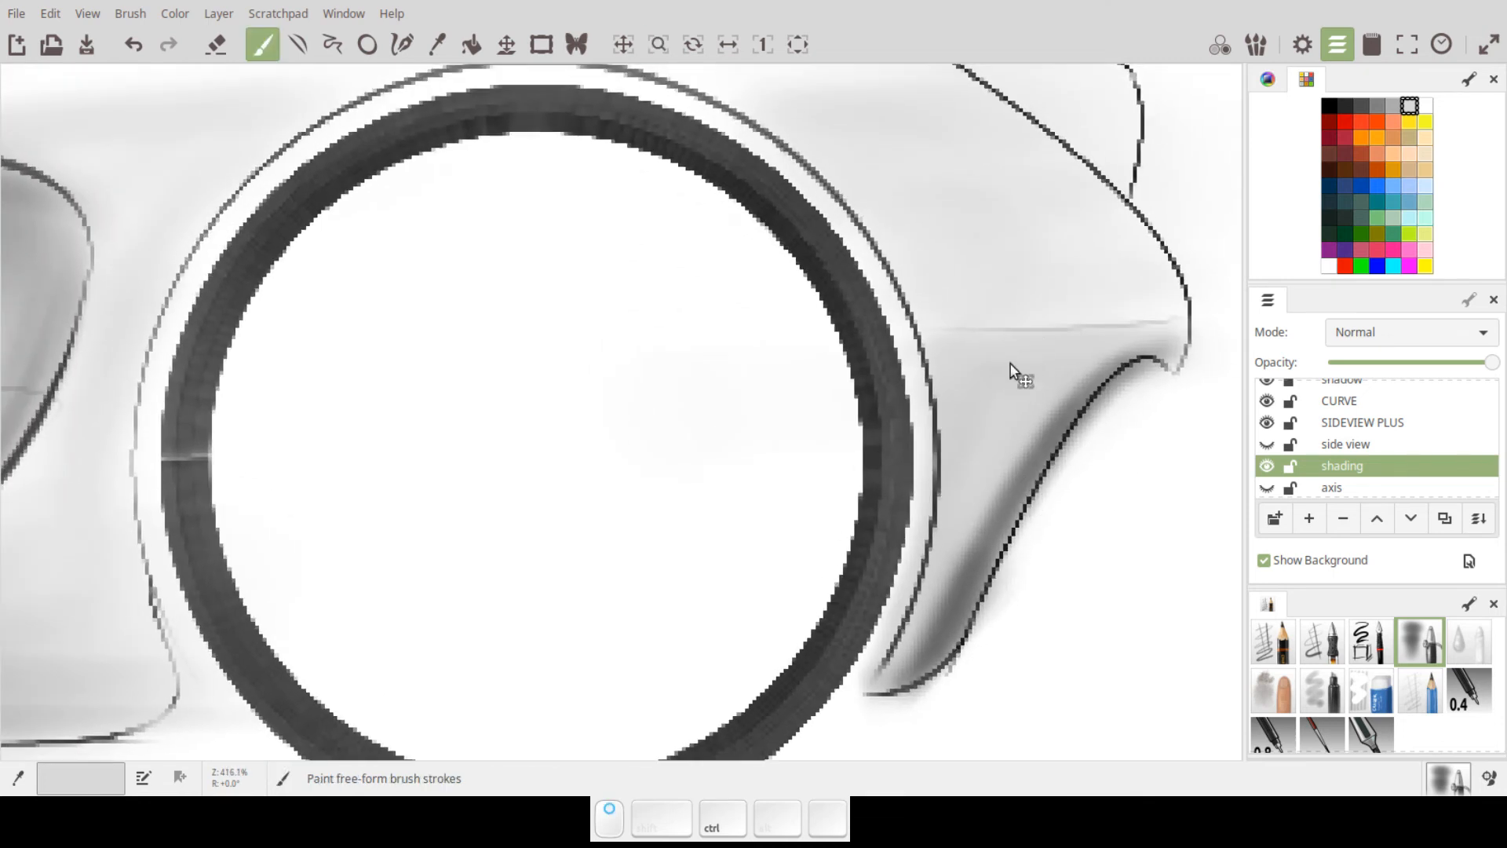
{"action": "left_click_drag", "start_coordinate": [1009, 370], "coordinate": [965, 639]}
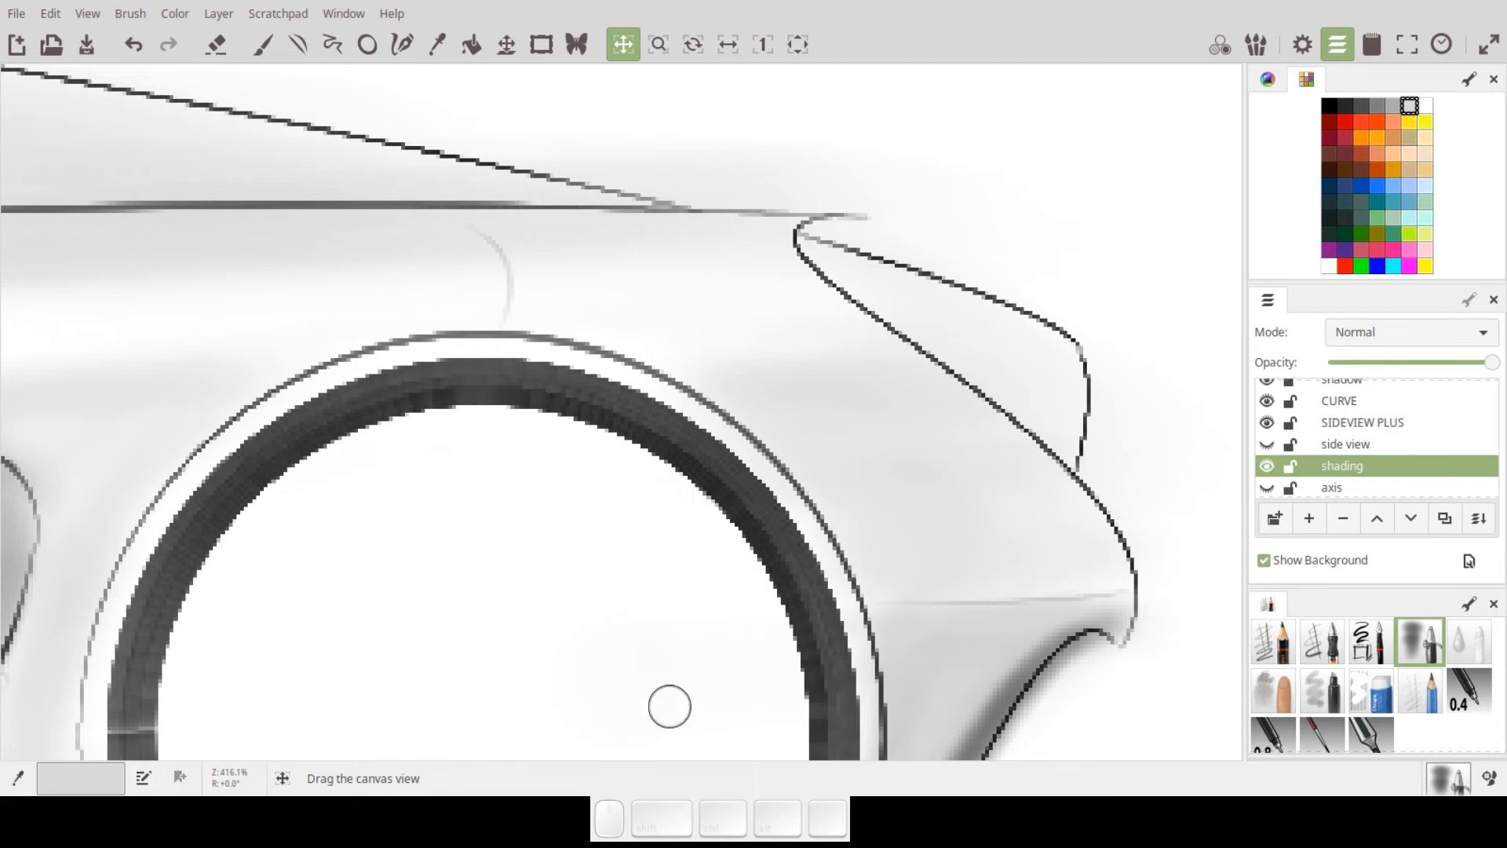
{"action": "left_click", "coordinate": [1295, 215]}
{"action": "mouse_move", "coordinate": [948, 295]}
{"action": "left_mouse_down"}
{"action": "mouse_move", "coordinate": [943, 307]}
{"action": "mouse_move", "coordinate": [1010, 350]}
{"action": "left_mouse_up"}
{"action": "key", "text": "Escape"}
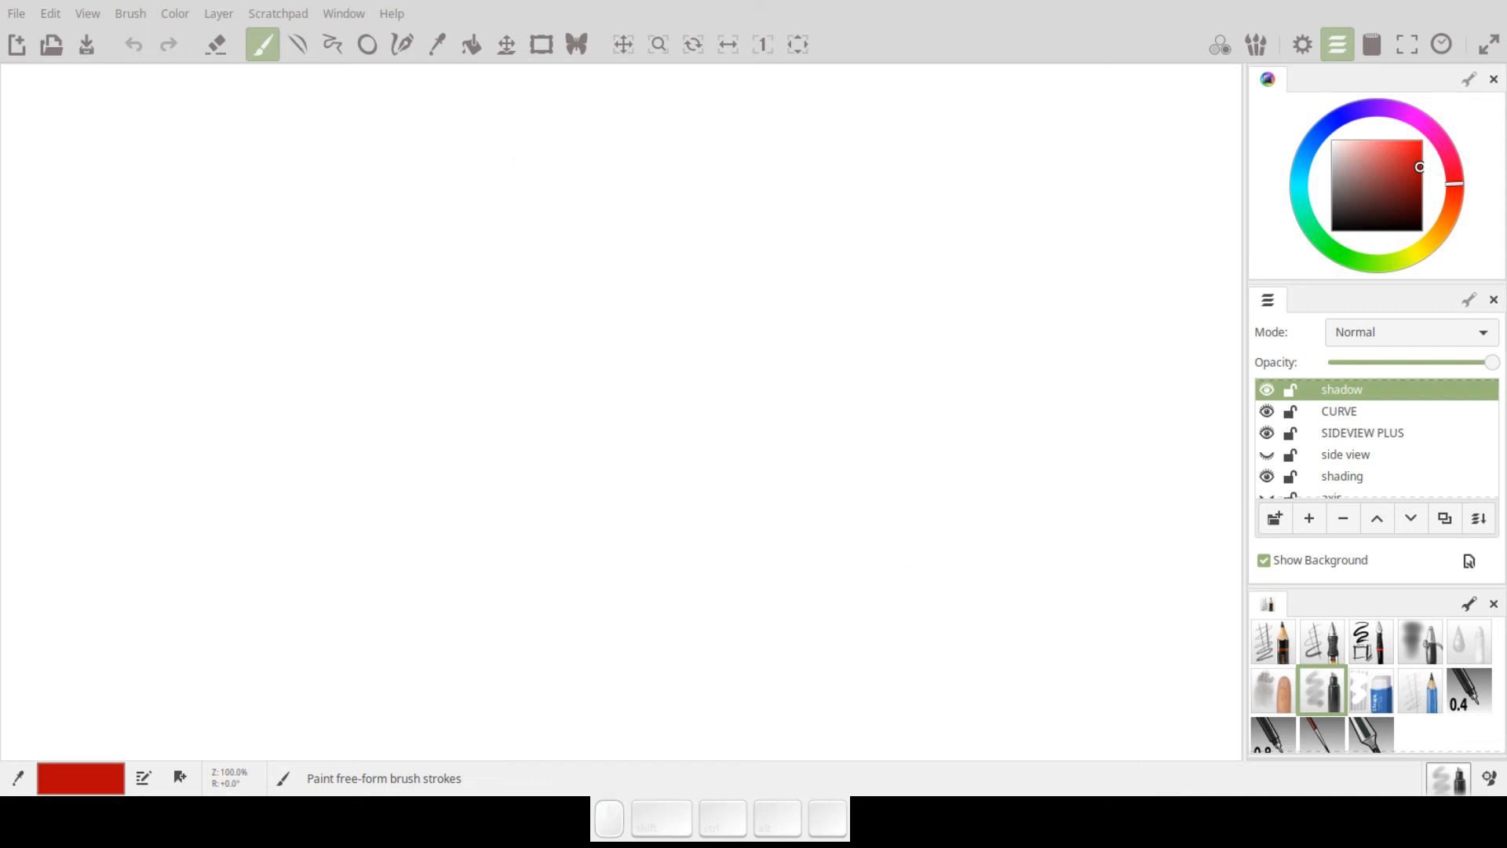
- Save the recovered drawing file and bring the whole car into view
{"action": "key", "text": "ctrl+s"}
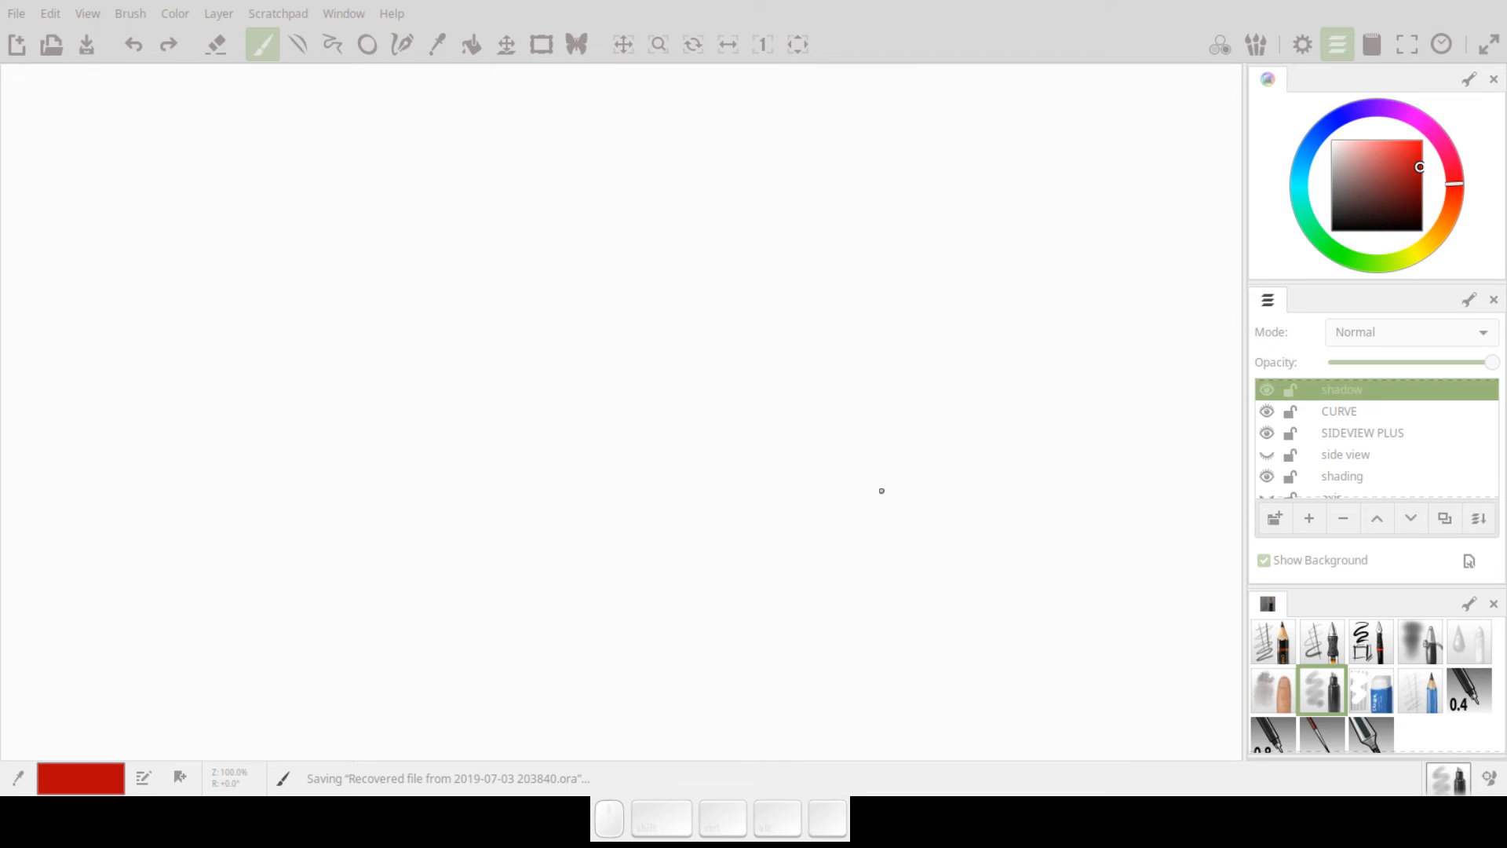
{"action": "mouse_move", "coordinate": [755, 456]}
{"action": "left_mouse_down"}
{"action": "mouse_move", "coordinate": [865, 326]}
{"action": "mouse_move", "coordinate": [849, 336]}
{"action": "left_mouse_up"}
{"action": "mouse_move", "coordinate": [715, 481]}
{"action": "left_mouse_down"}
{"action": "mouse_move", "coordinate": [831, 316]}
{"action": "mouse_move", "coordinate": [743, 491]}
{"action": "mouse_move", "coordinate": [744, 460]}
{"action": "mouse_move", "coordinate": [902, 279]}
{"action": "mouse_move", "coordinate": [691, 549]}
{"action": "left_mouse_up"}
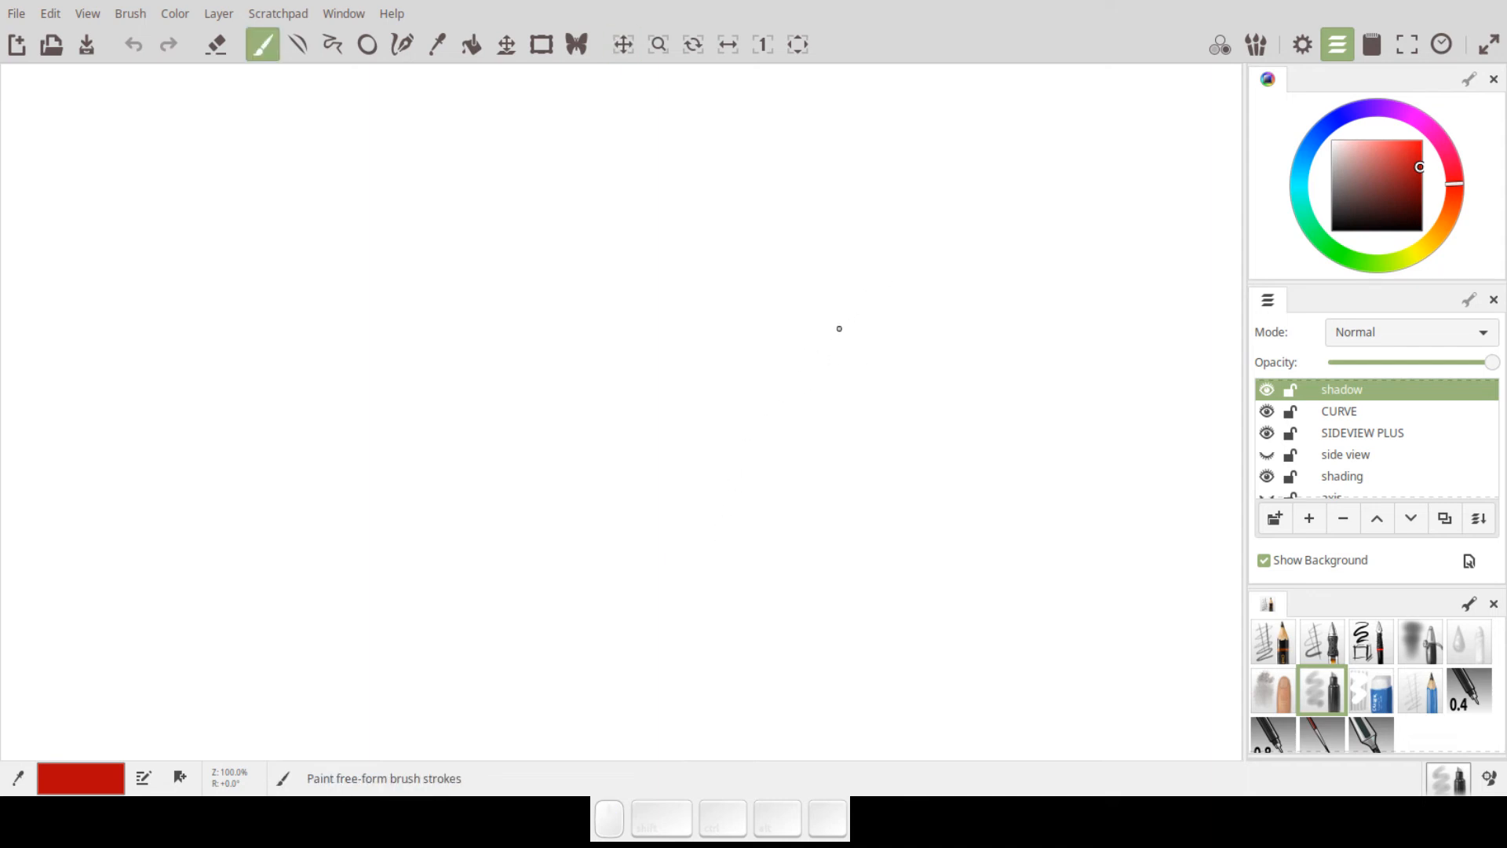
{"action": "scroll", "coordinate": [678, 574], "scroll_direction": "down", "scroll_amount": 8}
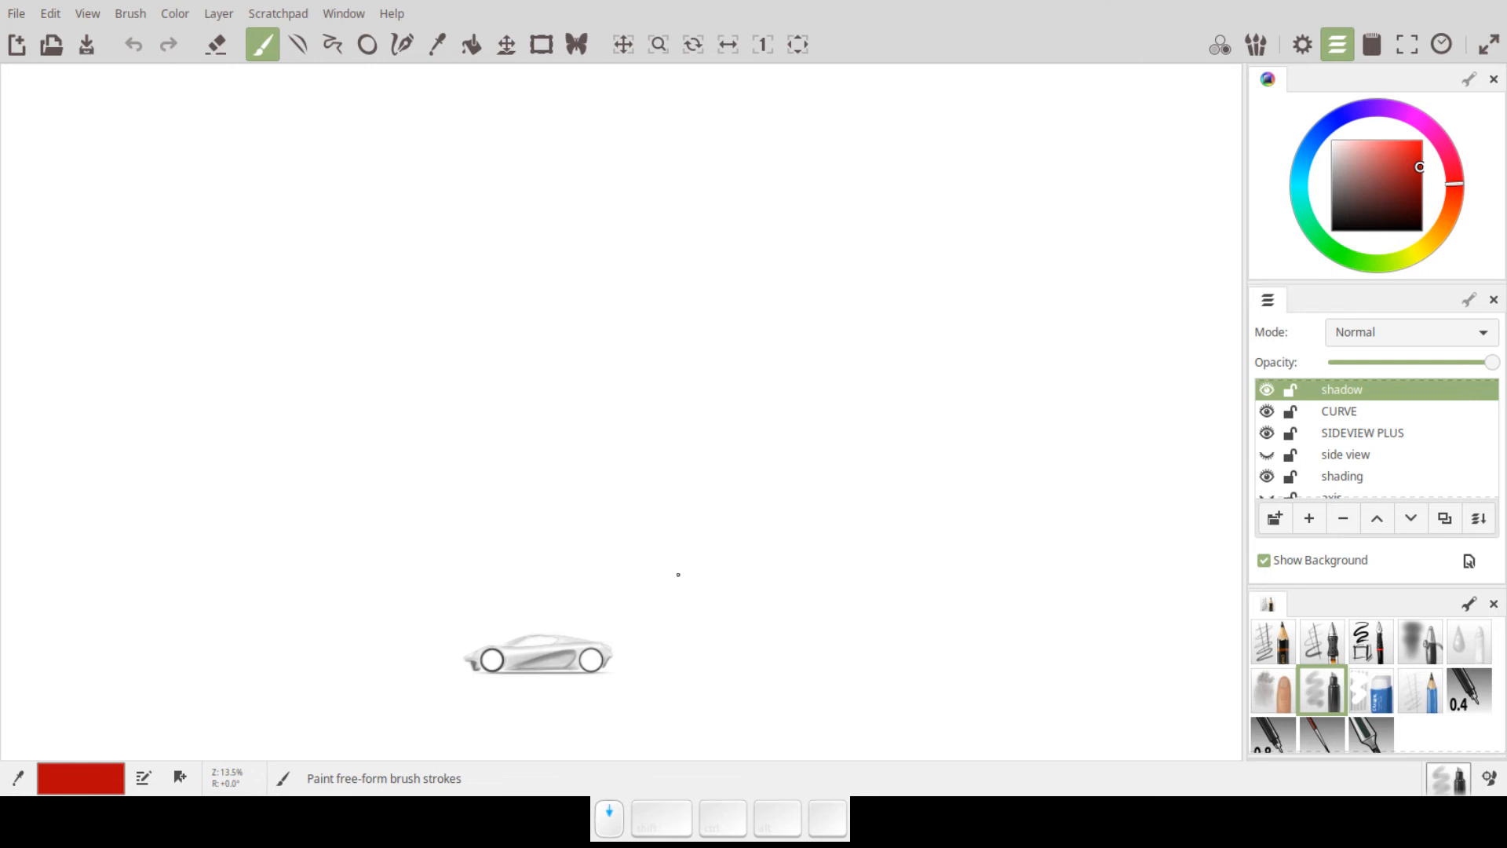
- Choose the soft brush, dock the color palette beside the color wheel and pick dark grey for the tail light
{"action": "scroll", "coordinate": [589, 613], "scroll_direction": "up", "scroll_amount": 10}
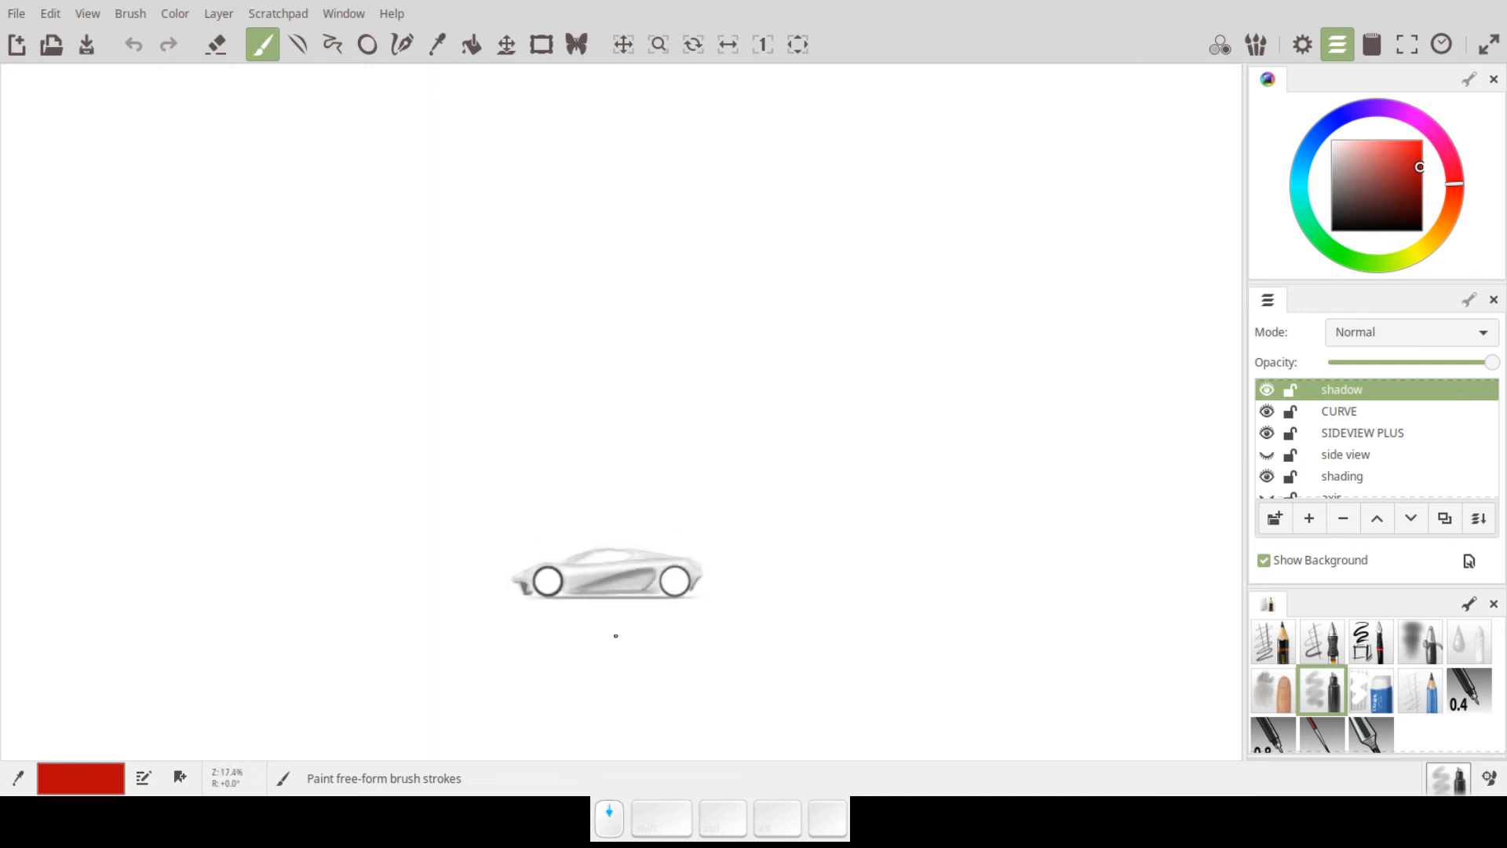
{"action": "left_click_drag", "start_coordinate": [620, 594], "coordinate": [641, 455]}
{"action": "scroll", "coordinate": [642, 455], "scroll_direction": "up", "scroll_amount": 5}
{"action": "scroll", "coordinate": [641, 455], "scroll_direction": "down", "scroll_amount": 3}
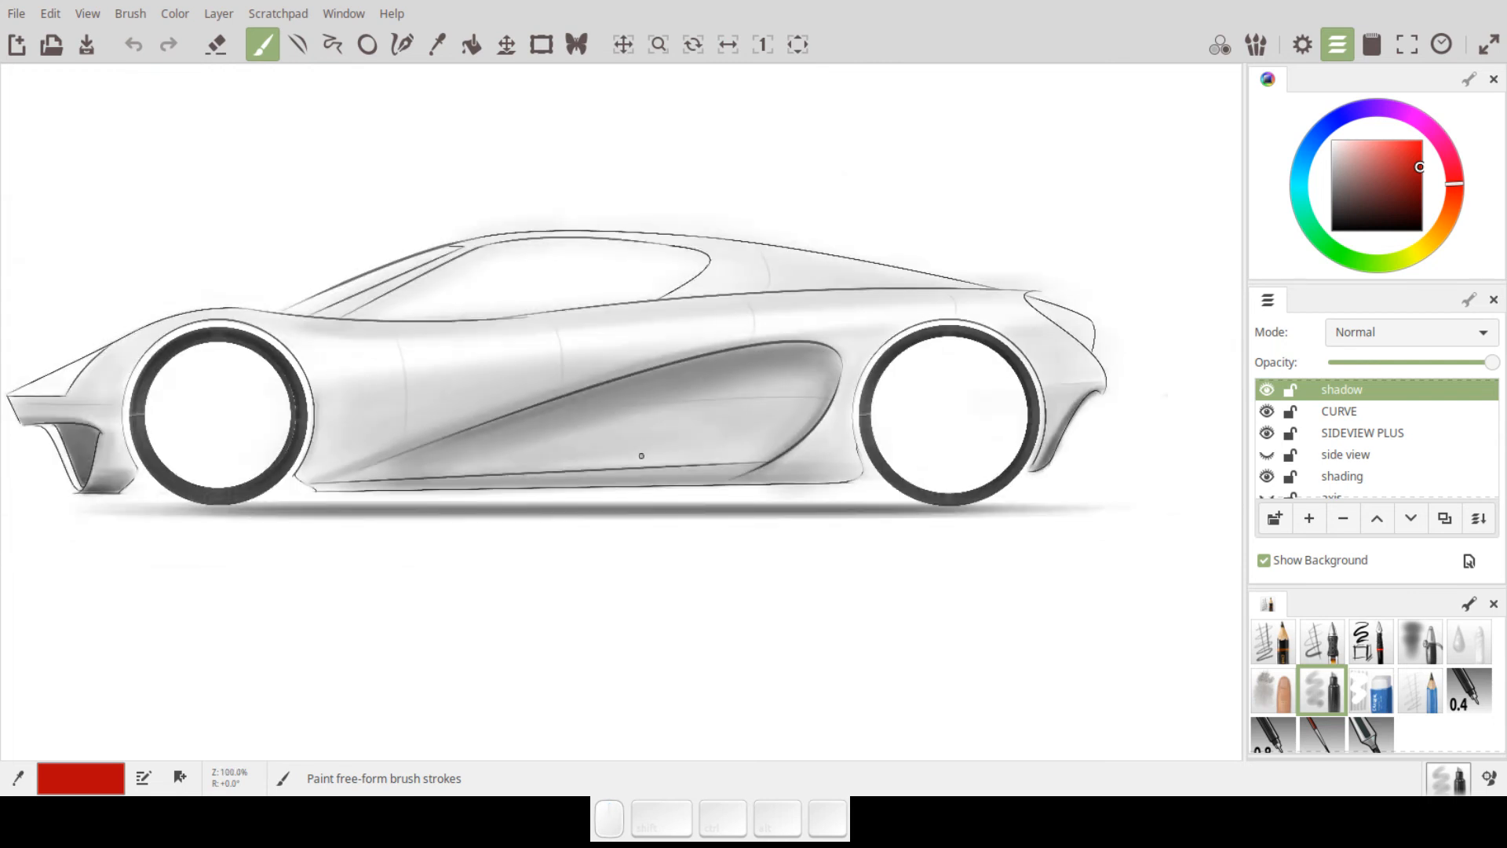
{"action": "left_click_drag", "start_coordinate": [1065, 388], "coordinate": [997, 473]}
{"action": "left_click_drag", "start_coordinate": [1037, 360], "coordinate": [1004, 388]}
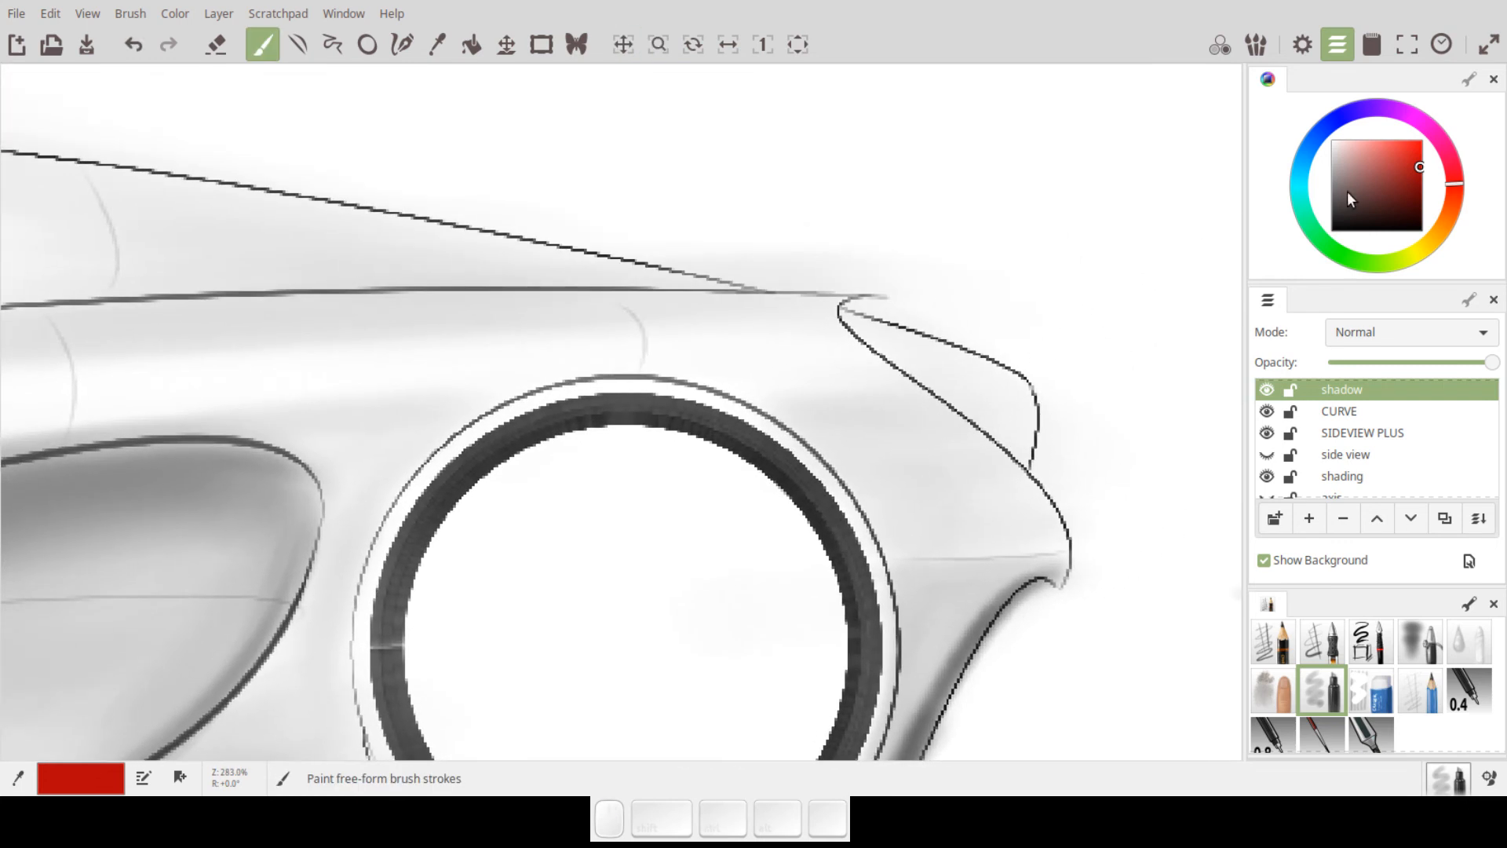
{"action": "left_click", "coordinate": [1418, 641]}
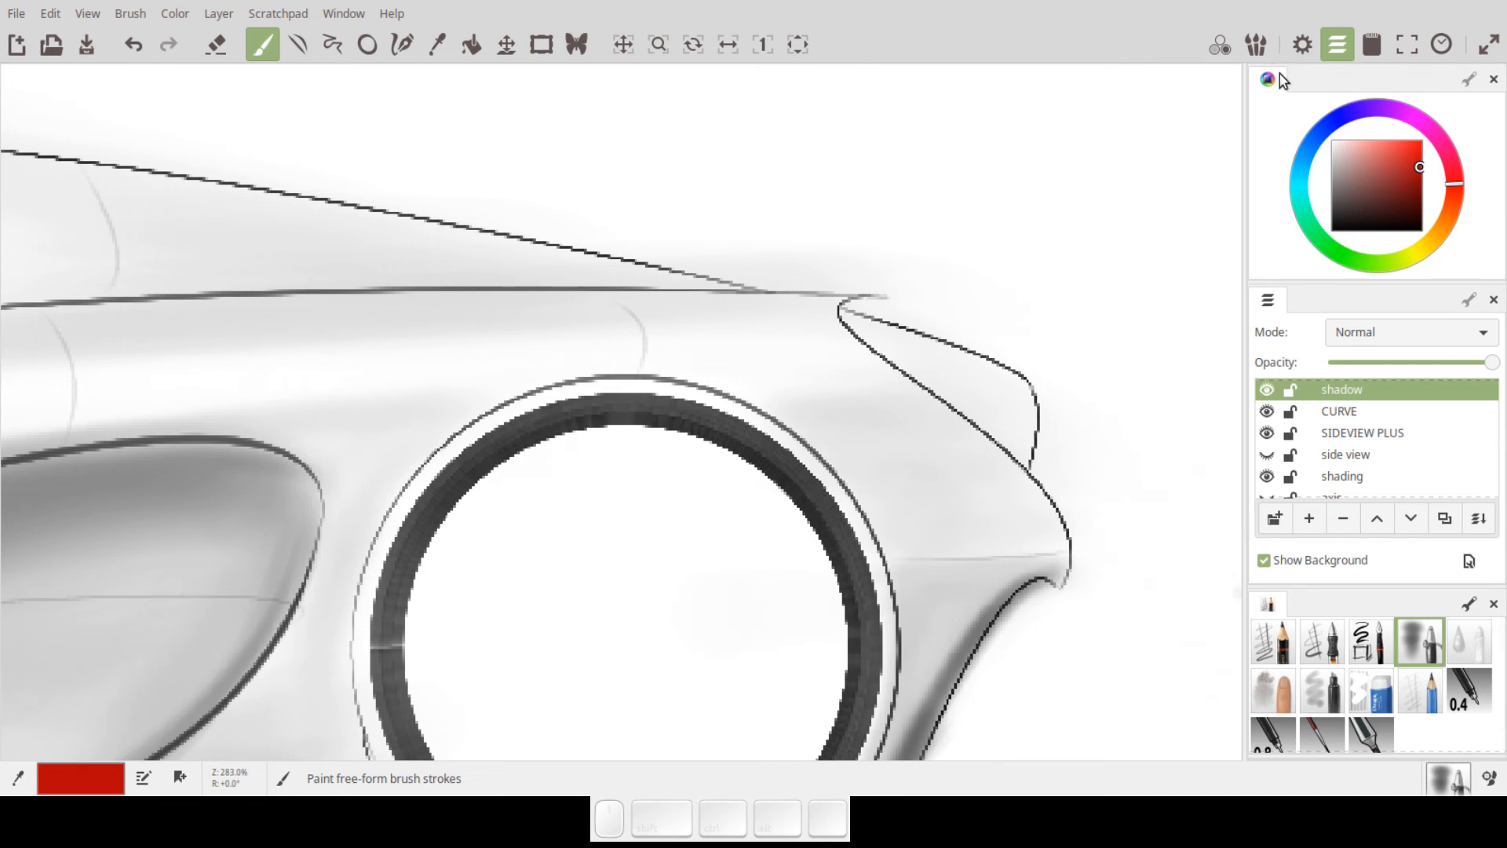
{"action": "left_click", "coordinate": [1222, 49]}
{"action": "left_click", "coordinate": [1277, 127]}
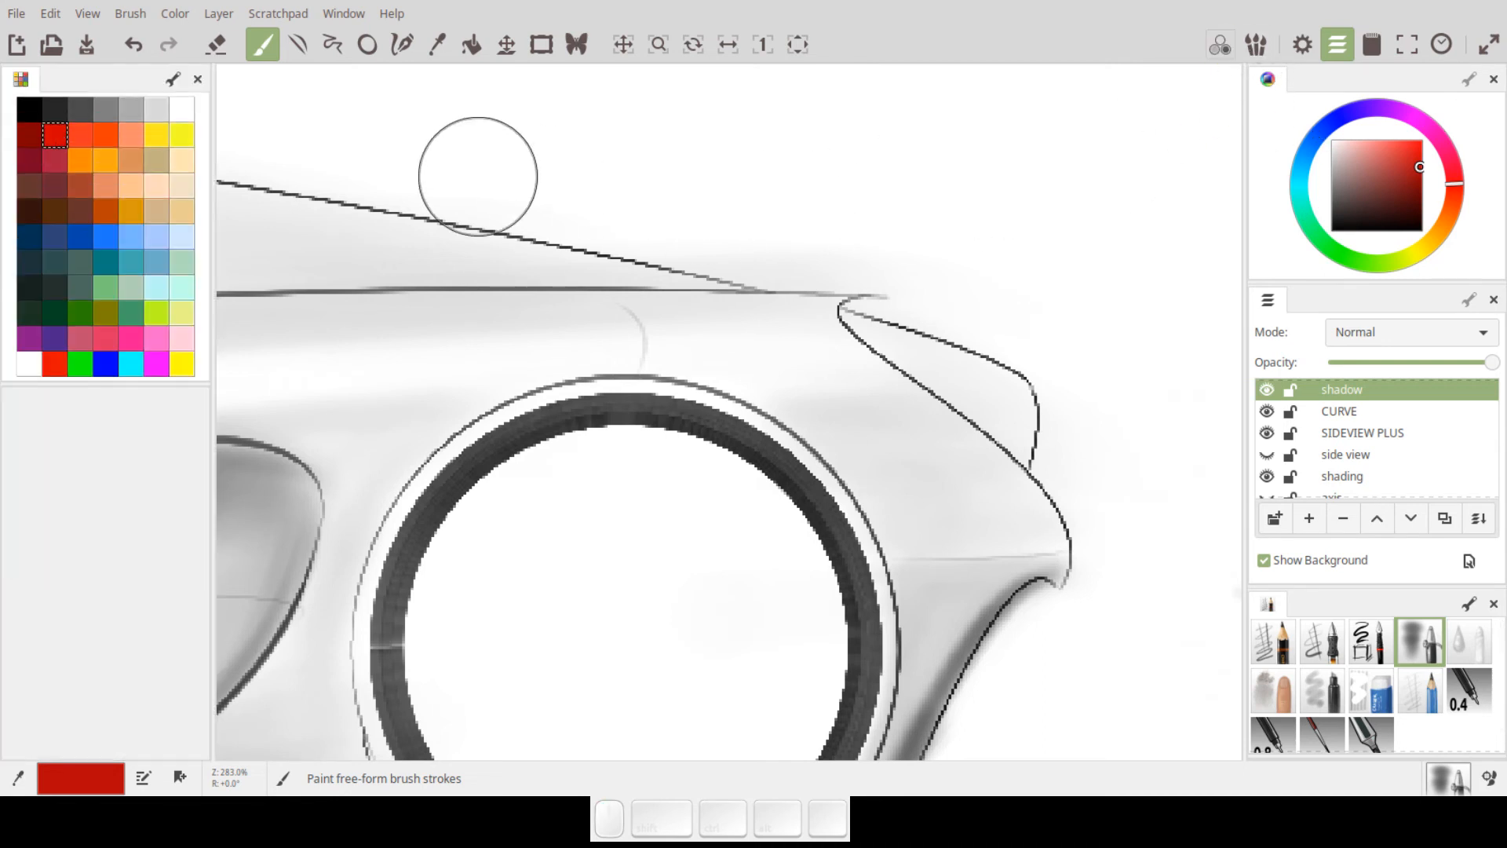
{"action": "left_click_drag", "start_coordinate": [24, 85], "coordinate": [1338, 79]}
{"action": "left_click", "coordinate": [1364, 105]}
- Reduce the soft brush to a small size suited to the tail light
{"action": "key", "text": "f"}
{"action": "key", "text": "d"}
{"action": "key", "text": "d"}
{"action": "key", "text": "d"}
{"action": "key", "text": "d"}
{"action": "key", "text": "d"}
{"action": "key", "text": "d"}
- Try a freehand dark grey stroke along the tail light's lower edge, save the drawing and undo the stroke
{"action": "mouse_move", "coordinate": [851, 321]}
{"action": "left_mouse_down"}
{"action": "mouse_move", "coordinate": [885, 358]}
{"action": "mouse_move", "coordinate": [848, 315]}
{"action": "mouse_move", "coordinate": [913, 371]}
{"action": "mouse_move", "coordinate": [965, 382]}
{"action": "mouse_move", "coordinate": [859, 337]}
{"action": "mouse_move", "coordinate": [1016, 463]}
{"action": "left_mouse_up"}
{"action": "key", "text": "ctrl"}
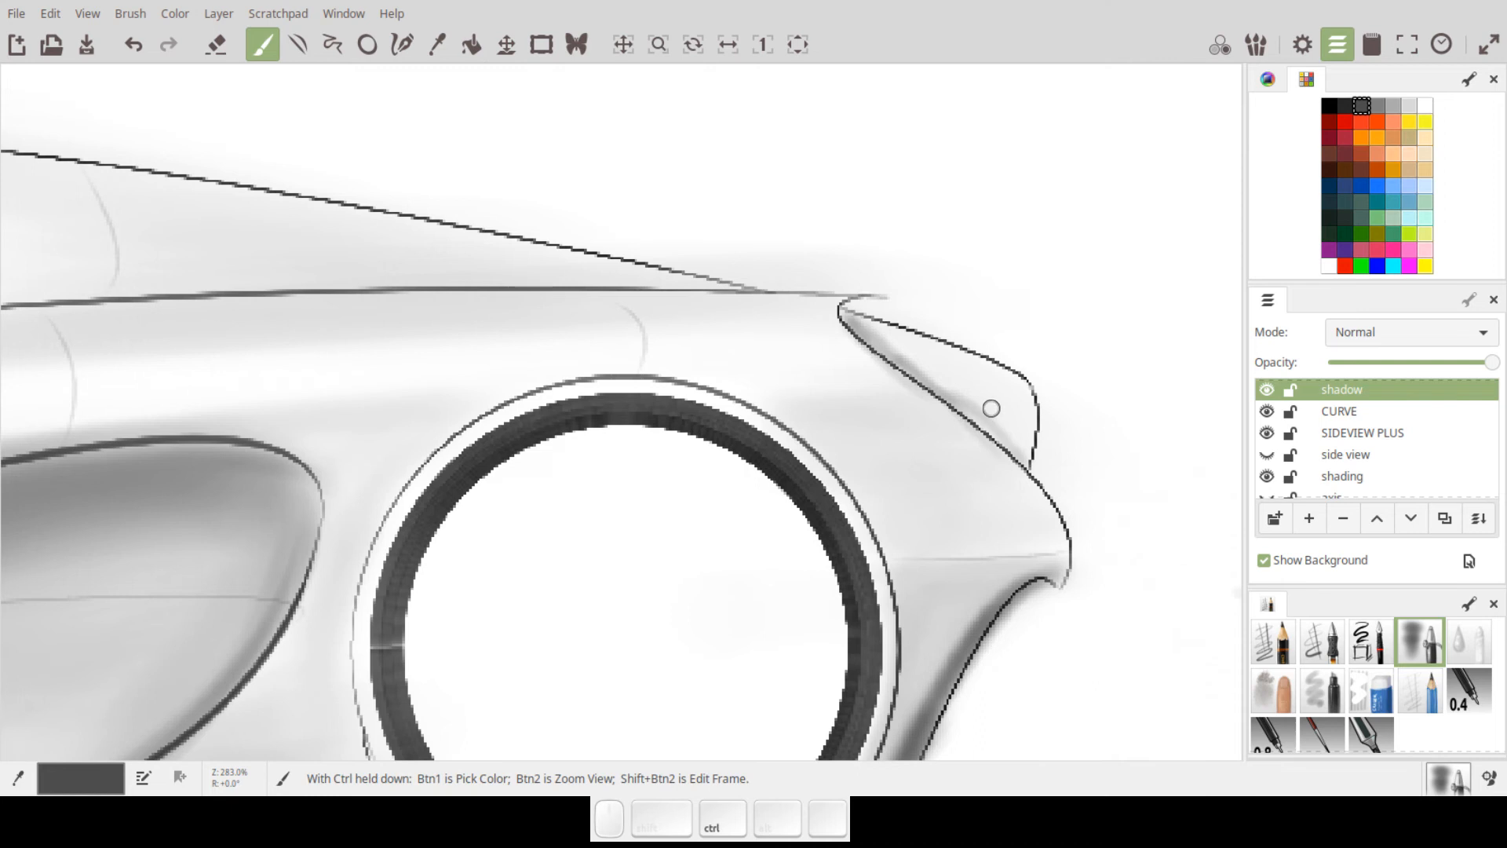
{"action": "key", "text": "ctrl+s"}
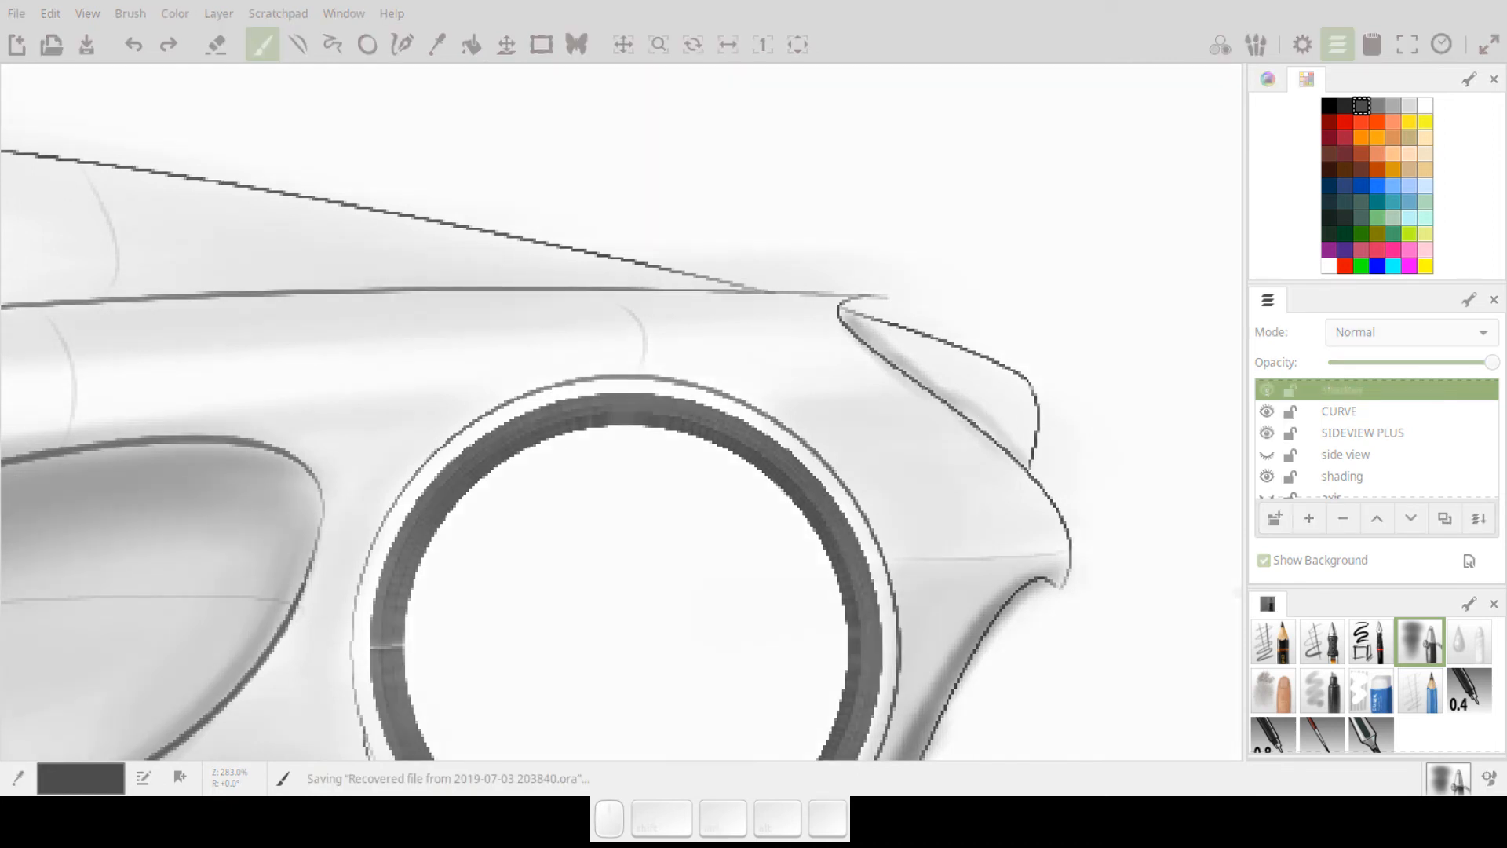
{"action": "key", "text": "ctrl"}
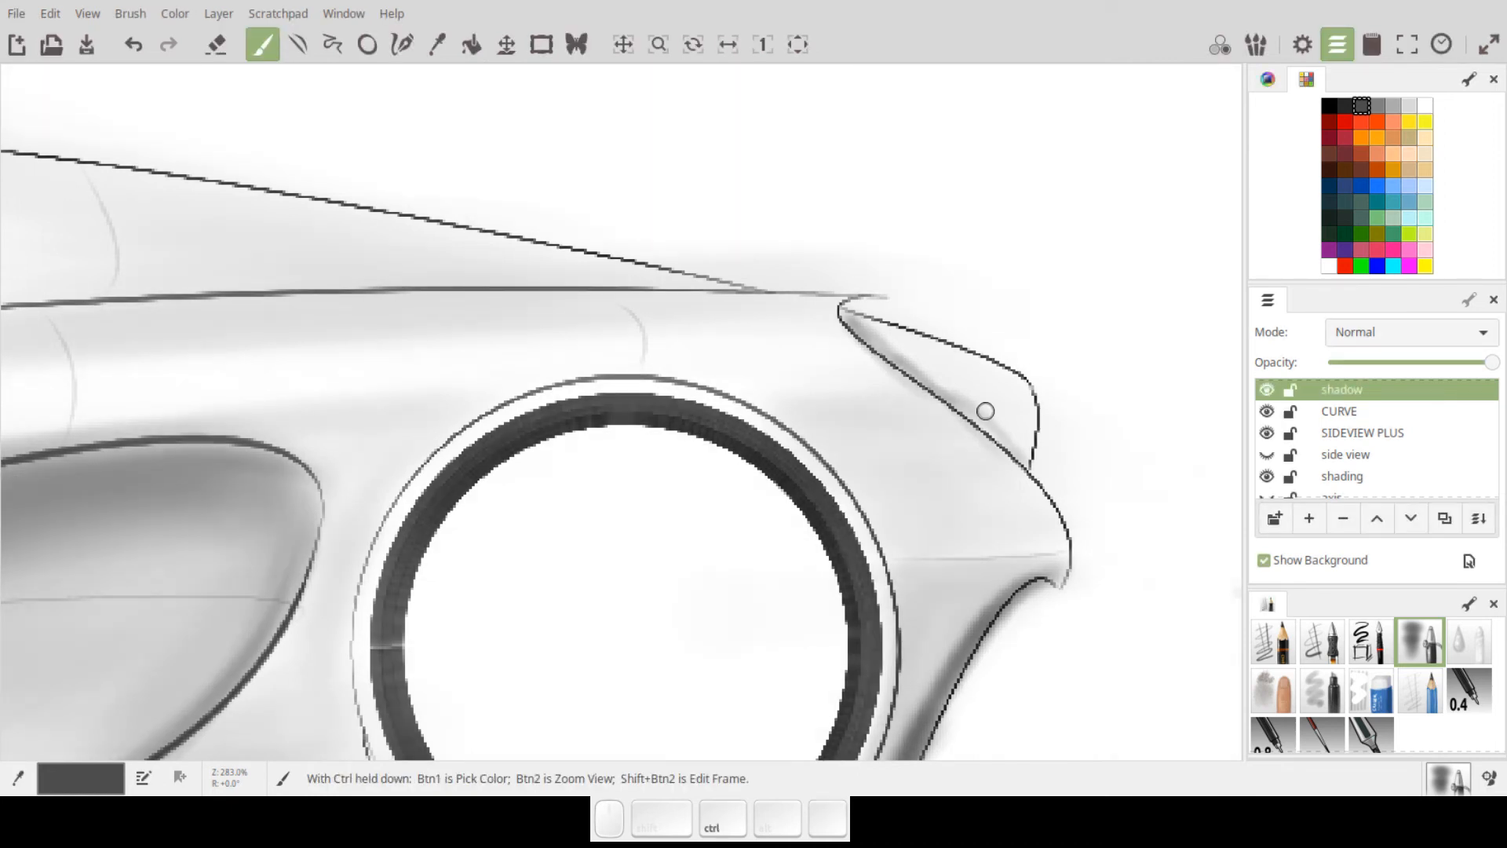
{"action": "key", "text": "ctrl+z"}
{"action": "key", "text": "ctrl+z"}
{"action": "key", "text": "ctrl+z"}
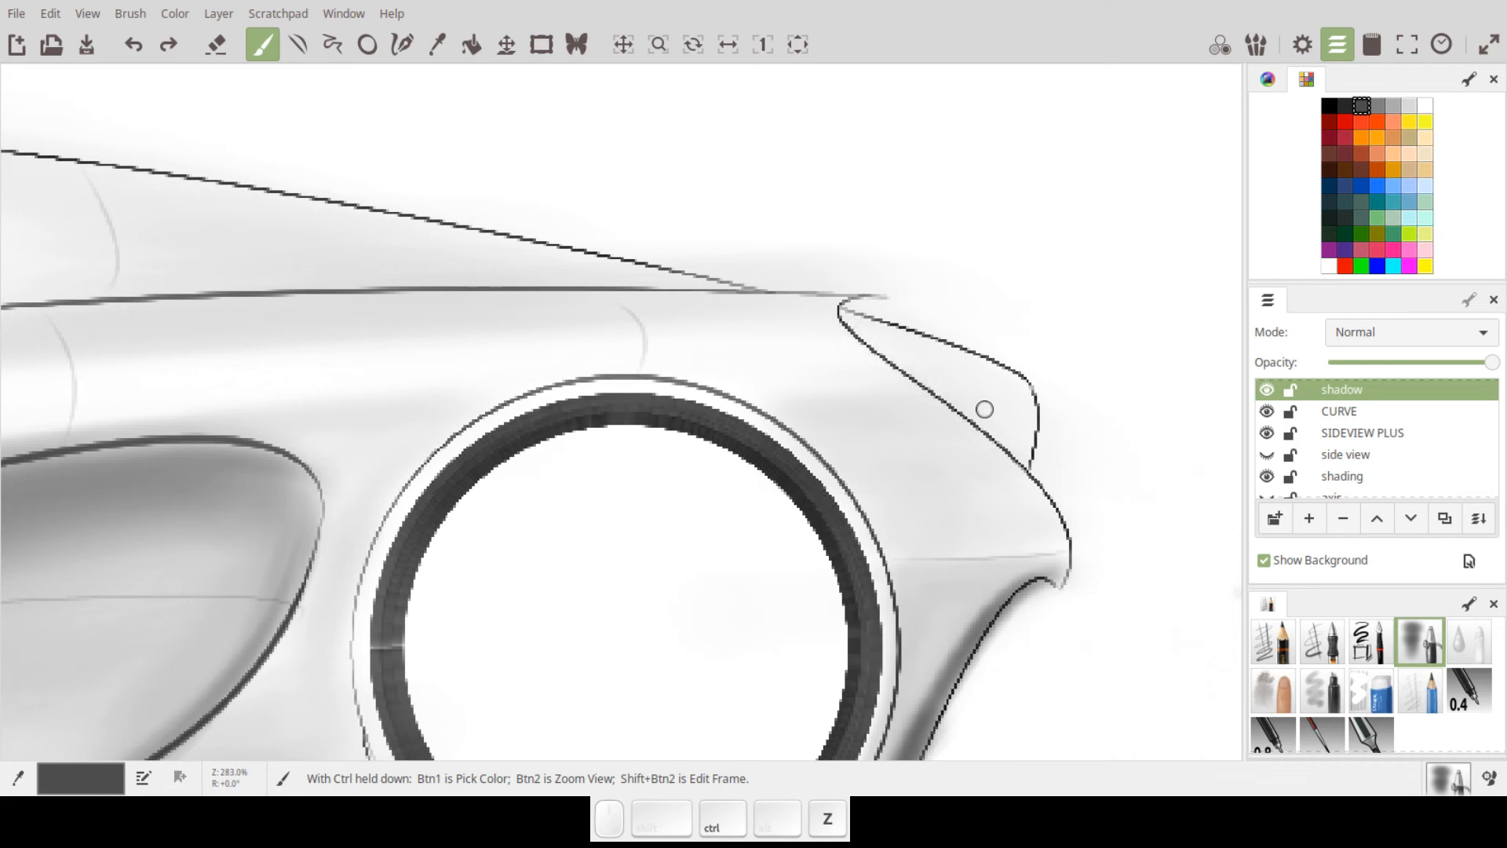
- Try to shade the tail light's lower edge with a curved dark grey stroke using the line tool
{"action": "key", "text": "l"}
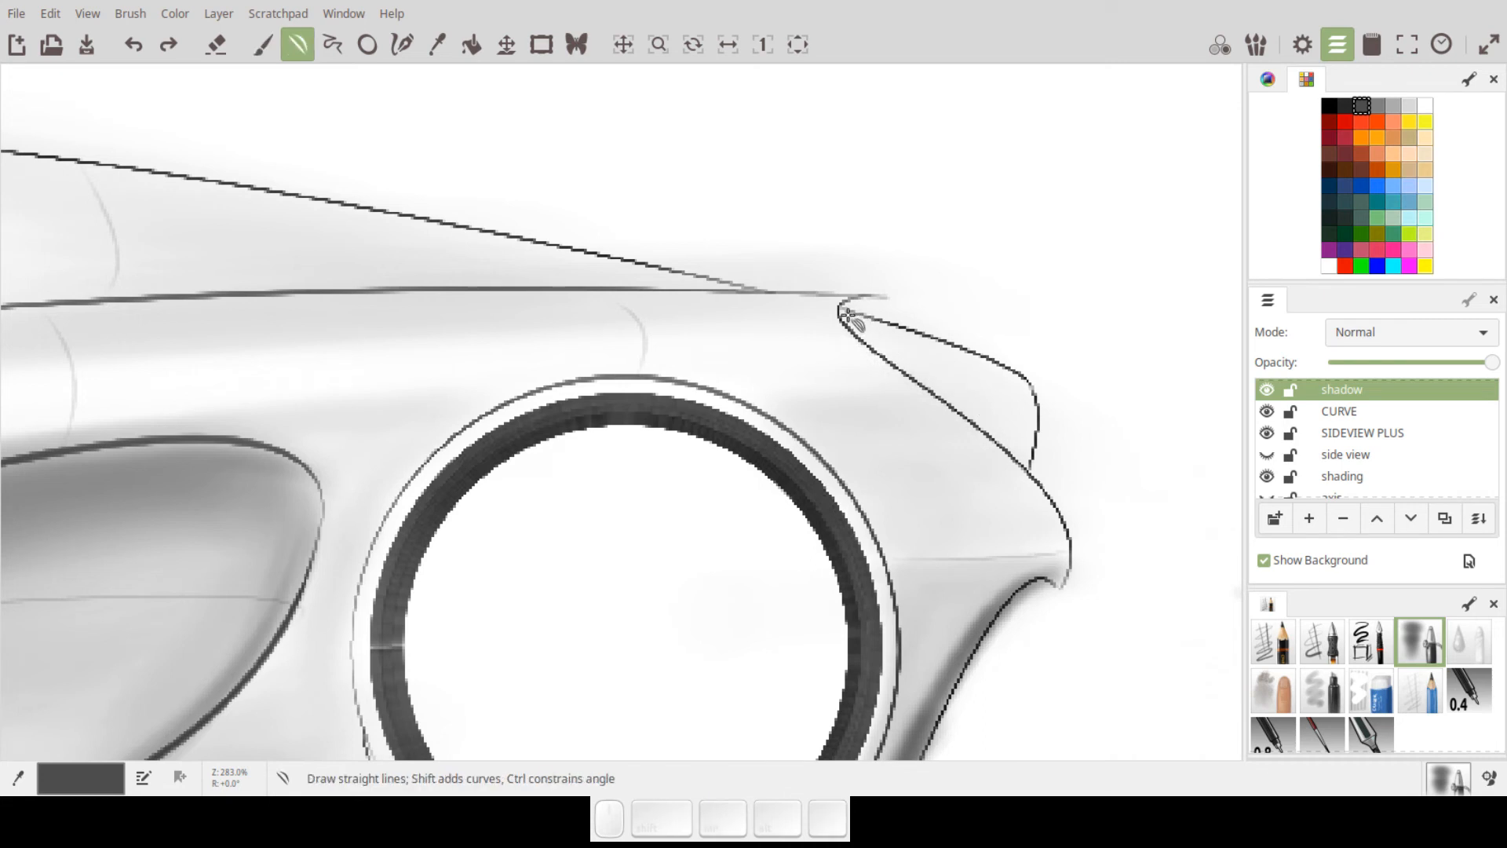
{"action": "mouse_move", "coordinate": [846, 311]}
{"action": "left_mouse_down"}
{"action": "mouse_move", "coordinate": [971, 403]}
{"action": "mouse_move", "coordinate": [1029, 472]}
{"action": "mouse_move", "coordinate": [891, 338]}
{"action": "mouse_move", "coordinate": [1036, 462]}
{"action": "mouse_move", "coordinate": [1010, 435]}
{"action": "left_mouse_up"}
{"action": "left_click_drag", "start_coordinate": [885, 347], "coordinate": [876, 336], "text": "shift"}
{"action": "key", "text": "ctrl+z"}
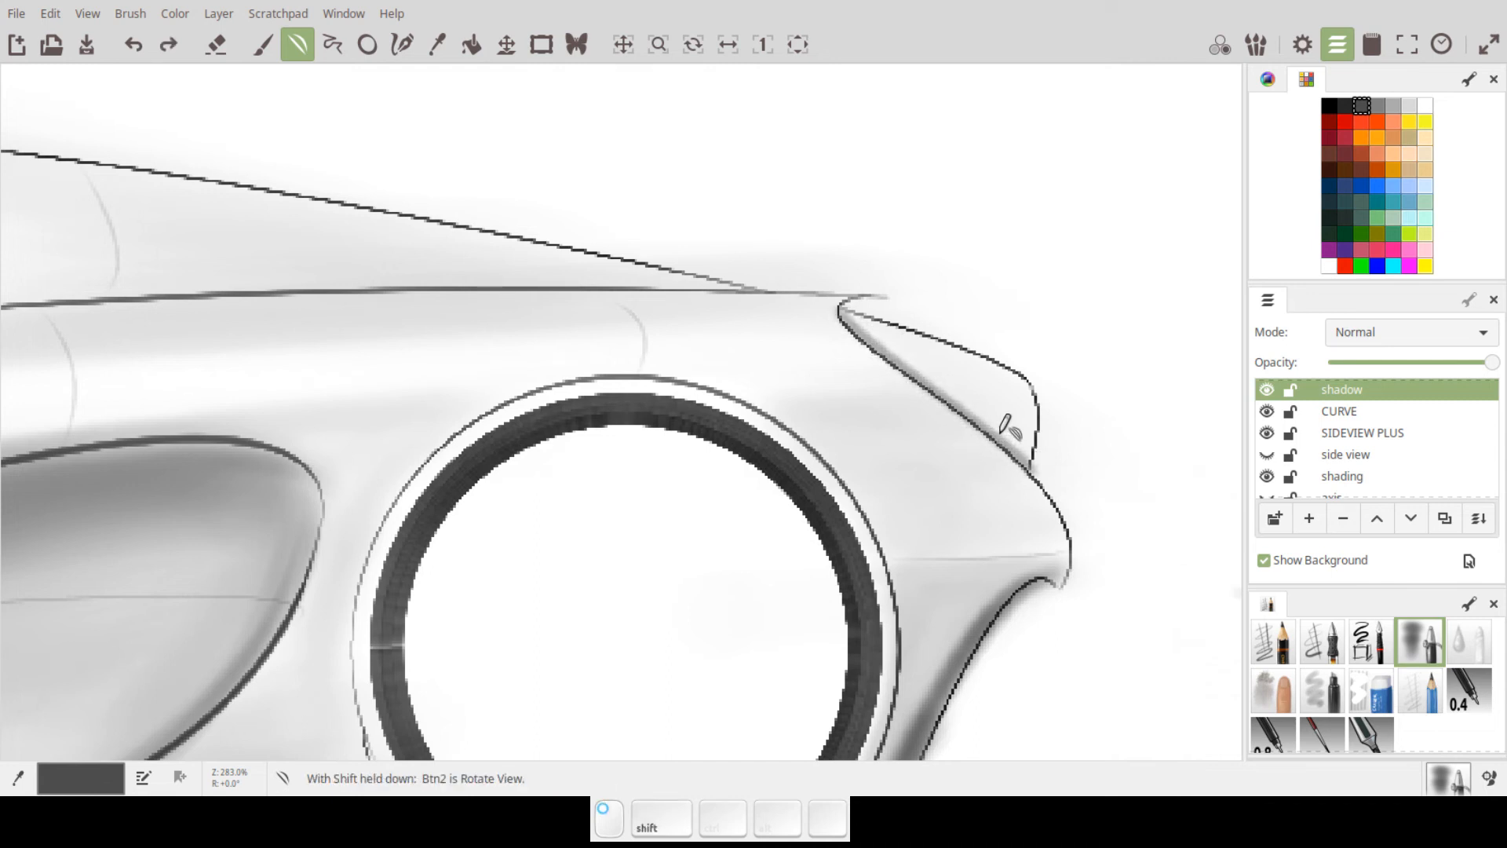
{"action": "left_click_drag", "start_coordinate": [998, 424], "coordinate": [939, 388], "text": "shift"}
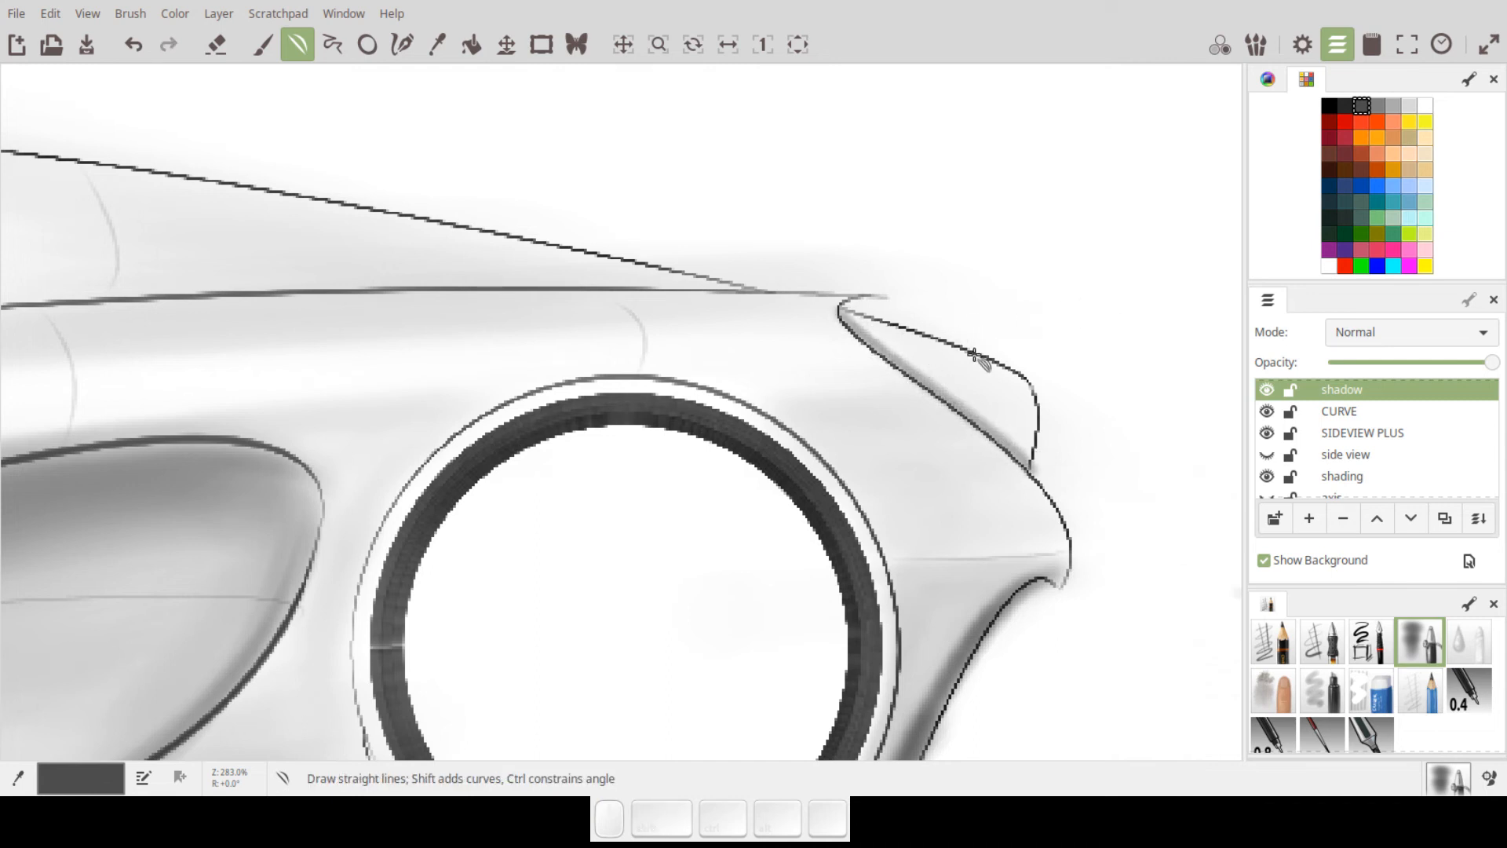
- Pick a darker grey and try filling the whole tail light with freehand soft-brush strokes
{"action": "left_click", "coordinate": [1346, 106]}
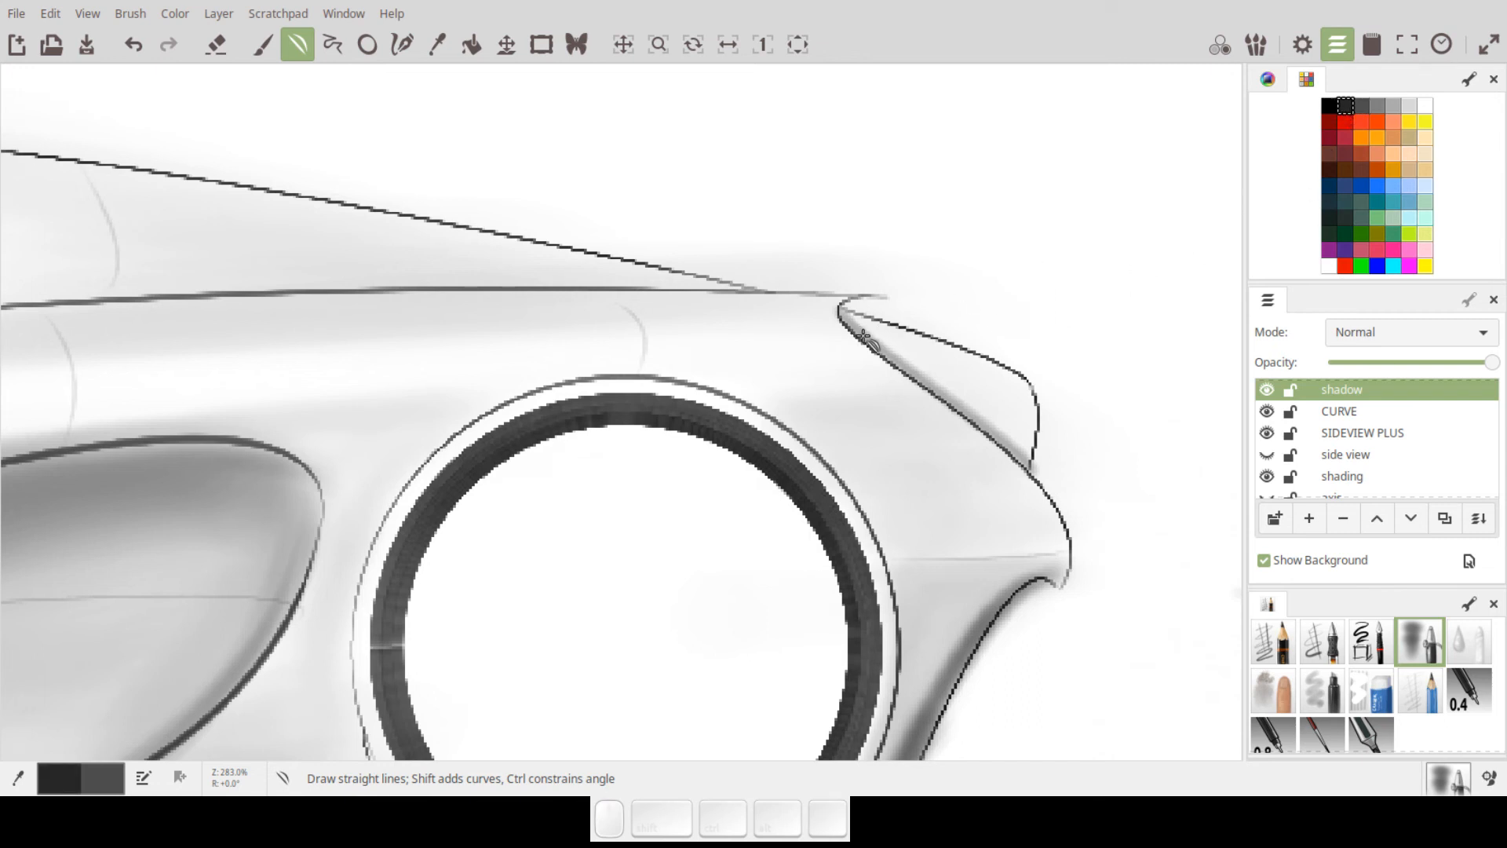
{"action": "key", "text": "b"}
{"action": "mouse_move", "coordinate": [851, 321]}
{"action": "left_mouse_down"}
{"action": "mouse_move", "coordinate": [932, 351]}
{"action": "mouse_move", "coordinate": [826, 319]}
{"action": "mouse_move", "coordinate": [976, 361]}
{"action": "mouse_move", "coordinate": [859, 345]}
{"action": "mouse_move", "coordinate": [992, 361]}
{"action": "mouse_move", "coordinate": [903, 357]}
{"action": "mouse_move", "coordinate": [1017, 370]}
{"action": "mouse_move", "coordinate": [908, 373]}
{"action": "mouse_move", "coordinate": [1014, 387]}
{"action": "mouse_move", "coordinate": [919, 390]}
{"action": "mouse_move", "coordinate": [1021, 394]}
{"action": "mouse_move", "coordinate": [957, 415]}
{"action": "mouse_move", "coordinate": [1051, 434]}
{"action": "left_mouse_up"}
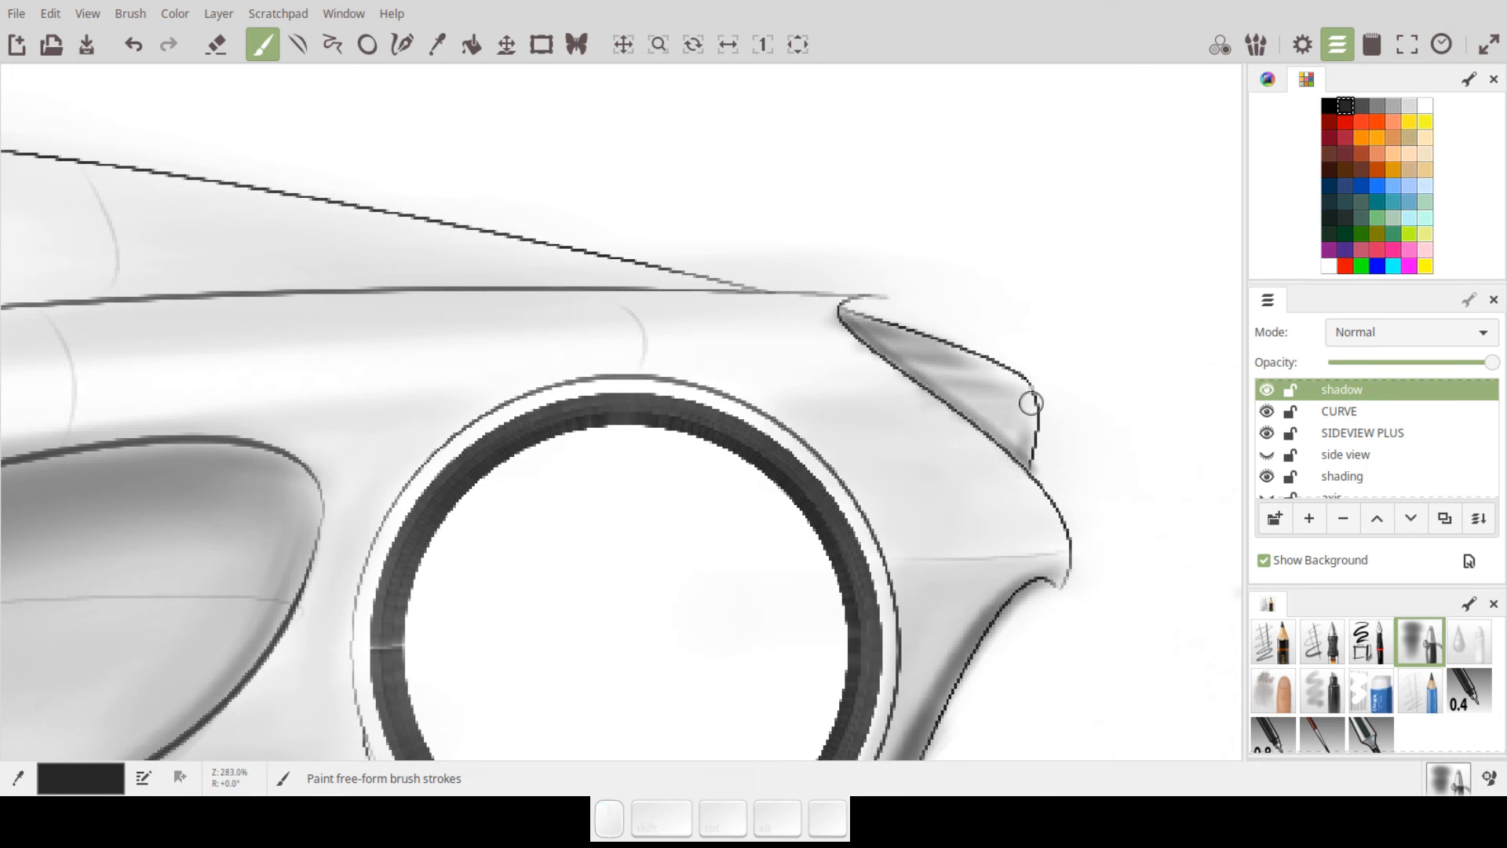
{"action": "mouse_move", "coordinate": [900, 338]}
{"action": "left_mouse_down"}
{"action": "mouse_move", "coordinate": [989, 420]}
{"action": "mouse_move", "coordinate": [902, 342]}
{"action": "mouse_move", "coordinate": [990, 414]}
{"action": "mouse_move", "coordinate": [937, 367]}
{"action": "mouse_move", "coordinate": [999, 405]}
{"action": "left_mouse_up"}
{"action": "mouse_move", "coordinate": [942, 353]}
{"action": "left_mouse_down"}
{"action": "mouse_move", "coordinate": [1022, 455]}
{"action": "mouse_move", "coordinate": [1034, 413]}
{"action": "mouse_move", "coordinate": [1016, 432]}
{"action": "left_mouse_up"}
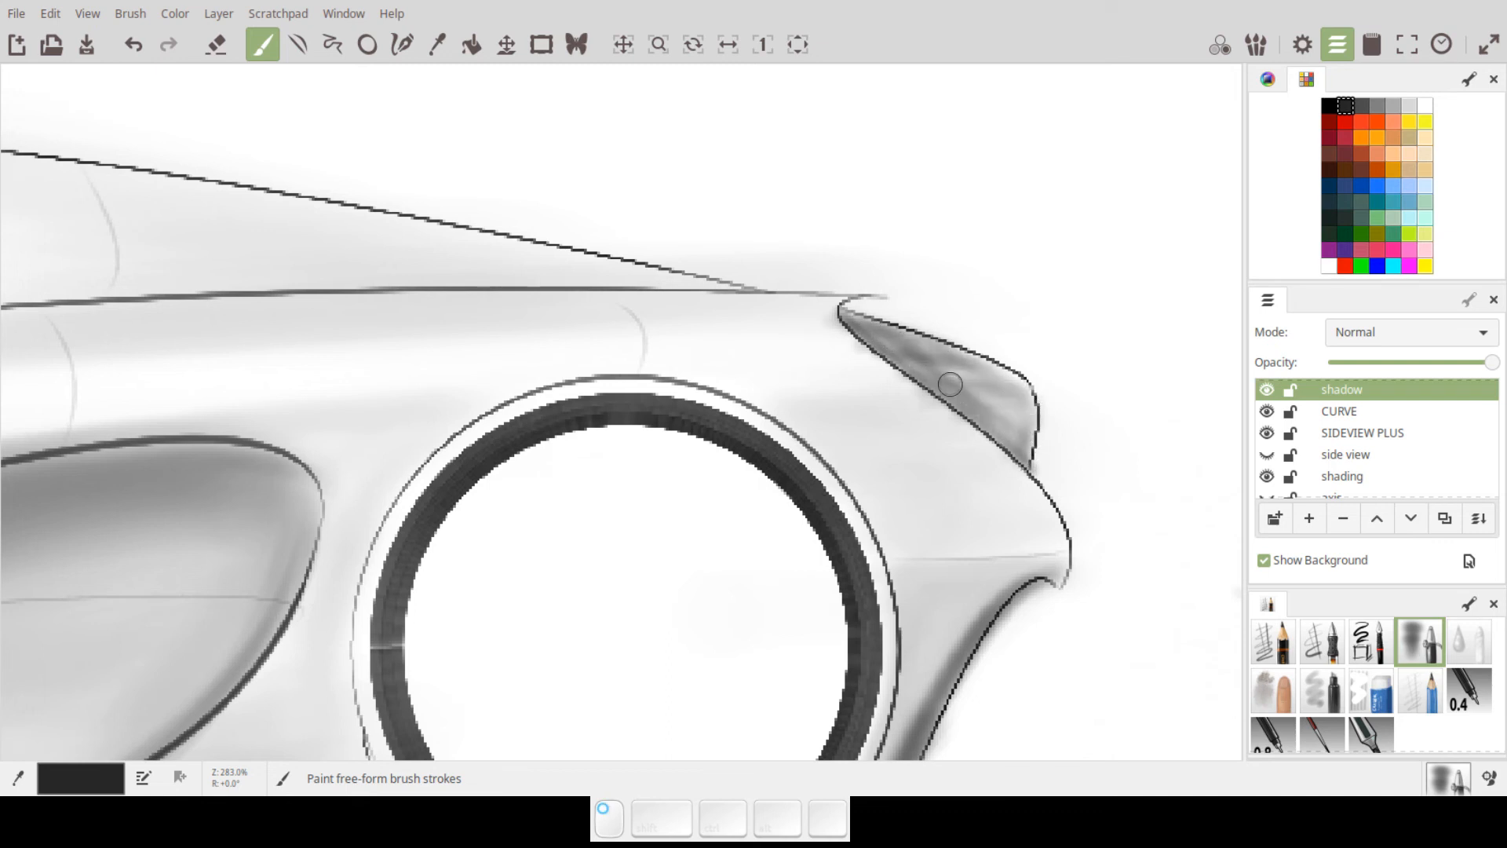
{"action": "mouse_move", "coordinate": [946, 368]}
{"action": "left_mouse_down"}
{"action": "mouse_move", "coordinate": [977, 373]}
{"action": "mouse_move", "coordinate": [921, 346]}
{"action": "mouse_move", "coordinate": [992, 378]}
{"action": "mouse_move", "coordinate": [969, 385]}
{"action": "mouse_move", "coordinate": [1029, 396]}
{"action": "left_mouse_up"}
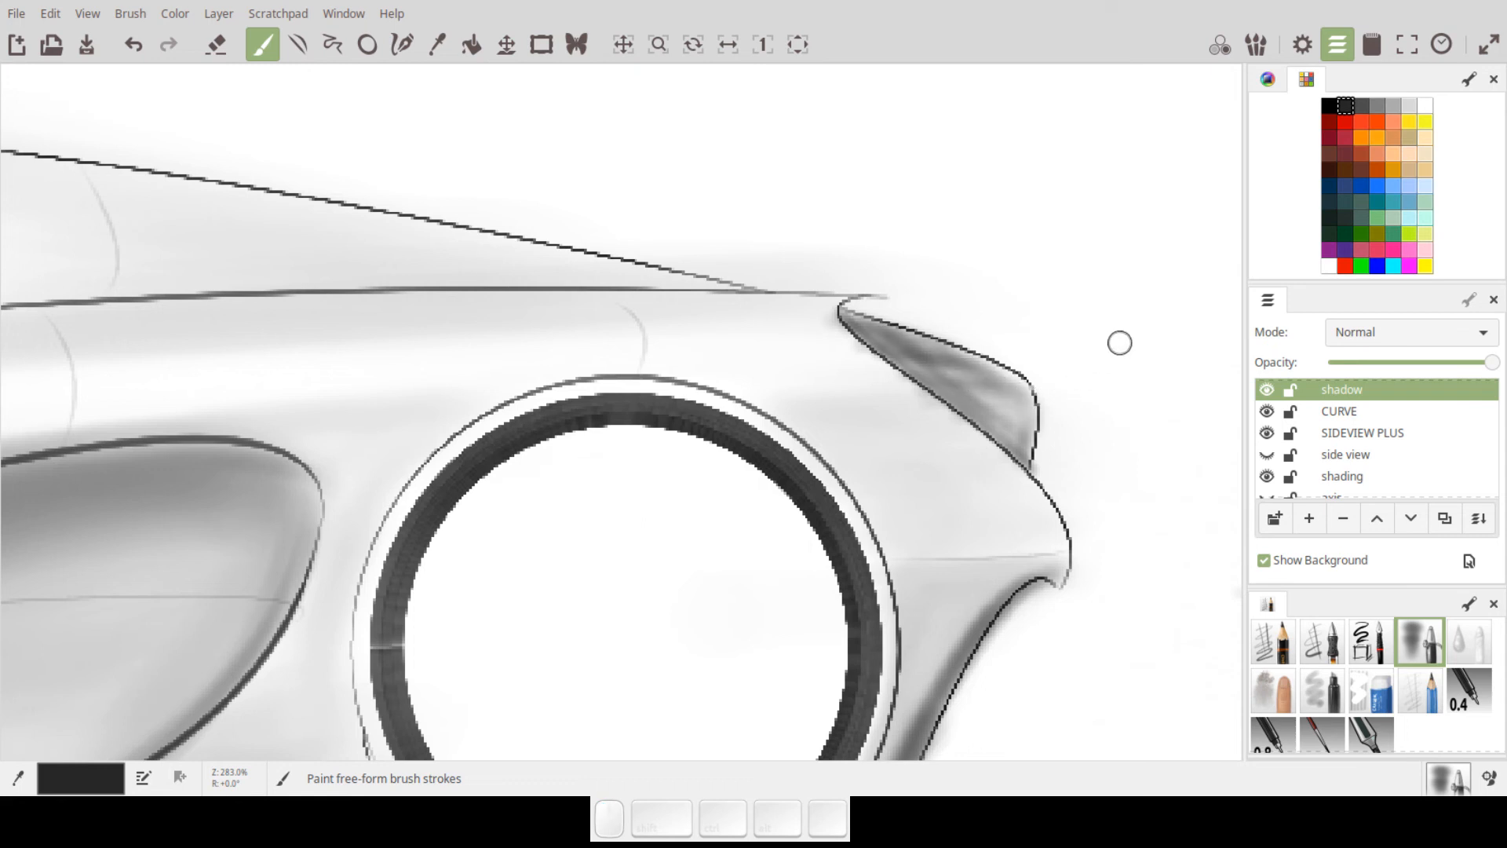
- Undo all the shading strokes inside the tail light
{"action": "key", "text": "ctrl+z"}
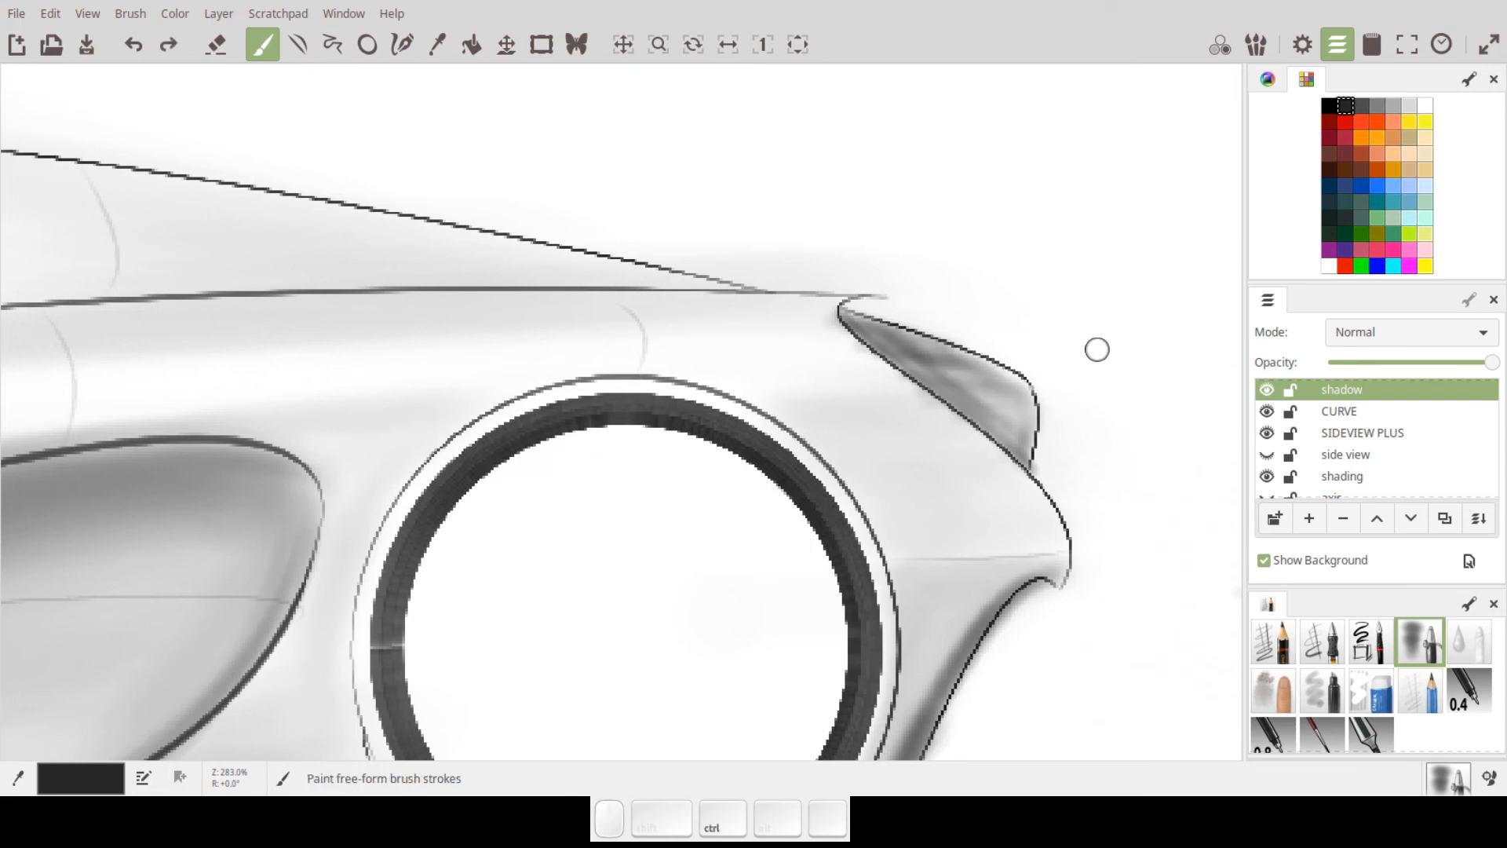
{"action": "key", "text": "ctrl+z"}
{"action": "key", "text": "ctrl+z"}
{"action": "key", "text": "ctrl+z"}
{"action": "key", "text": "ctrl+z"}
{"action": "key", "text": "ctrl+z"}
{"action": "key", "text": "ctrl+z"}
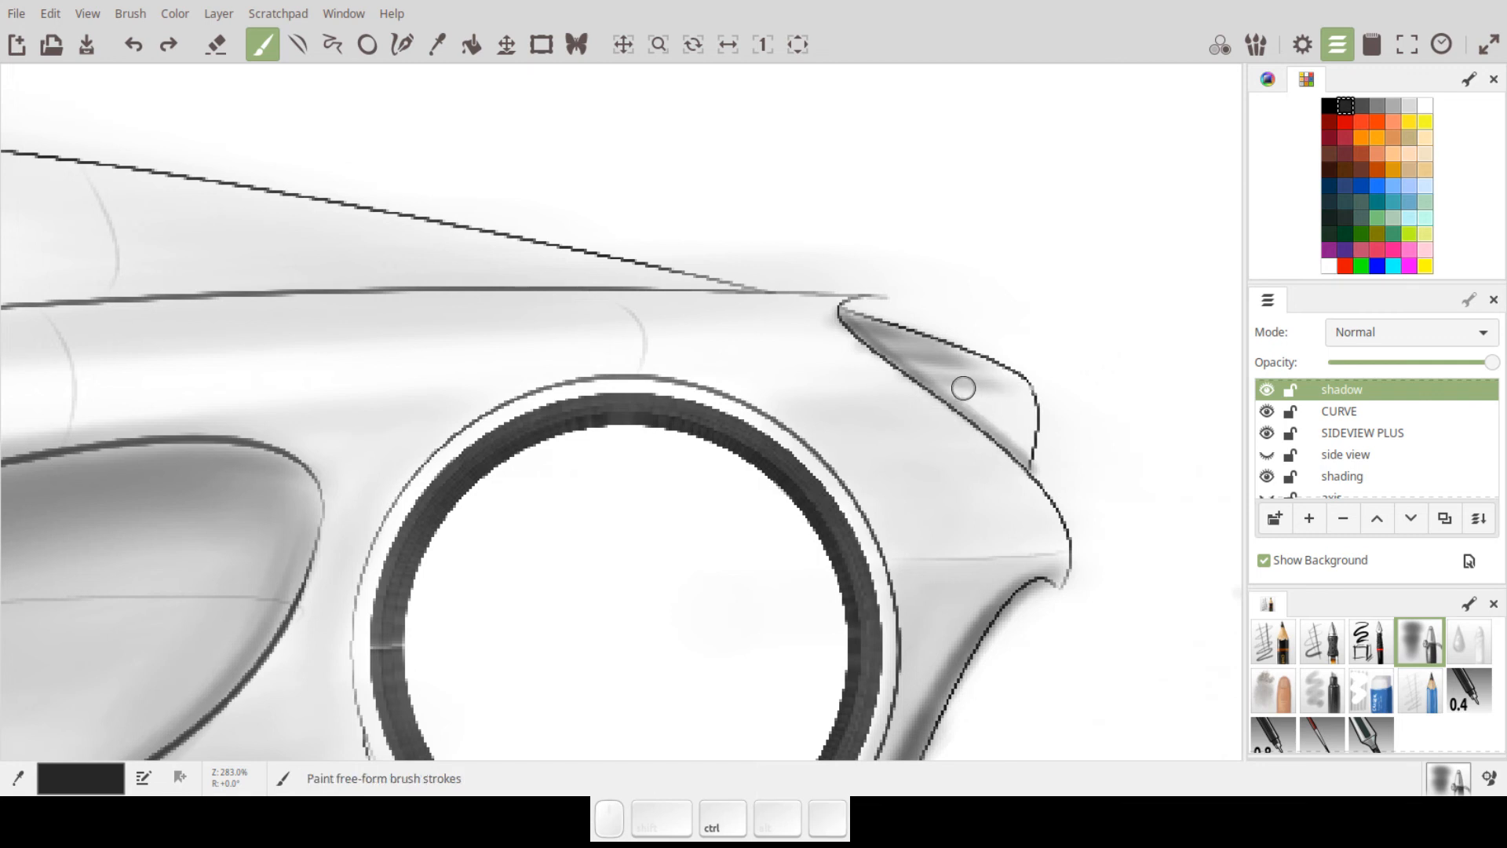
{"action": "key", "text": "ctrl+z"}
{"action": "key", "text": "ctrl+z"}
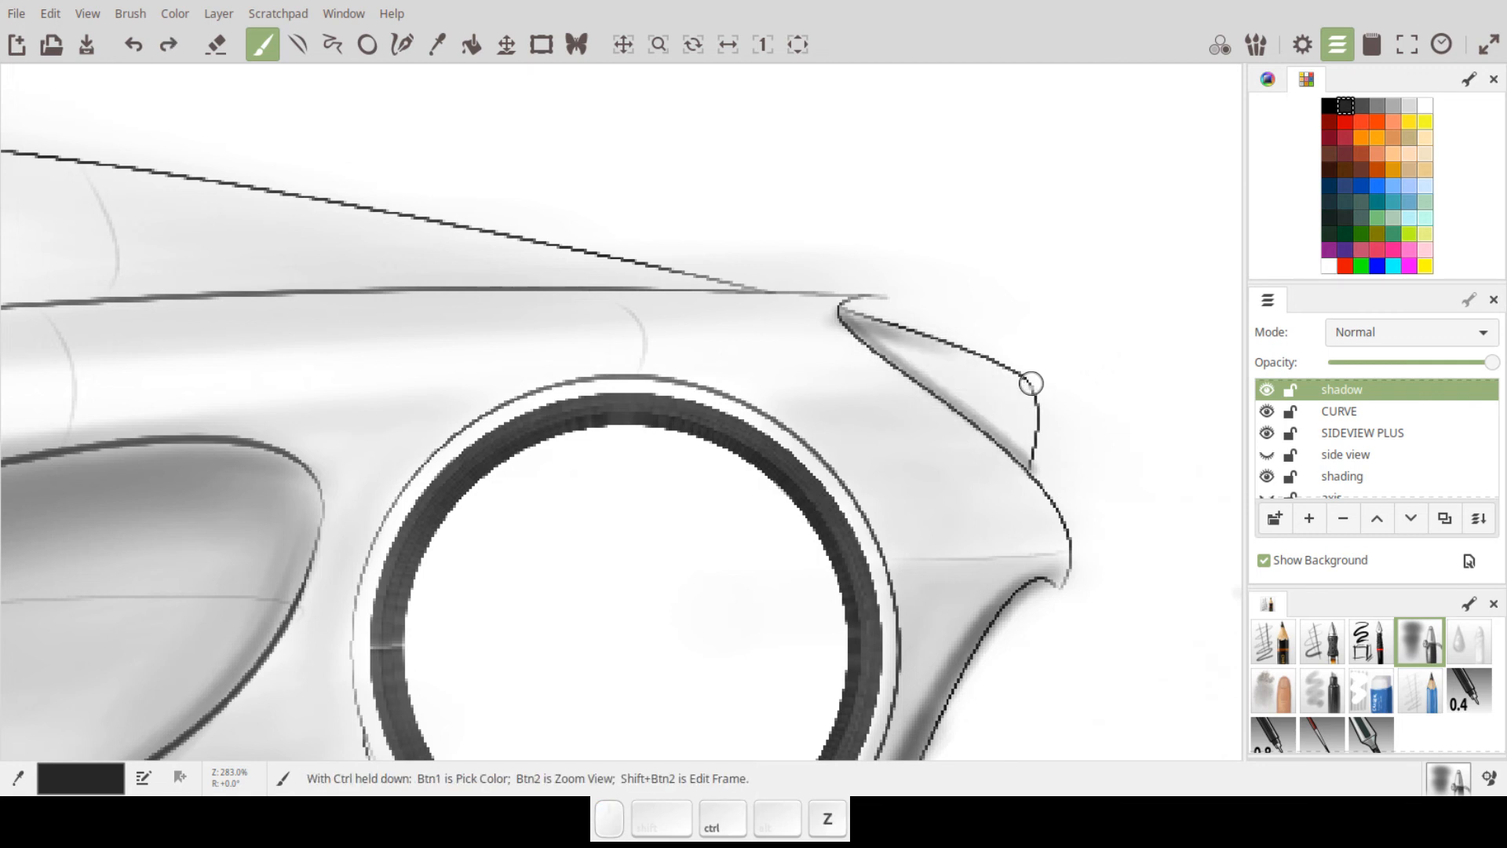
{"action": "key", "text": "ctrl+z"}
{"action": "key", "text": "ctrl+z"}
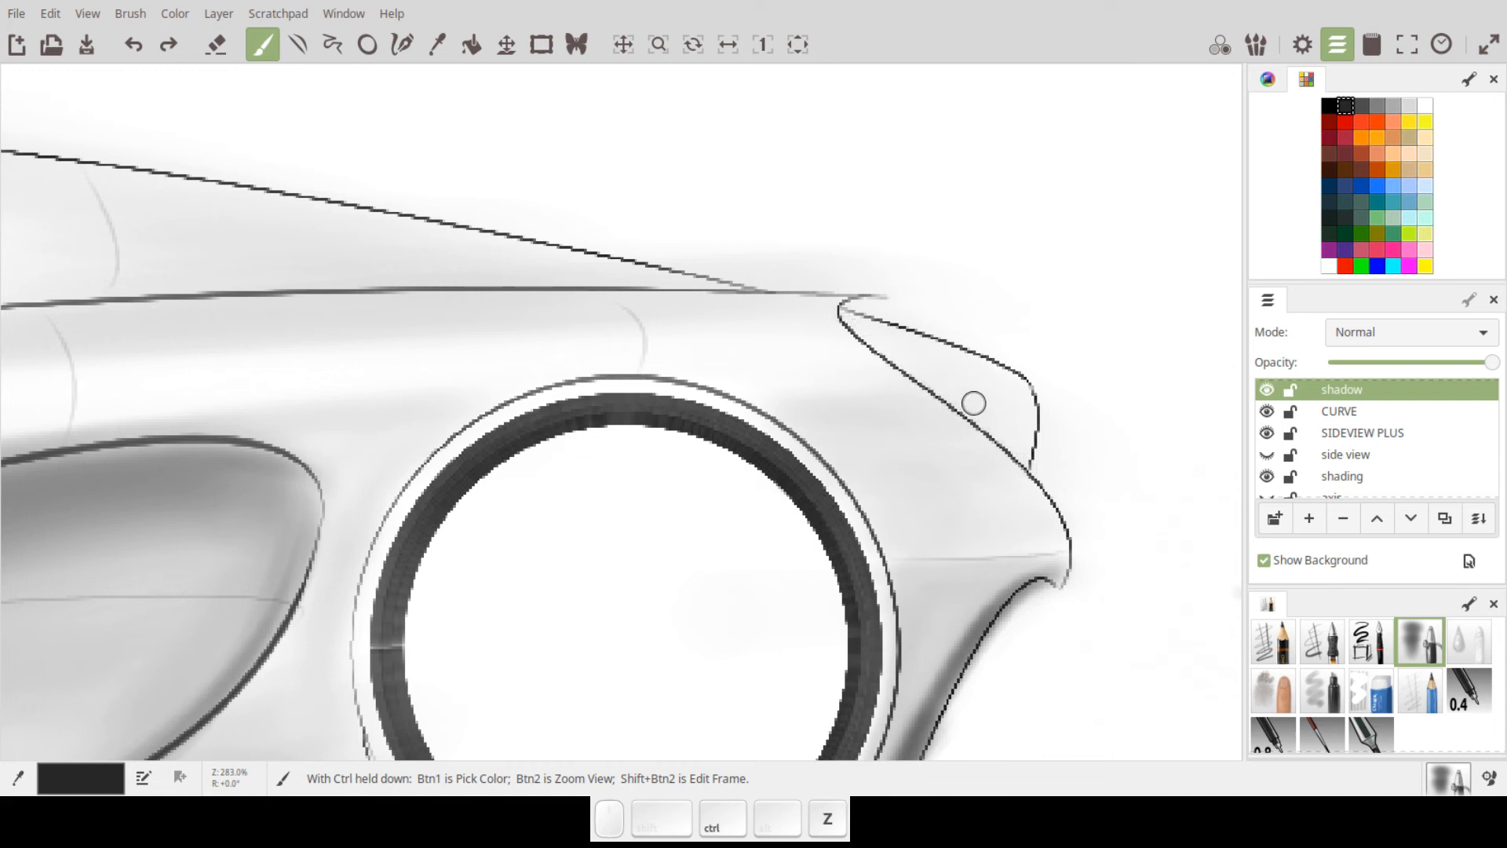
- Shade the tail light's lower rear corner in very dark grey and its front part in light grey with the soft brush
{"action": "mouse_move", "coordinate": [957, 403]}
{"action": "left_mouse_down"}
{"action": "mouse_move", "coordinate": [1040, 401]}
{"action": "mouse_move", "coordinate": [1005, 427]}
{"action": "mouse_move", "coordinate": [1026, 457]}
{"action": "mouse_move", "coordinate": [1034, 412]}
{"action": "mouse_move", "coordinate": [1023, 463]}
{"action": "mouse_move", "coordinate": [970, 418]}
{"action": "mouse_move", "coordinate": [1023, 437]}
{"action": "mouse_move", "coordinate": [1005, 435]}
{"action": "mouse_move", "coordinate": [1028, 417]}
{"action": "mouse_move", "coordinate": [1017, 451]}
{"action": "mouse_move", "coordinate": [930, 402]}
{"action": "left_mouse_up"}
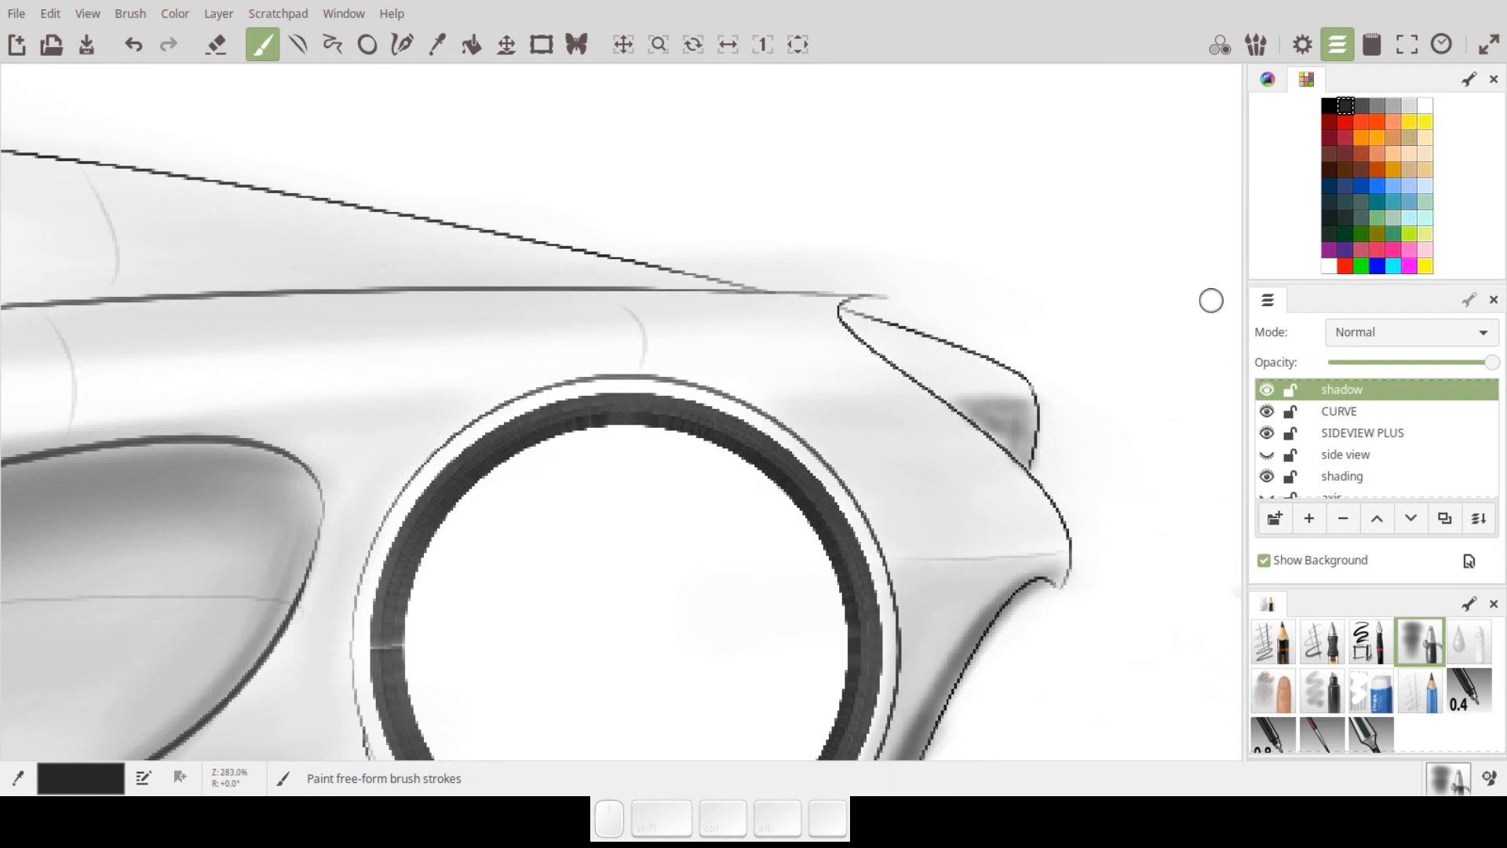
{"action": "left_click", "coordinate": [1395, 106]}
{"action": "mouse_move", "coordinate": [864, 326]}
{"action": "left_mouse_down"}
{"action": "mouse_move", "coordinate": [851, 320]}
{"action": "mouse_move", "coordinate": [932, 350]}
{"action": "mouse_move", "coordinate": [894, 363]}
{"action": "mouse_move", "coordinate": [878, 348]}
{"action": "left_mouse_up"}
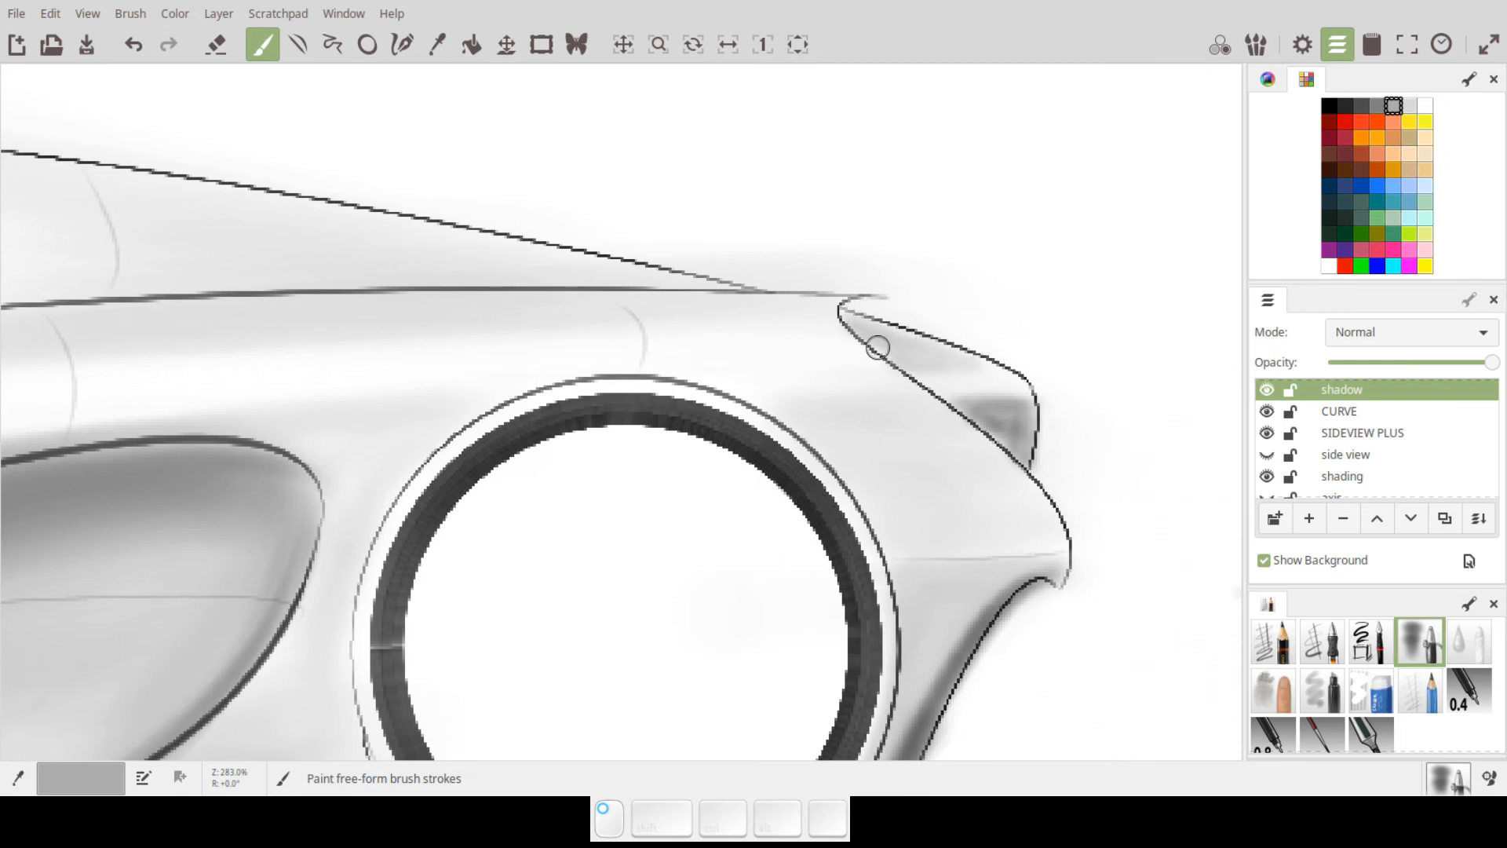
- Paint over the stray shading above the rear deck and tail light with an enlarged white pencil
{"action": "left_click", "coordinate": [1422, 107]}
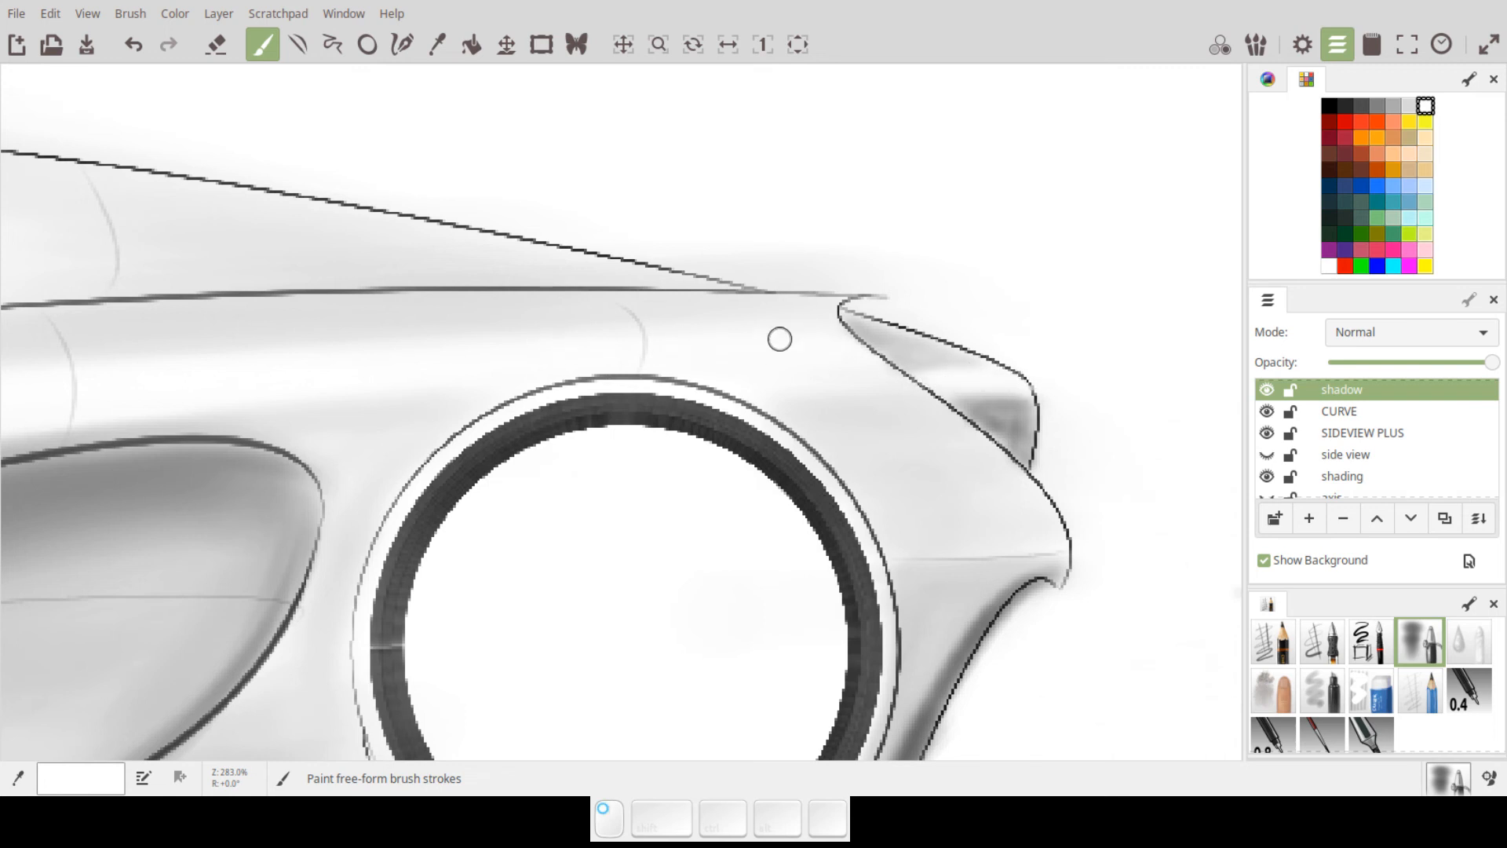
{"action": "key", "text": "e"}
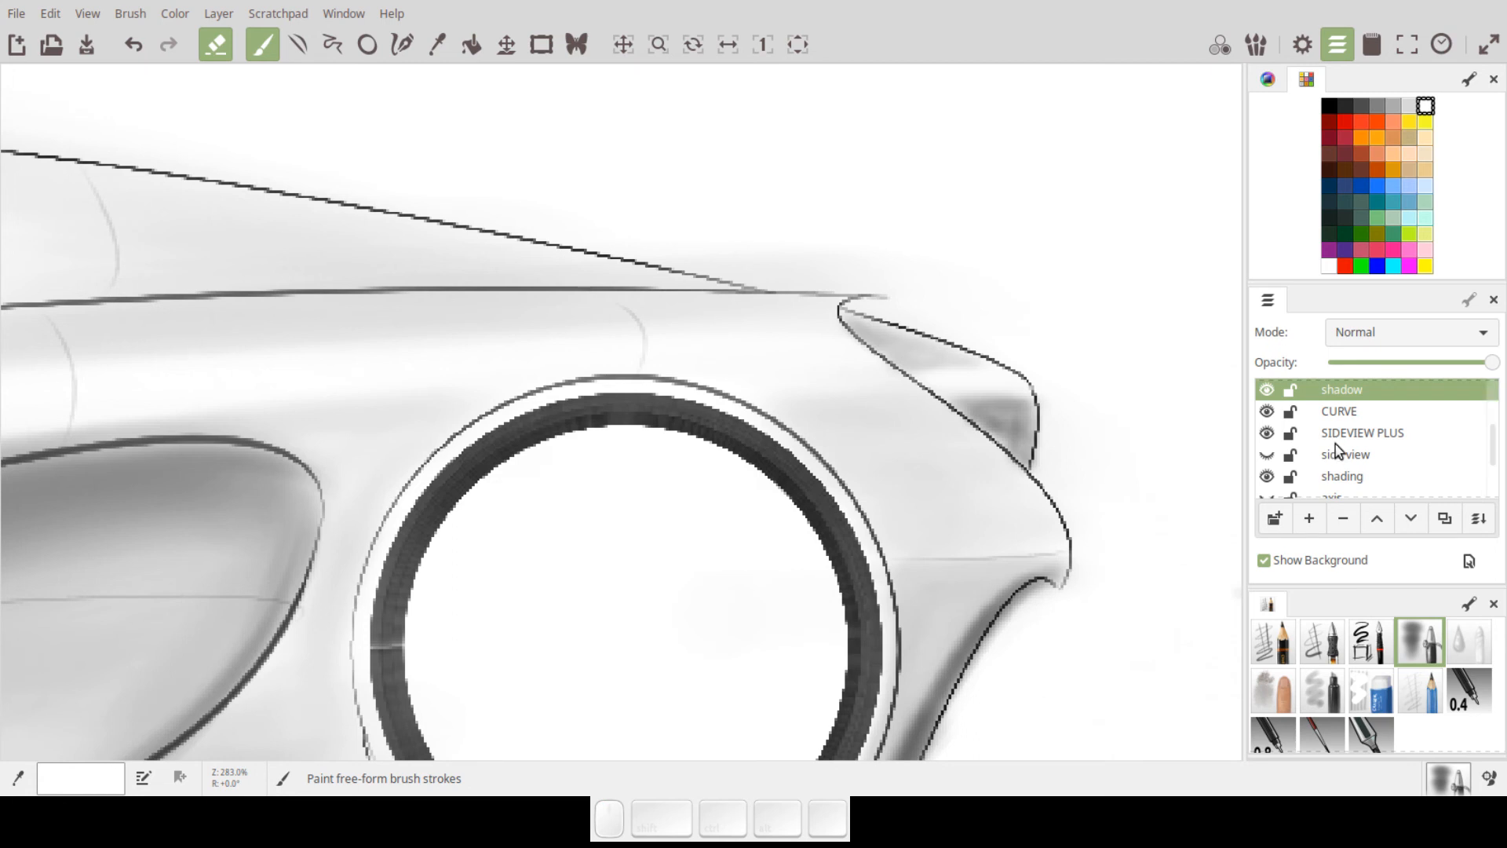
{"action": "left_click", "coordinate": [1274, 642]}
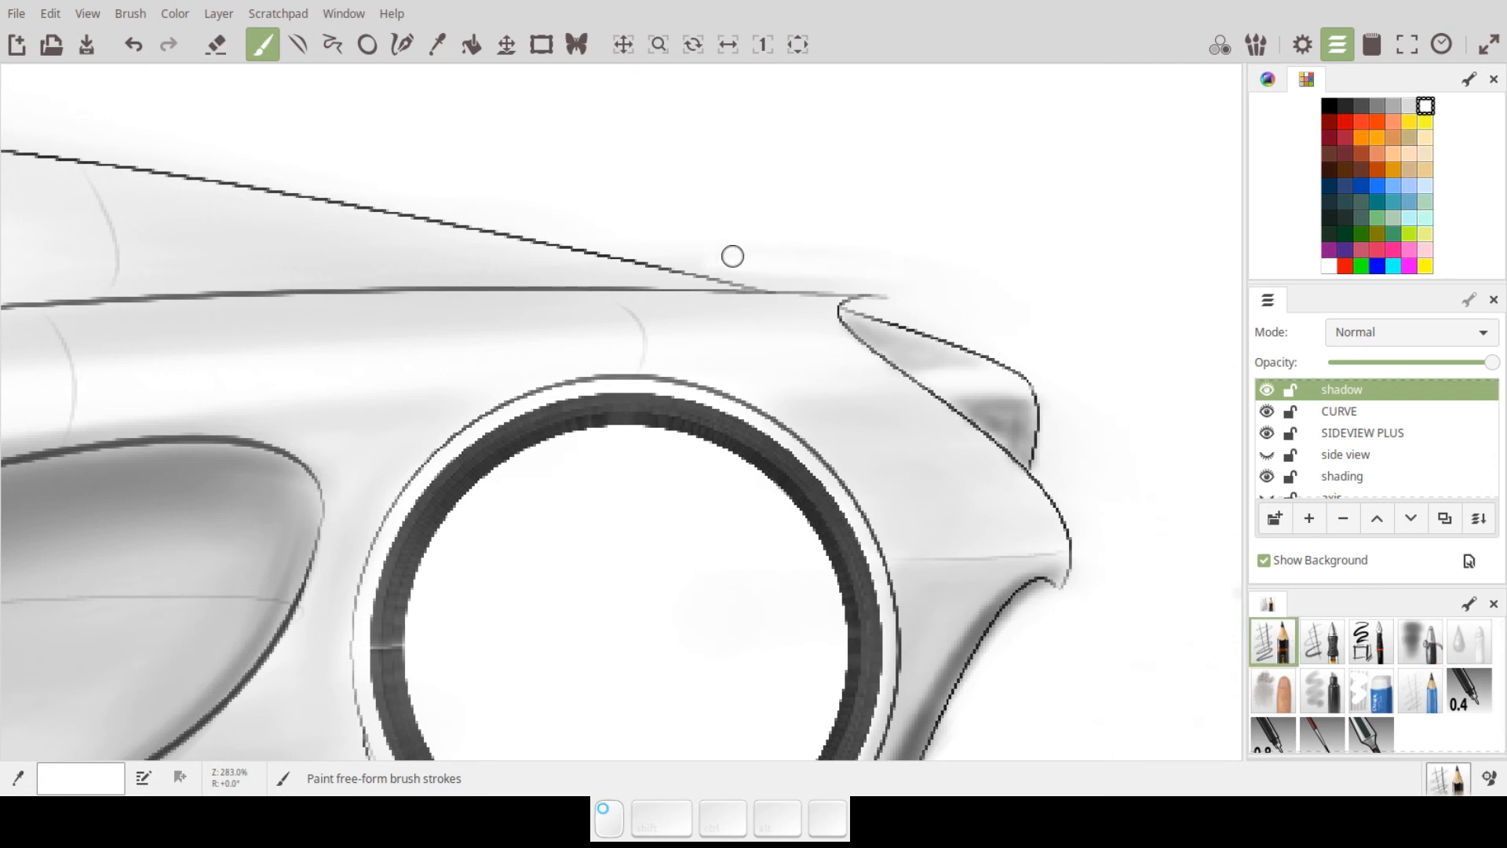
{"action": "key", "text": "f"}
{"action": "key", "text": "f"}
{"action": "mouse_move", "coordinate": [797, 267]}
{"action": "left_mouse_down"}
{"action": "mouse_move", "coordinate": [758, 269]}
{"action": "mouse_move", "coordinate": [867, 271]}
{"action": "left_mouse_up"}
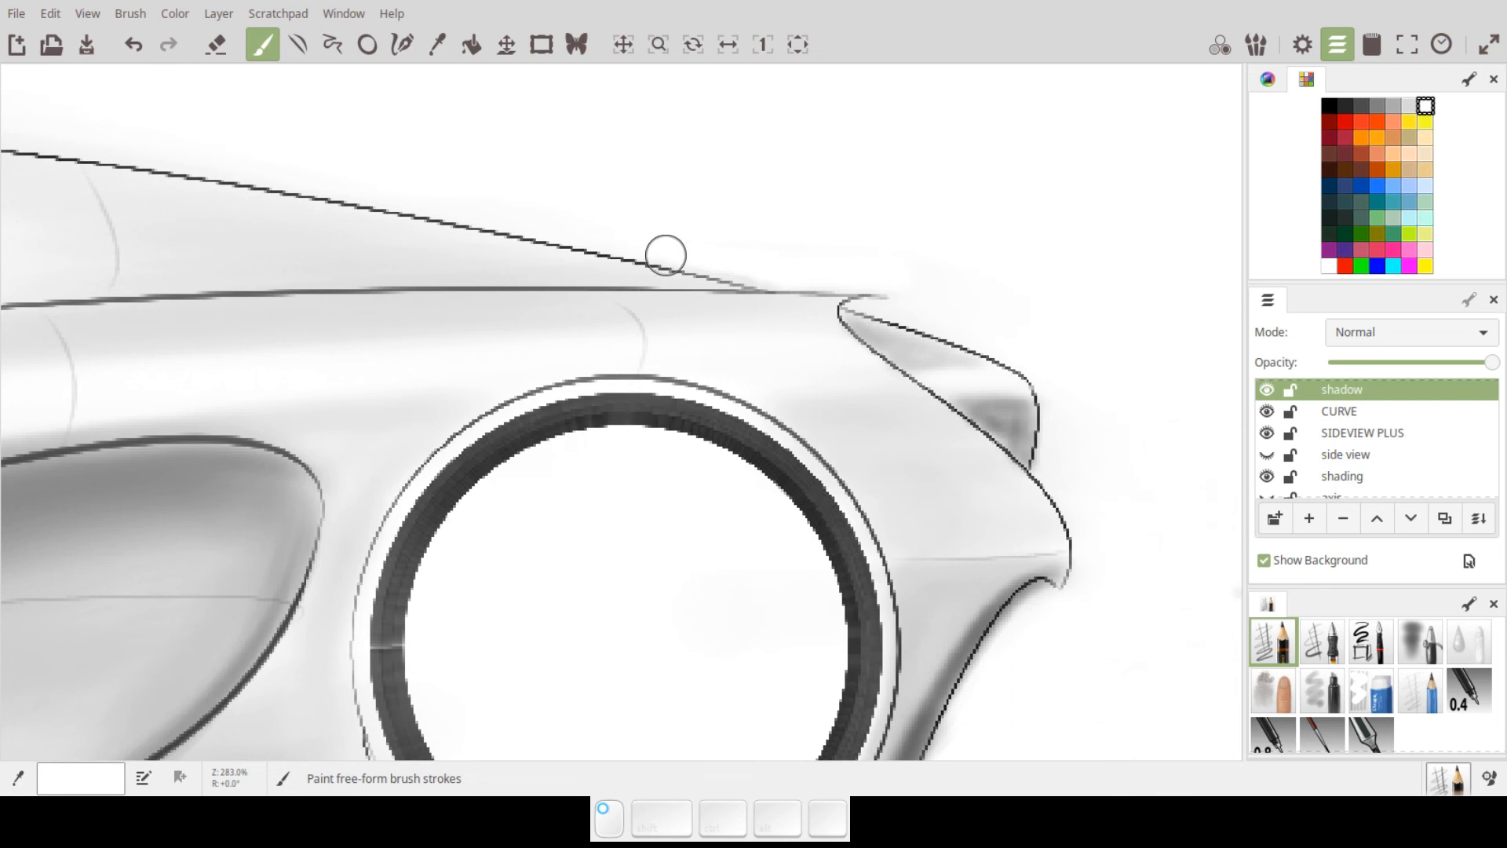
{"action": "left_click_drag", "start_coordinate": [908, 299], "coordinate": [928, 306]}
- Cover the stray shading behind the tail light and lower rear bumper with white pencil strokes, adjusting the brush size
{"action": "scroll", "coordinate": [1103, 413], "scroll_direction": "down", "scroll_amount": 3}
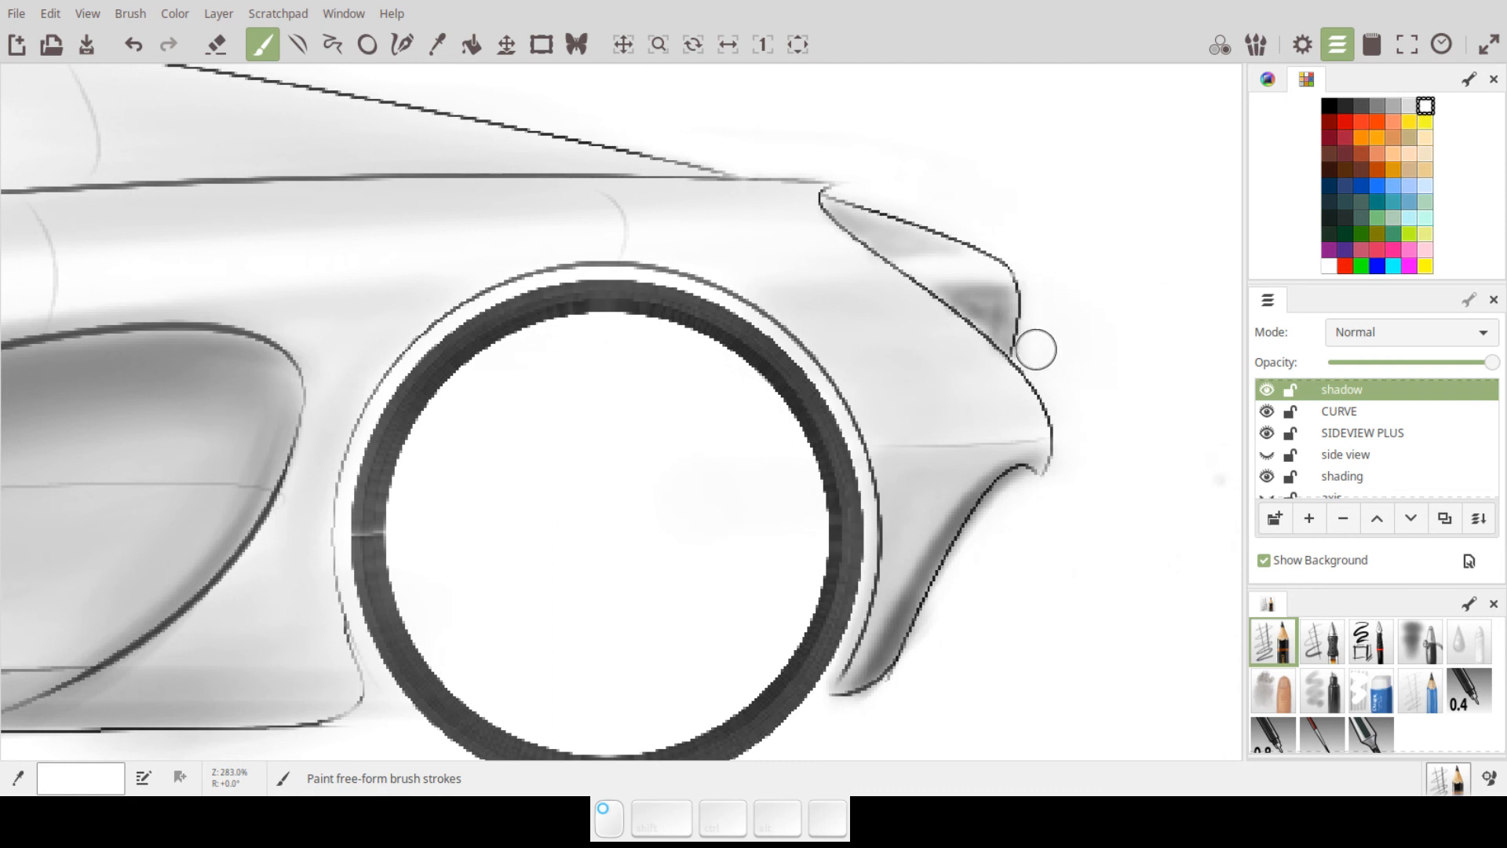
{"action": "key", "text": "s"}
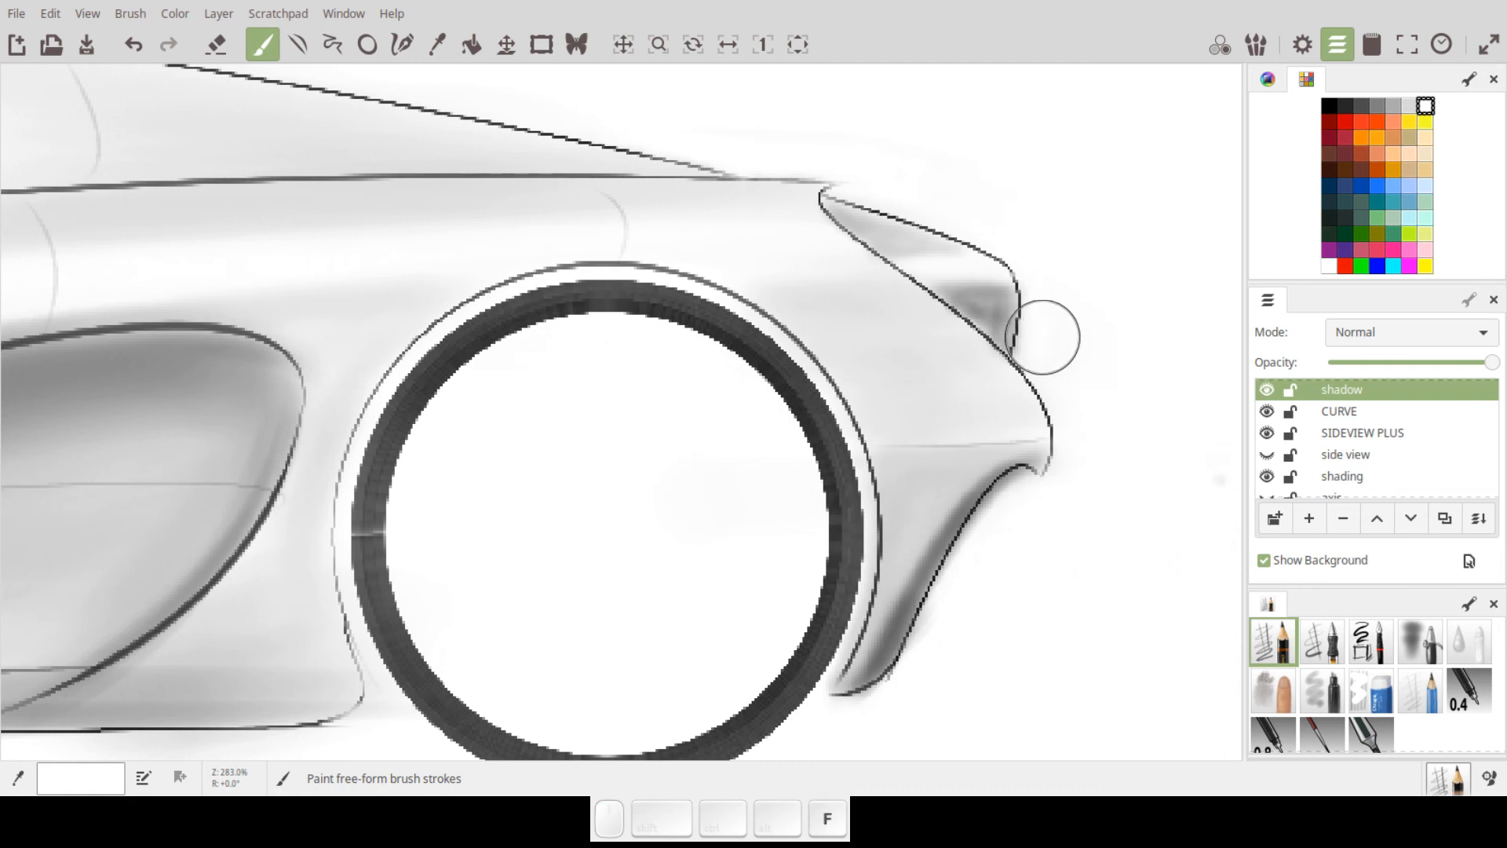
{"action": "key", "text": "d"}
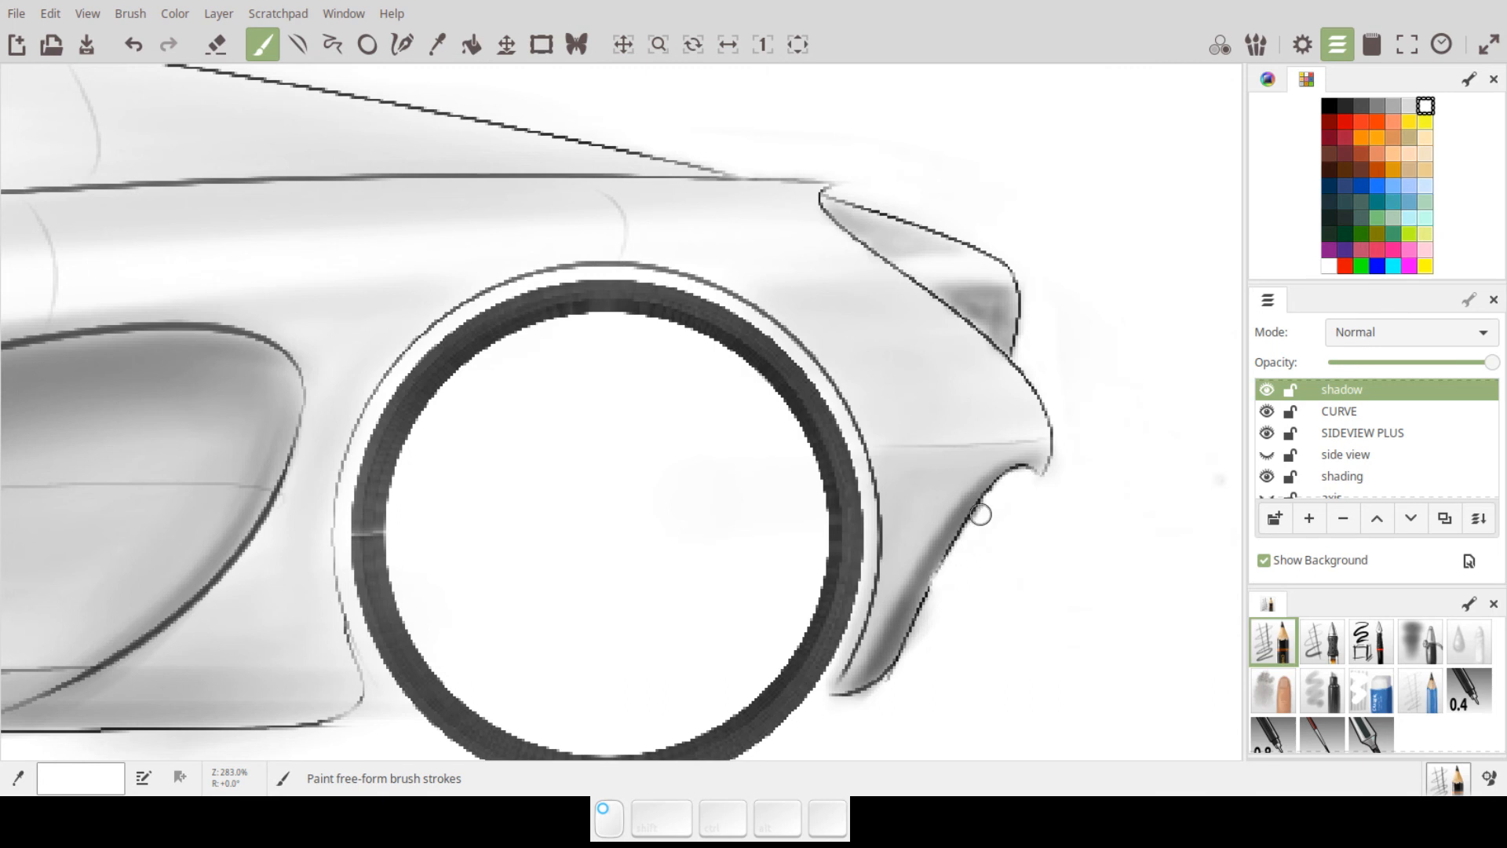
- Undo the last white strokes on the lower rear bumper and repaint white just outside its trailing edge
{"action": "key", "text": "ctrl"}
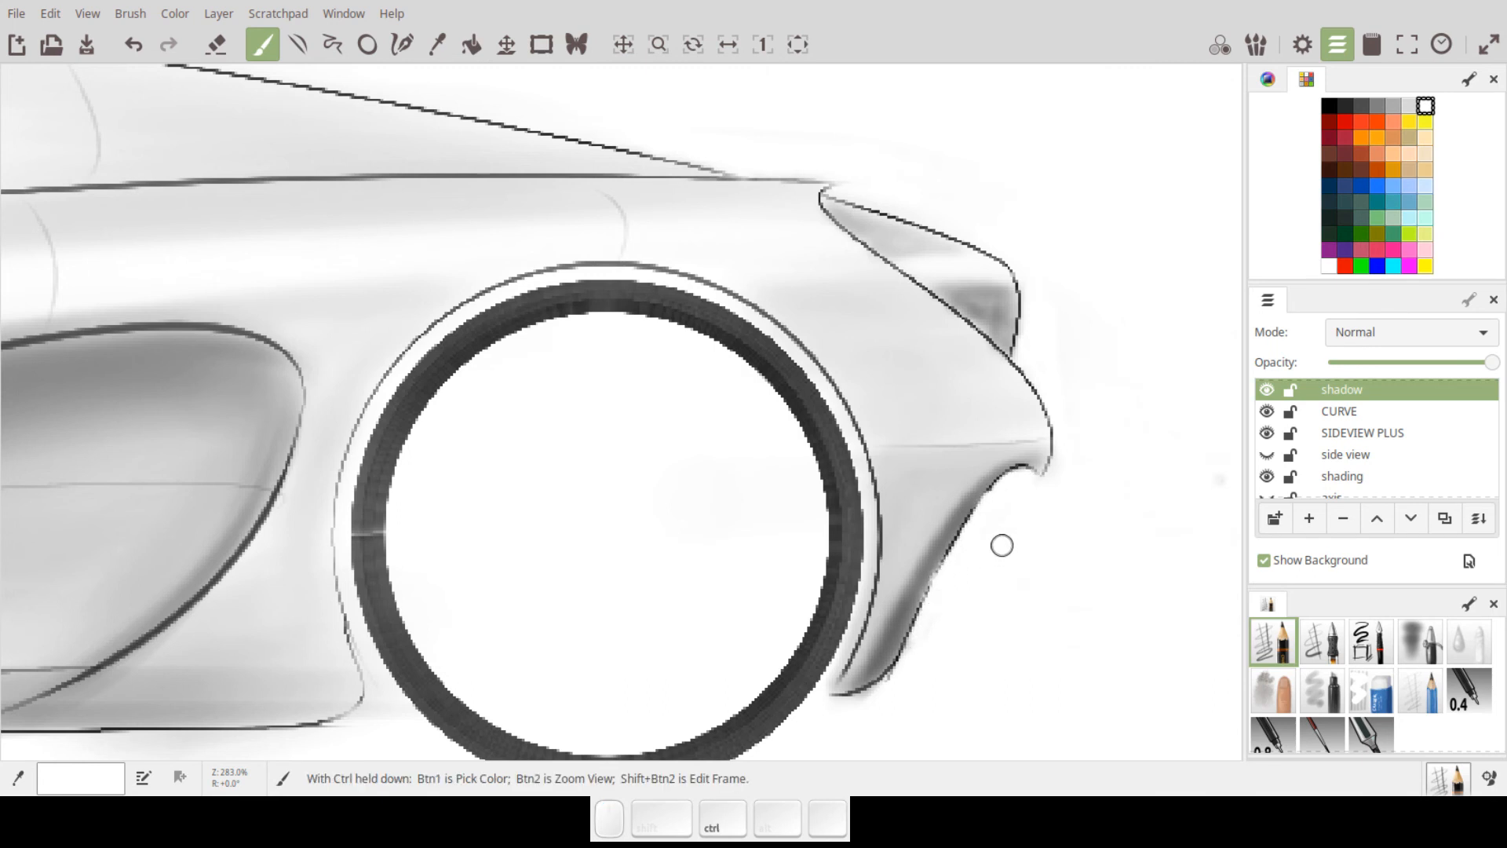
{"action": "key", "text": "ctrl+z"}
{"action": "key", "text": "ctrl+z"}
{"action": "key", "text": "ctrl+z"}
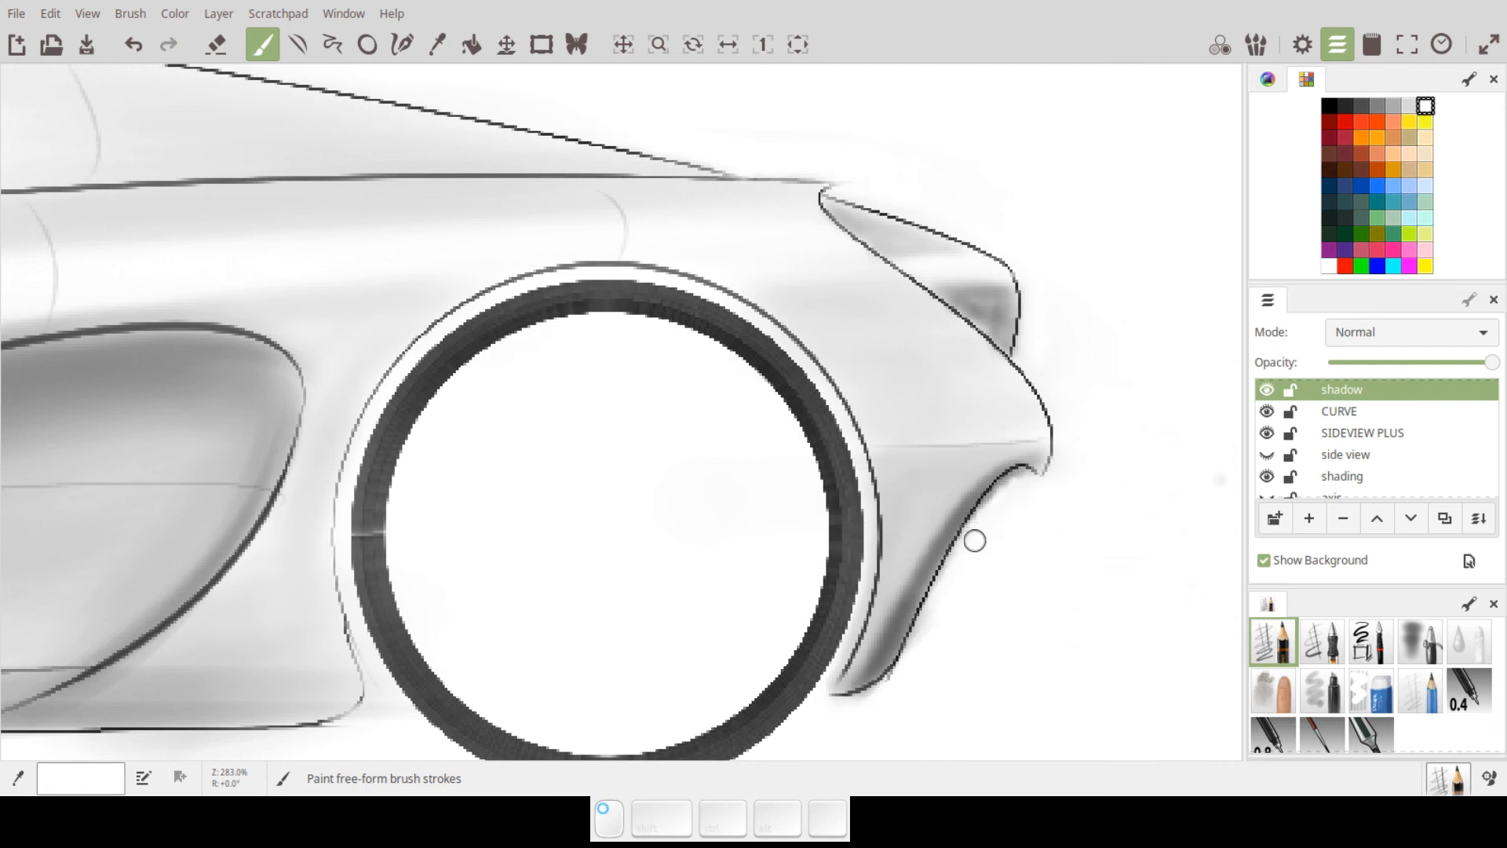
{"action": "left_click_drag", "start_coordinate": [1006, 487], "coordinate": [967, 533]}
{"action": "left_click_drag", "start_coordinate": [1010, 476], "coordinate": [1031, 487]}
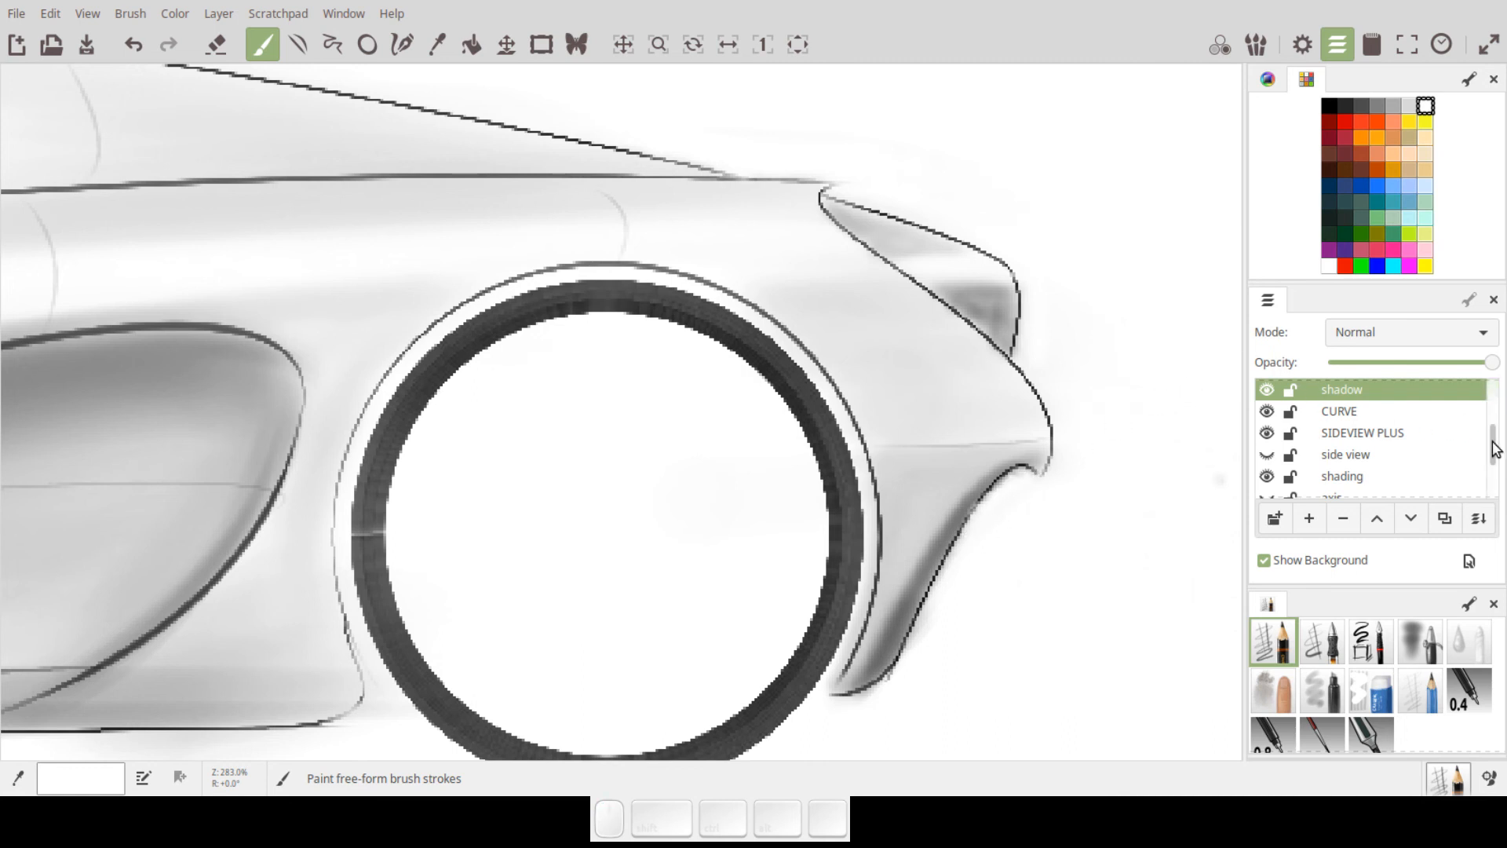
- Make the shading layer active for work on the rear fender around the wheel arch
{"action": "scroll", "coordinate": [1496, 440], "scroll_direction": "up", "scroll_amount": 3}
{"action": "scroll", "coordinate": [1495, 428], "scroll_direction": "down", "scroll_amount": 5}
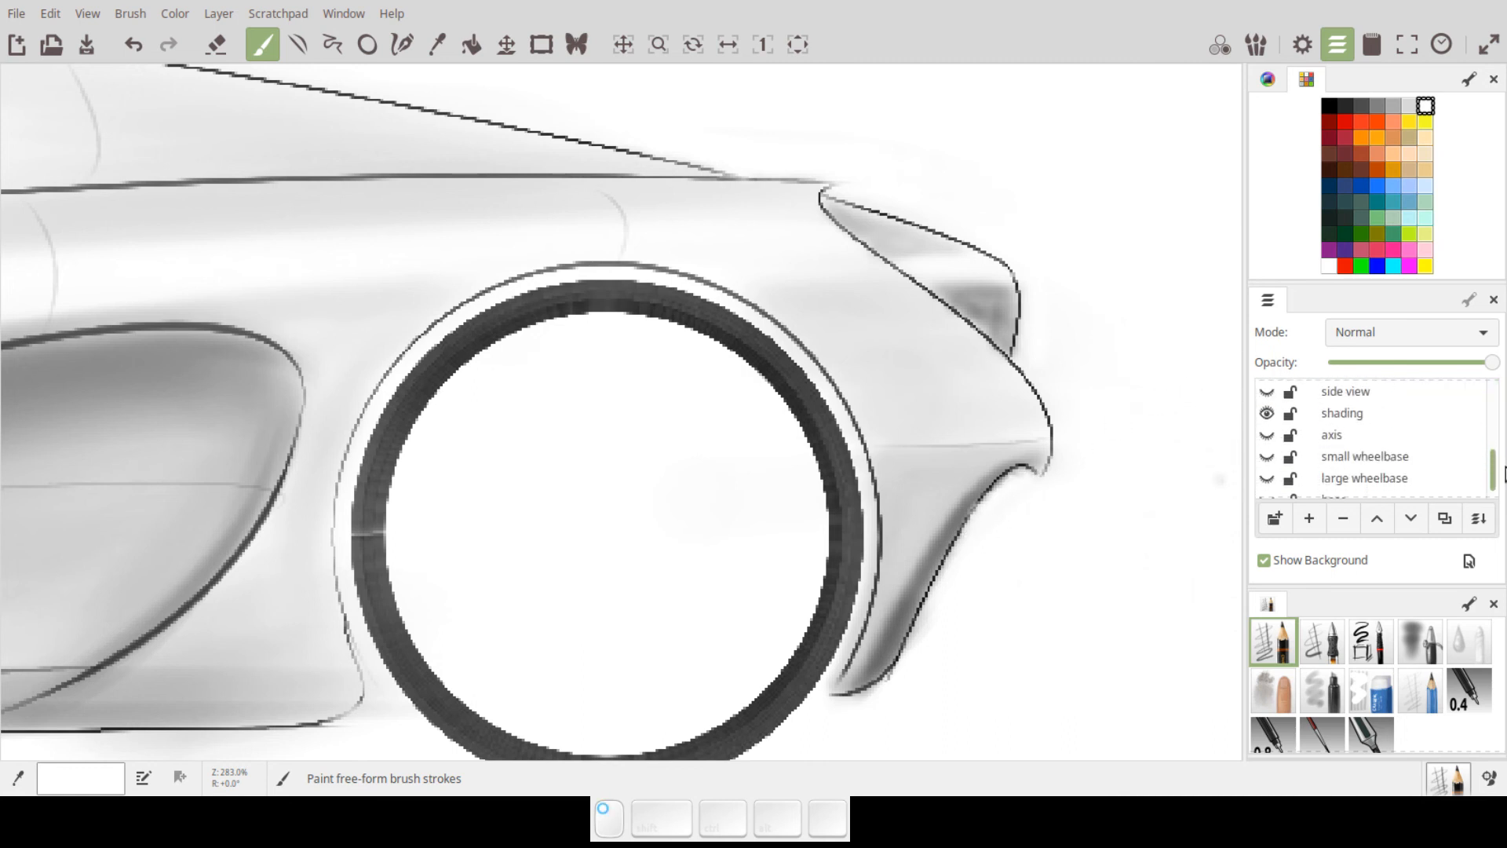
{"action": "left_click", "coordinate": [1351, 432]}
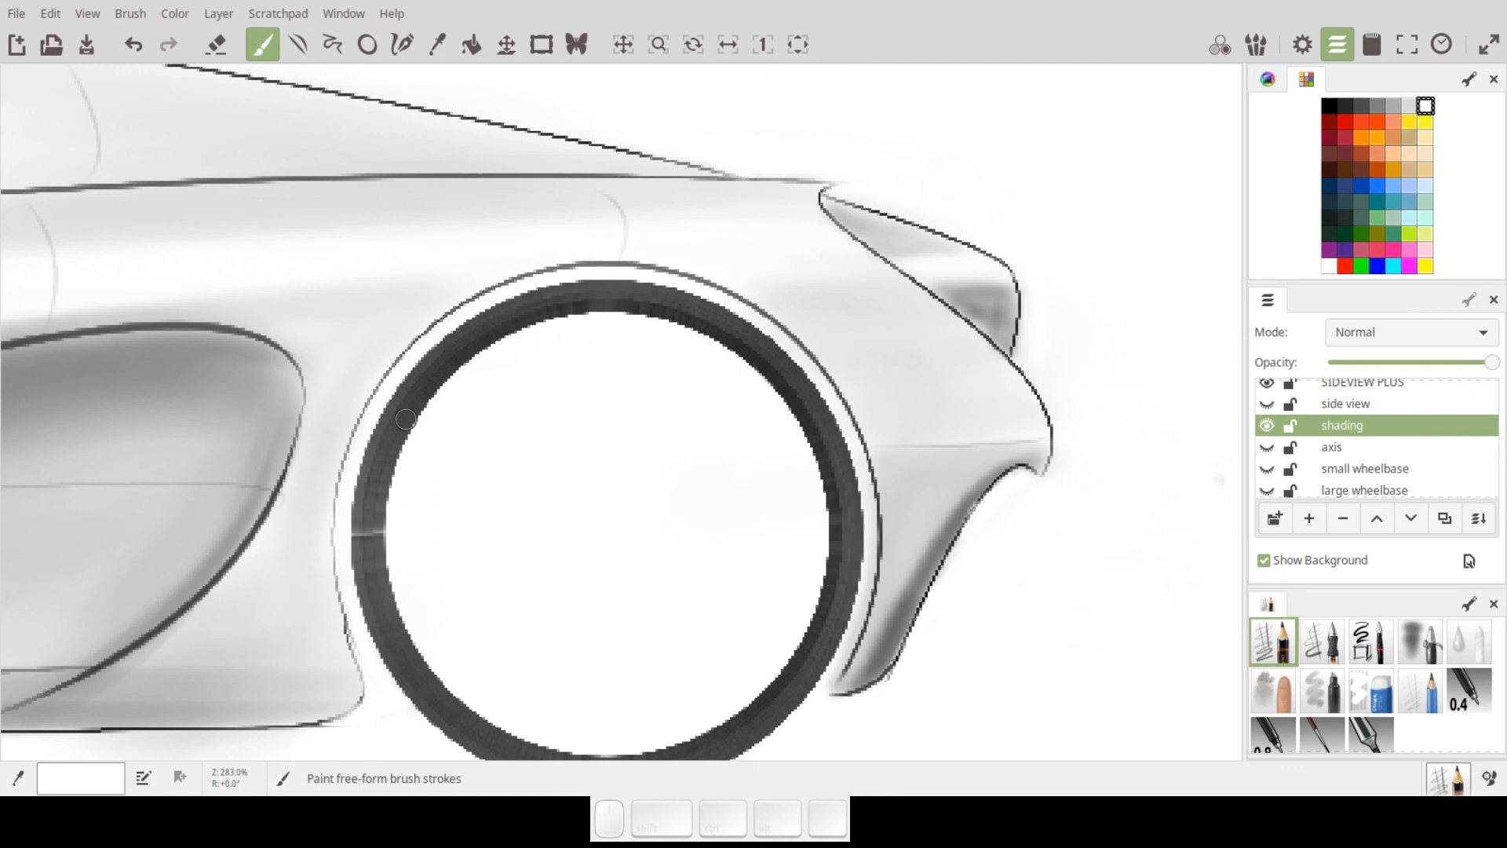
{"action": "mouse_move", "coordinate": [654, 328]}
{"action": "left_mouse_down"}
{"action": "mouse_move", "coordinate": [695, 286]}
{"action": "mouse_move", "coordinate": [891, 340]}
{"action": "mouse_move", "coordinate": [847, 370]}
{"action": "mouse_move", "coordinate": [802, 459]}
{"action": "mouse_move", "coordinate": [787, 451]}
{"action": "left_mouse_up"}
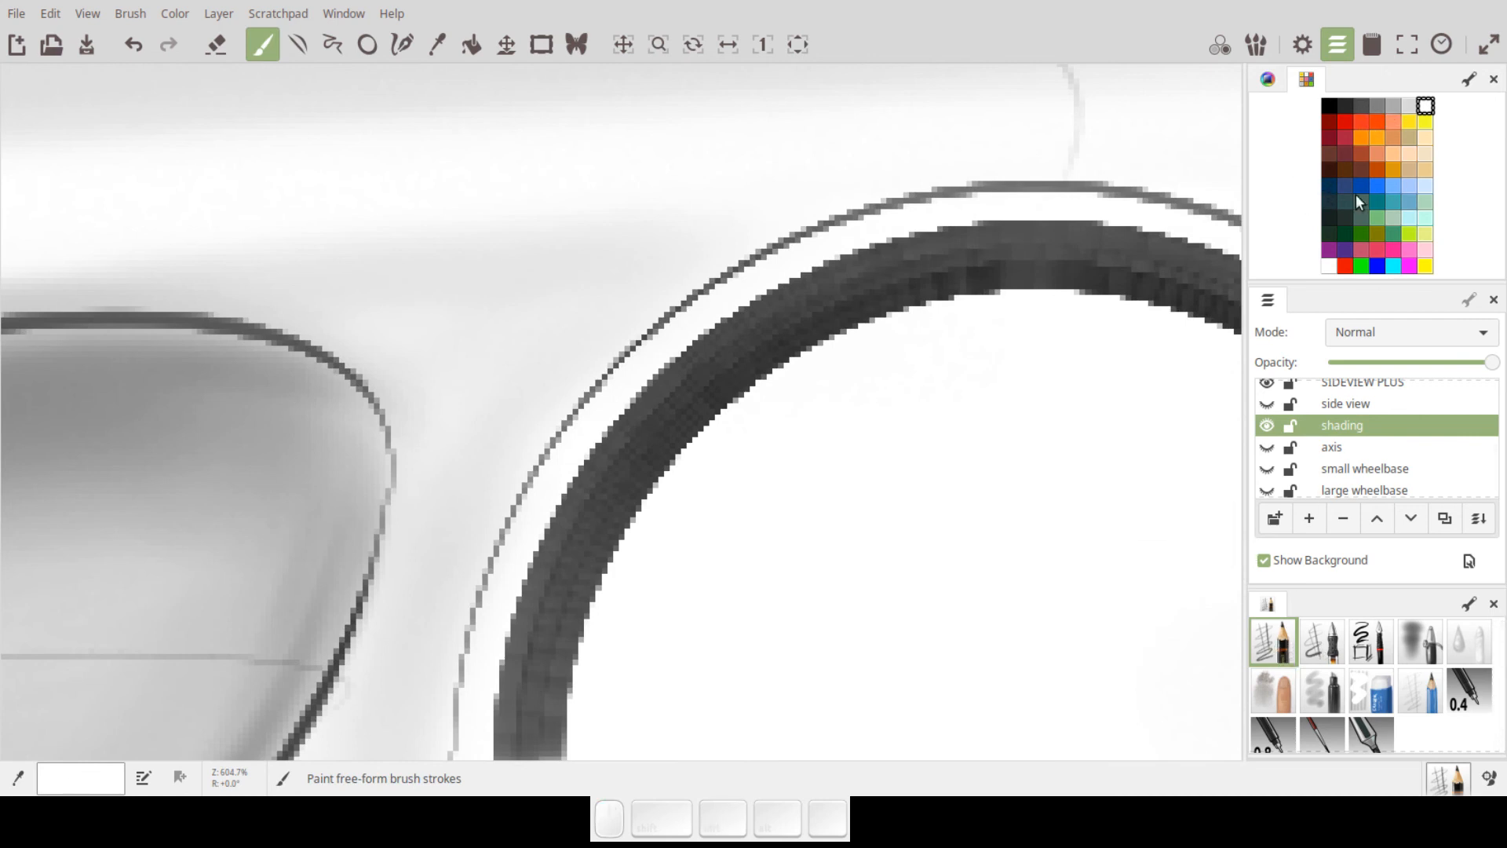
{"action": "left_click", "coordinate": [1322, 732]}
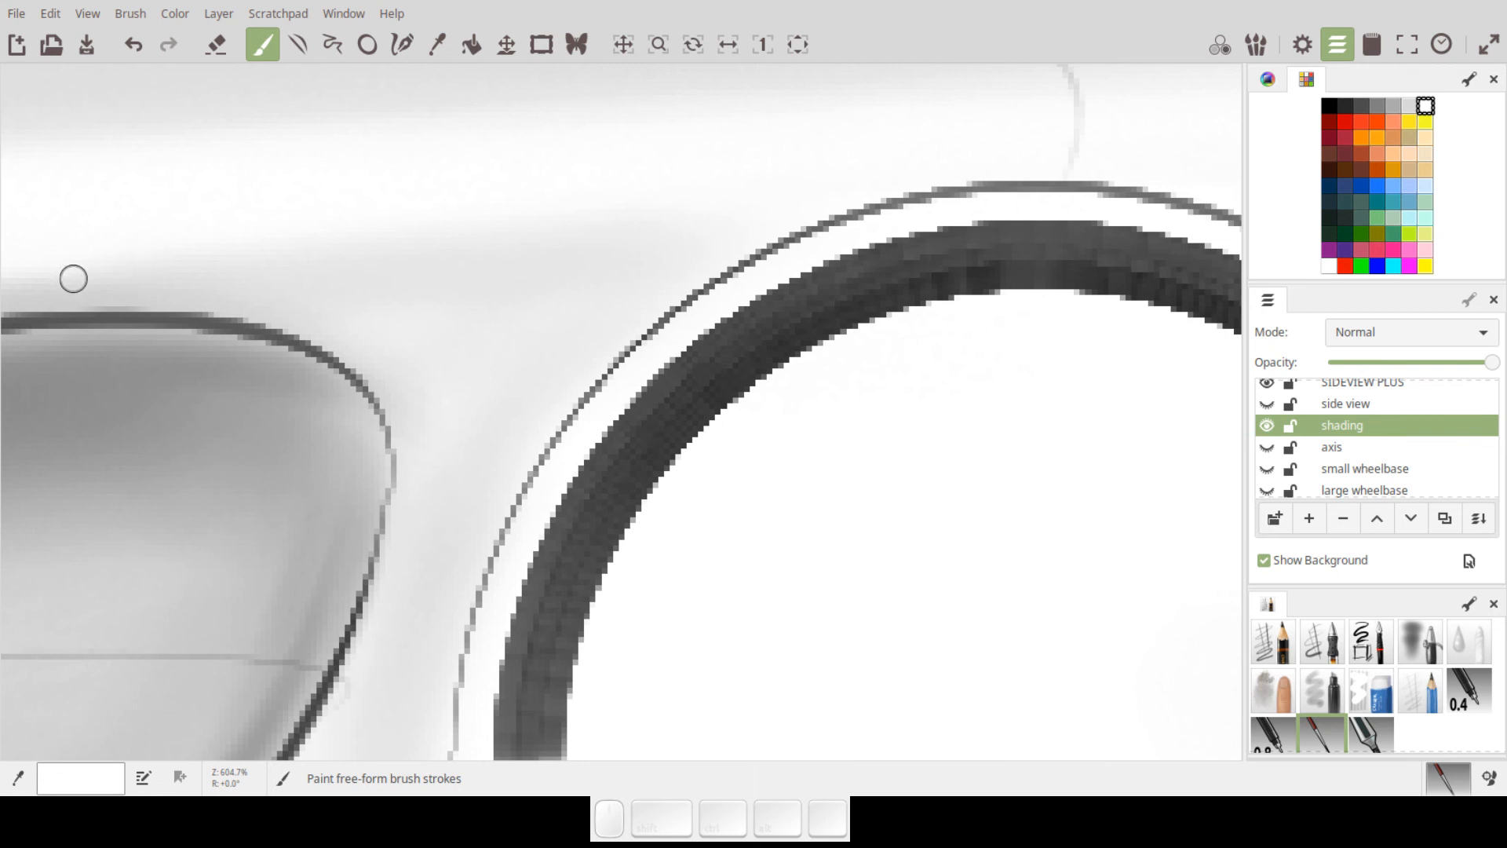
{"action": "left_click_drag", "start_coordinate": [355, 236], "coordinate": [557, 233]}
{"action": "key", "text": "ctrl"}
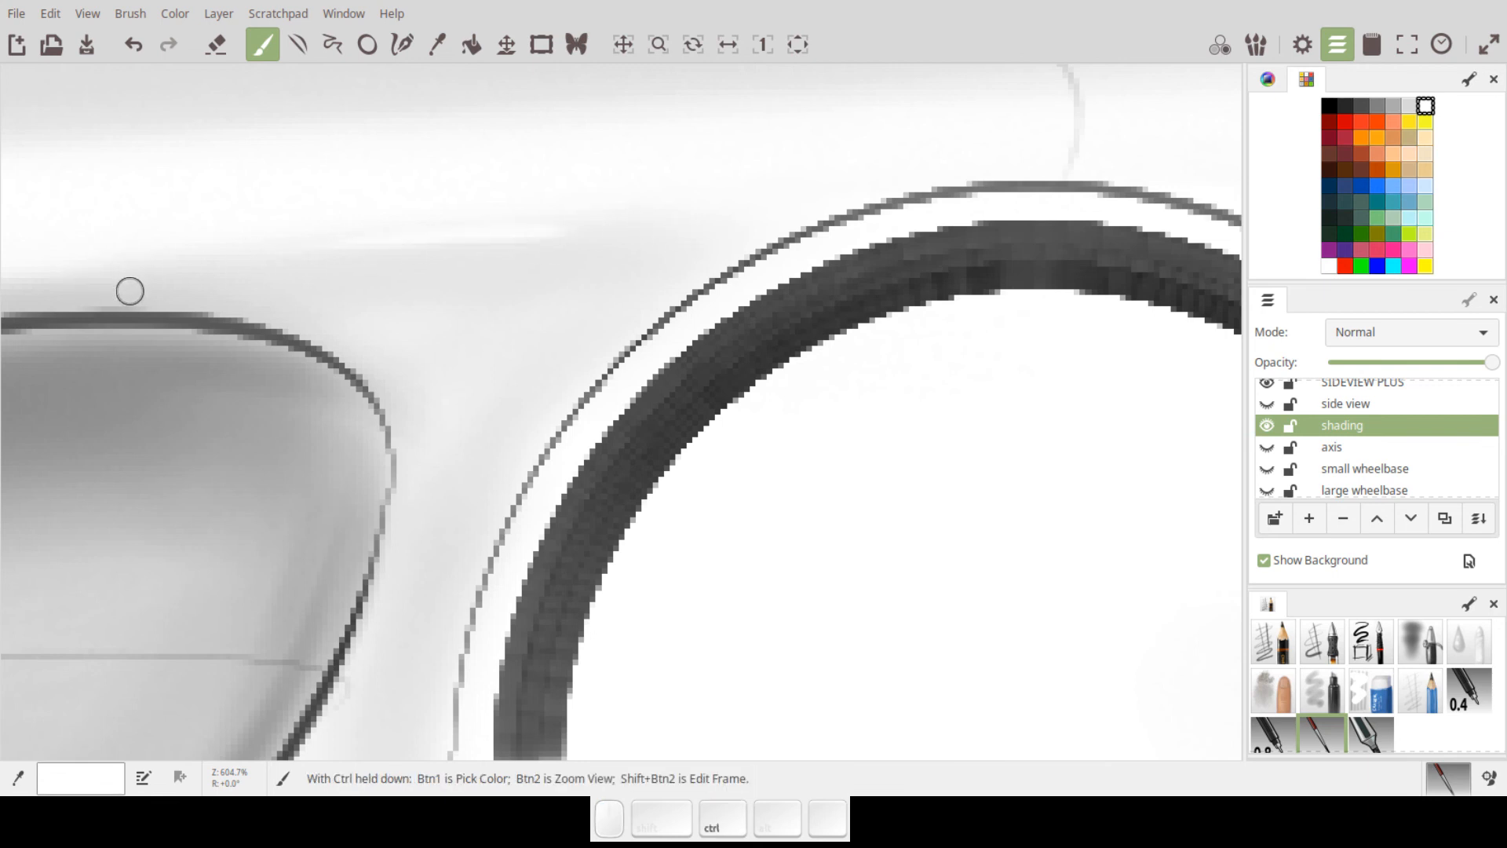
{"action": "key", "text": "ctrl+z"}
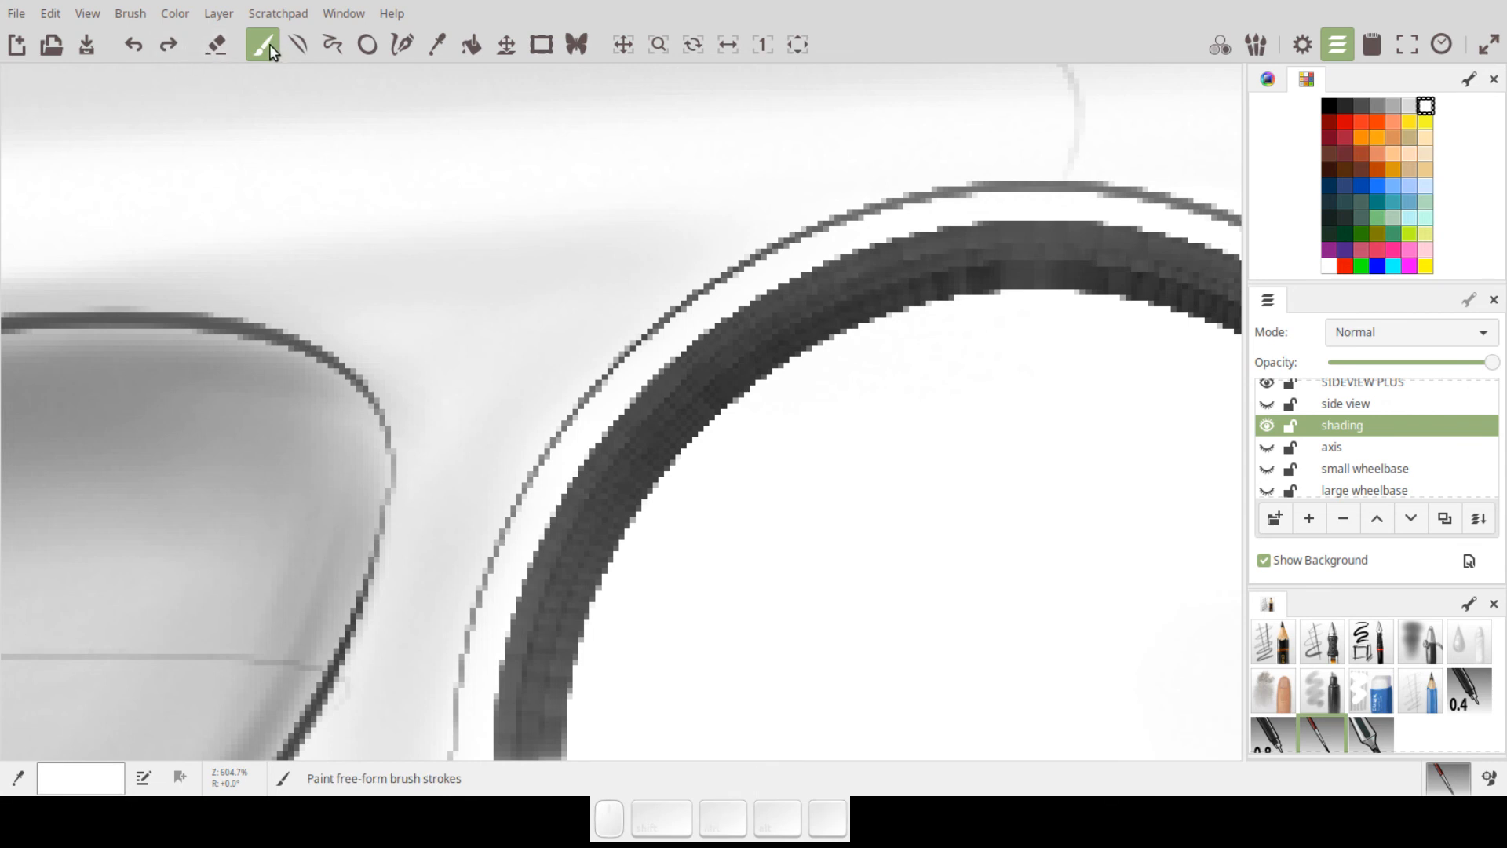
{"action": "left_click", "coordinate": [1395, 105]}
{"action": "left_click_drag", "start_coordinate": [205, 259], "coordinate": [694, 216]}
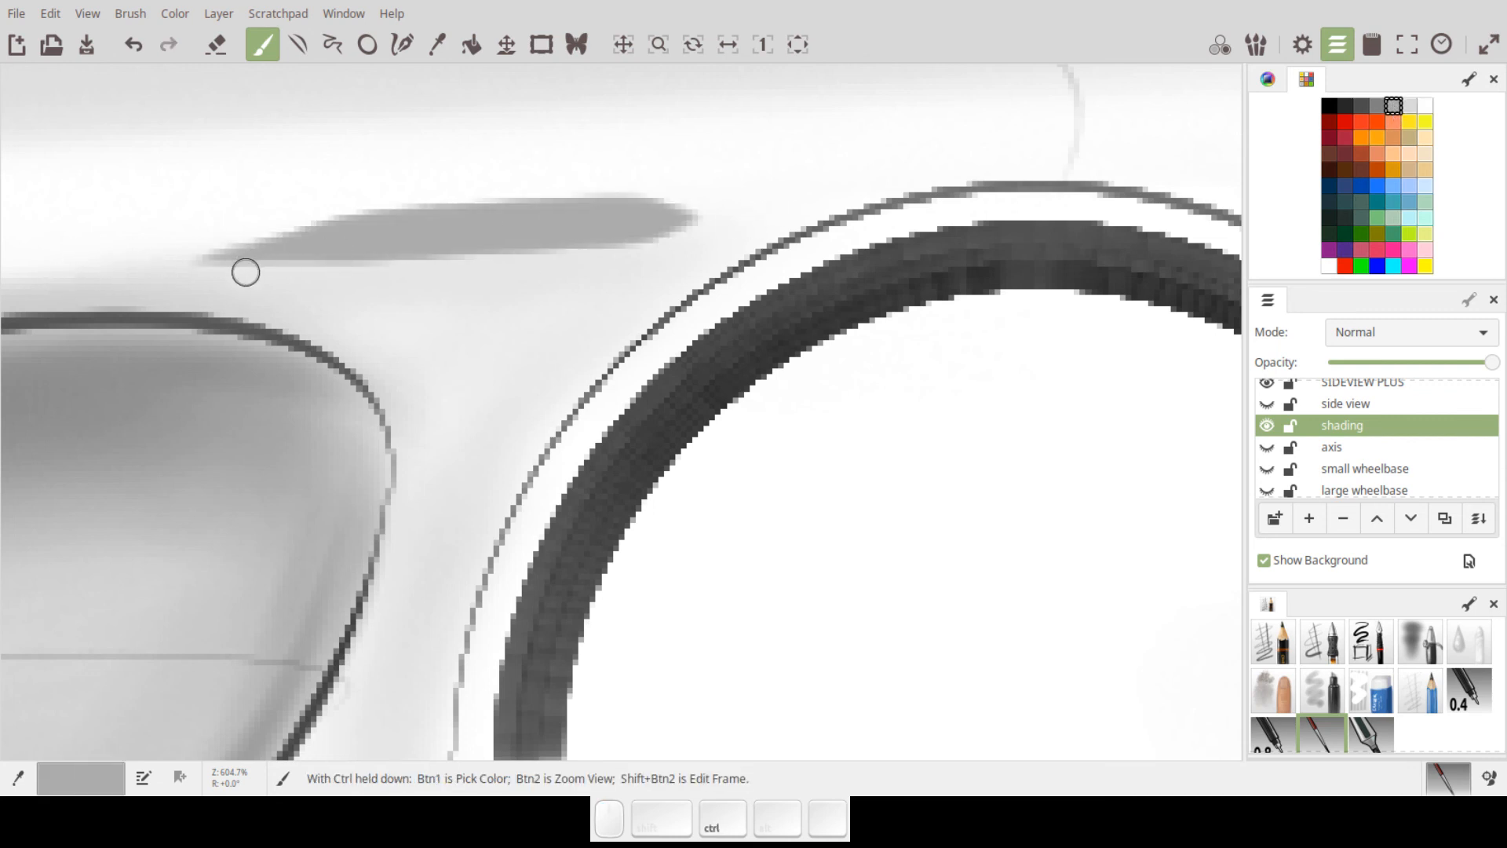
{"action": "key", "text": "ctrl+z"}
- Switch the paint colour to light grey and try strokes above the side intake towards the rear wheel arch
{"action": "left_click", "coordinate": [1410, 106]}
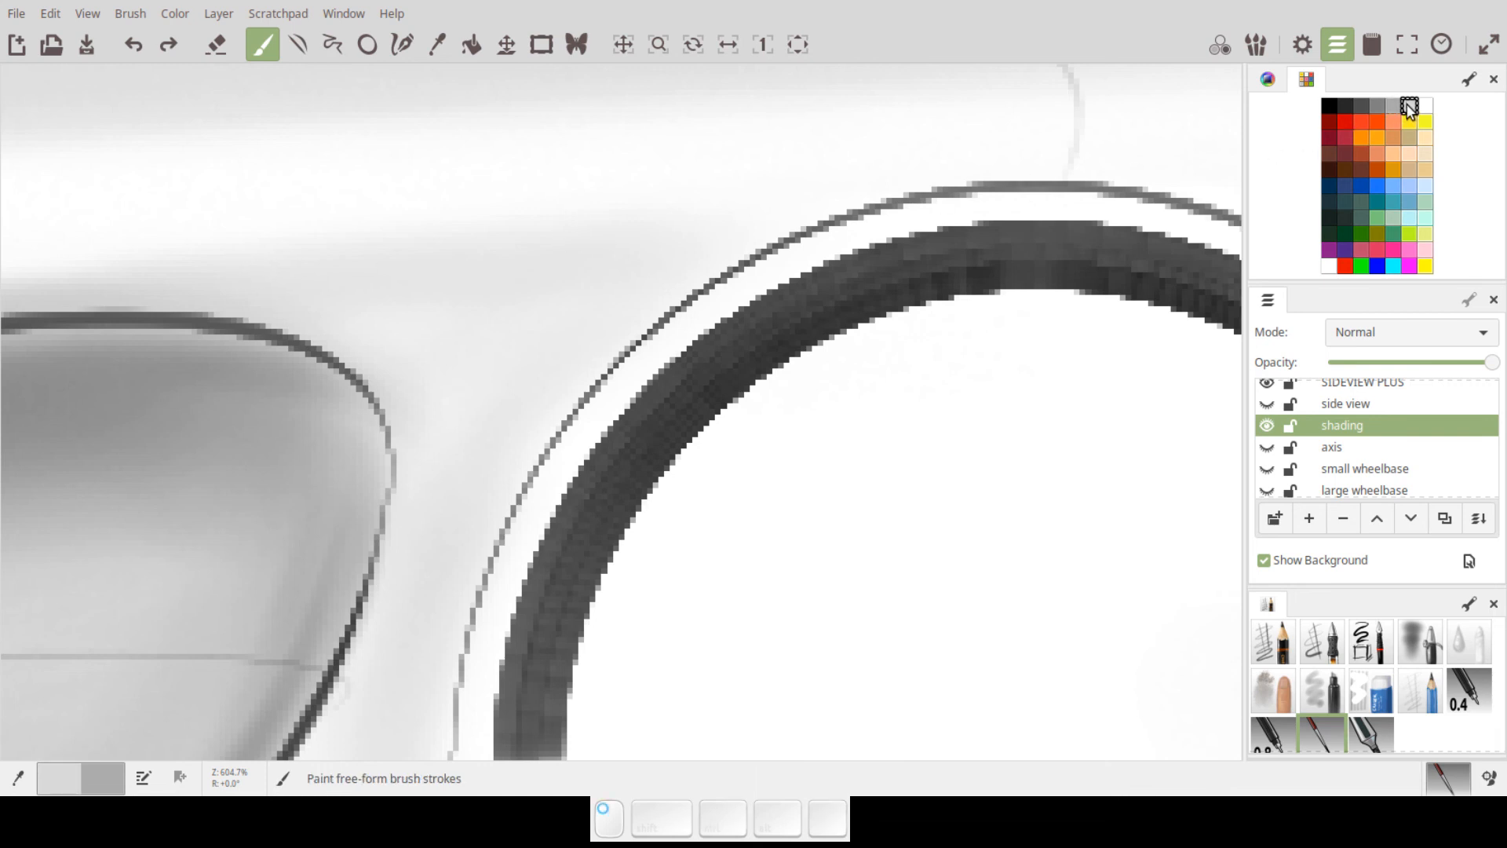
{"action": "left_click_drag", "start_coordinate": [138, 260], "coordinate": [696, 225]}
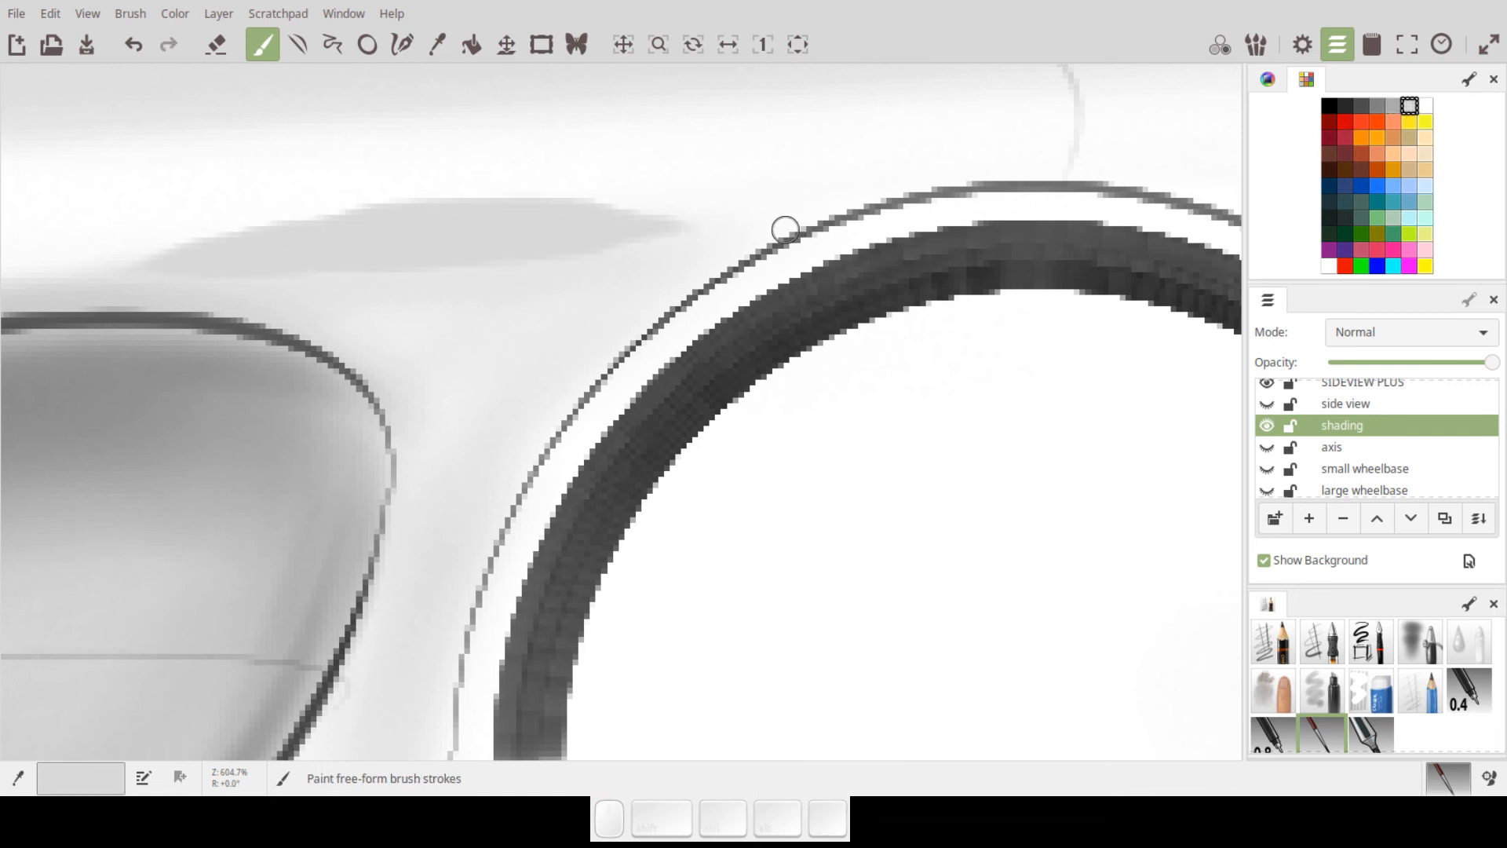
{"action": "key", "text": "ctrl+z"}
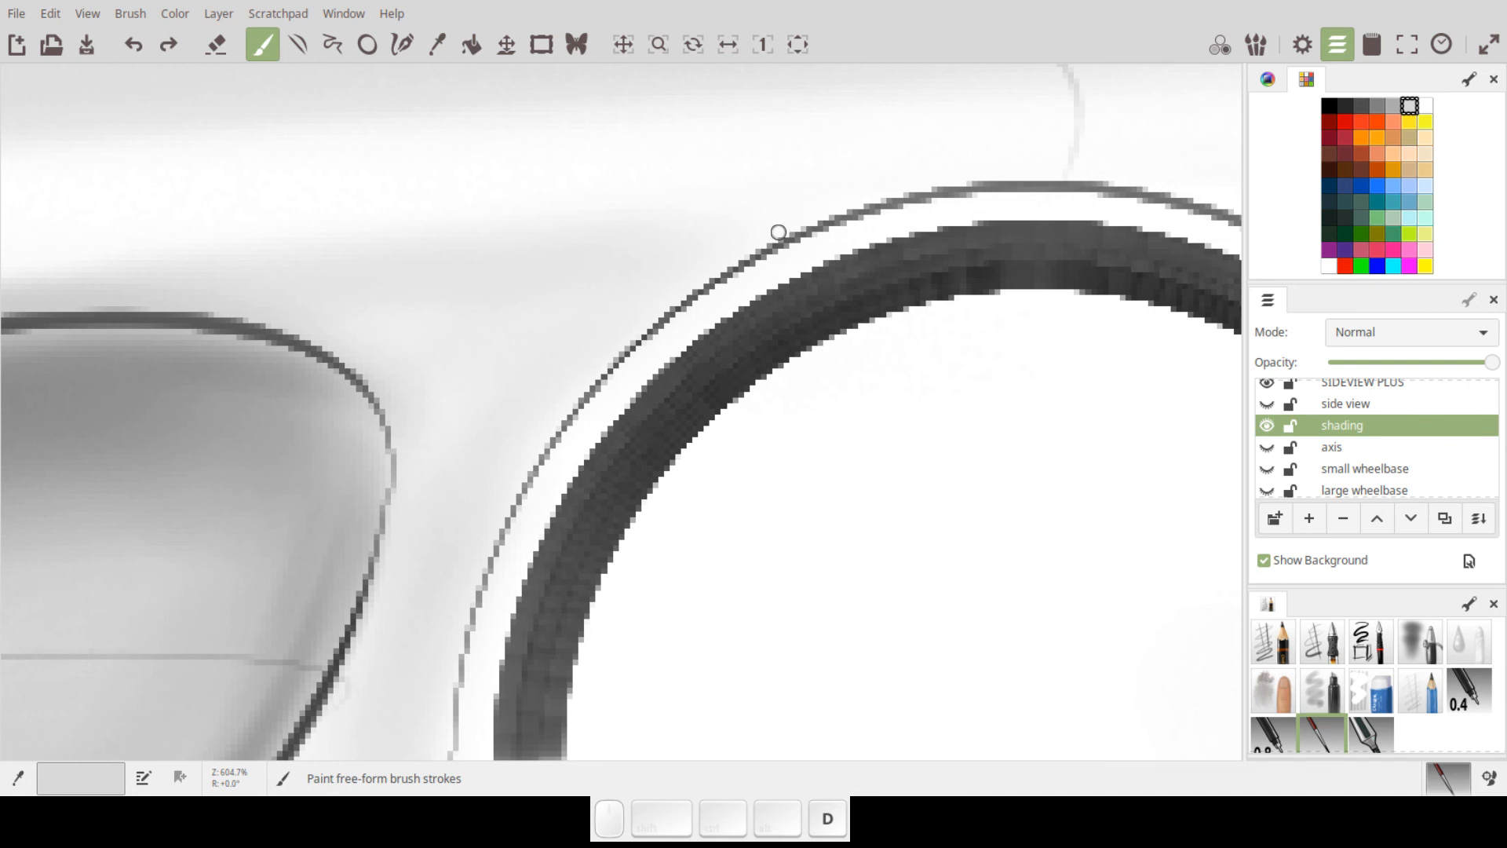
{"action": "mouse_move", "coordinate": [187, 262]}
{"action": "left_mouse_down"}
{"action": "mouse_move", "coordinate": [546, 223]}
{"action": "mouse_move", "coordinate": [747, 226]}
{"action": "left_mouse_up"}
{"action": "key", "text": "ctrl+z"}
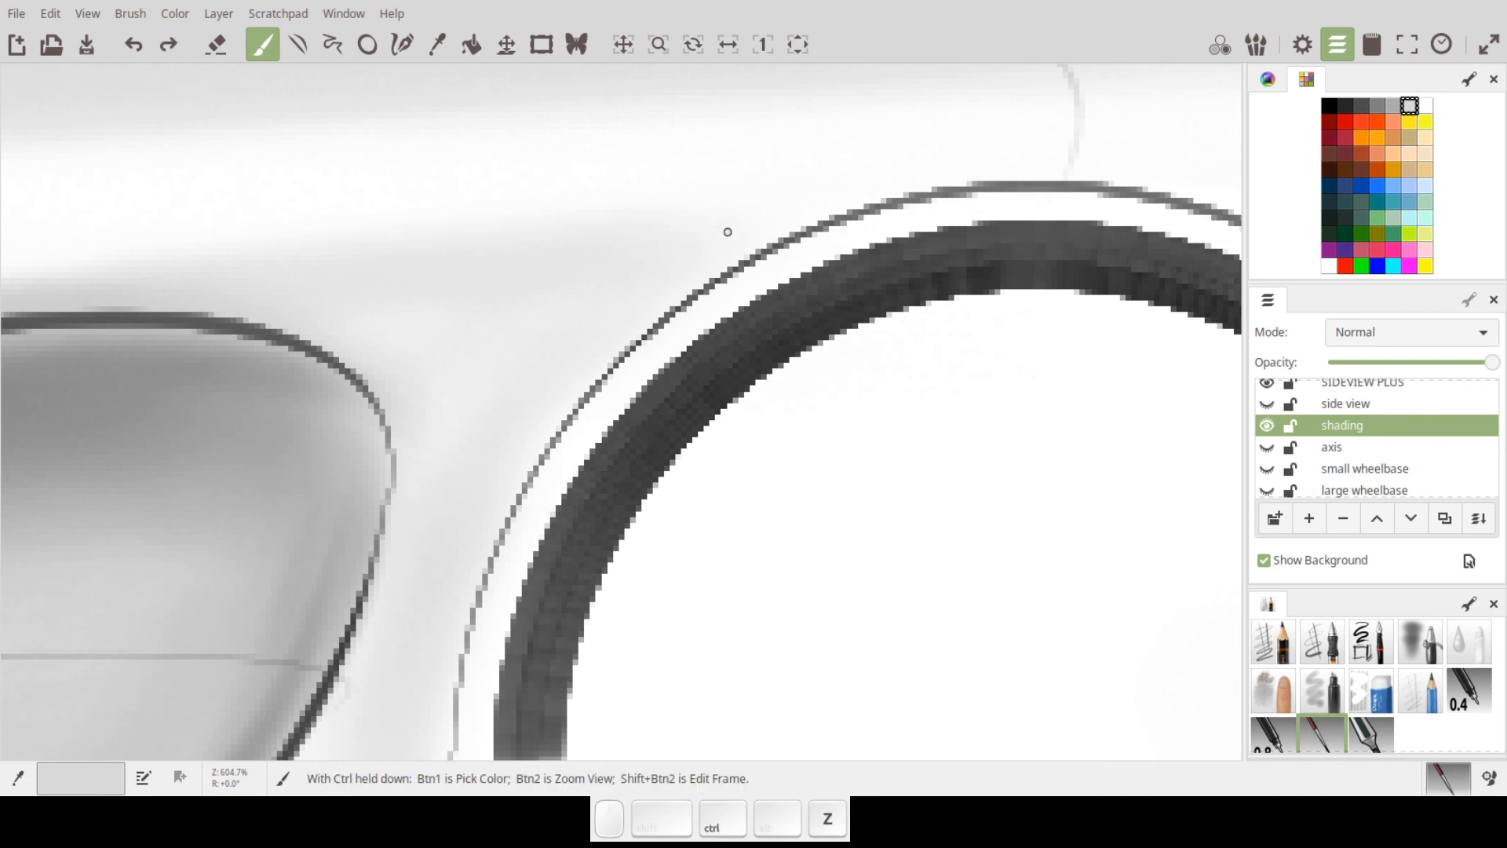
- Shade softly in light grey above the side intake towards the rear wheel arch with the airbrush at a reduced size
{"action": "left_click", "coordinate": [1417, 655]}
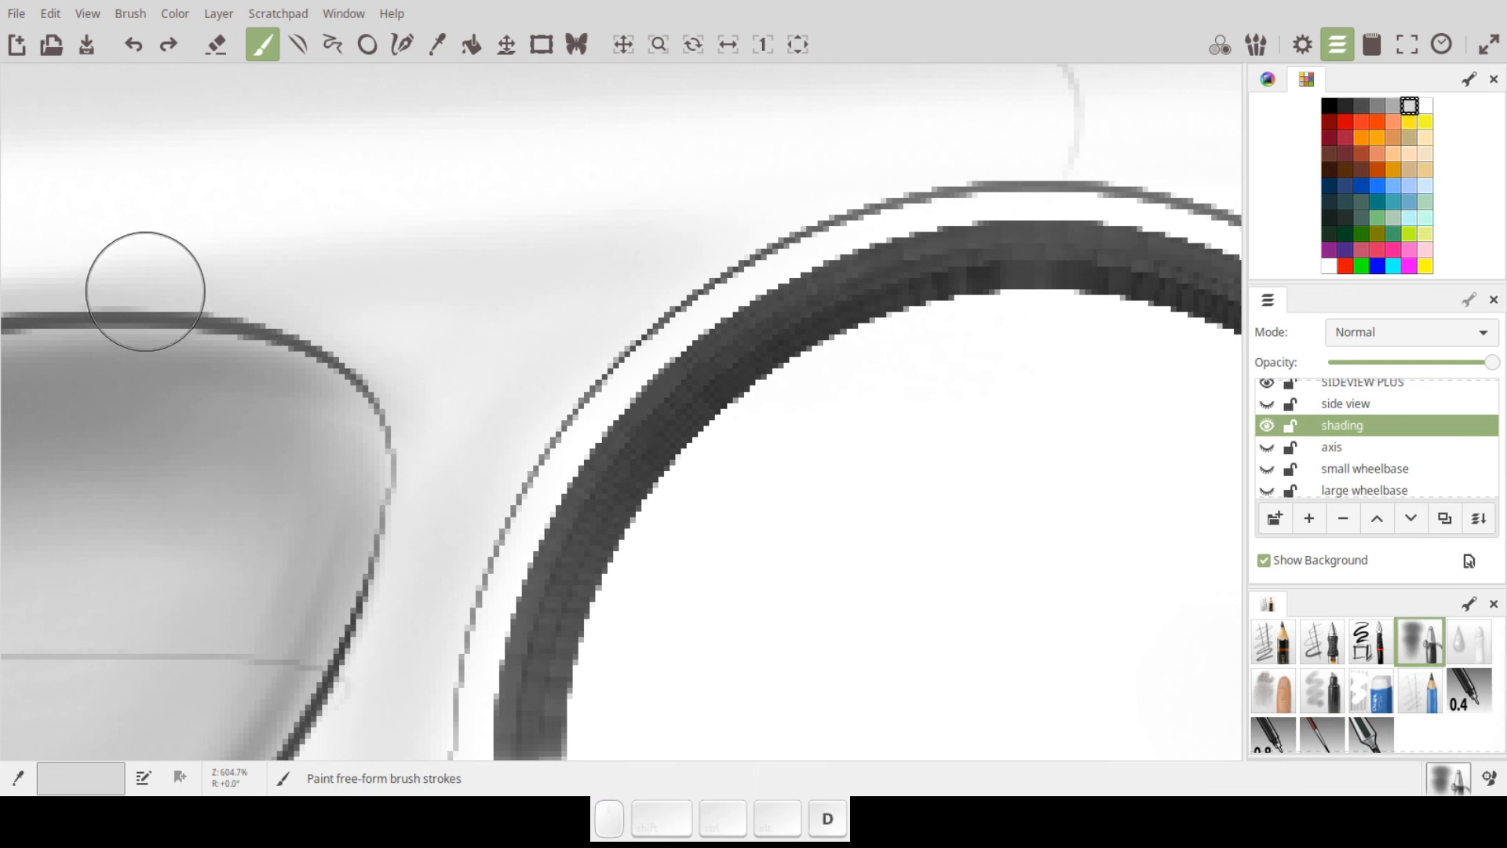
{"action": "key", "text": "d"}
{"action": "key", "text": "d"}
{"action": "key", "text": "d"}
{"action": "key", "text": "d"}
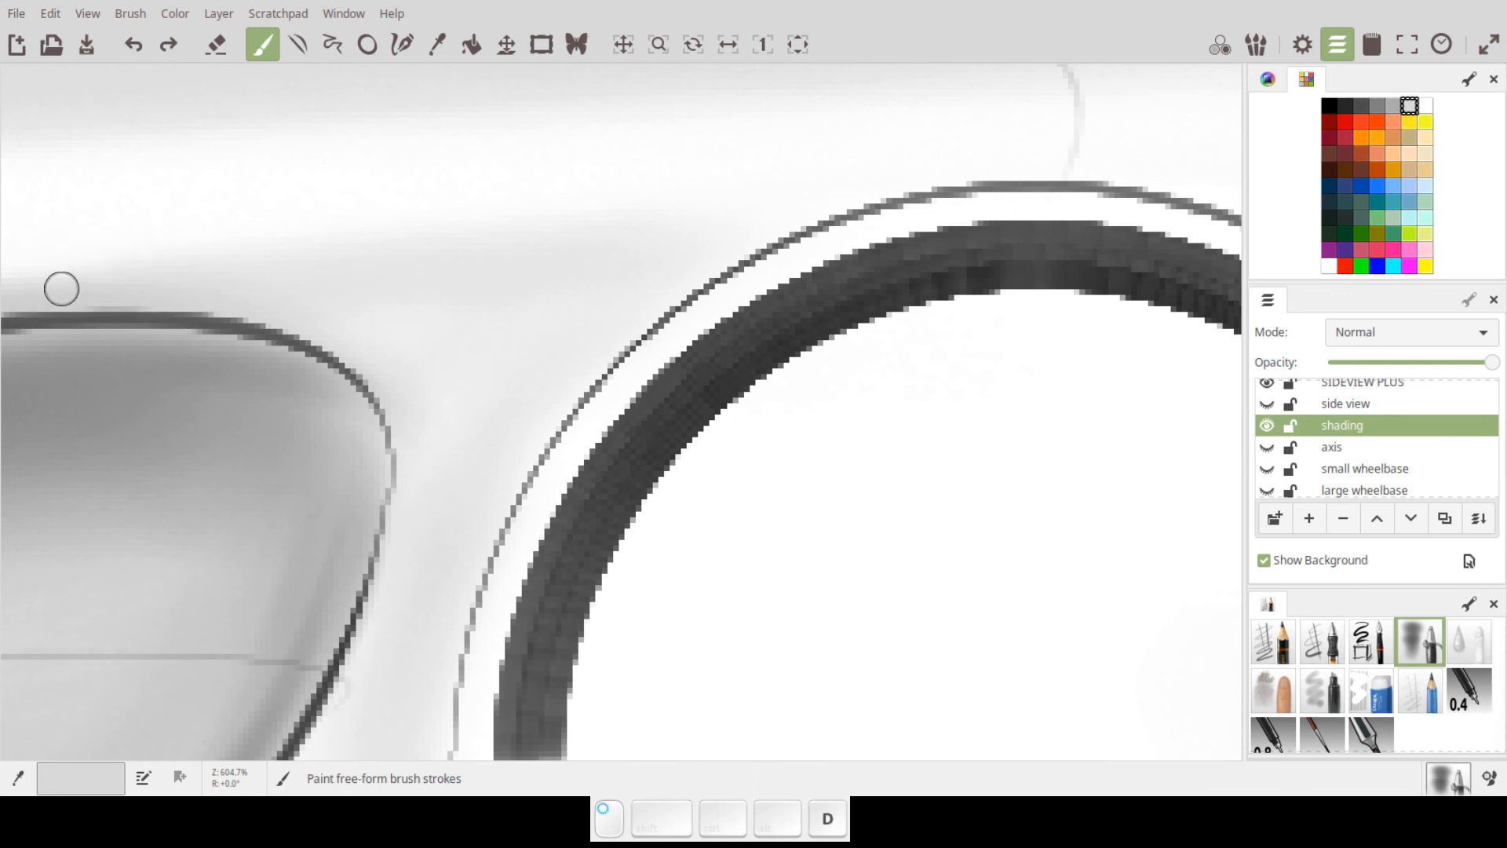
{"action": "mouse_move", "coordinate": [661, 226]}
{"action": "left_mouse_down"}
{"action": "mouse_move", "coordinate": [634, 236]}
{"action": "mouse_move", "coordinate": [648, 249]}
{"action": "left_mouse_up"}
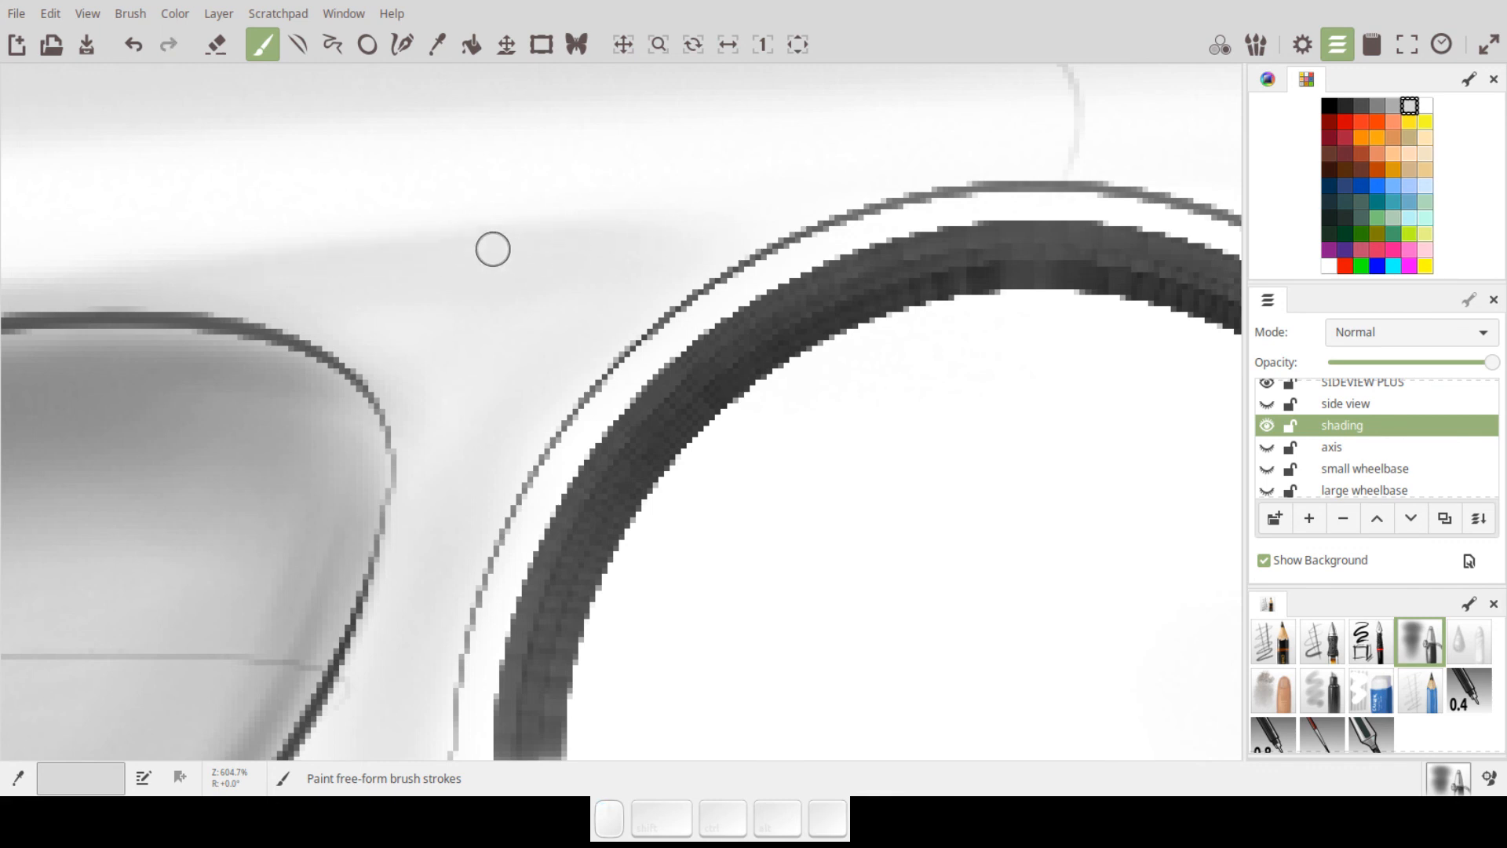
{"action": "left_click_drag", "start_coordinate": [81, 300], "coordinate": [381, 261]}
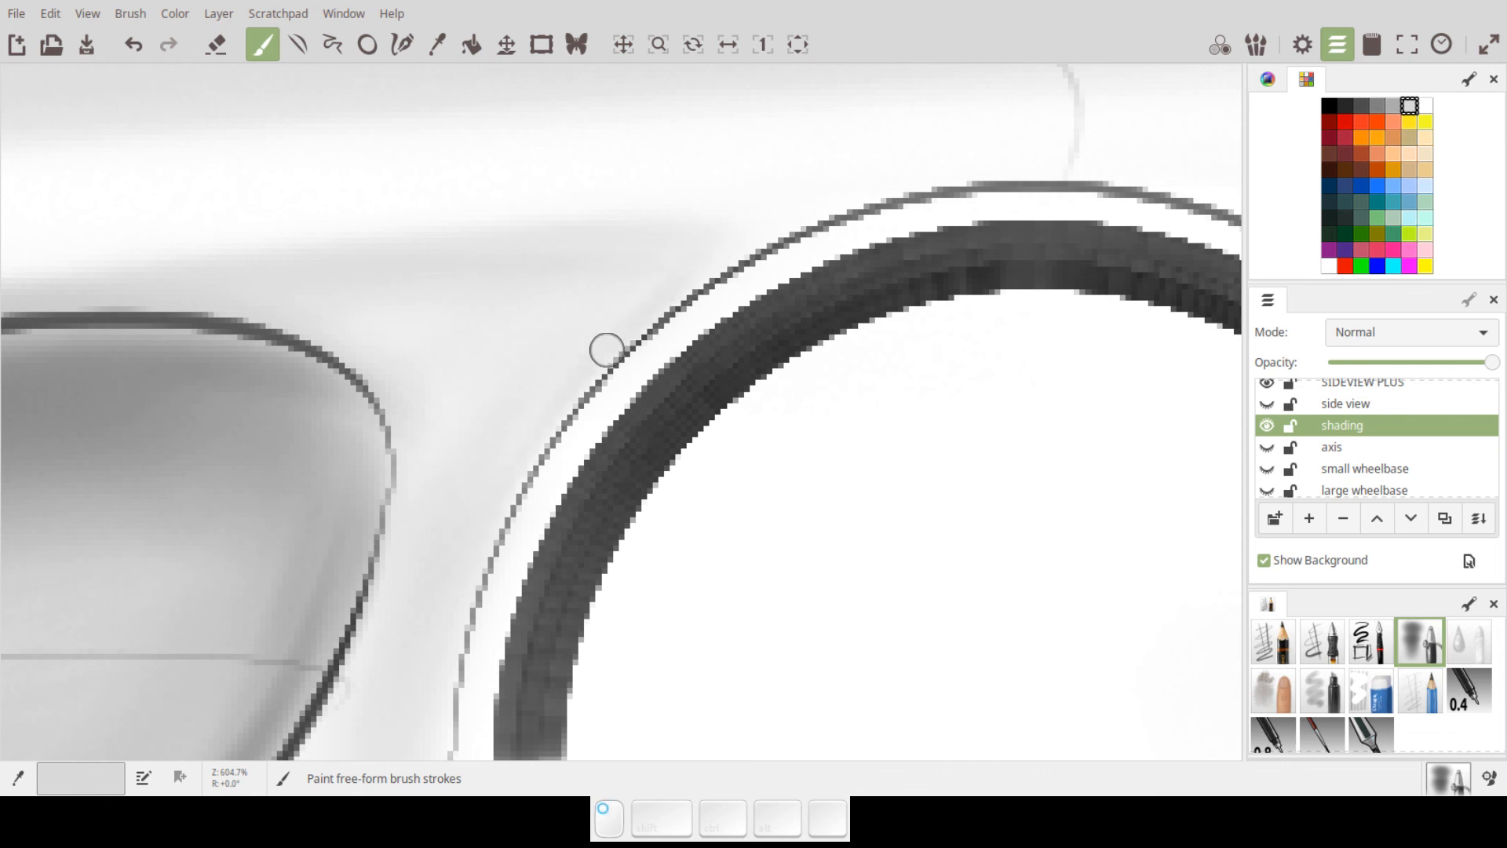
- Shade softly in light grey along the front edge of the rear wheel arch
{"action": "mouse_move", "coordinate": [652, 305]}
{"action": "left_mouse_down"}
{"action": "mouse_move", "coordinate": [440, 639]}
{"action": "mouse_move", "coordinate": [447, 706]}
{"action": "left_mouse_up"}
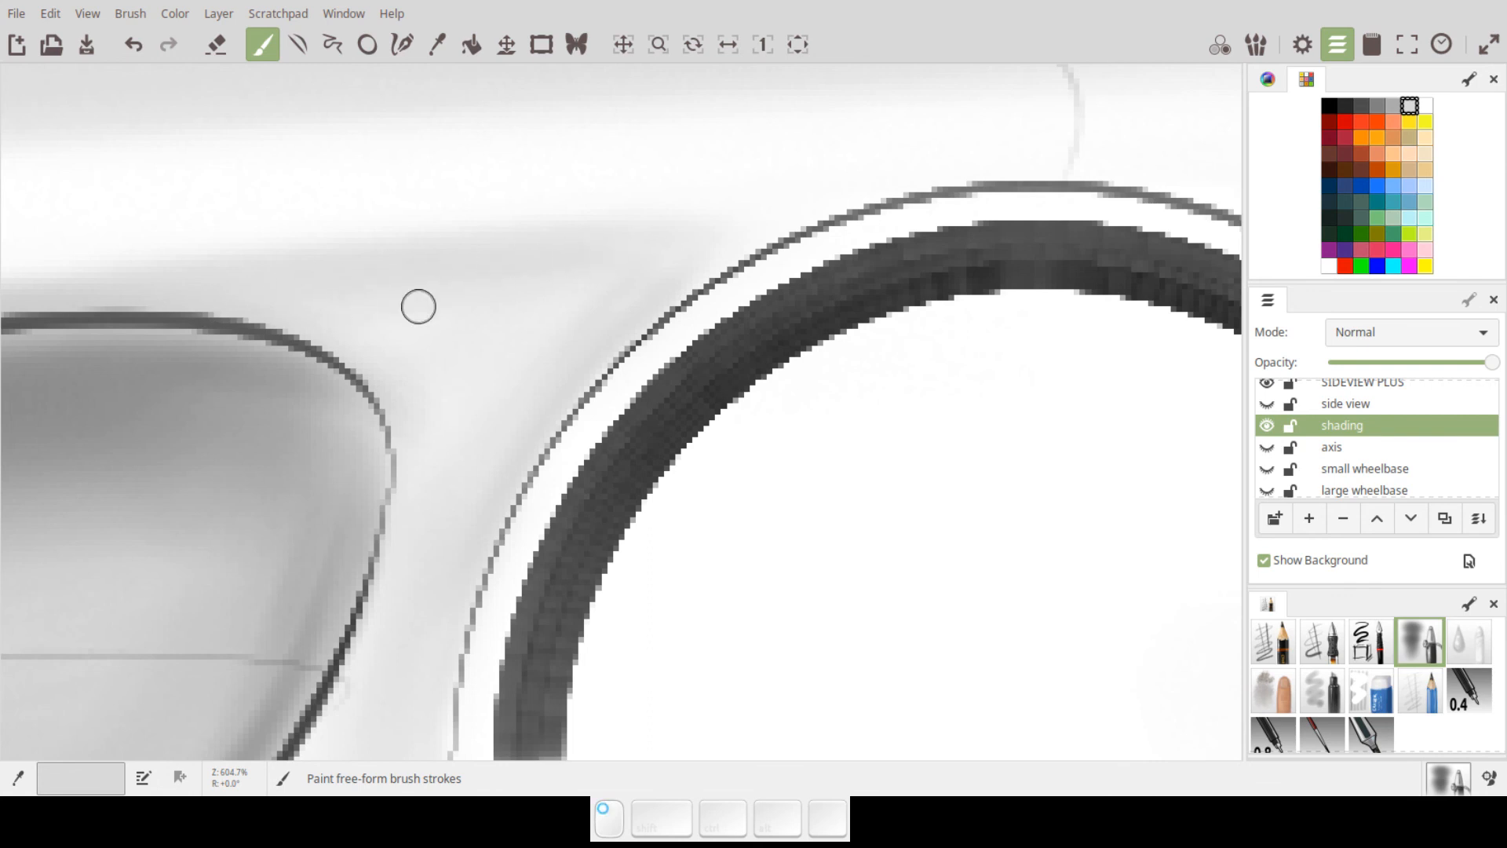
{"action": "left_click_drag", "start_coordinate": [675, 286], "coordinate": [504, 525]}
{"action": "mouse_move", "coordinate": [941, 350]}
{"action": "left_mouse_down"}
{"action": "mouse_move", "coordinate": [975, 280]}
{"action": "mouse_move", "coordinate": [671, 369]}
{"action": "mouse_move", "coordinate": [717, 361]}
{"action": "mouse_move", "coordinate": [675, 423]}
{"action": "left_mouse_up"}
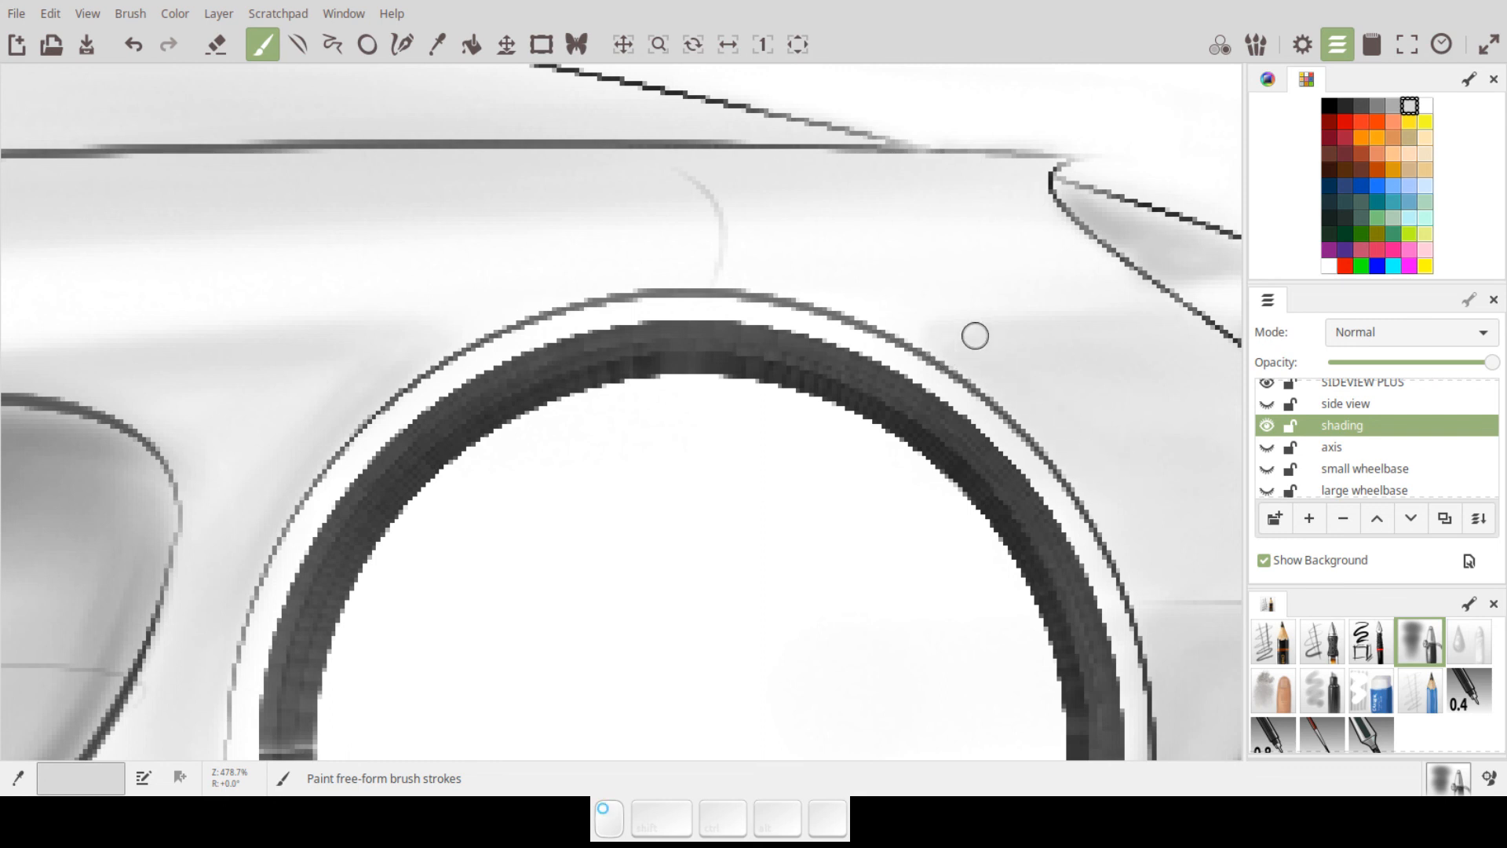
- Shade the rear fender in light grey behind the wheel arch and below the deck line towards the tail light
{"action": "left_click_drag", "start_coordinate": [1107, 350], "coordinate": [902, 303]}
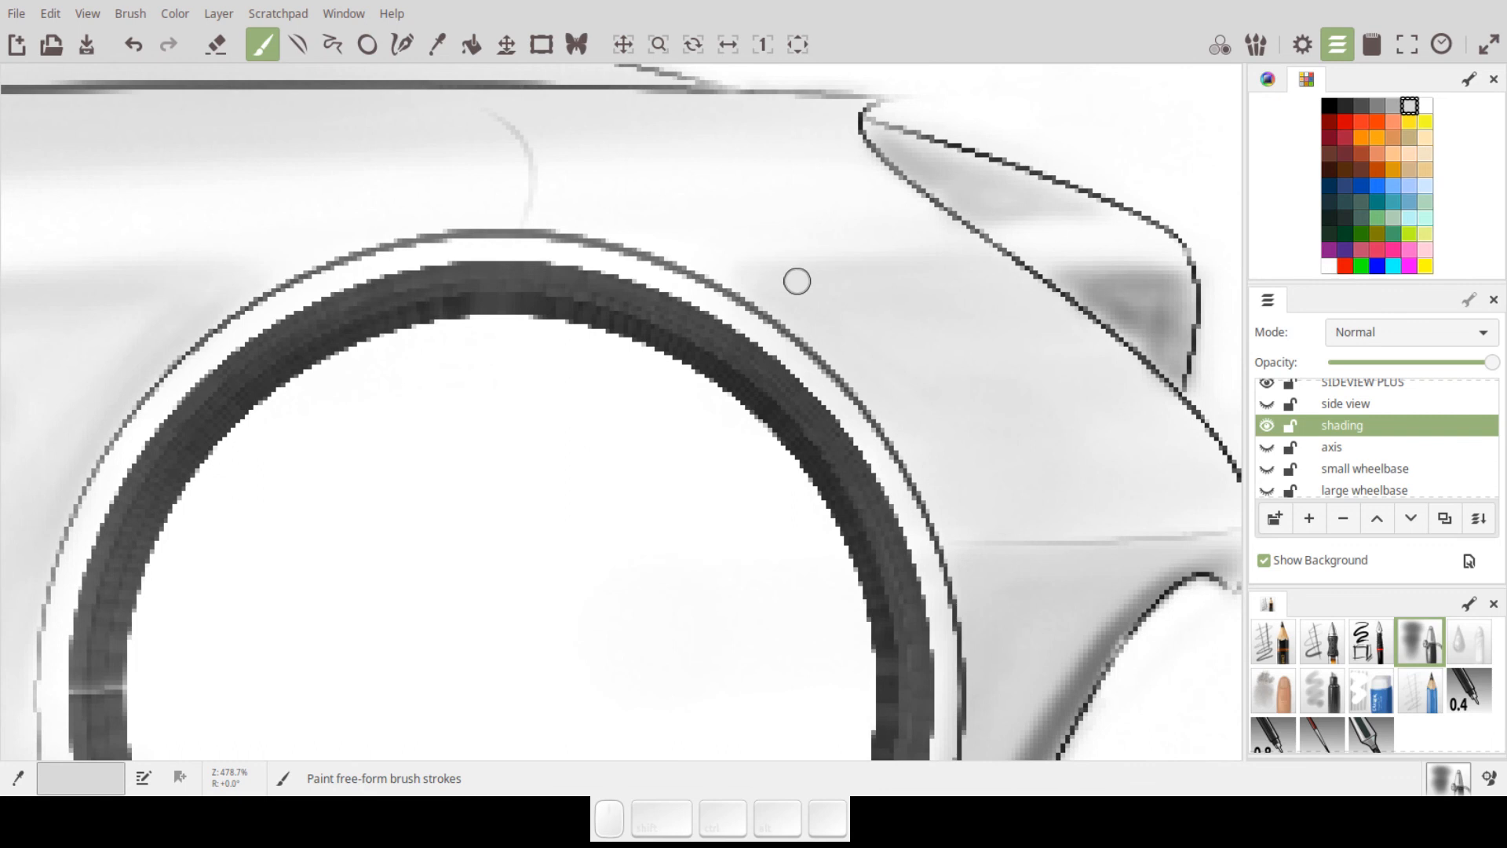
{"action": "left_click_drag", "start_coordinate": [824, 263], "coordinate": [934, 302]}
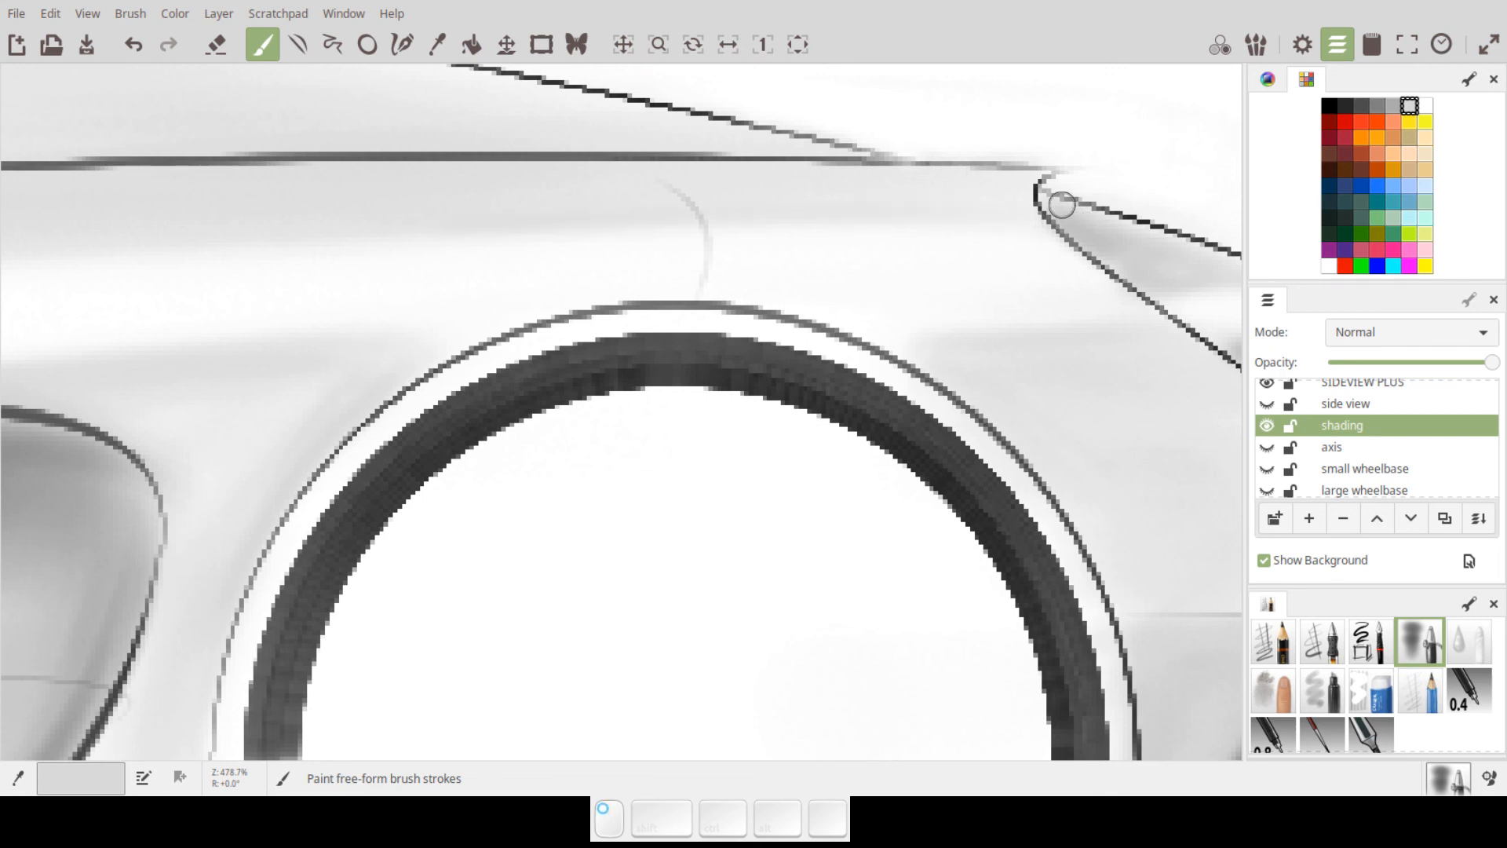
{"action": "left_click_drag", "start_coordinate": [518, 217], "coordinate": [1082, 205]}
{"action": "left_click_drag", "start_coordinate": [1021, 272], "coordinate": [1206, 262]}
{"action": "mouse_move", "coordinate": [1072, 297]}
{"action": "left_mouse_down"}
{"action": "mouse_move", "coordinate": [1039, 347]}
{"action": "mouse_move", "coordinate": [1079, 268]}
{"action": "mouse_move", "coordinate": [1063, 251]}
{"action": "mouse_move", "coordinate": [1075, 230]}
{"action": "mouse_move", "coordinate": [1038, 259]}
{"action": "mouse_move", "coordinate": [1049, 251]}
{"action": "left_mouse_up"}
{"action": "left_click_drag", "start_coordinate": [891, 364], "coordinate": [1039, 370]}
{"action": "mouse_move", "coordinate": [844, 366]}
{"action": "left_mouse_down"}
{"action": "mouse_move", "coordinate": [853, 385]}
{"action": "mouse_move", "coordinate": [868, 345]}
{"action": "left_mouse_up"}
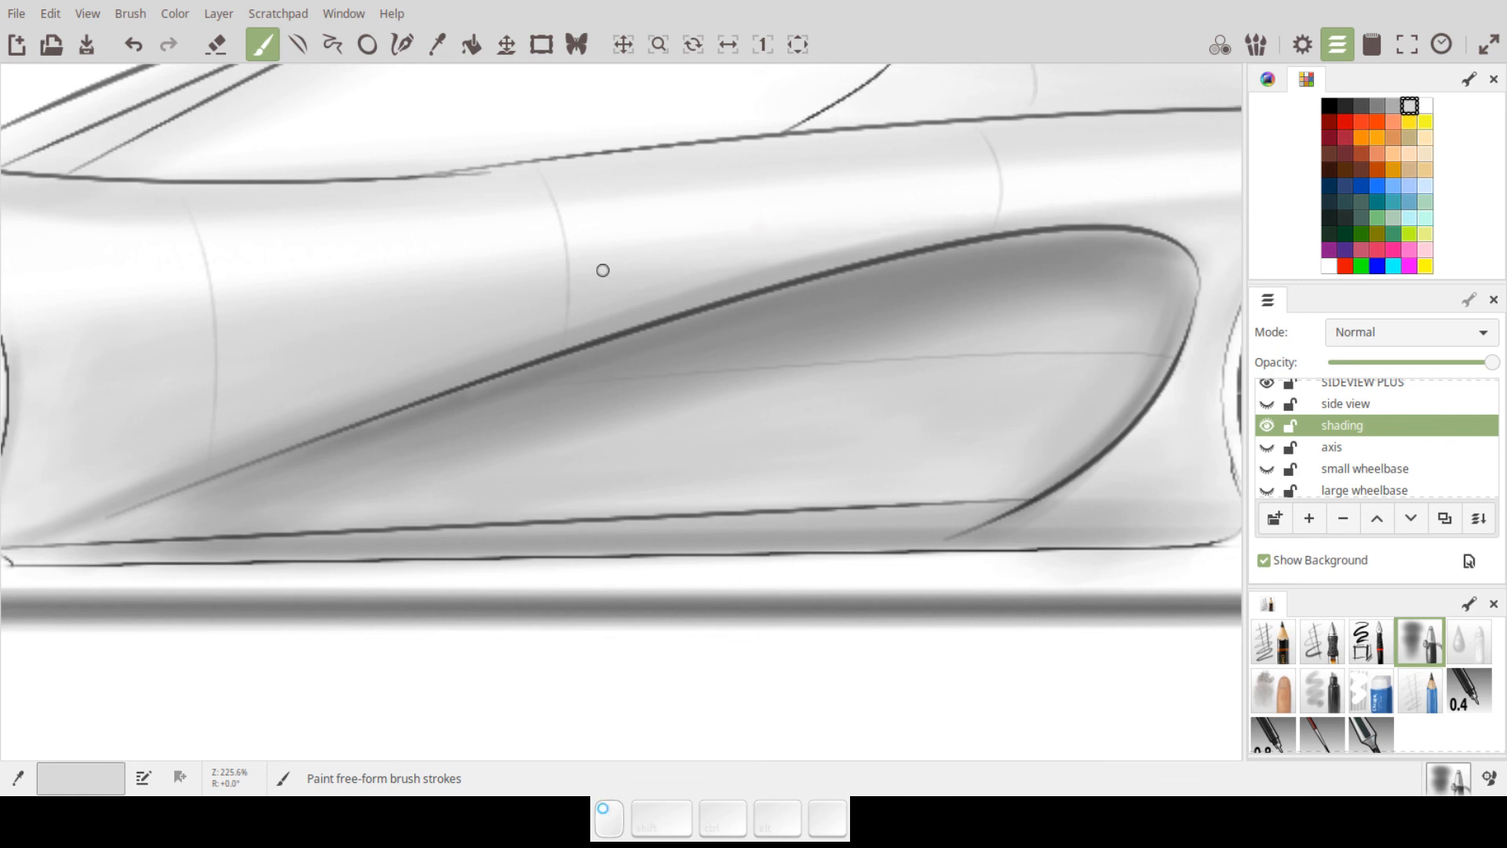
- Add soft light grey shading to the body side around the intake's upper crease line
{"action": "mouse_move", "coordinate": [418, 392]}
{"action": "left_mouse_down"}
{"action": "mouse_move", "coordinate": [421, 416]}
{"action": "mouse_move", "coordinate": [423, 375]}
{"action": "left_mouse_up"}
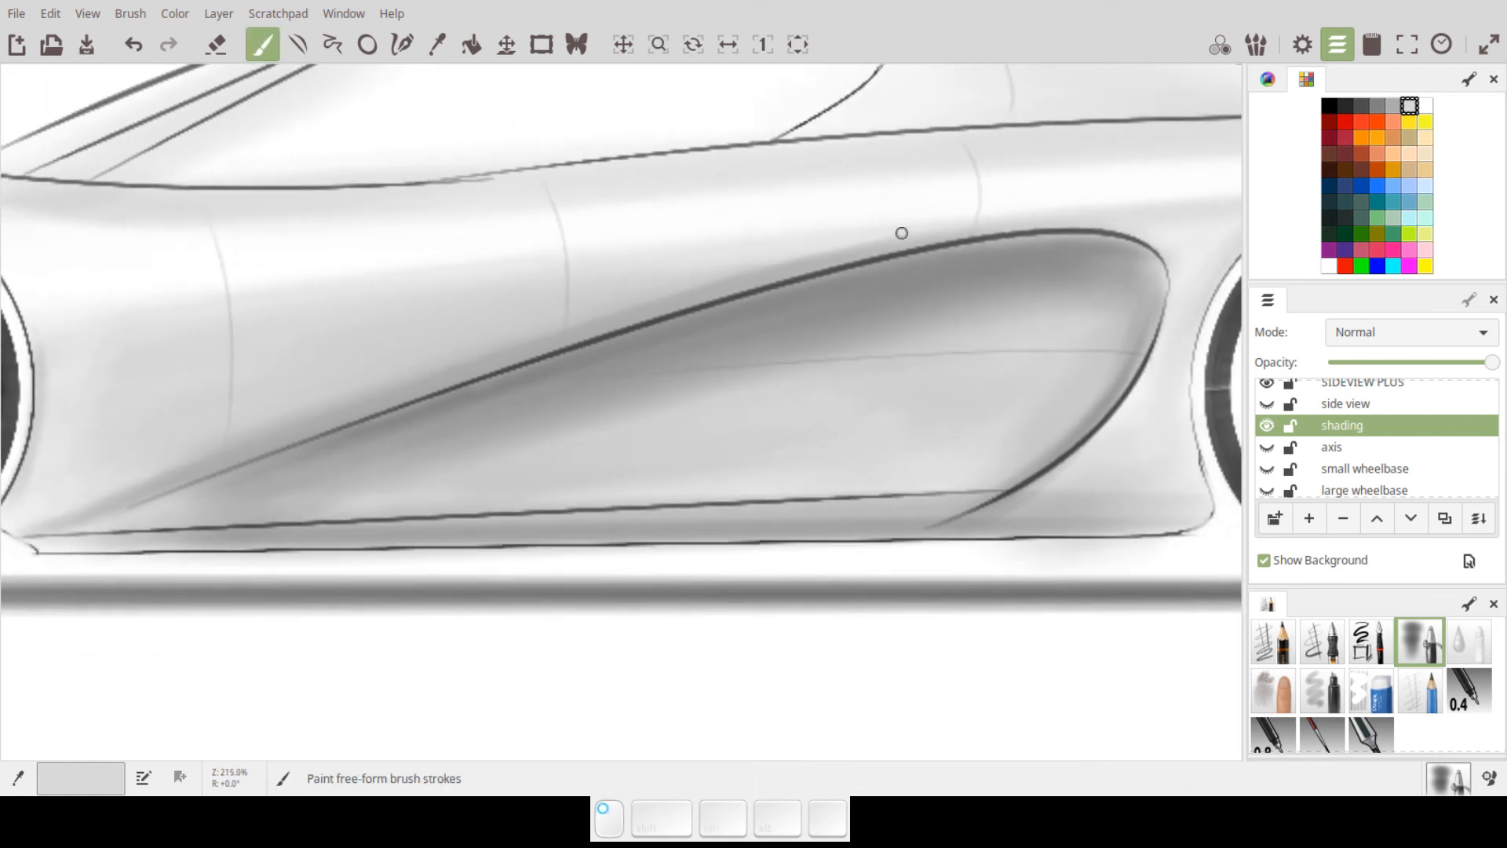
{"action": "left_click_drag", "start_coordinate": [740, 330], "coordinate": [813, 349]}
{"action": "left_click_drag", "start_coordinate": [717, 399], "coordinate": [897, 417]}
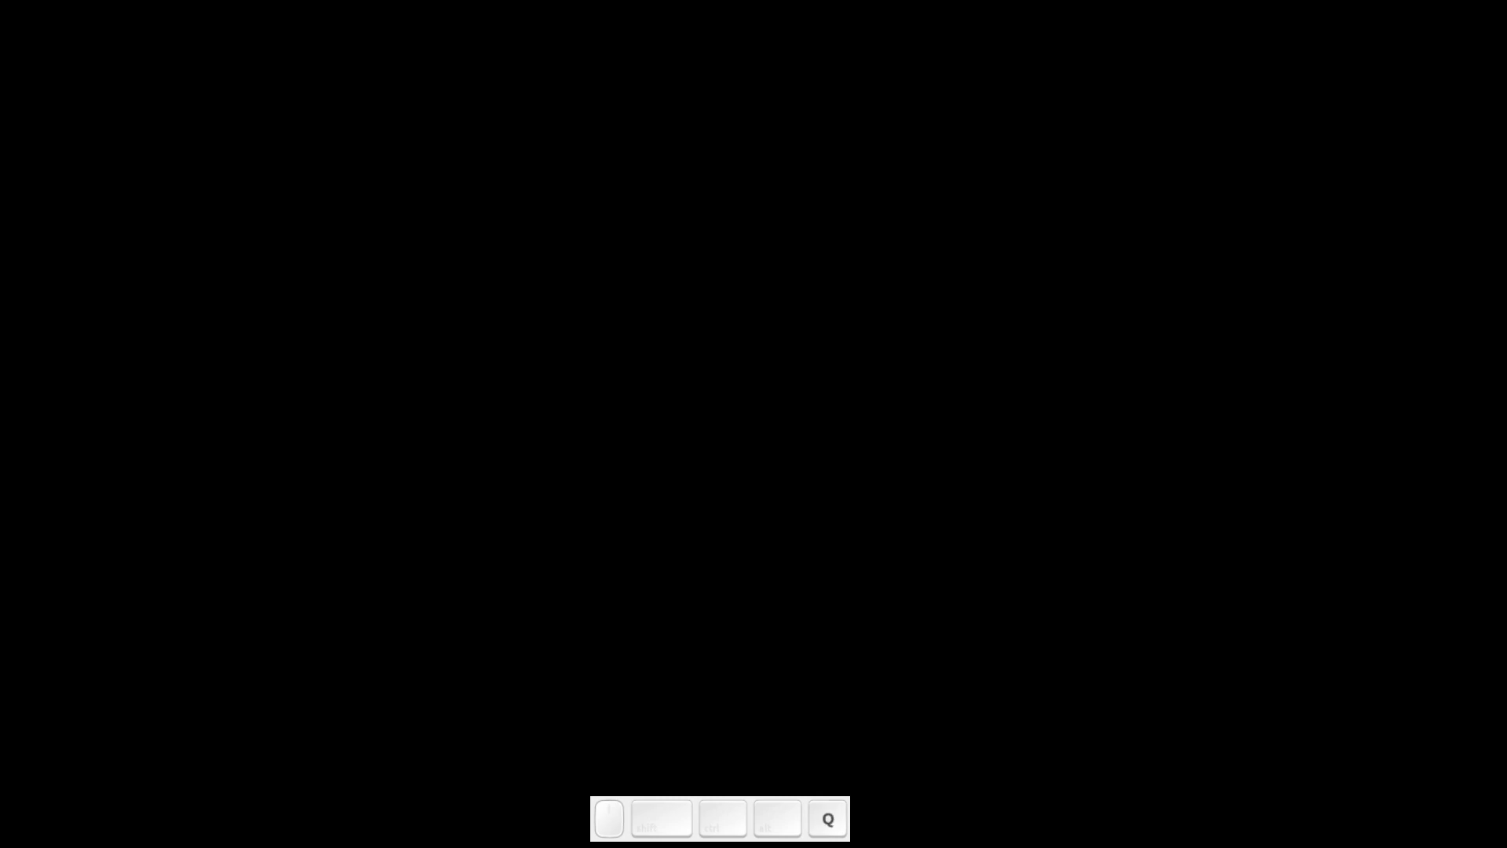
{"action": "key", "text": "BackSpace"}
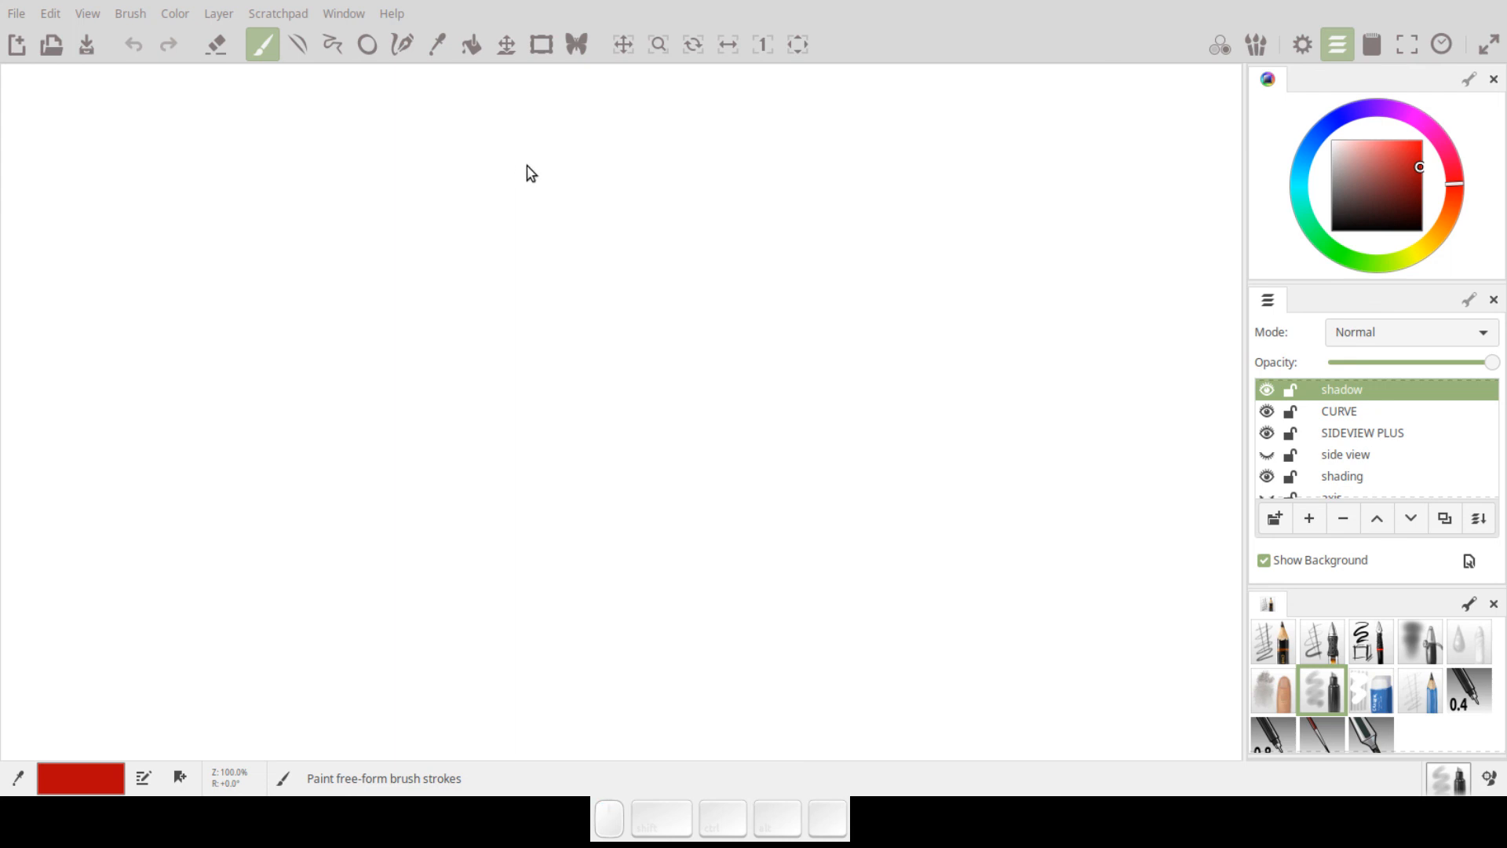
{"action": "key", "text": "ctrl+s"}
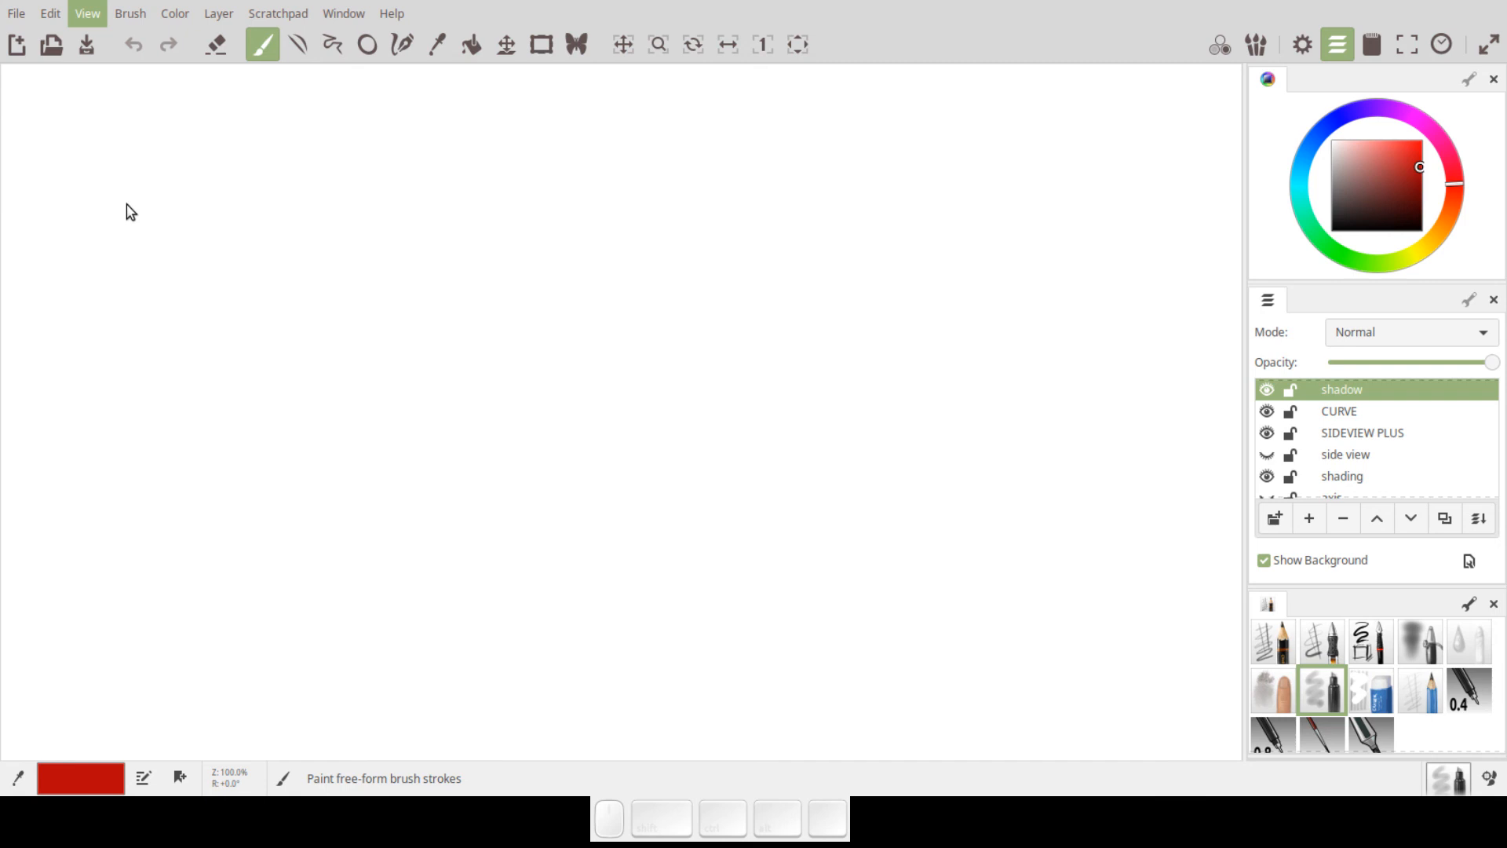
- Select the soft airbrush, reduce its size and make the shading layer active
{"action": "key", "text": "f"}
{"action": "mouse_move", "coordinate": [397, 723]}
{"action": "left_mouse_down"}
{"action": "mouse_move", "coordinate": [749, 471]}
{"action": "mouse_move", "coordinate": [744, 451]}
{"action": "mouse_move", "coordinate": [857, 509]}
{"action": "mouse_move", "coordinate": [903, 556]}
{"action": "left_mouse_up"}
{"action": "scroll", "coordinate": [745, 442], "scroll_direction": "up", "scroll_amount": 3}
{"action": "scroll", "coordinate": [808, 507], "scroll_direction": "up", "scroll_amount": 1}
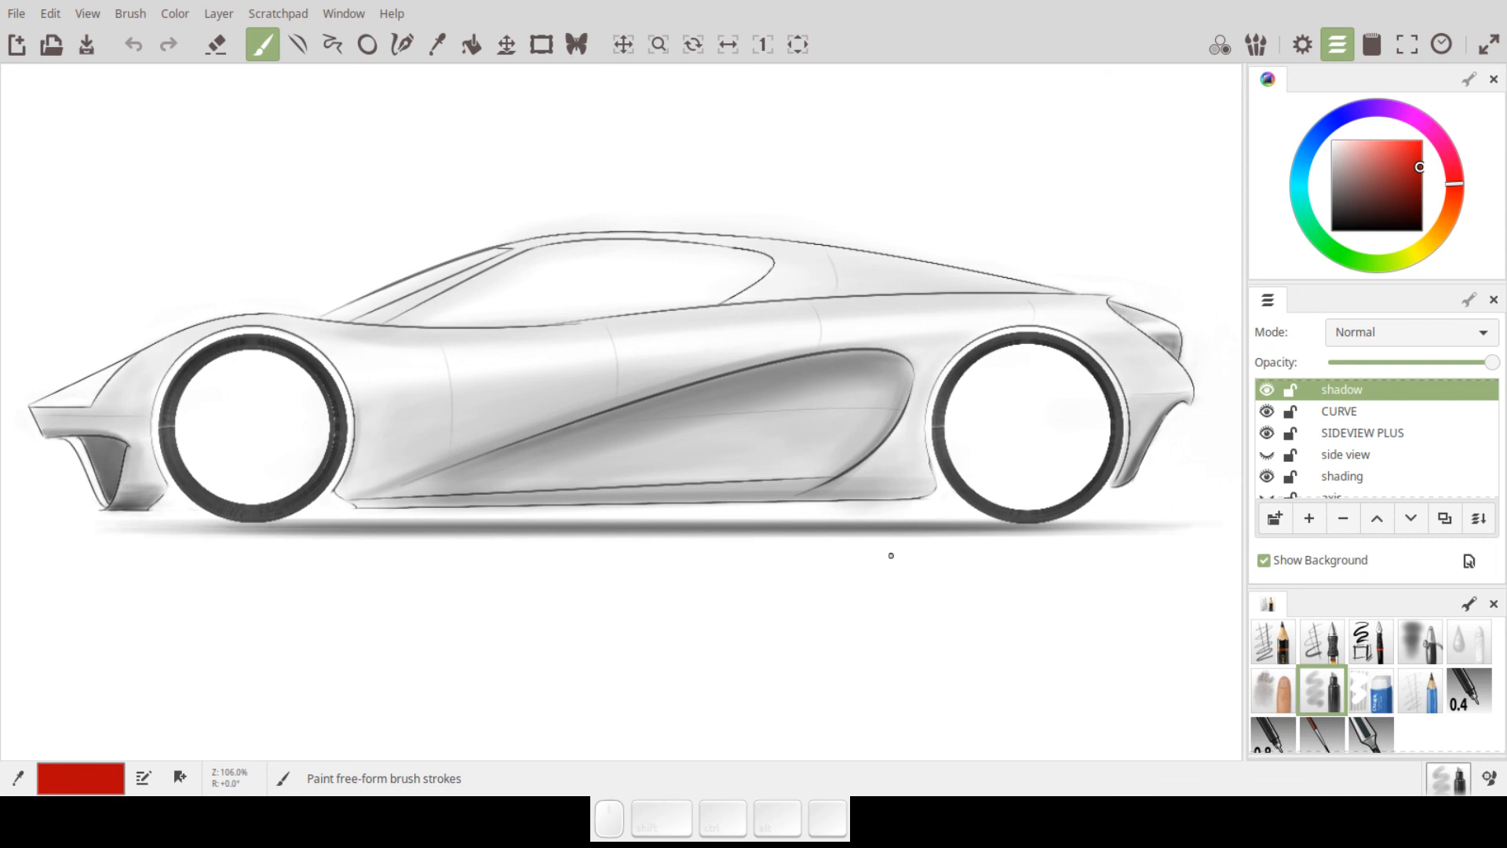
{"action": "left_click", "coordinate": [217, 47]}
{"action": "left_click", "coordinate": [1409, 640]}
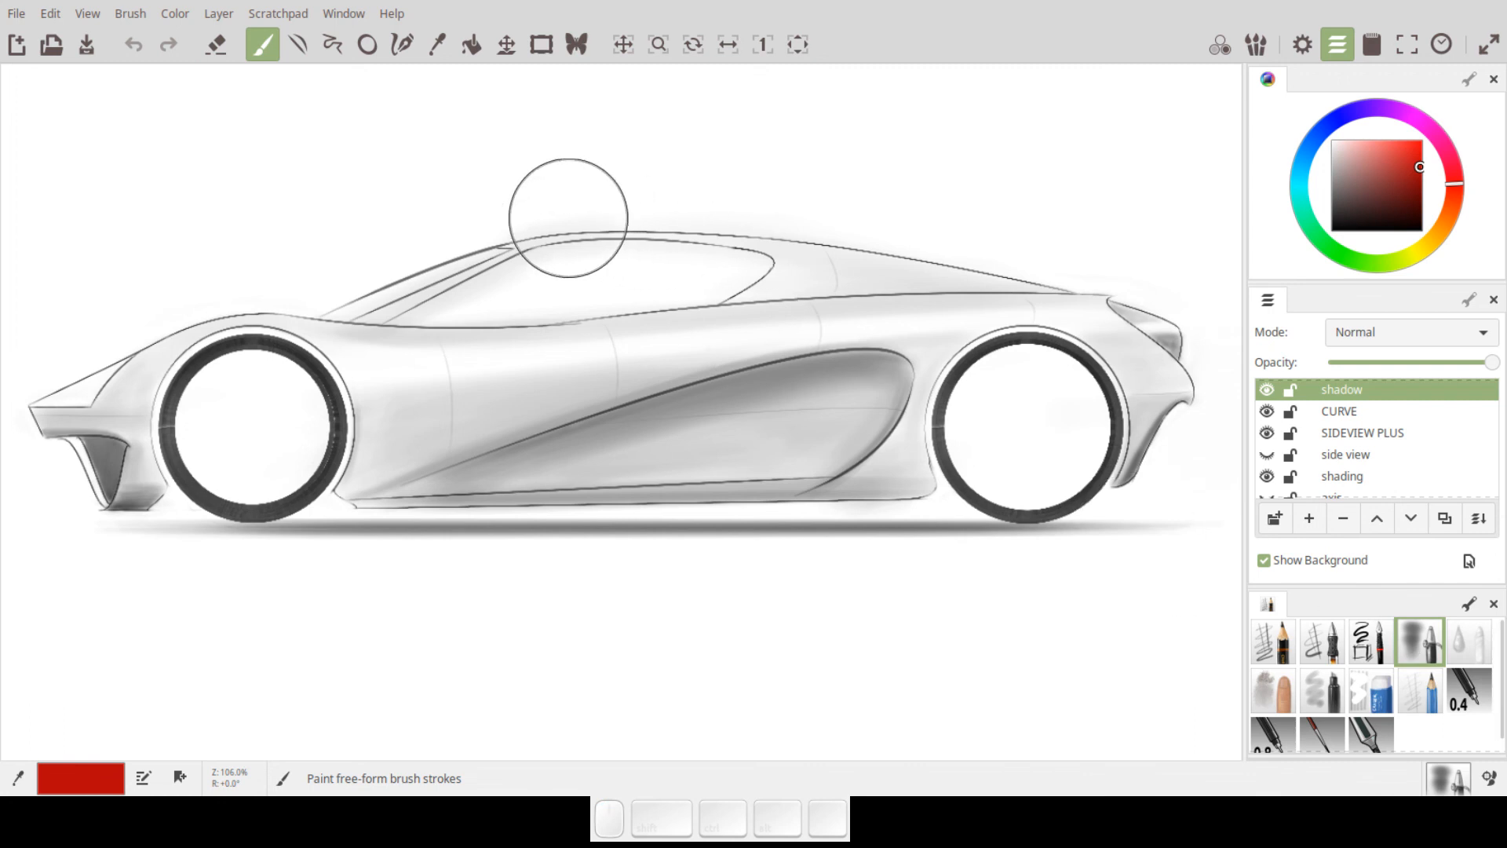
{"action": "key", "text": "d"}
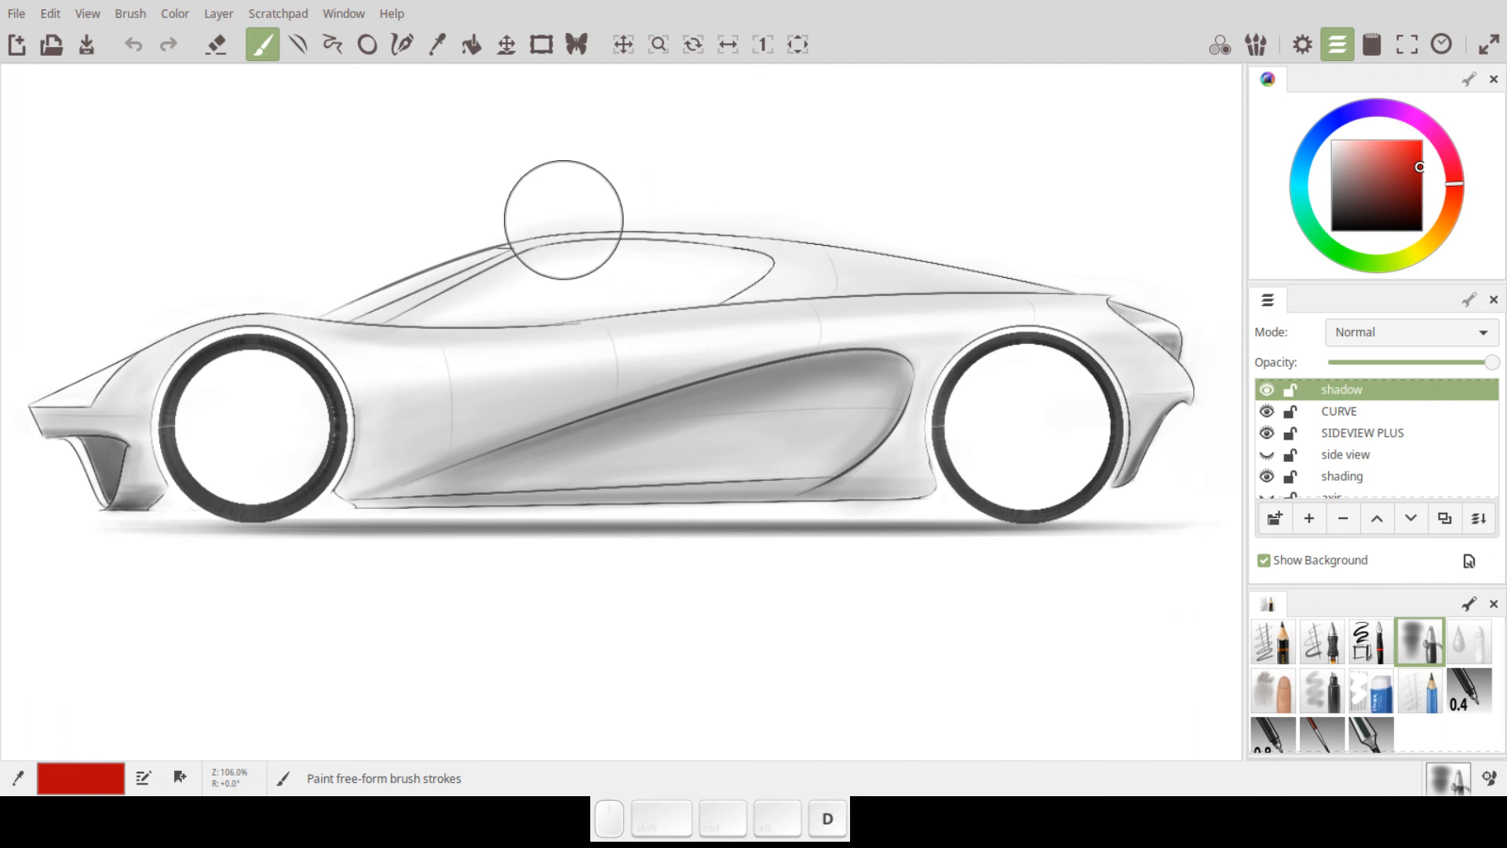
{"action": "key", "text": "d"}
{"action": "key", "text": "d"}
{"action": "key", "text": "d"}
{"action": "key", "text": "d"}
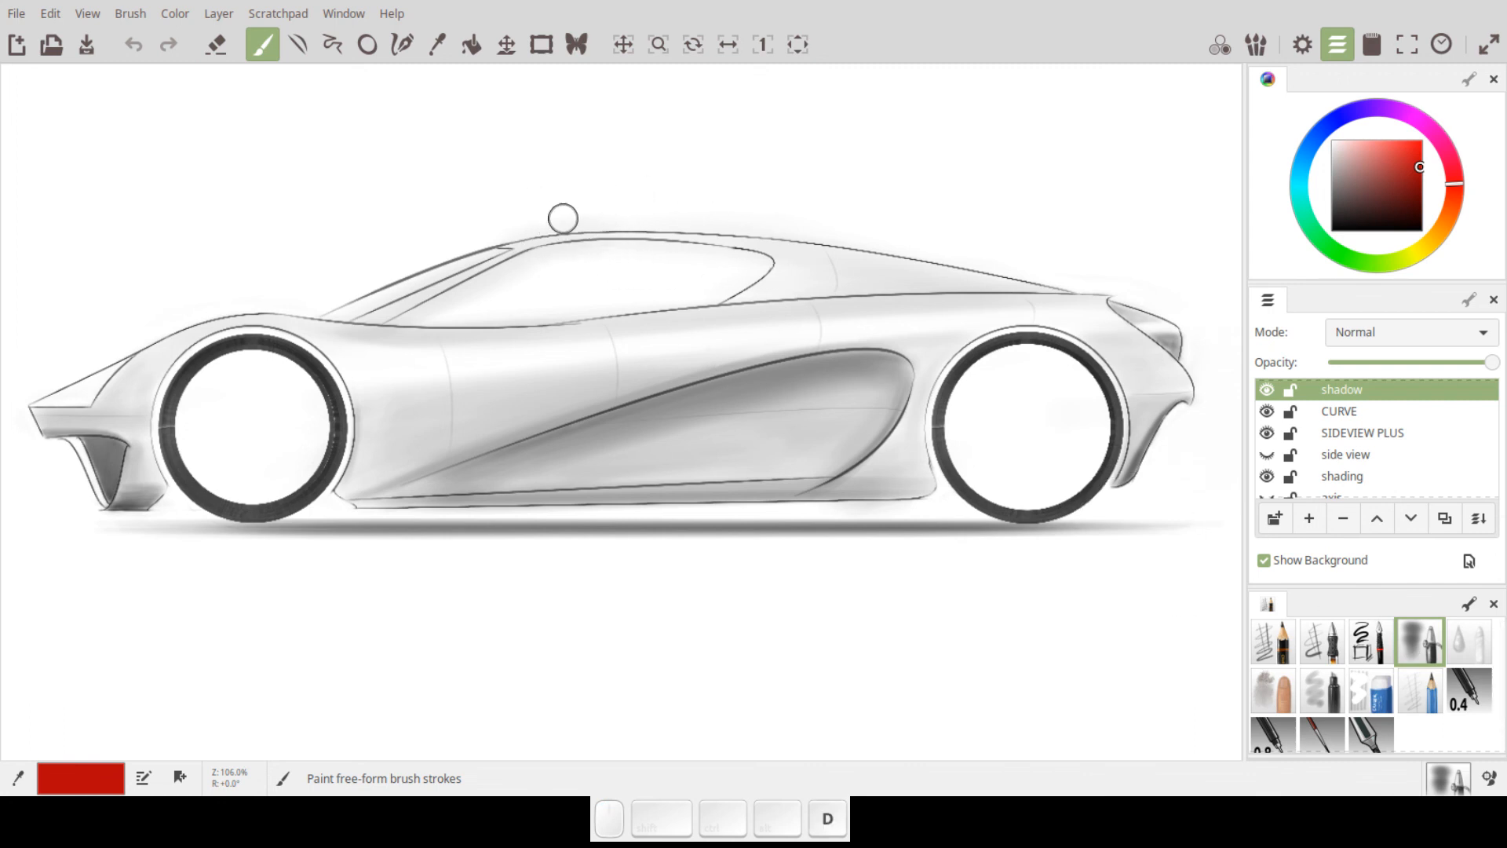
{"action": "left_click", "coordinate": [1338, 476]}
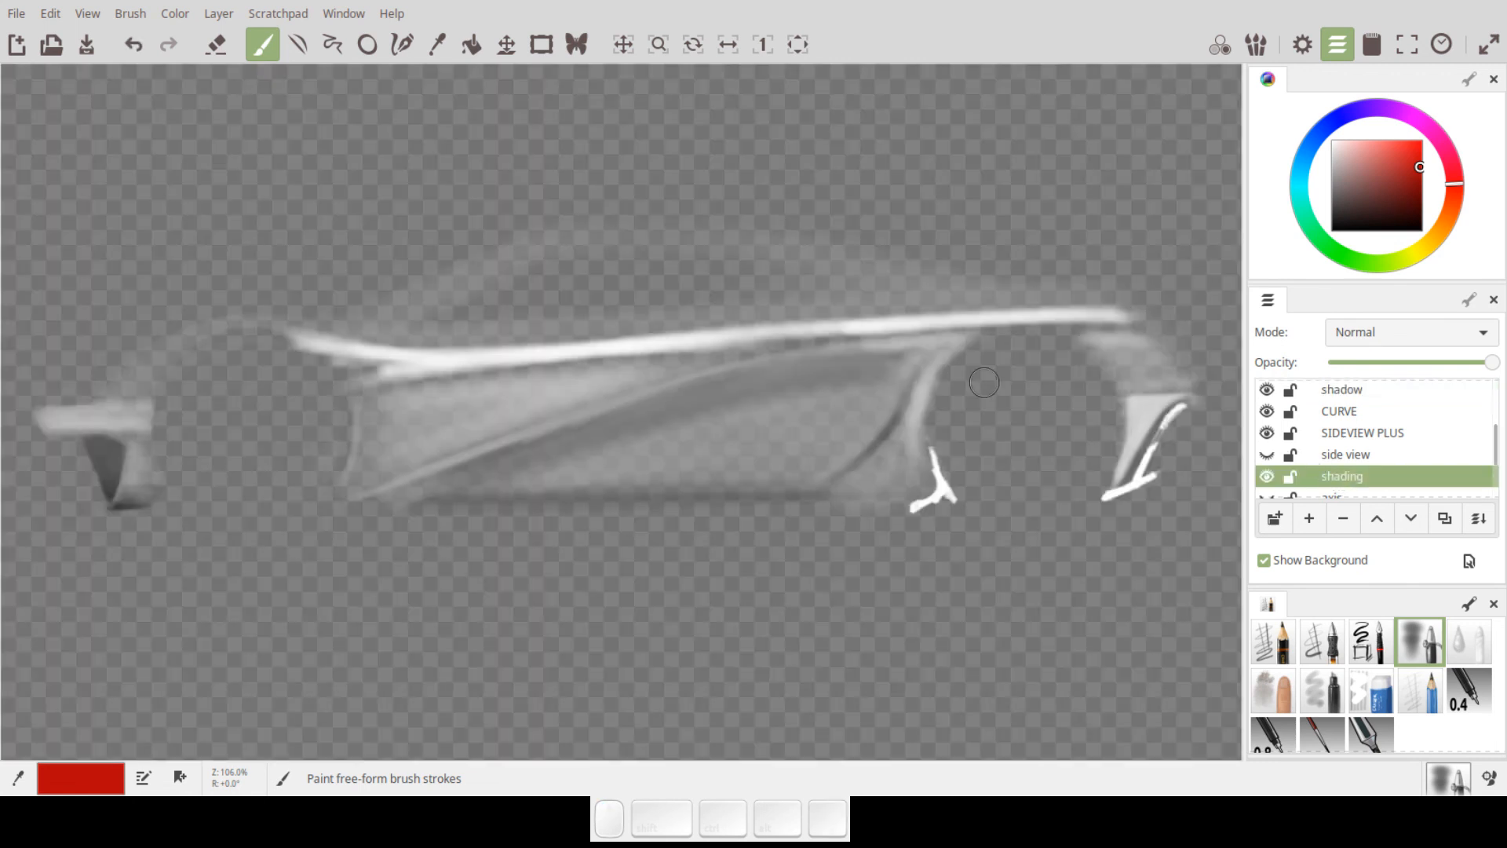
- Undo the red trial stroke above the roof, switch to erasing and erase stray shading around the roofline and side window
{"action": "left_click_drag", "start_coordinate": [544, 223], "coordinate": [687, 209]}
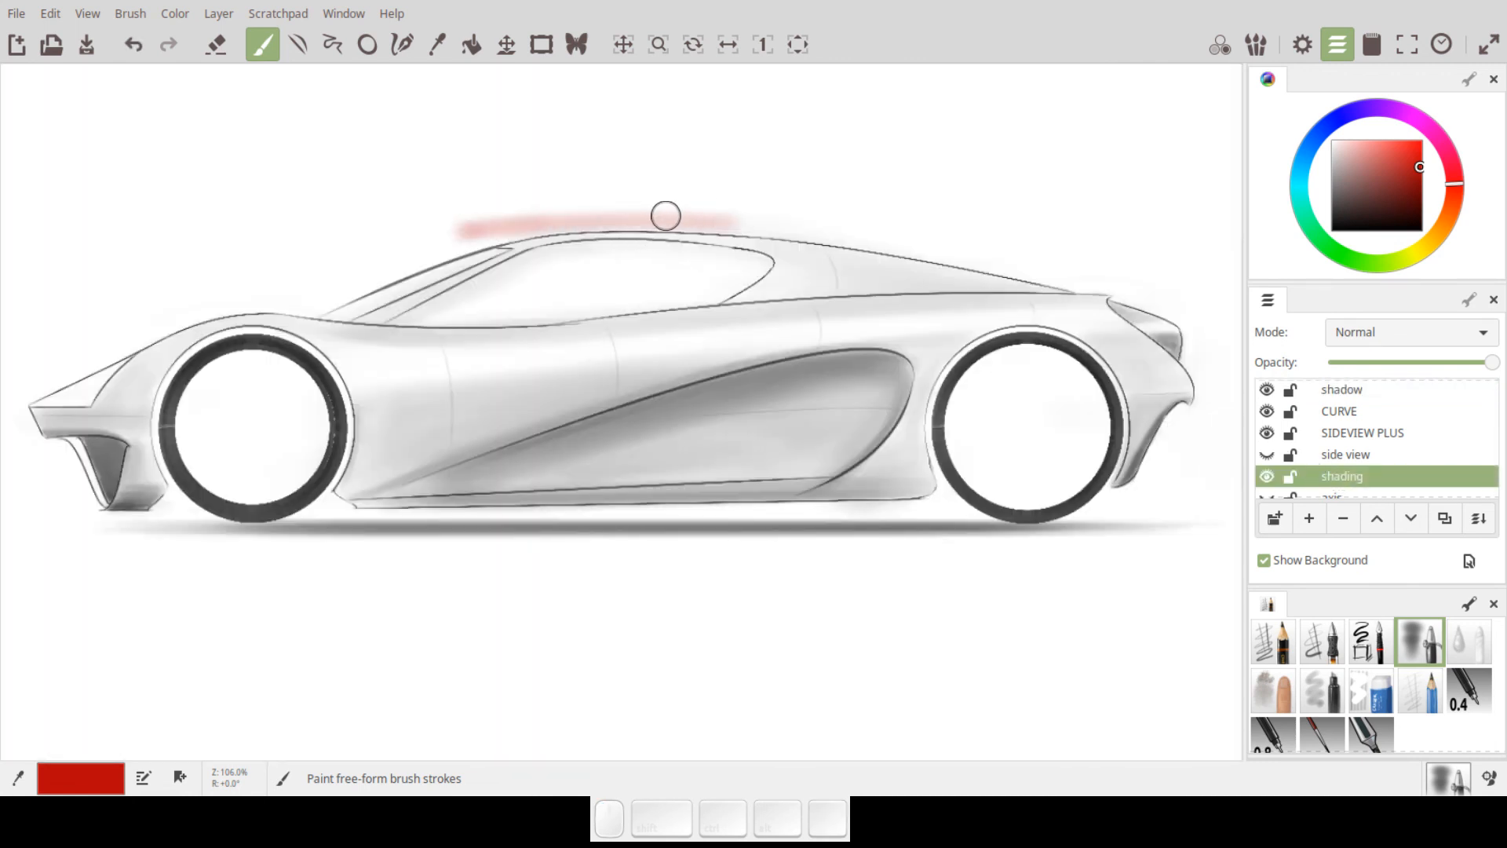
{"action": "key", "text": "ctrl+z"}
{"action": "key", "text": "e"}
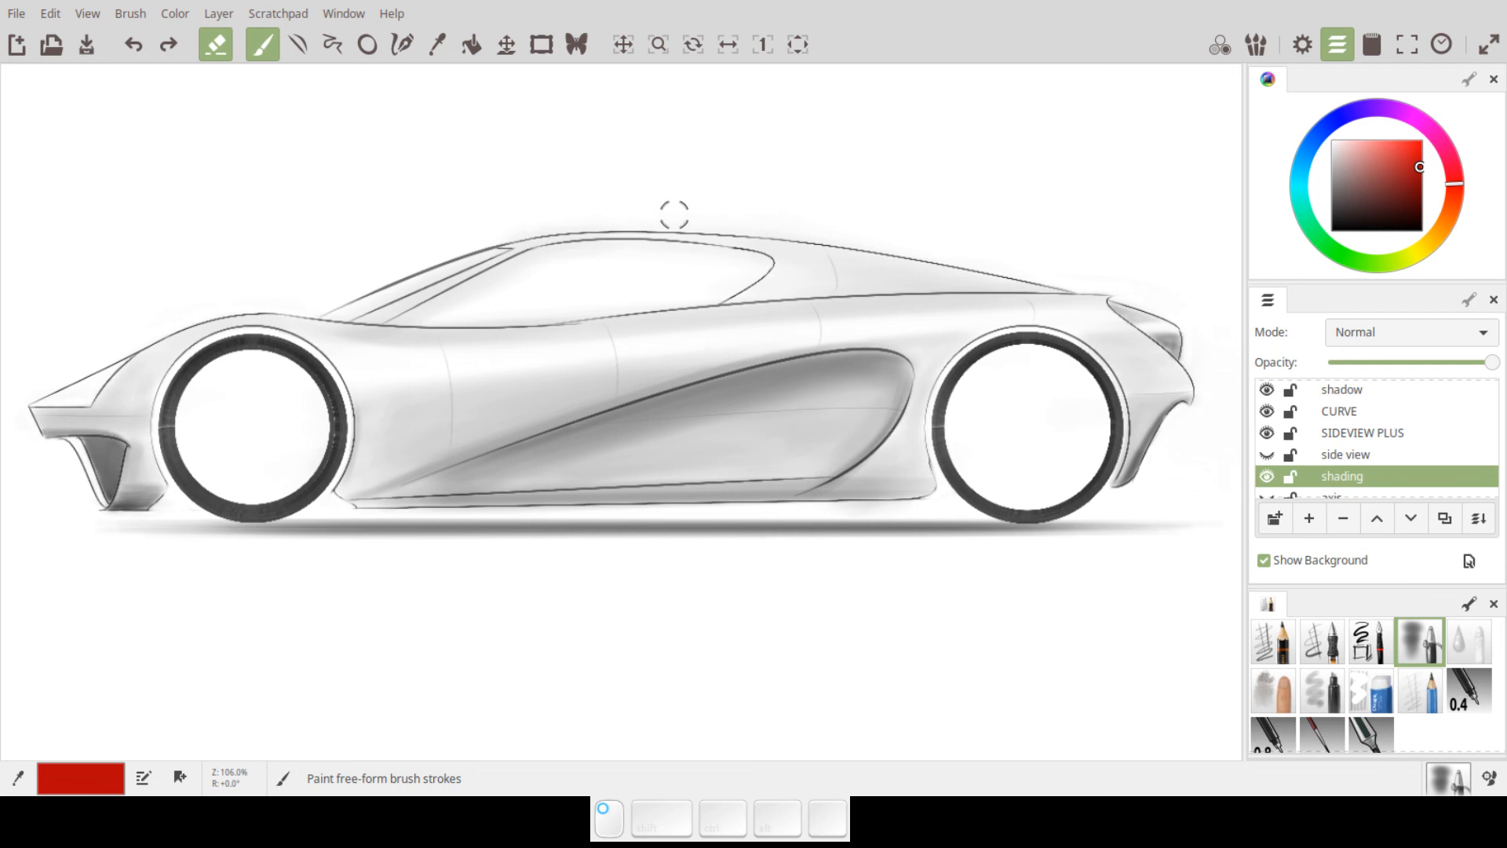
{"action": "mouse_move", "coordinate": [679, 268]}
{"action": "left_mouse_down"}
{"action": "mouse_move", "coordinate": [699, 259]}
{"action": "mouse_move", "coordinate": [544, 259]}
{"action": "left_mouse_up"}
{"action": "mouse_move", "coordinate": [471, 258]}
{"action": "left_mouse_down"}
{"action": "mouse_move", "coordinate": [344, 306]}
{"action": "mouse_move", "coordinate": [486, 251]}
{"action": "mouse_move", "coordinate": [350, 307]}
{"action": "mouse_move", "coordinate": [487, 239]}
{"action": "left_mouse_up"}
{"action": "key", "text": "ctrl+shift"}
{"action": "mouse_move", "coordinate": [471, 317]}
{"action": "left_mouse_down"}
{"action": "mouse_move", "coordinate": [491, 271]}
{"action": "mouse_move", "coordinate": [466, 394]}
{"action": "mouse_move", "coordinate": [755, 361]}
{"action": "mouse_move", "coordinate": [471, 376]}
{"action": "mouse_move", "coordinate": [971, 312]}
{"action": "left_mouse_up"}
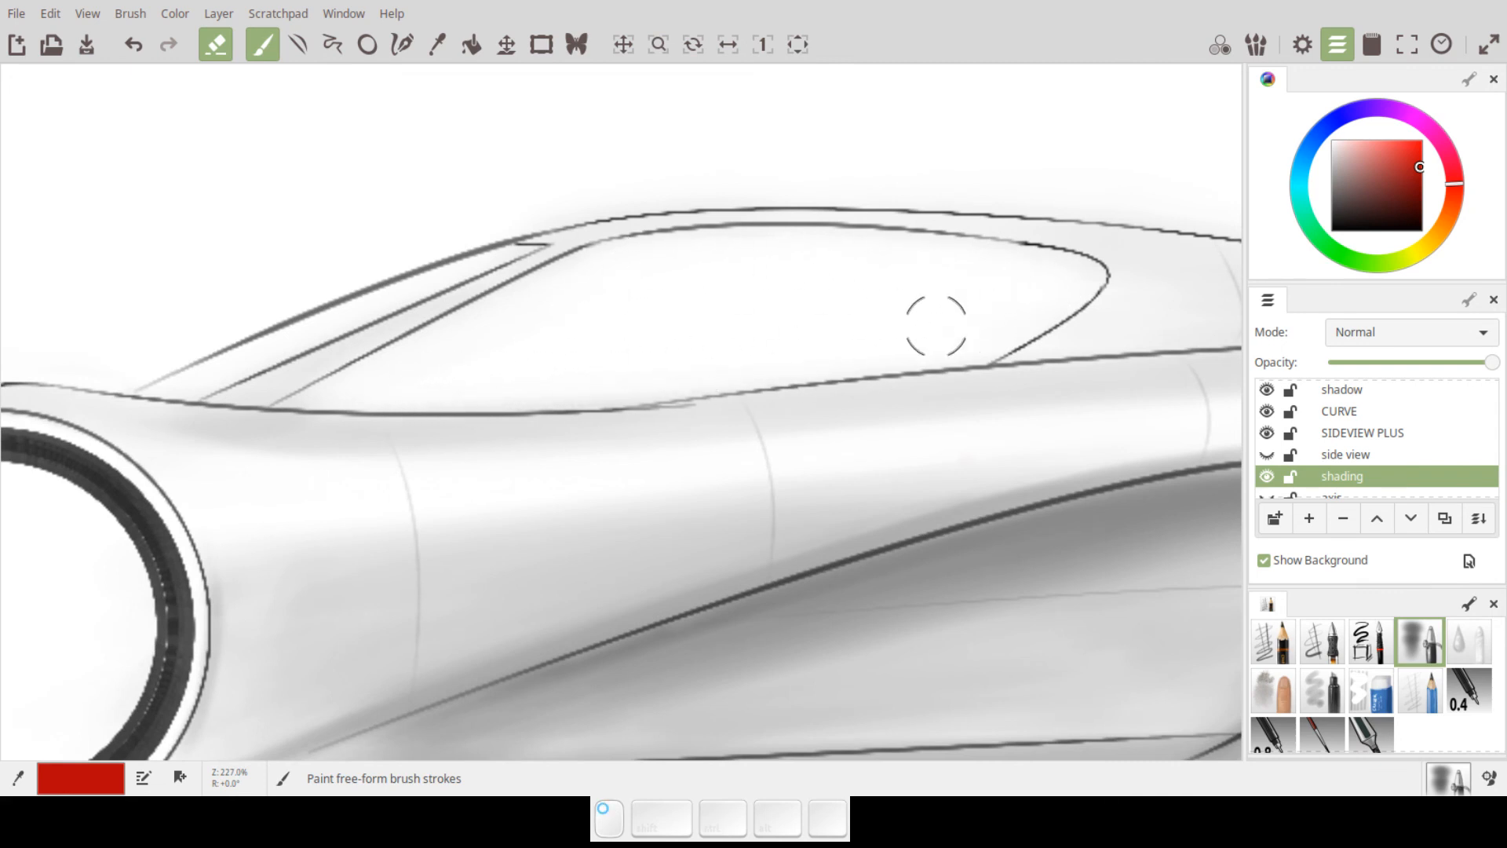
{"action": "mouse_move", "coordinate": [353, 237]}
{"action": "left_mouse_down"}
{"action": "mouse_move", "coordinate": [266, 259]}
{"action": "mouse_move", "coordinate": [946, 169]}
{"action": "left_mouse_up"}
- Erase the stray shading around the windshield base and above the front fender
{"action": "left_click_drag", "start_coordinate": [645, 323], "coordinate": [1015, 221]}
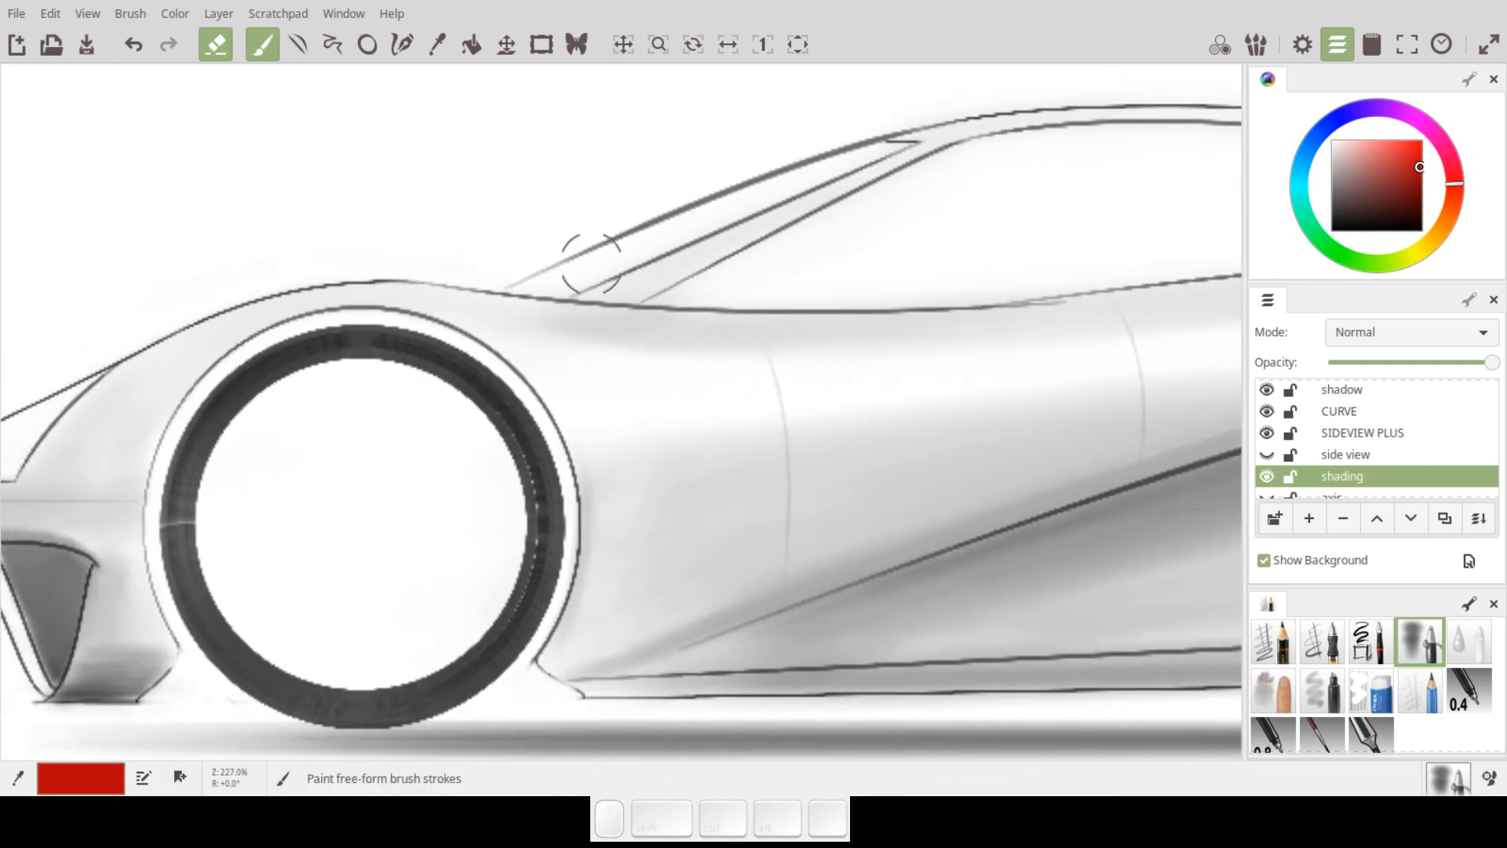
{"action": "key", "text": "ctrl"}
{"action": "left_click_drag", "start_coordinate": [333, 467], "coordinate": [406, 351]}
{"action": "mouse_move", "coordinate": [722, 326]}
{"action": "left_mouse_down"}
{"action": "mouse_move", "coordinate": [721, 380]}
{"action": "mouse_move", "coordinate": [888, 370]}
{"action": "mouse_move", "coordinate": [764, 393]}
{"action": "left_mouse_up"}
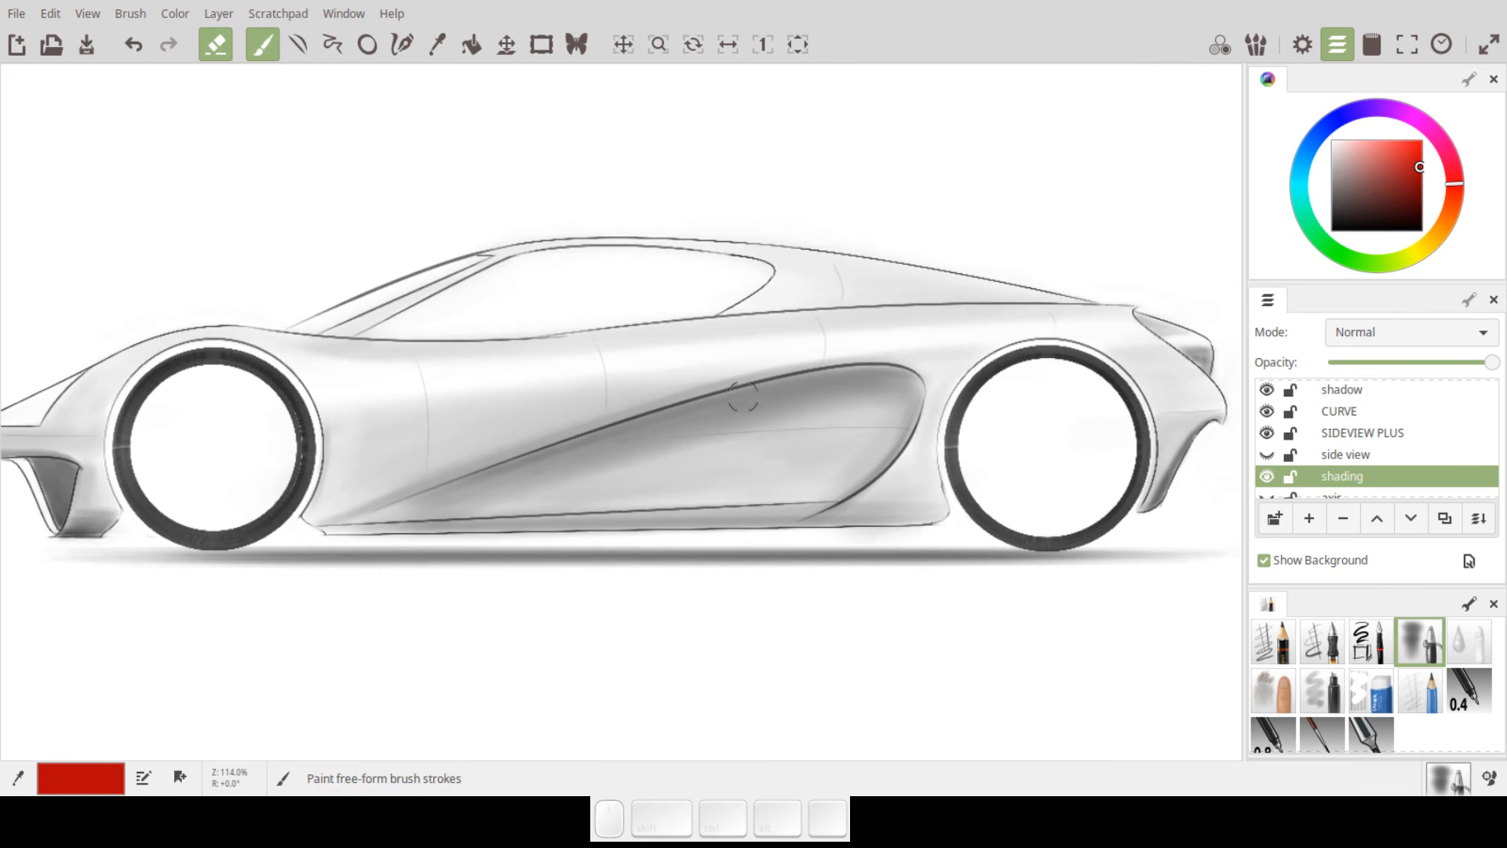
{"action": "mouse_move", "coordinate": [698, 441]}
{"action": "left_mouse_down"}
{"action": "mouse_move", "coordinate": [674, 417]}
{"action": "mouse_move", "coordinate": [659, 431]}
{"action": "left_mouse_up"}
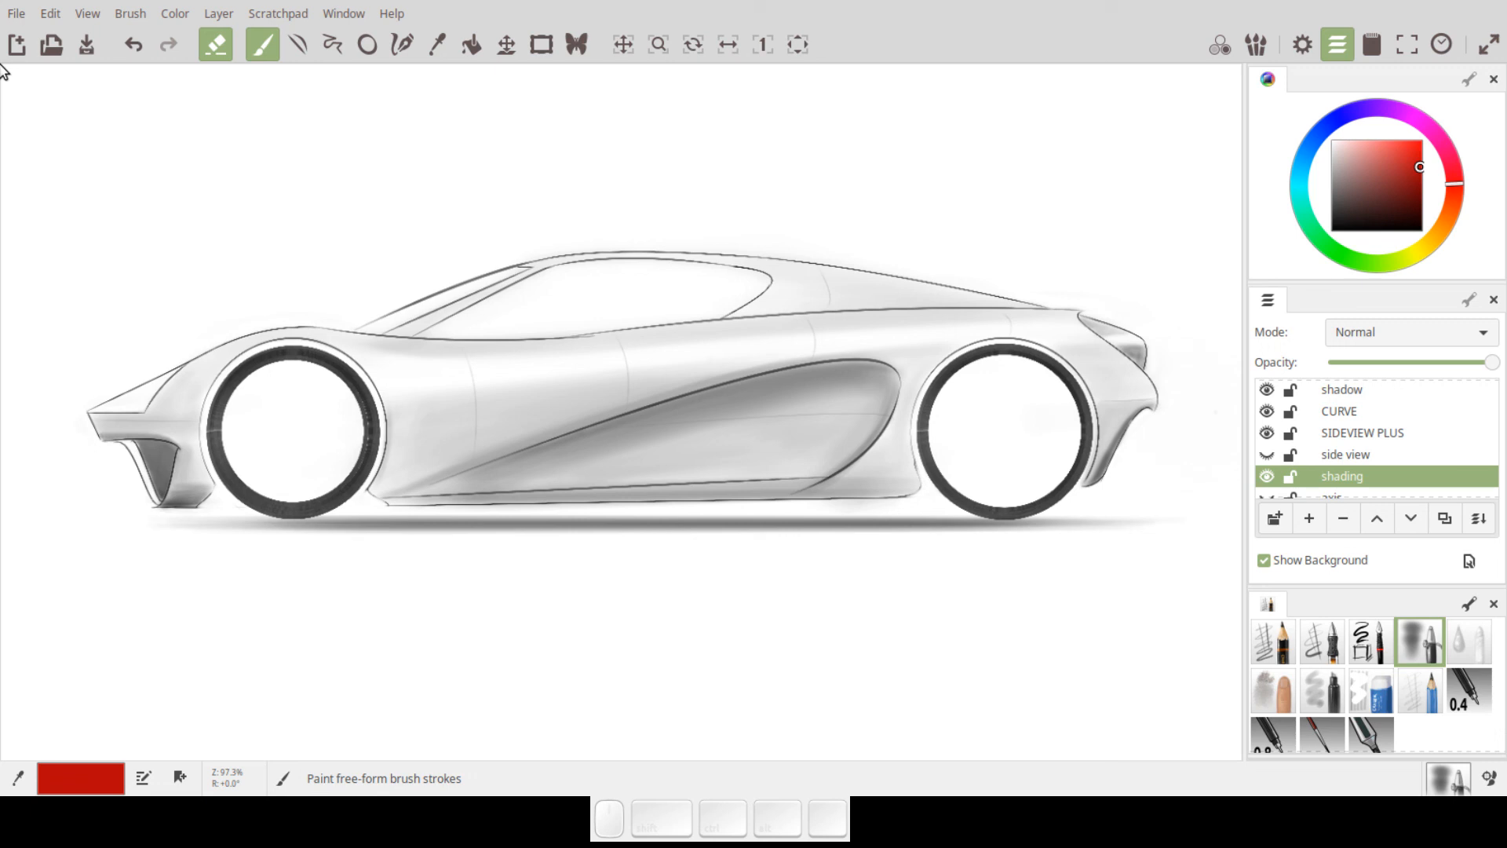
- Save the drawing under the file name youtube2.ora
{"action": "left_click", "coordinate": [17, 16]}
{"action": "left_click", "coordinate": [68, 210]}
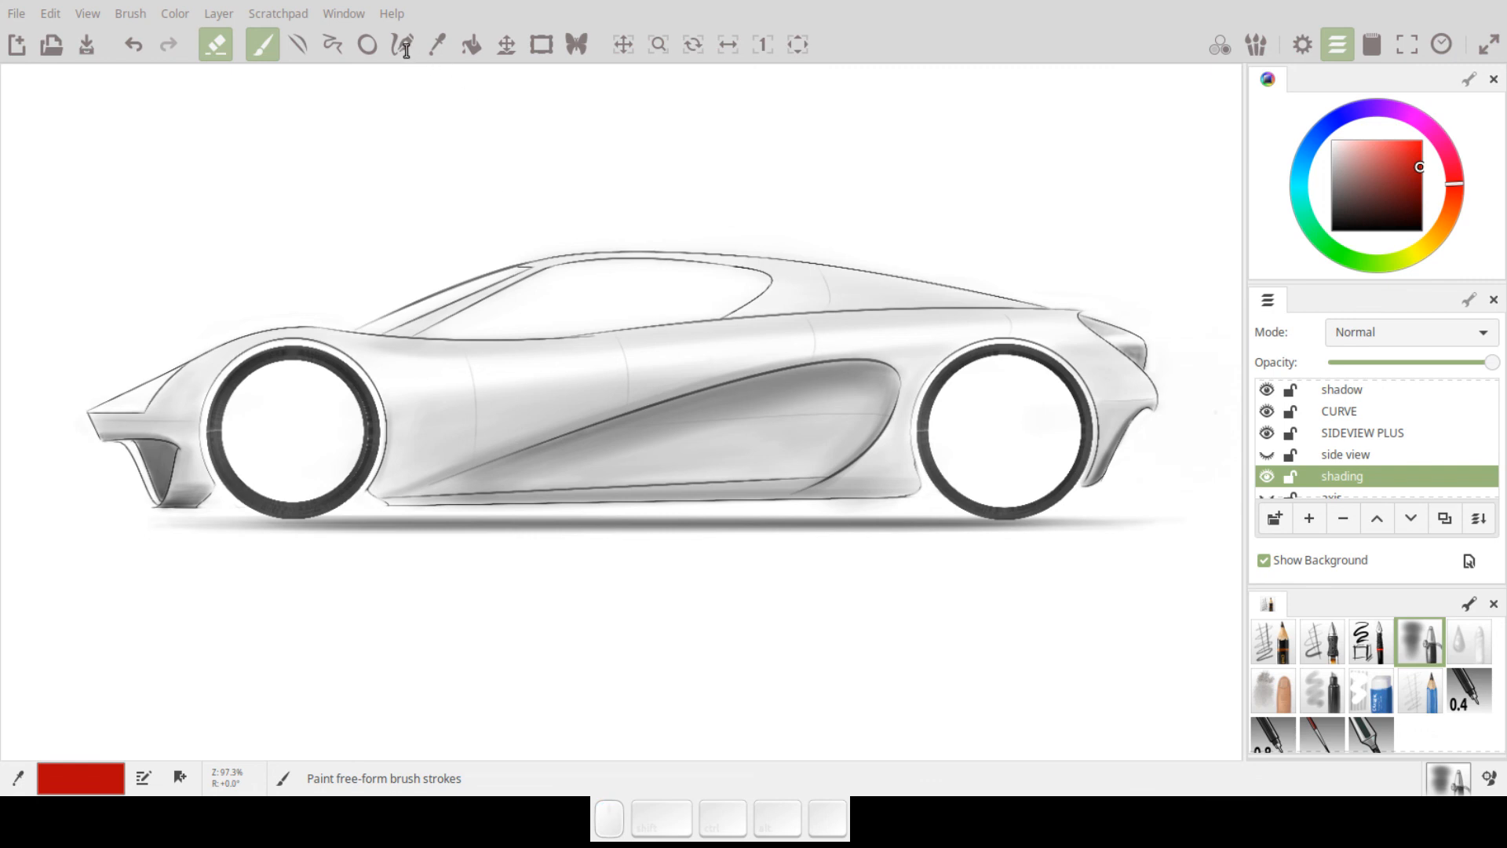
{"action": "key", "text": "Left"}
{"action": "key", "text": "KP_2"}
{"action": "key", "text": "ctrl+s"}
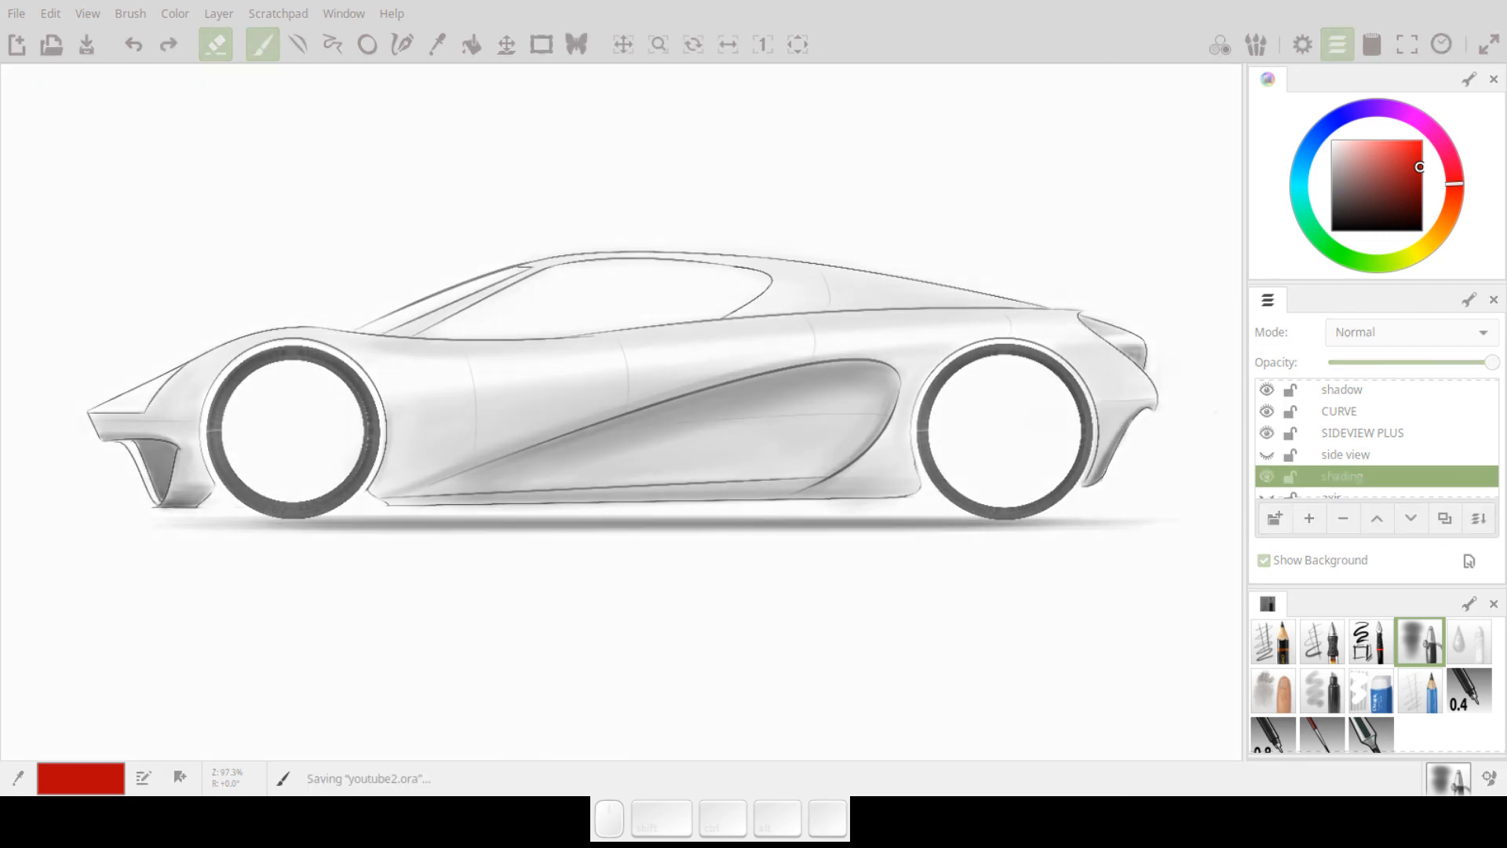